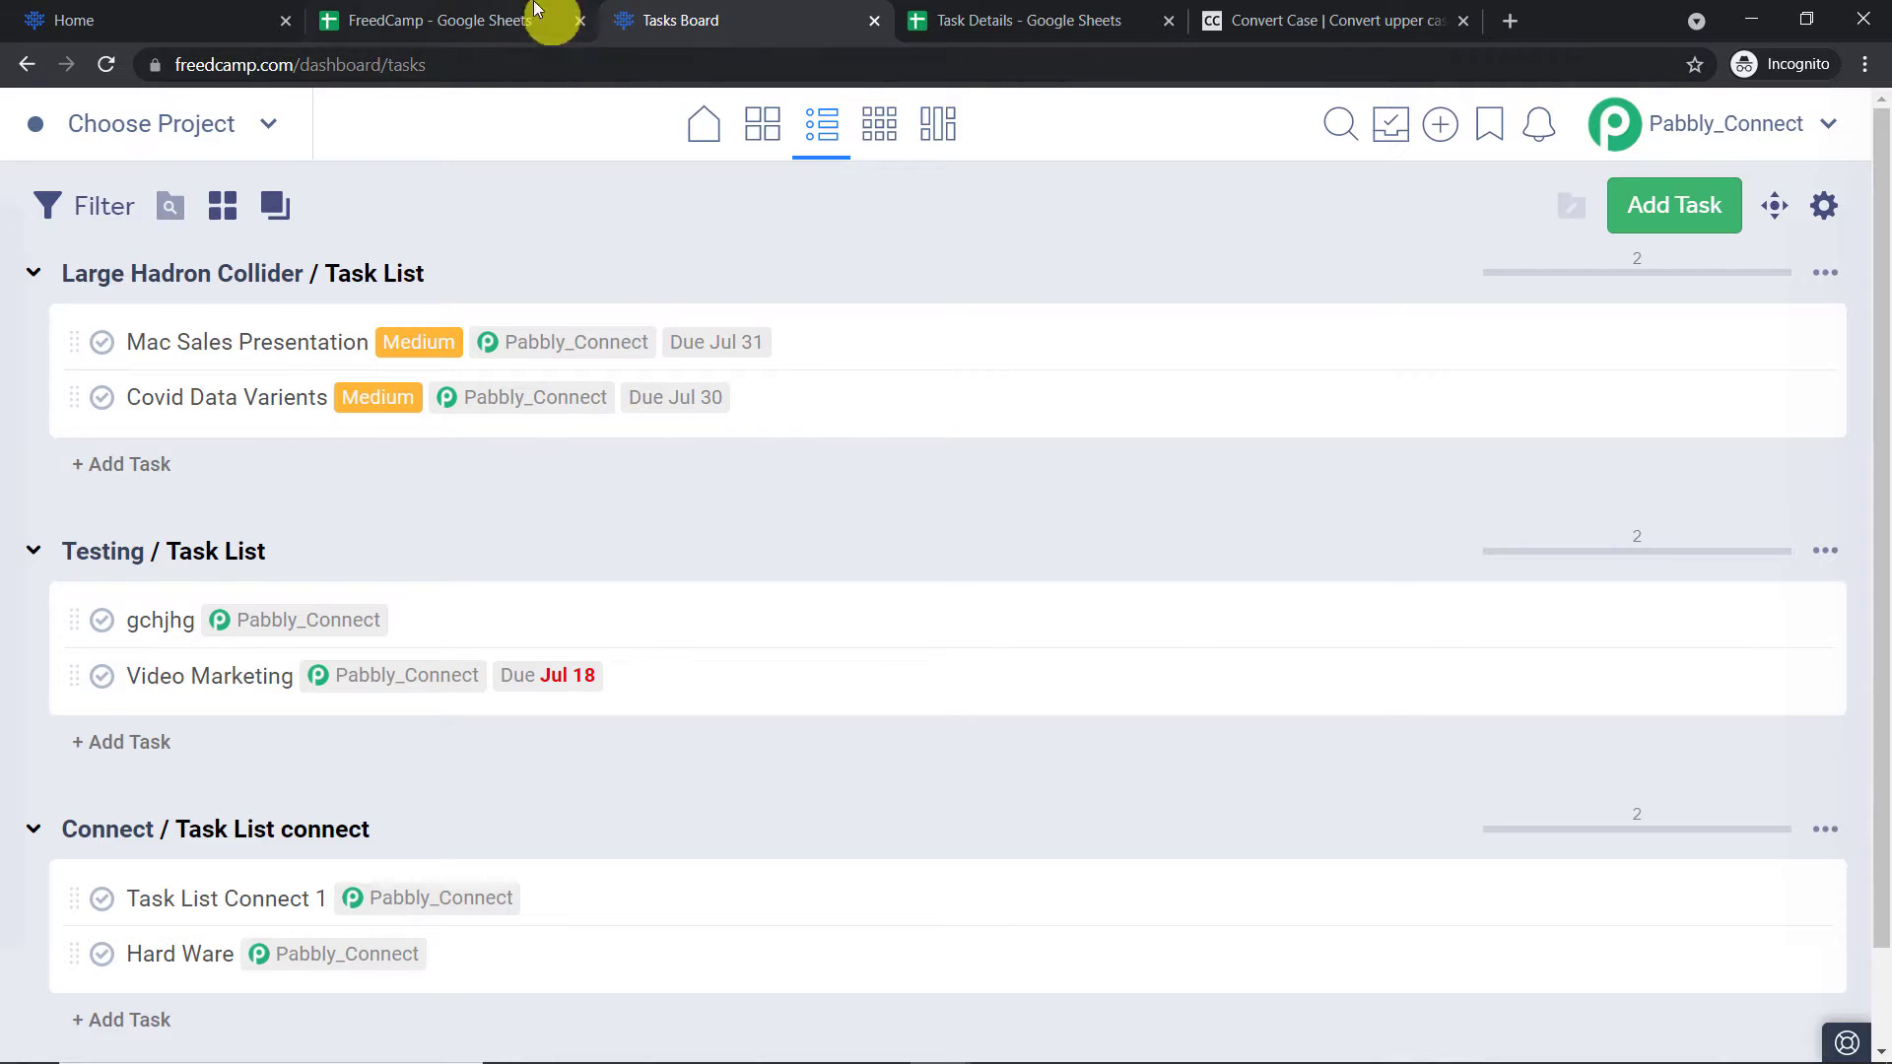
Commit the start date 2021-07-25 in the FreedCamp sheet's Windows 10 Upgrade row after comparing with the Freedcamp task board, and review the row's entries
{"action": "left_click", "coordinate": [512, 20]}
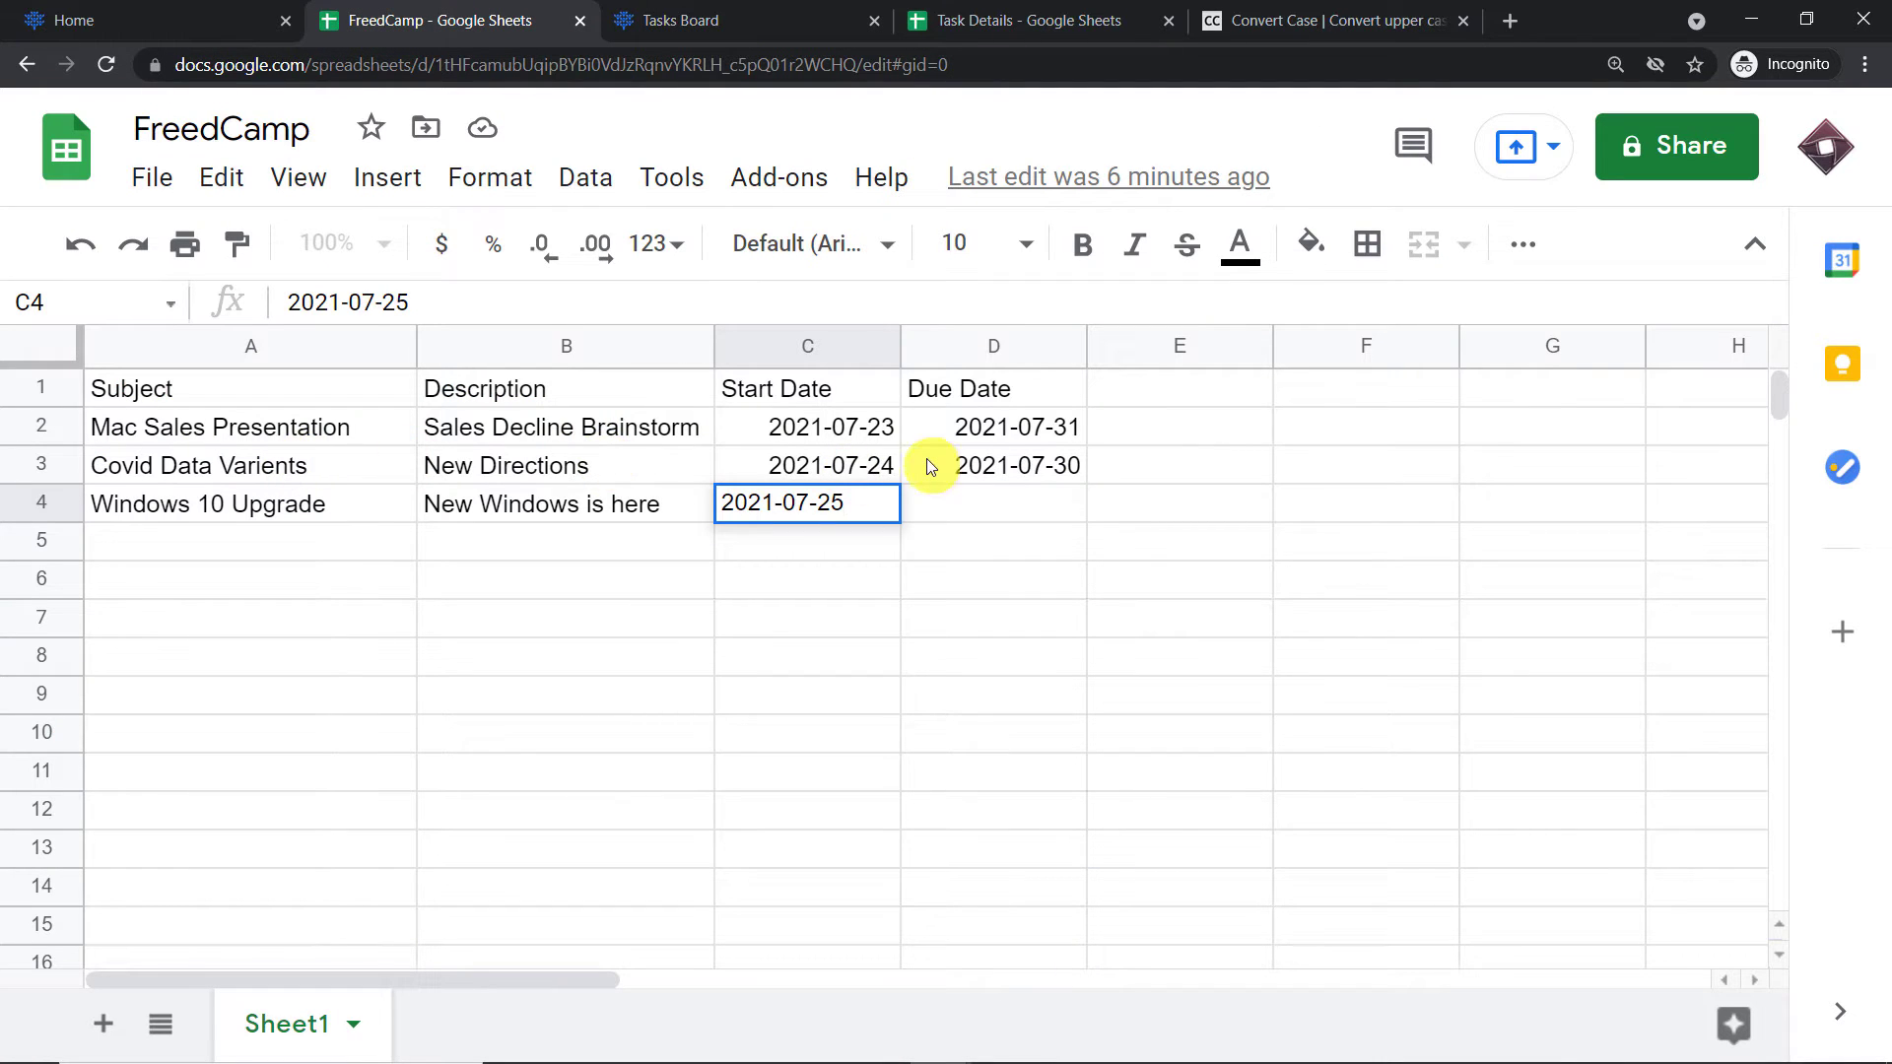
{"action": "left_click", "coordinate": [740, 20]}
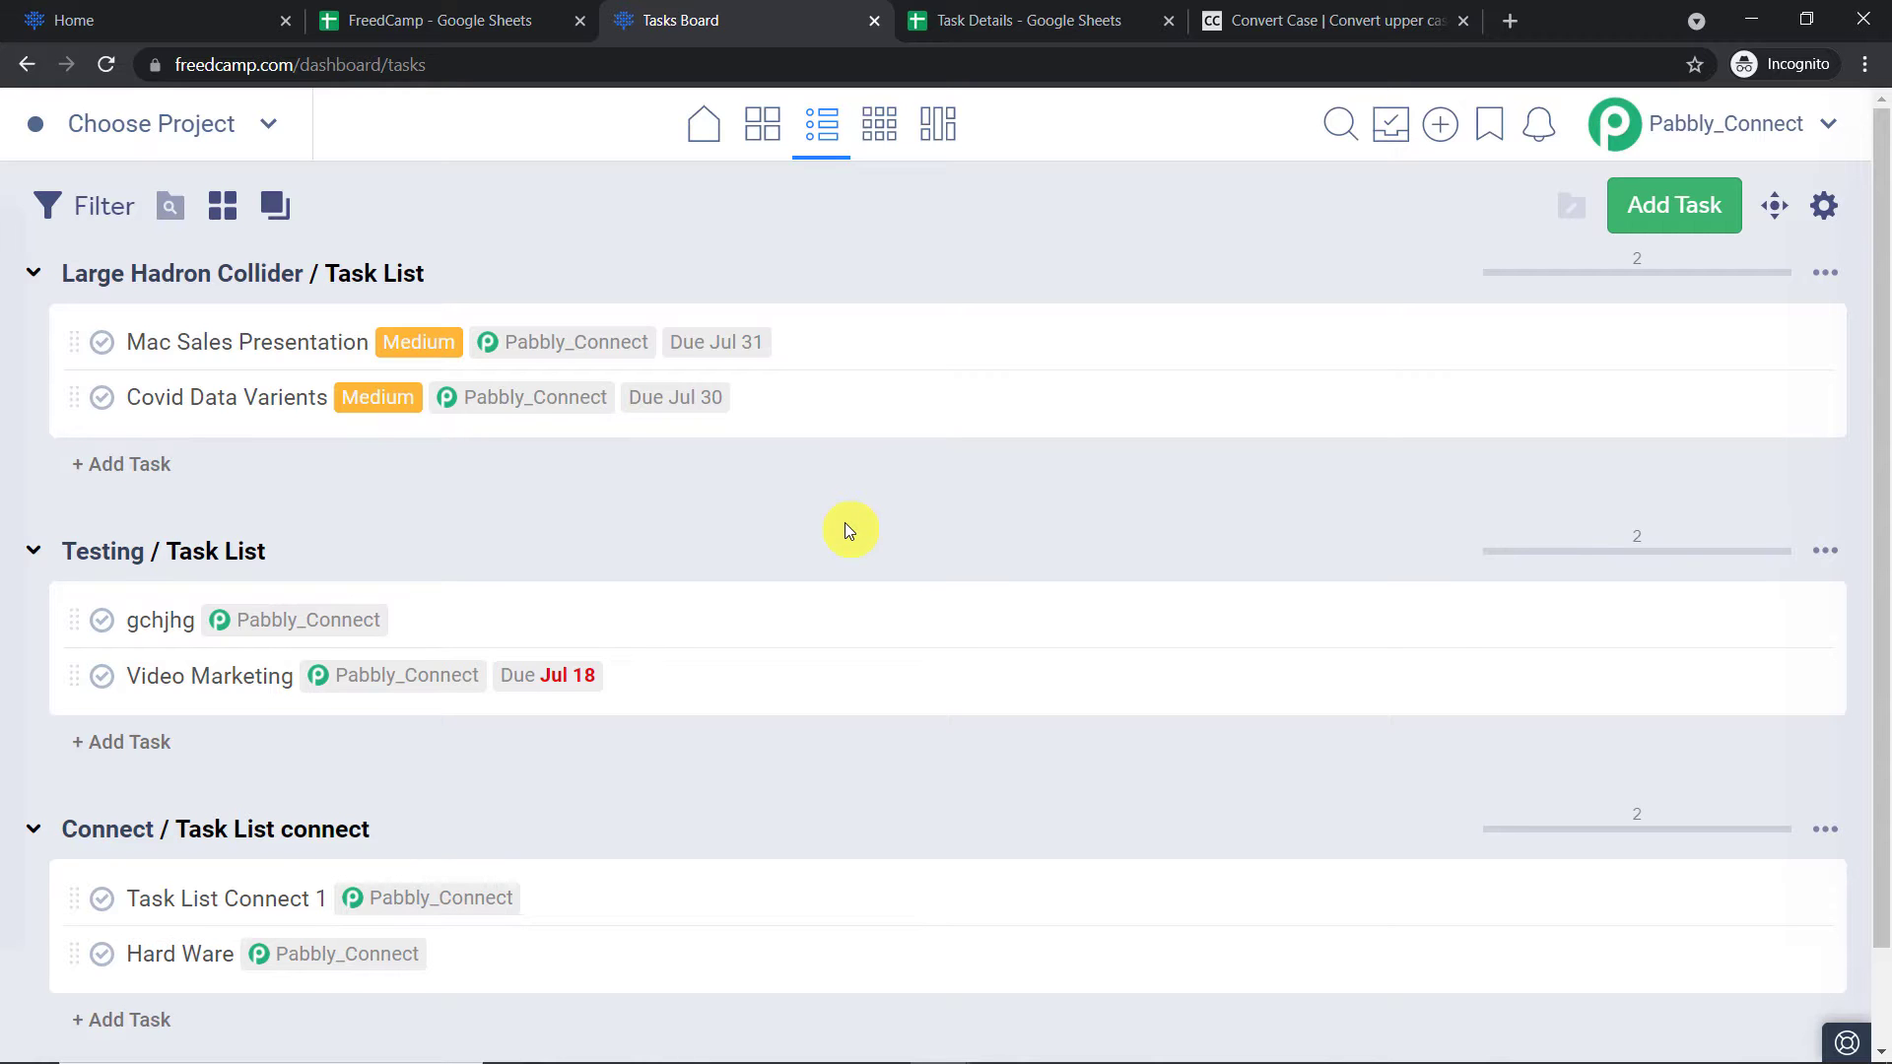
{"action": "left_click", "coordinate": [506, 22]}
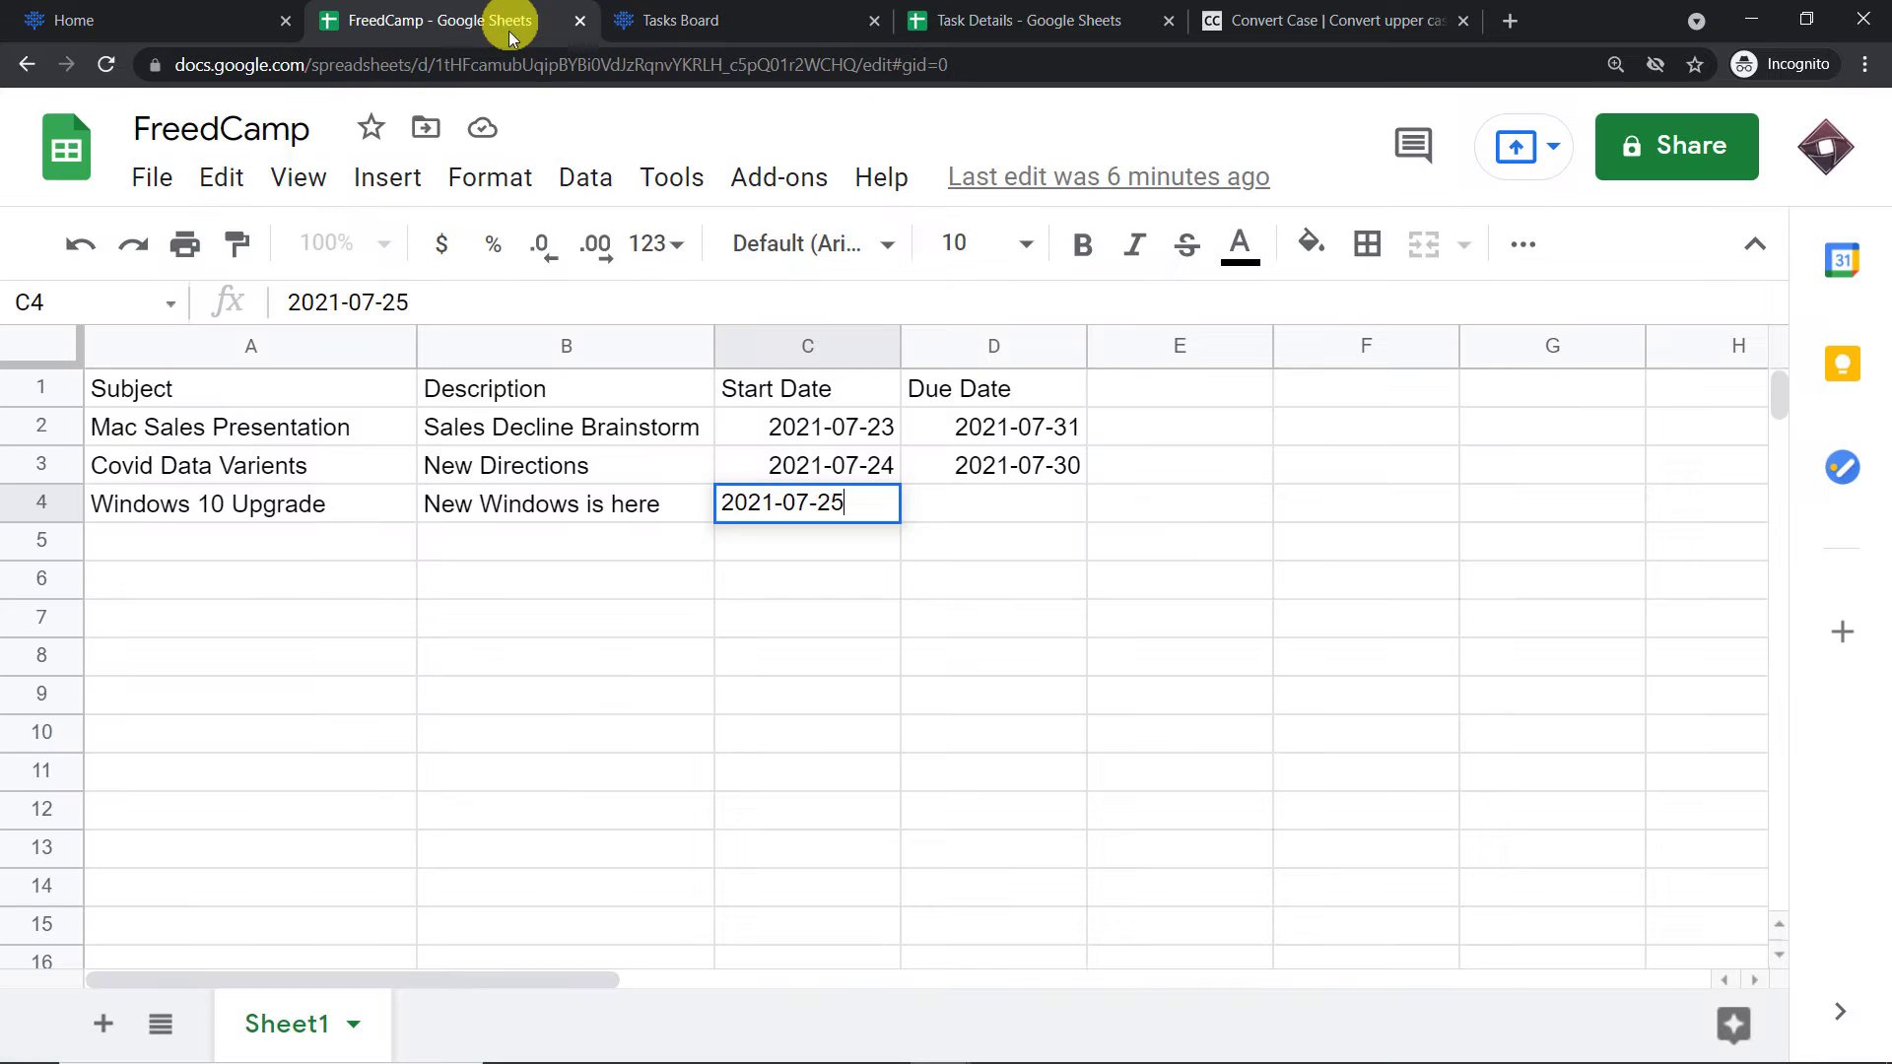
{"action": "left_click", "coordinate": [192, 511]}
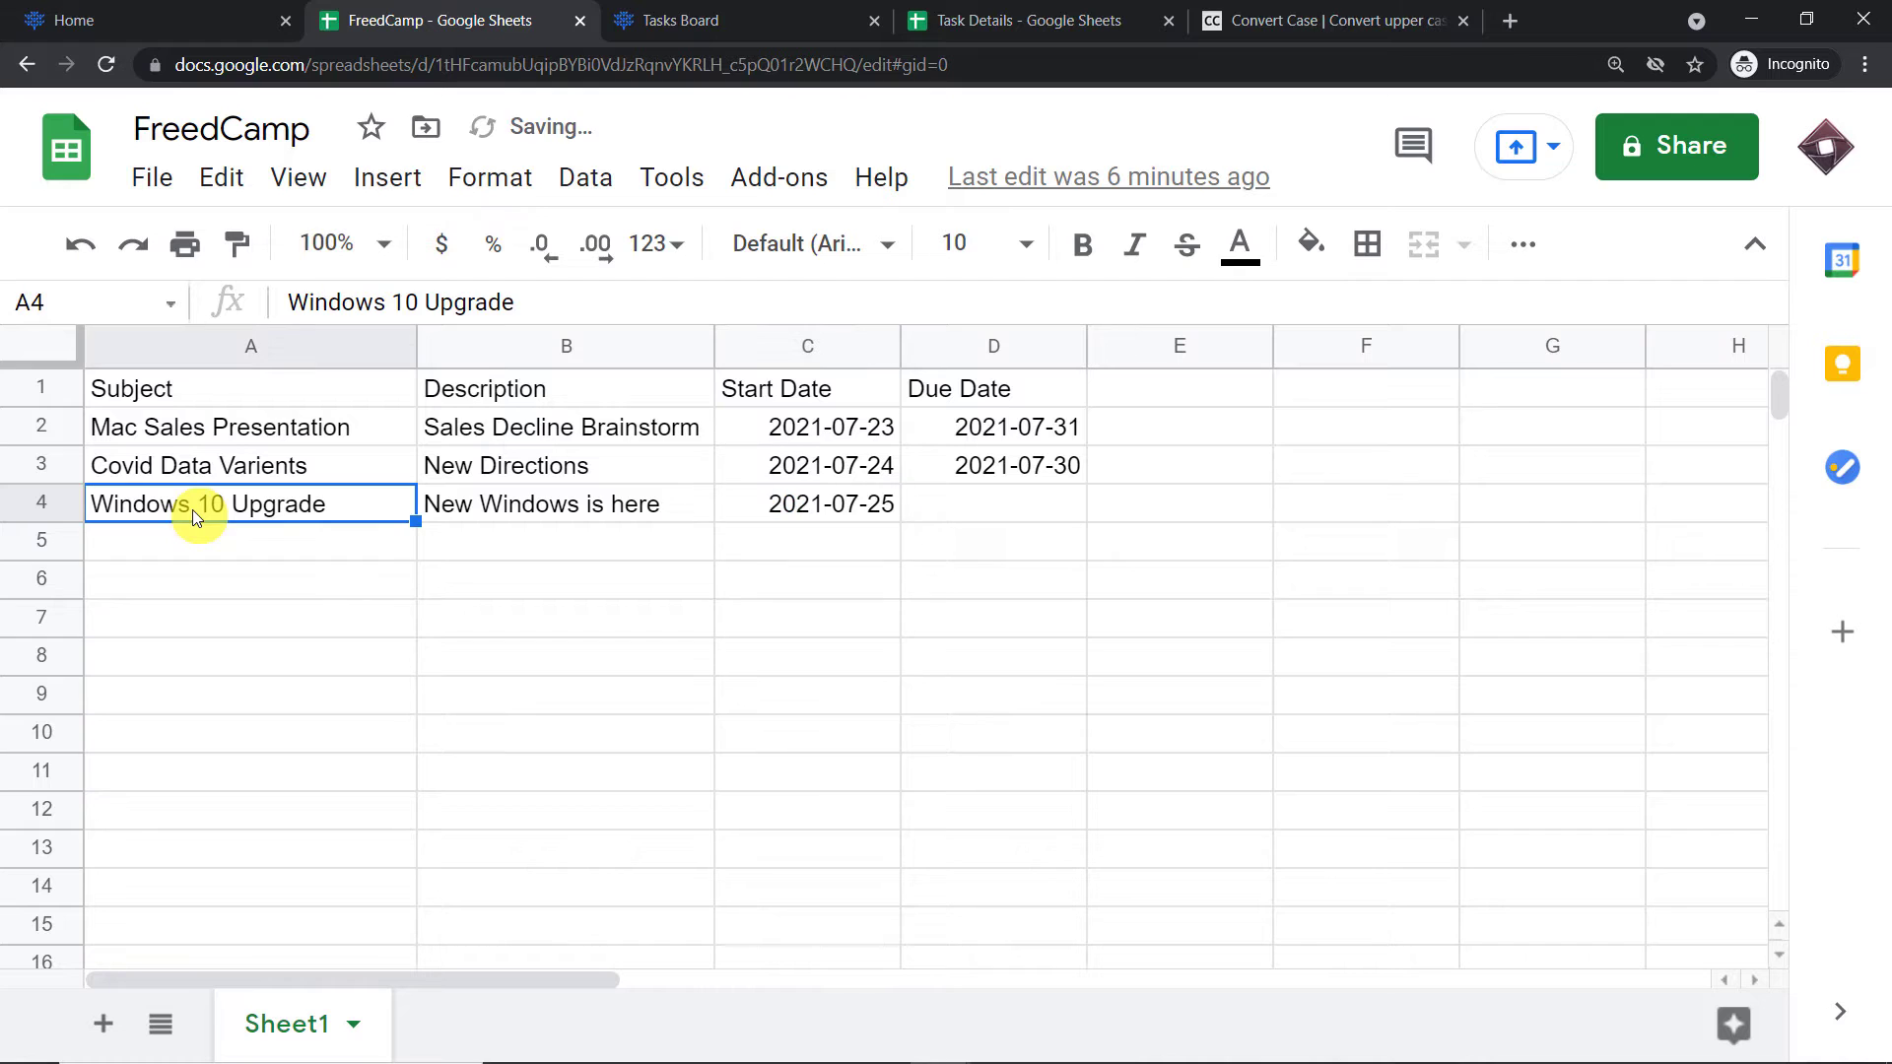
{"action": "left_click", "coordinate": [542, 512]}
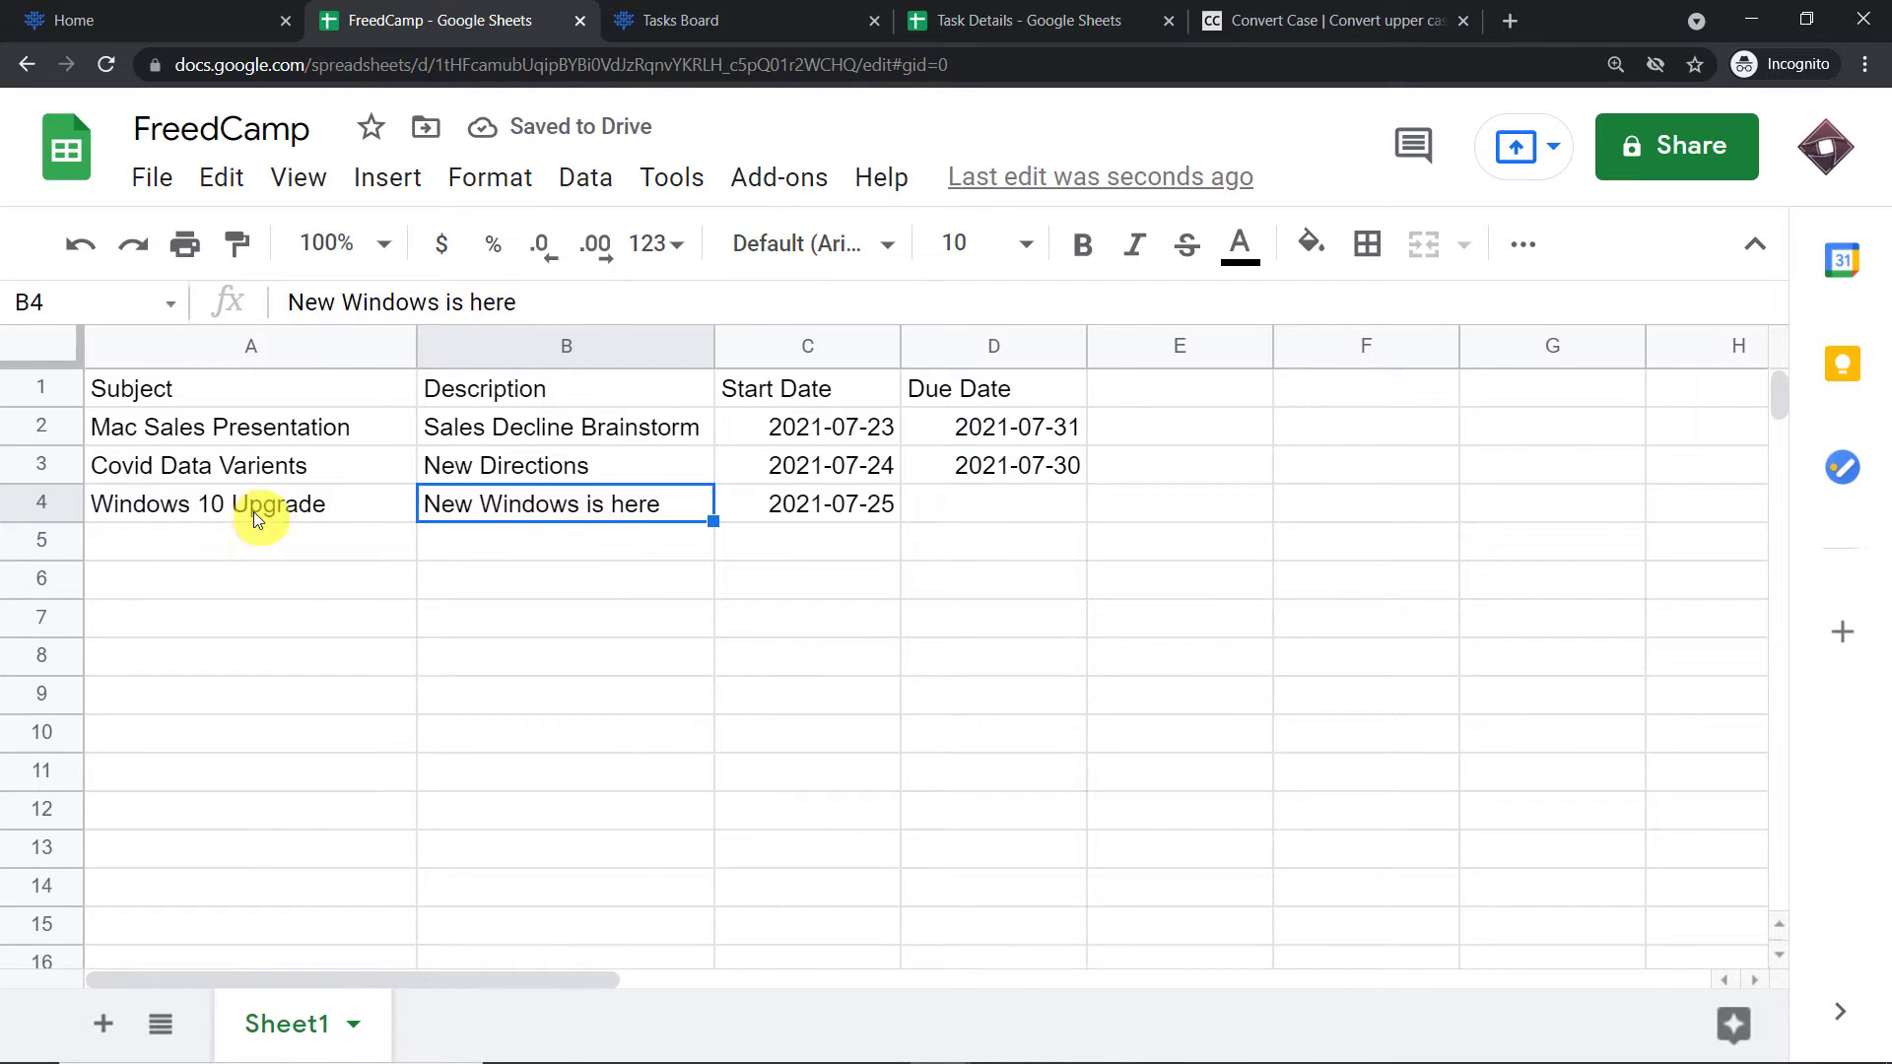
{"action": "left_click", "coordinate": [252, 512]}
{"action": "left_click", "coordinate": [554, 504]}
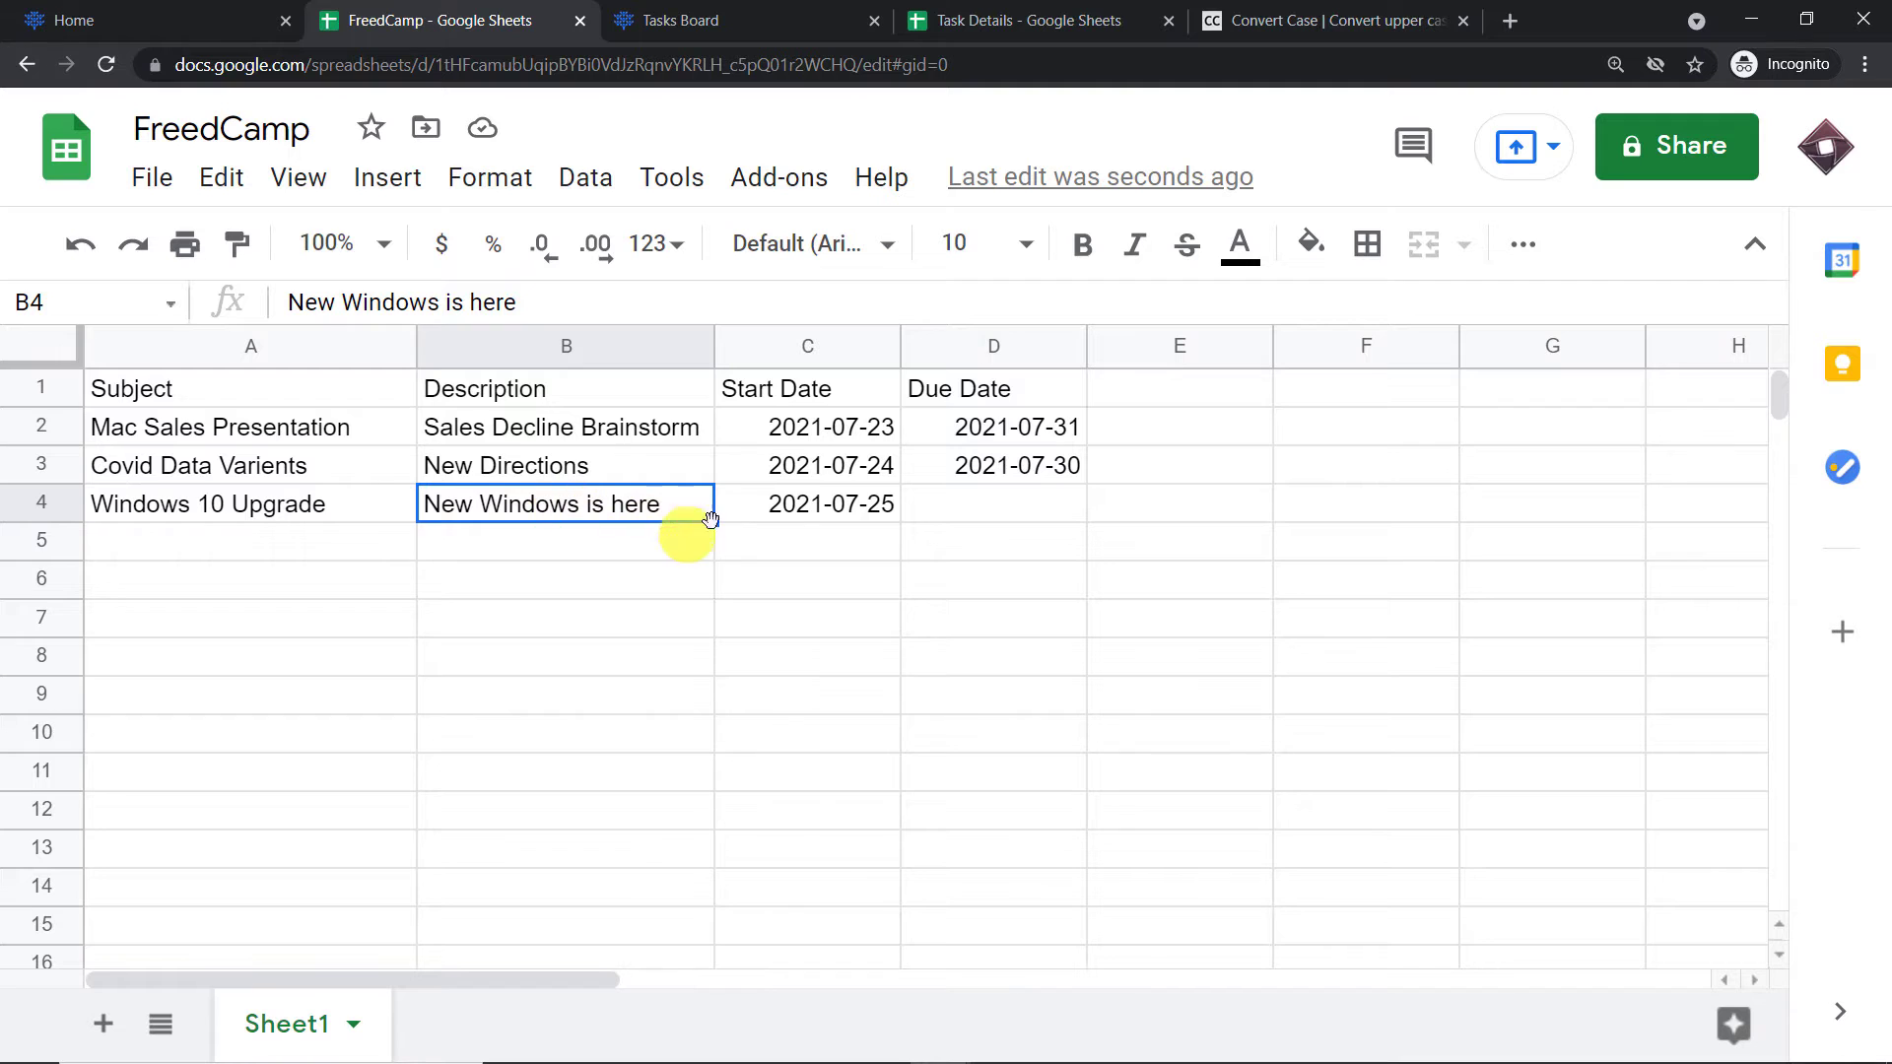
{"action": "left_click", "coordinate": [838, 514]}
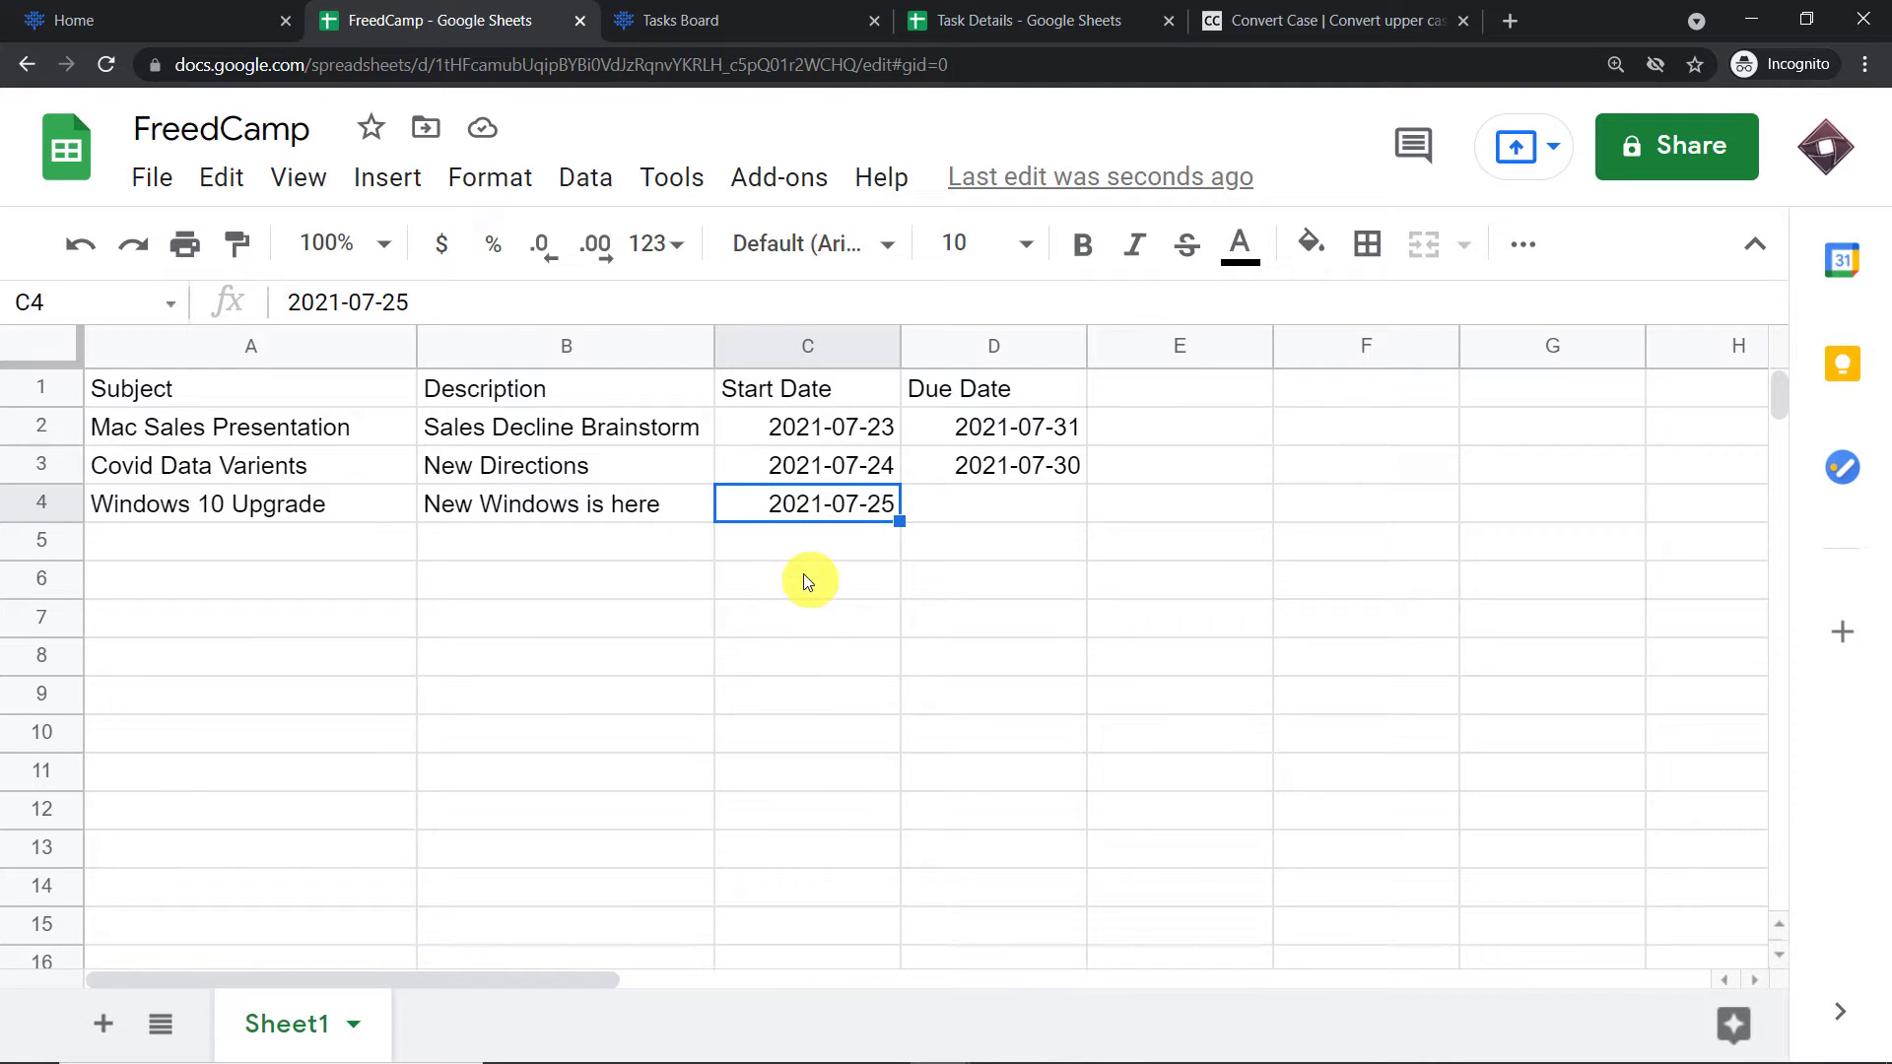
Enter 2021-07-29 as the due date for the Windows 10 Upgrade row
{"action": "left_click", "coordinate": [991, 513]}
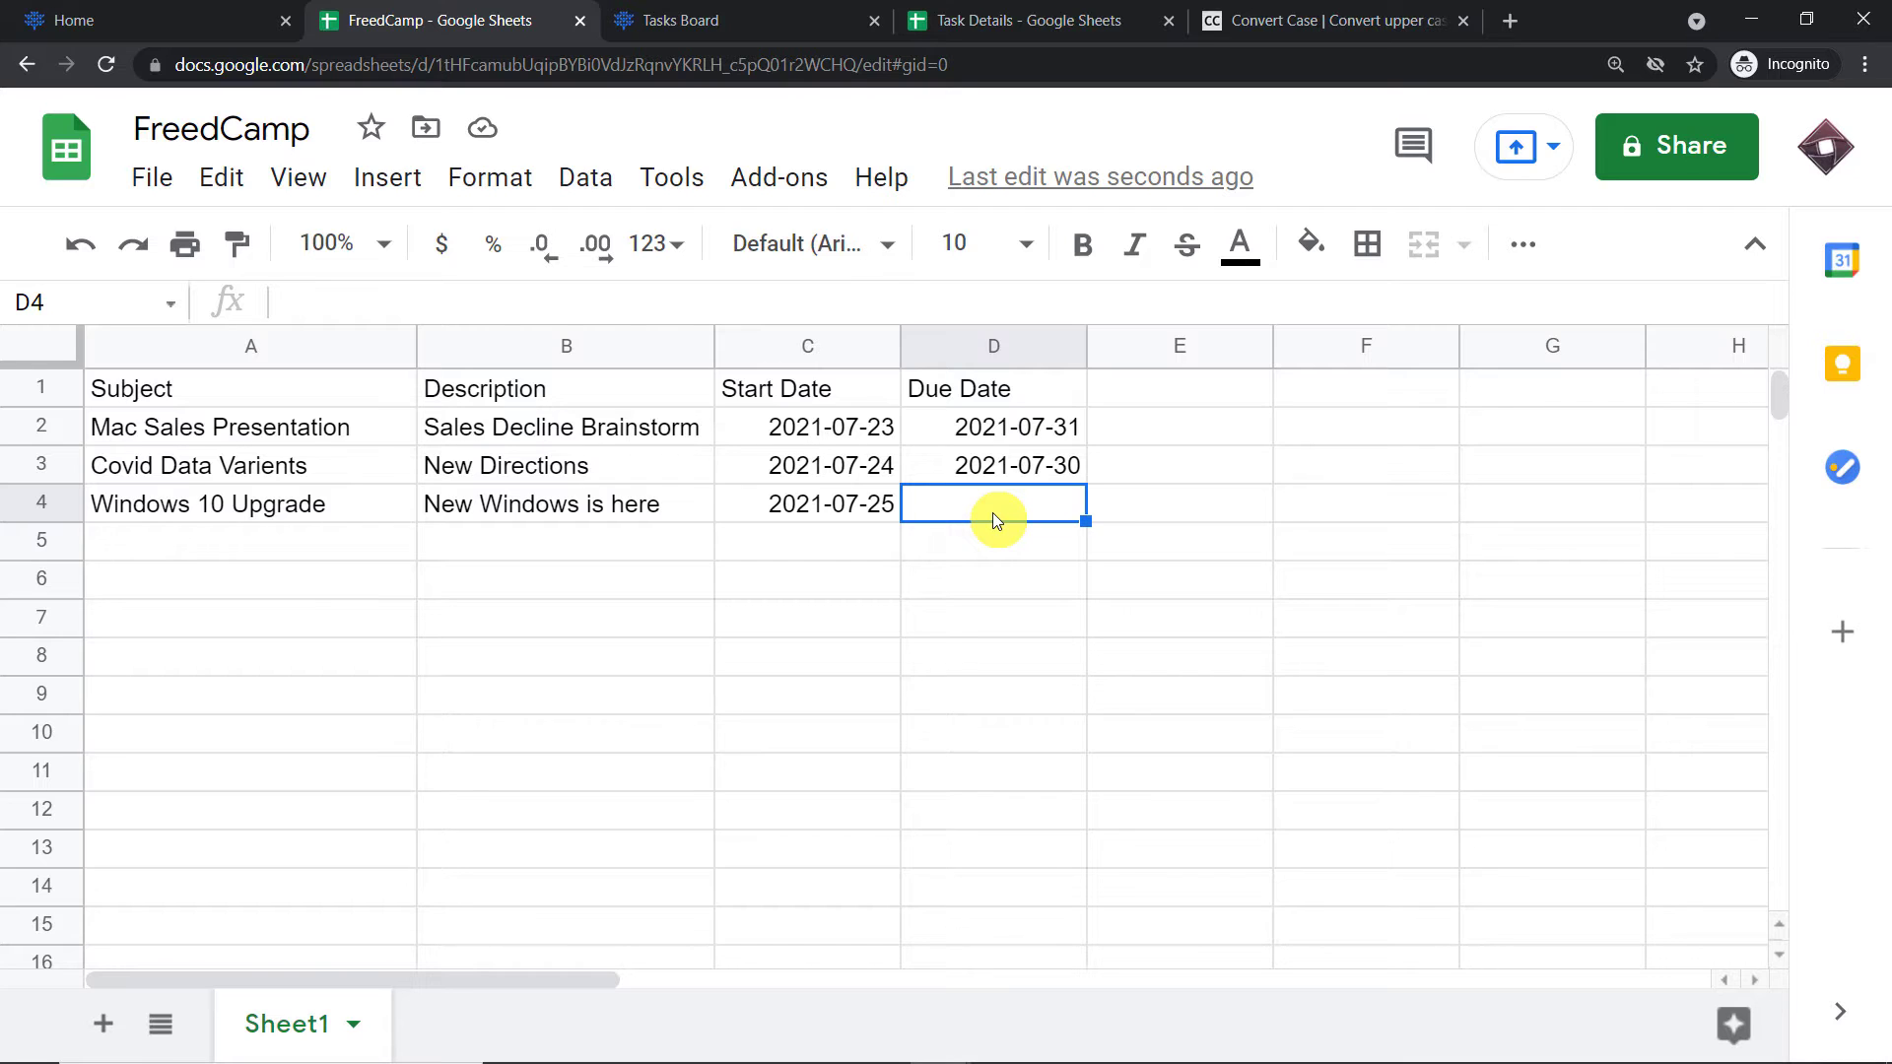
{"action": "type", "text": "2021-"}
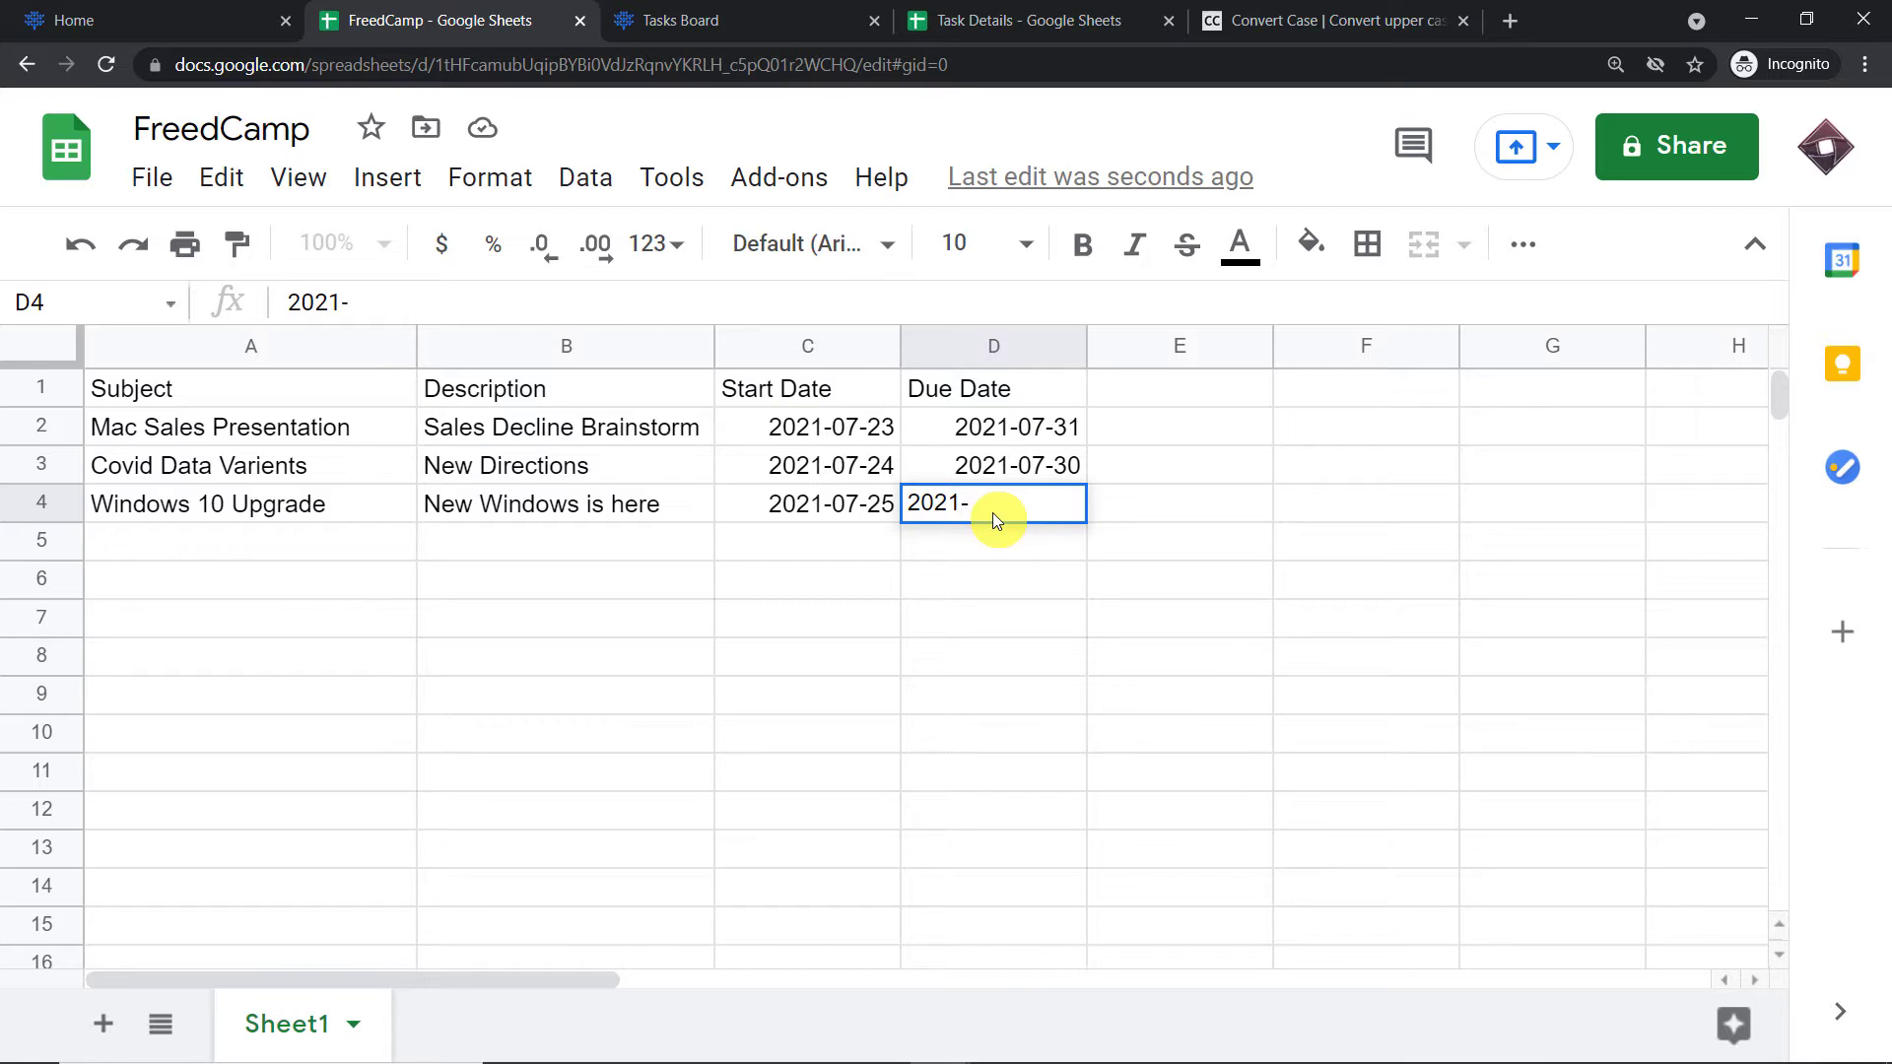
{"action": "type", "text": "07-29"}
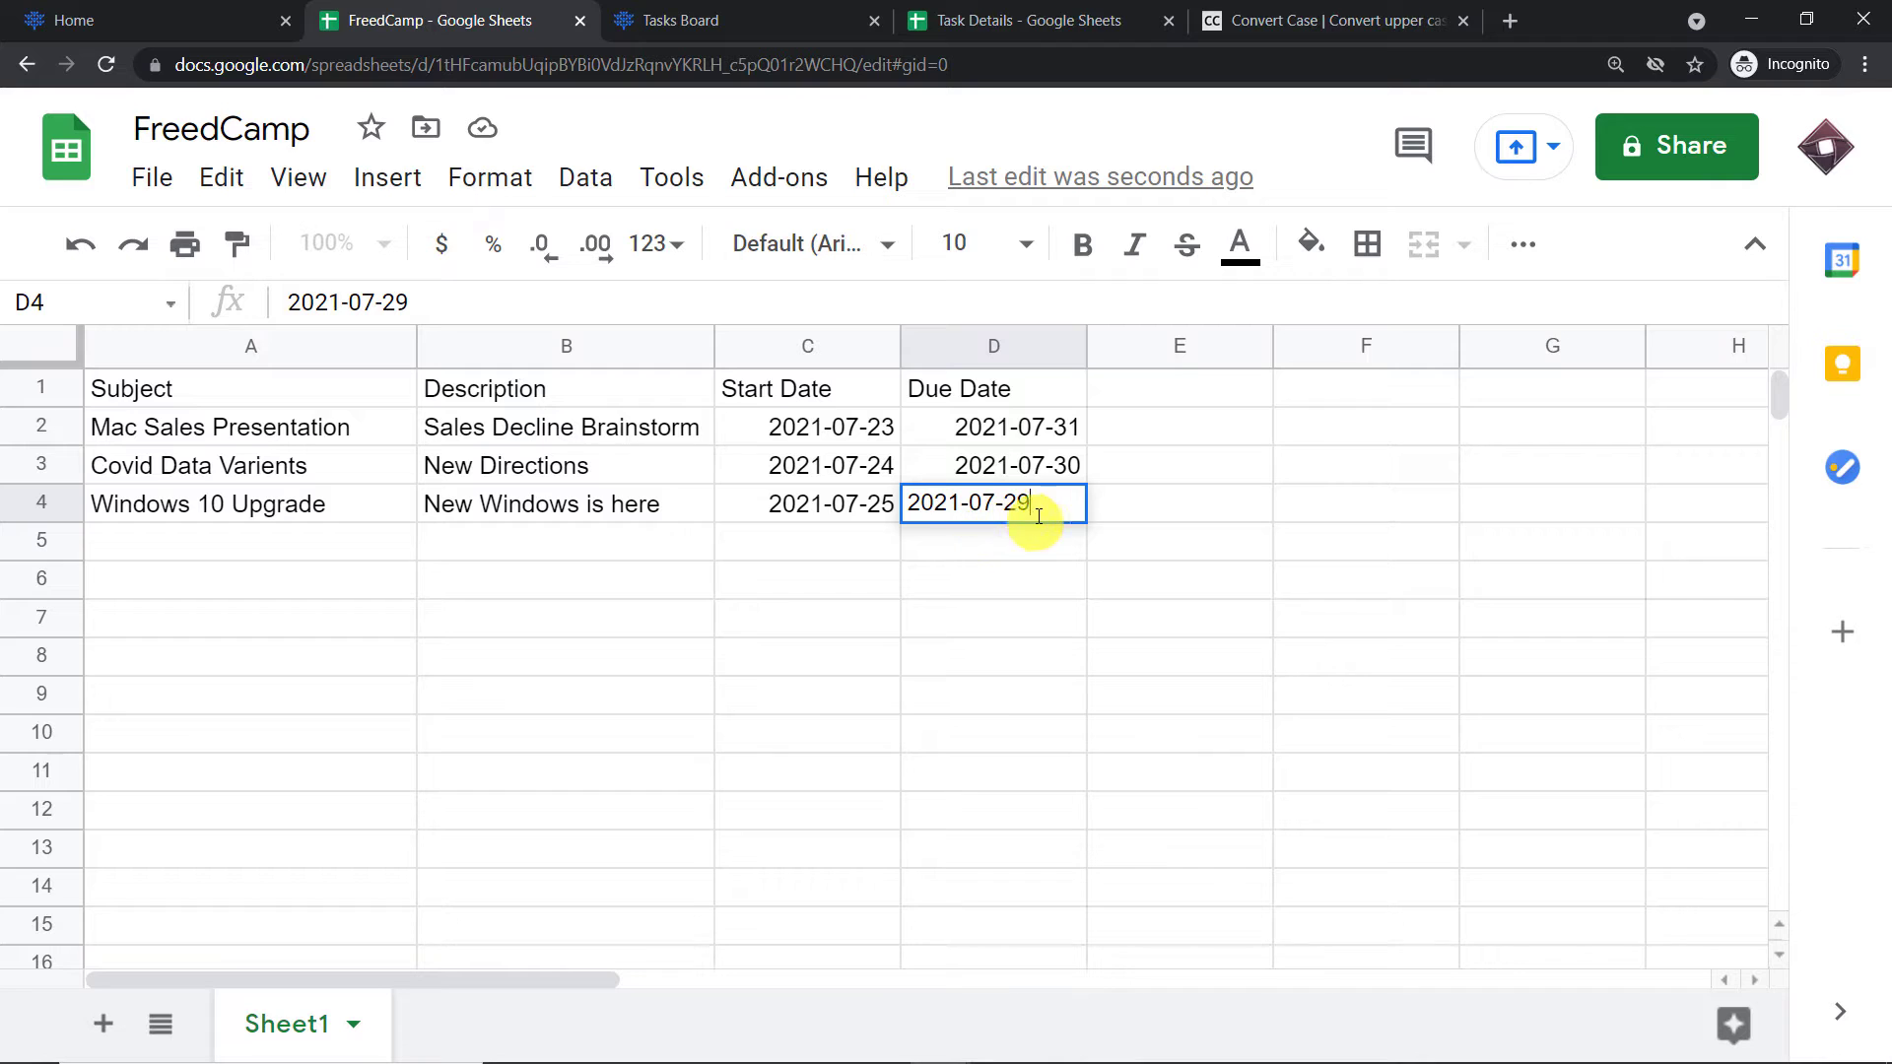
{"action": "left_click", "coordinate": [597, 589]}
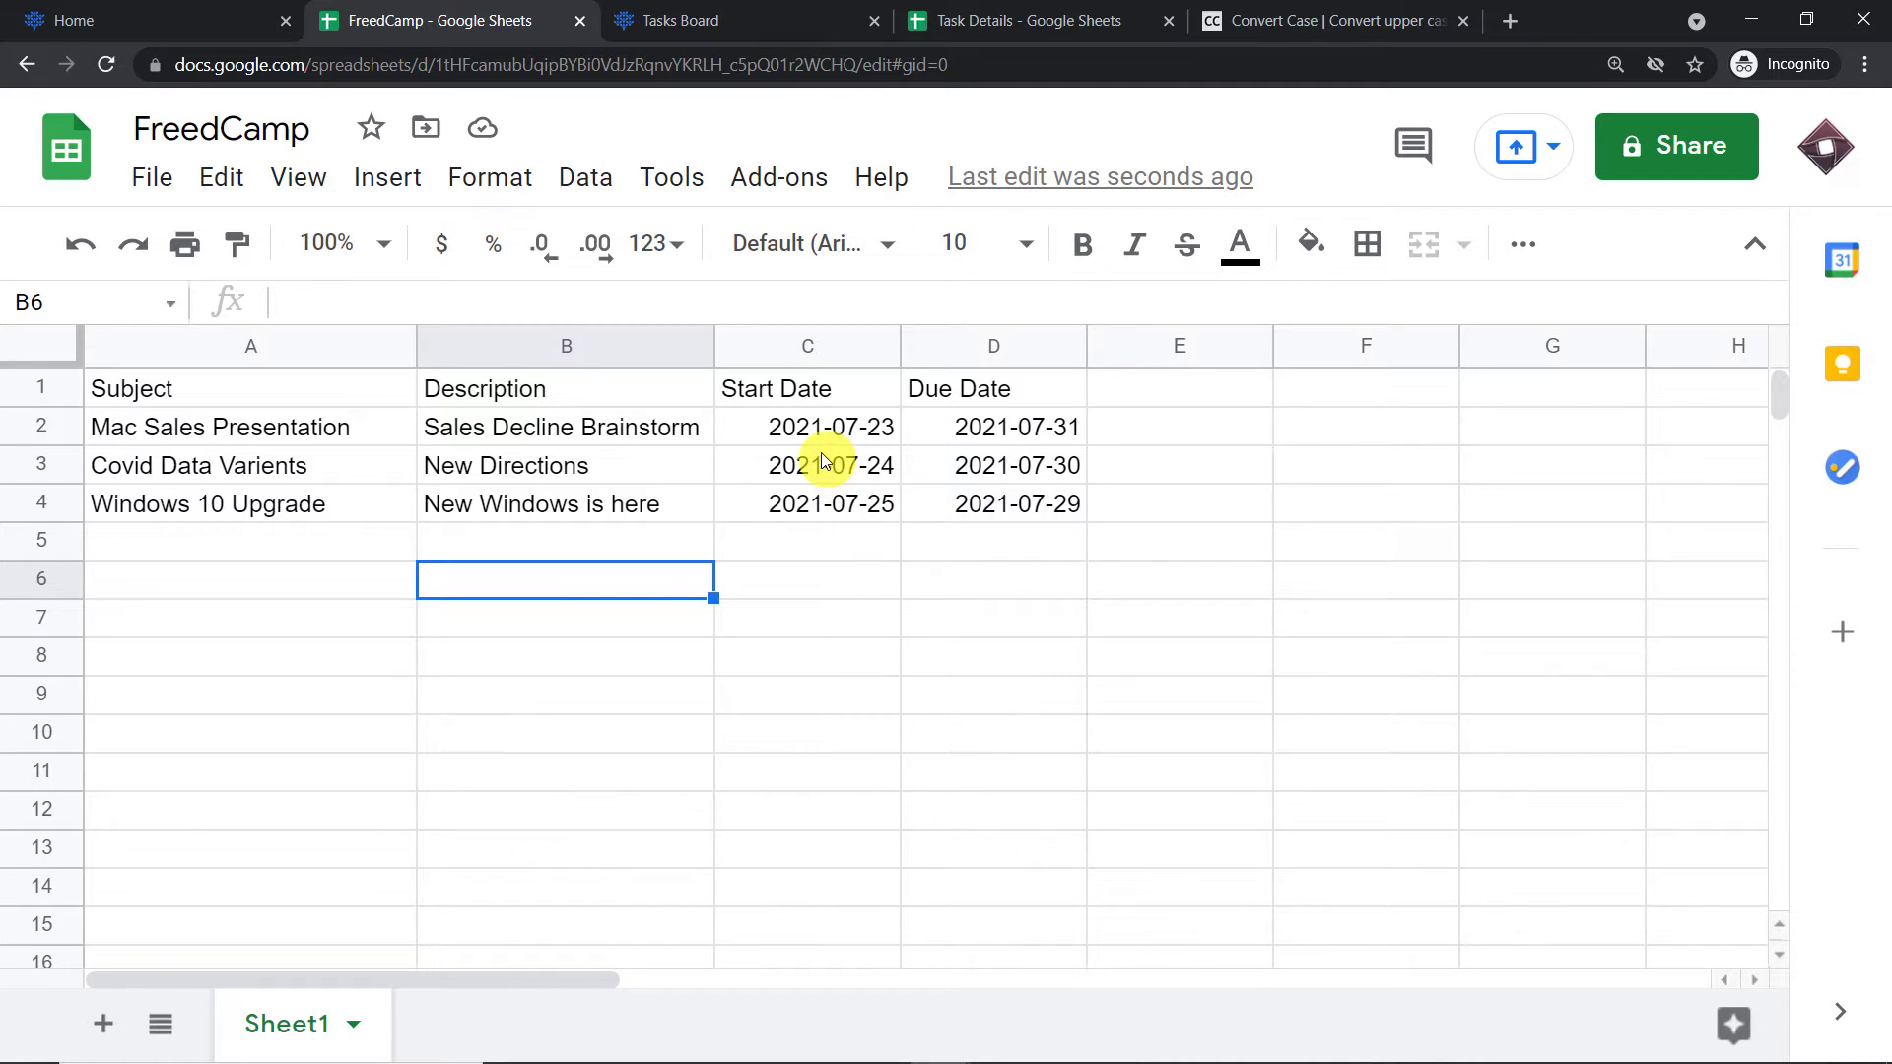
Refresh the Freedcamp task board and view the details of the Windows 10 Upgrade task under Large Hadron Collider
{"action": "left_click", "coordinate": [781, 14]}
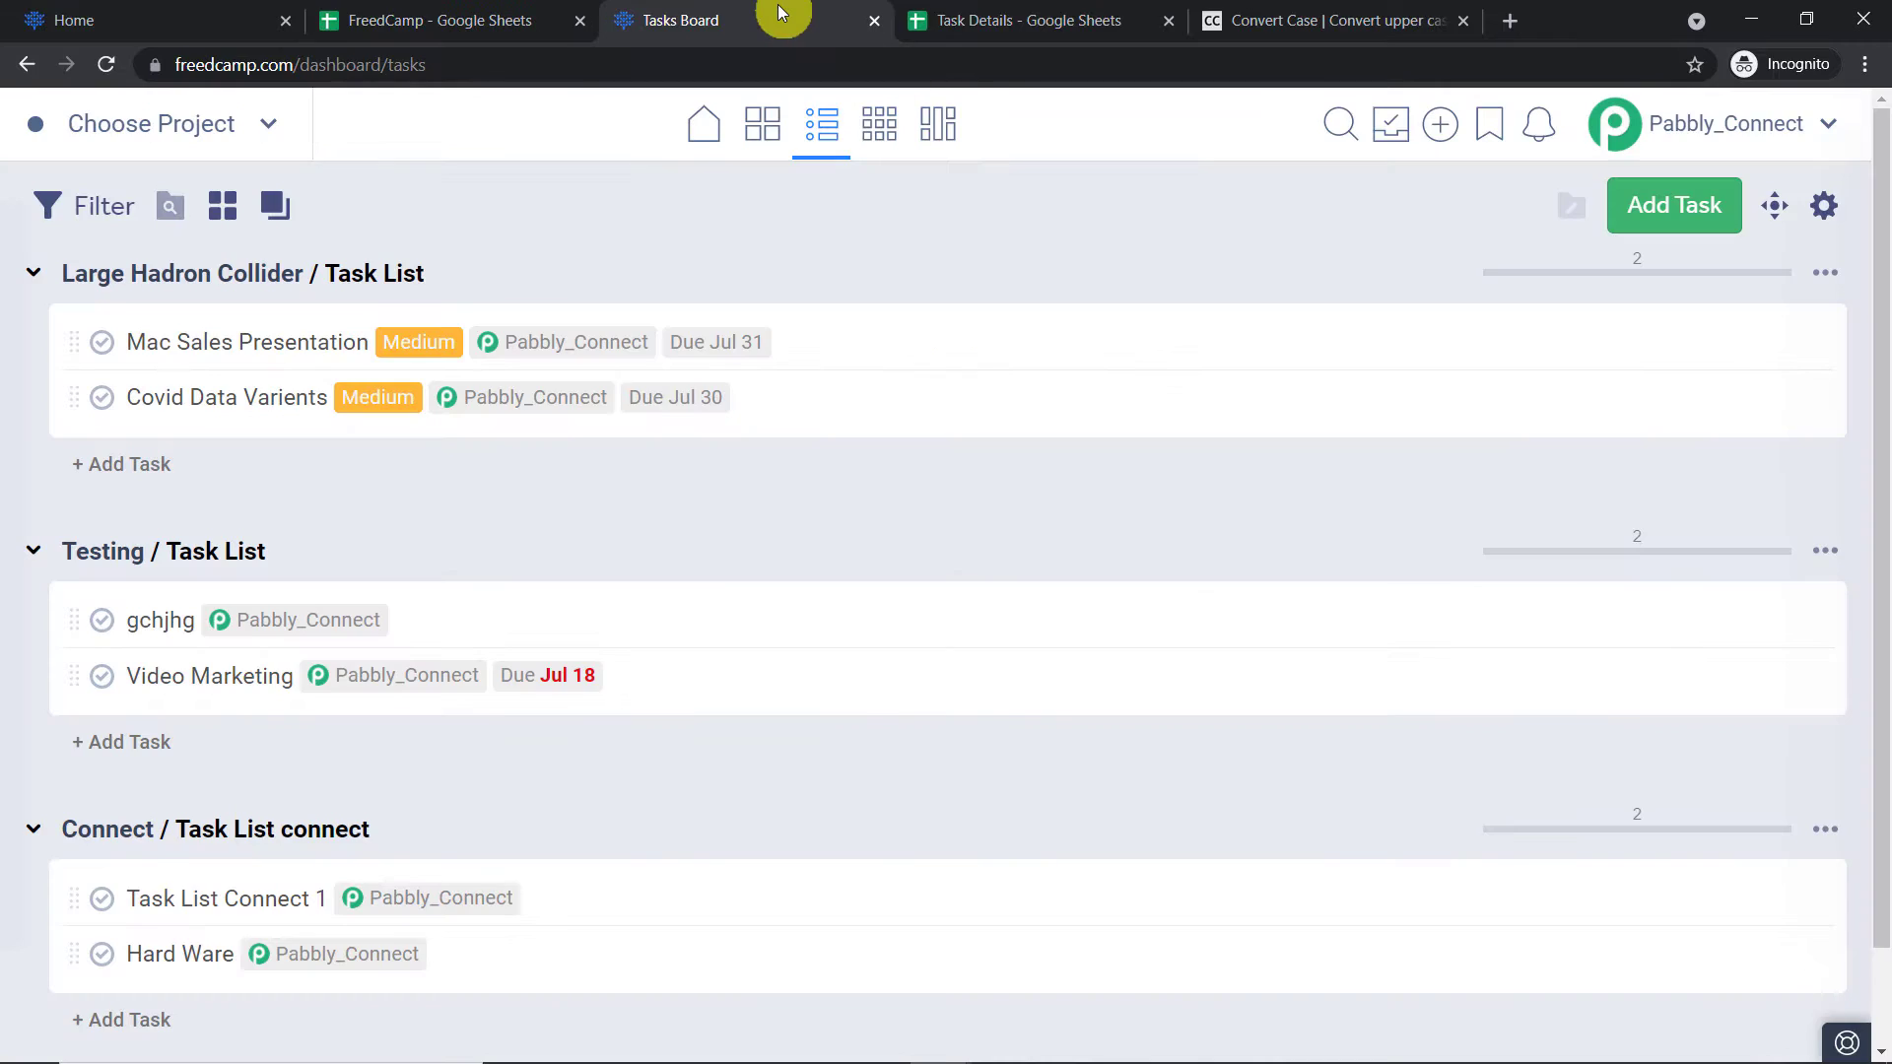
{"action": "left_click", "coordinate": [106, 66]}
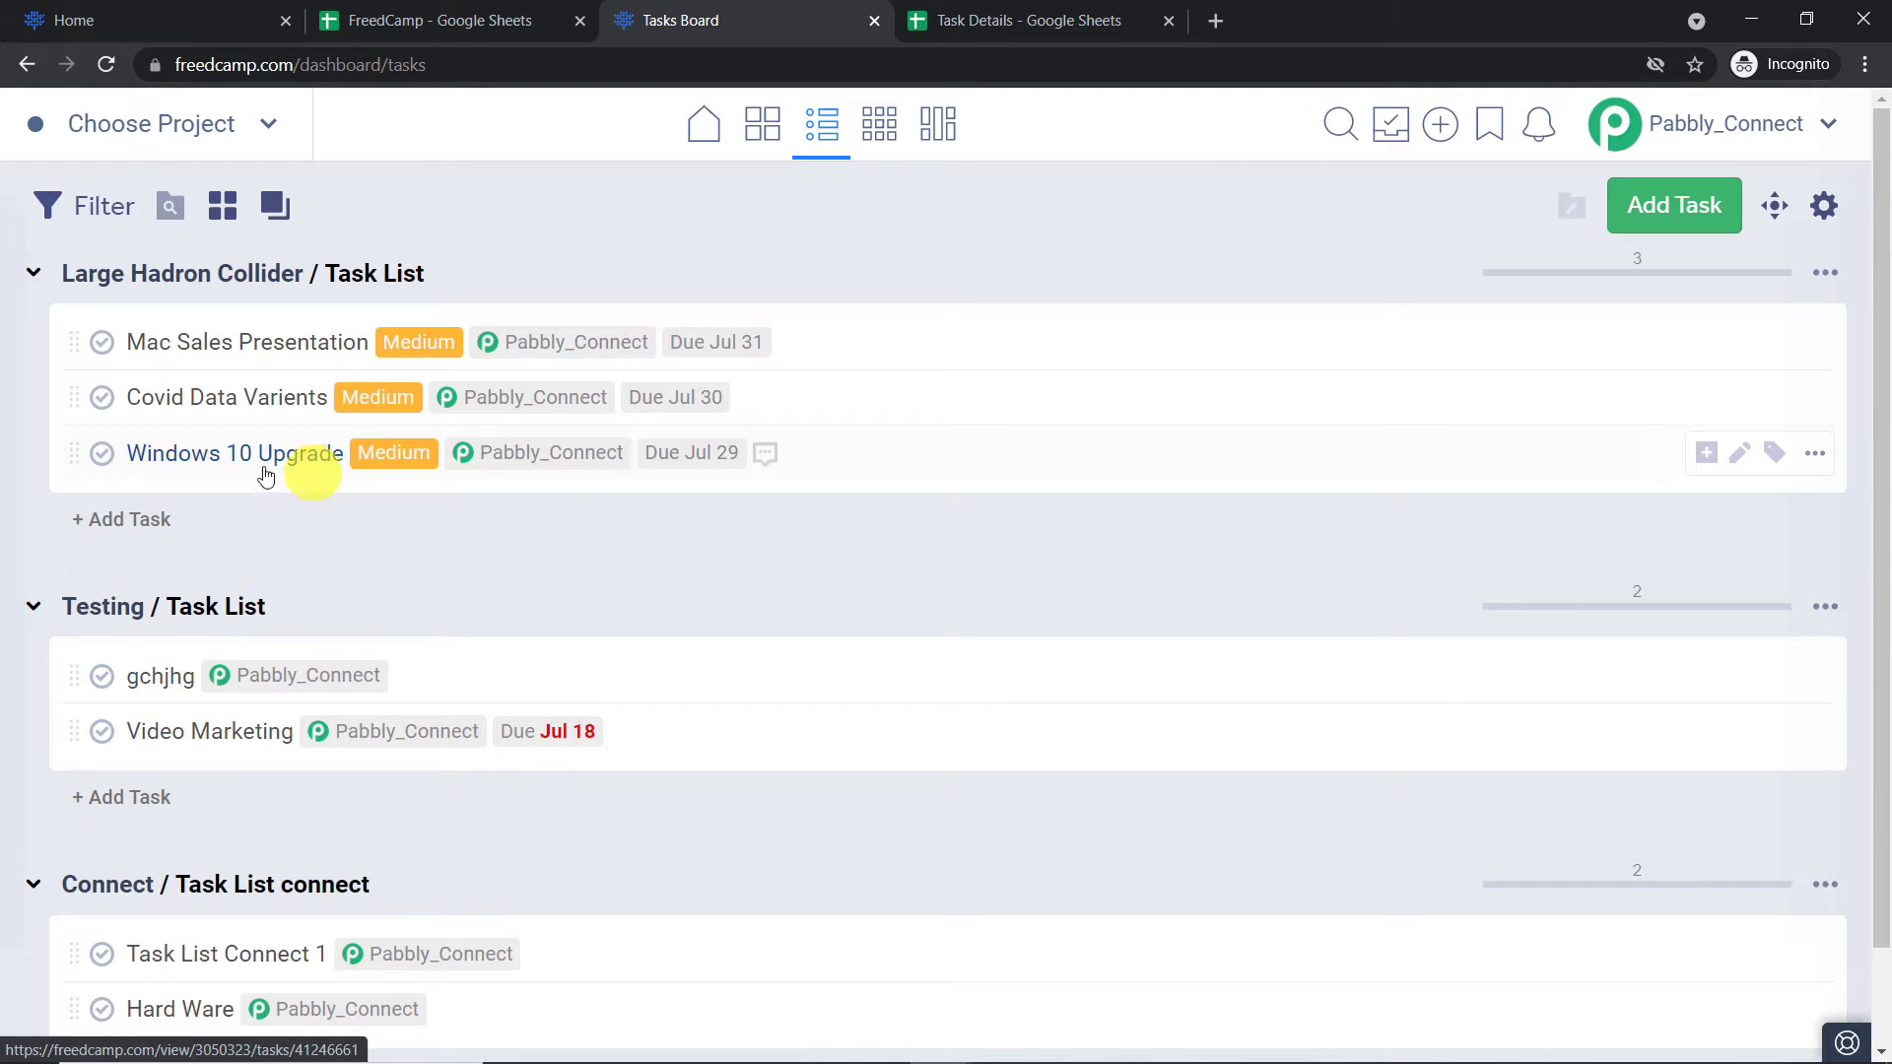
{"action": "left_click", "coordinate": [238, 456]}
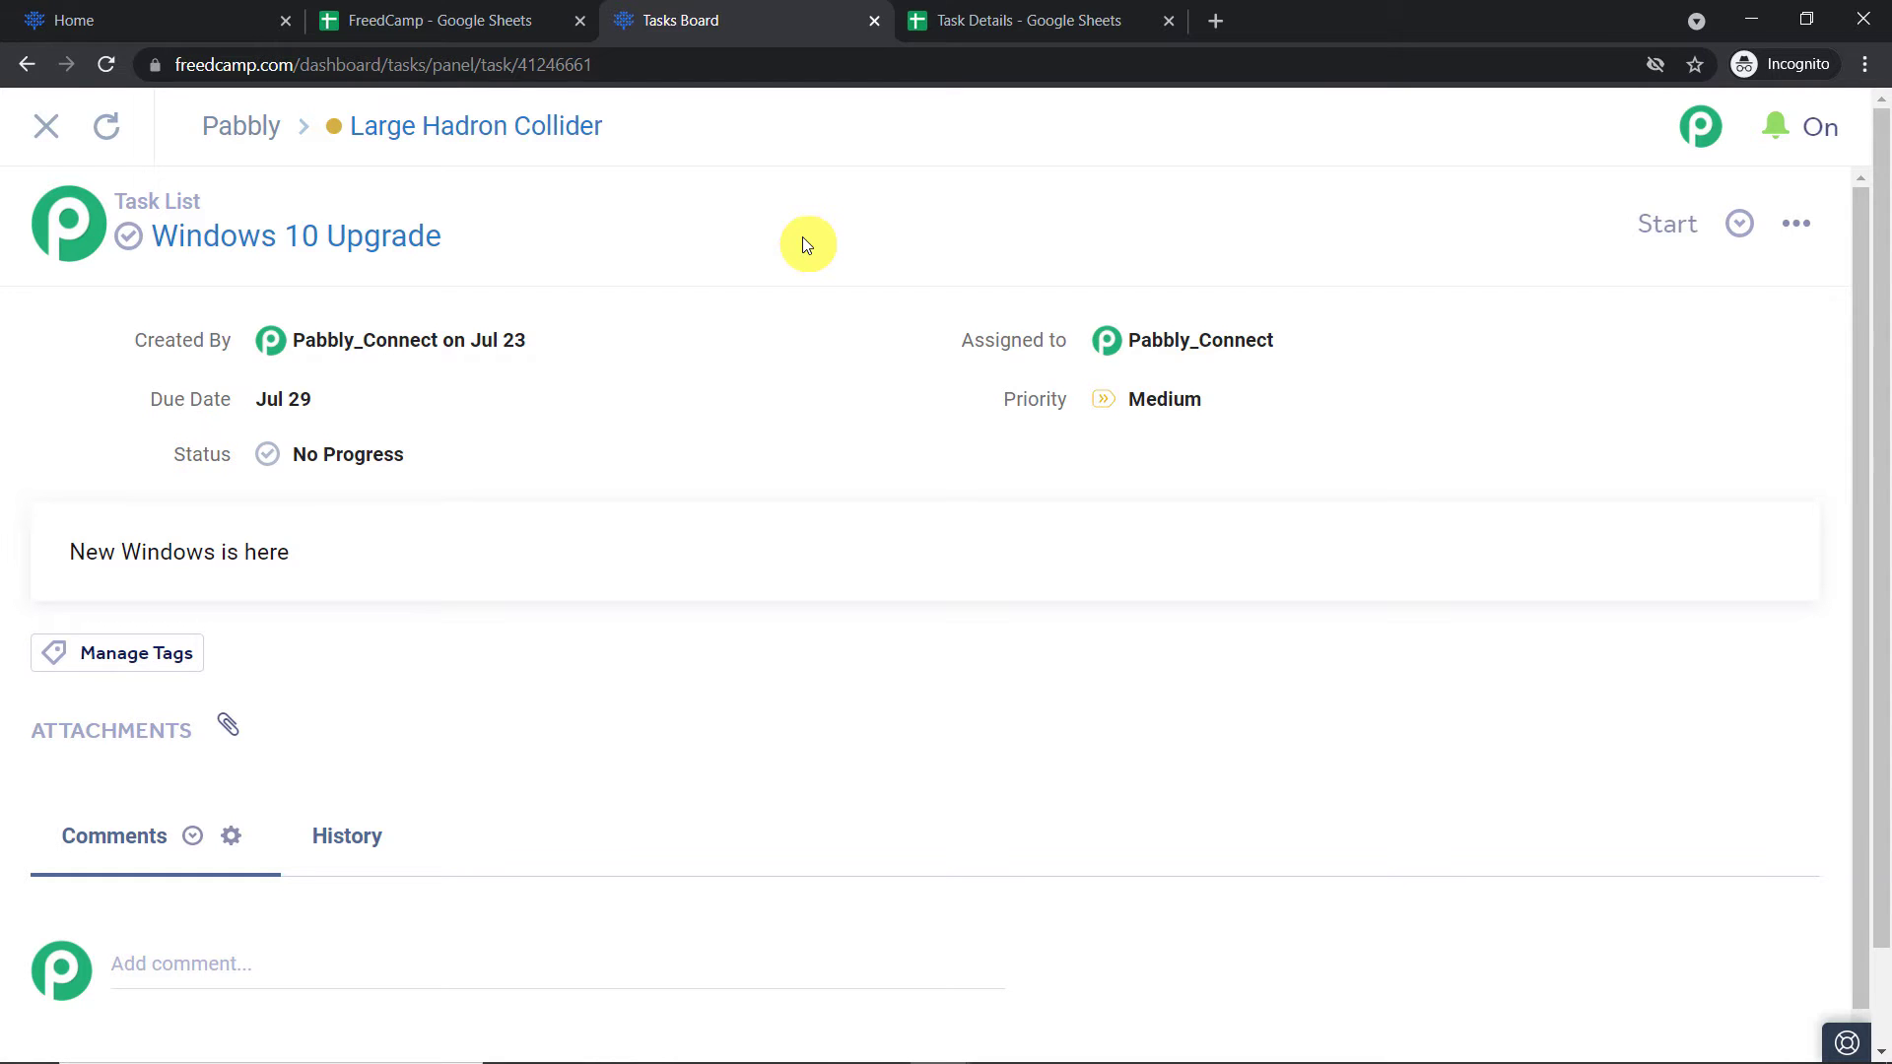
Go to pabbly.com in a new browser tab, sign in and access the Connect application
{"action": "left_click", "coordinate": [1216, 24]}
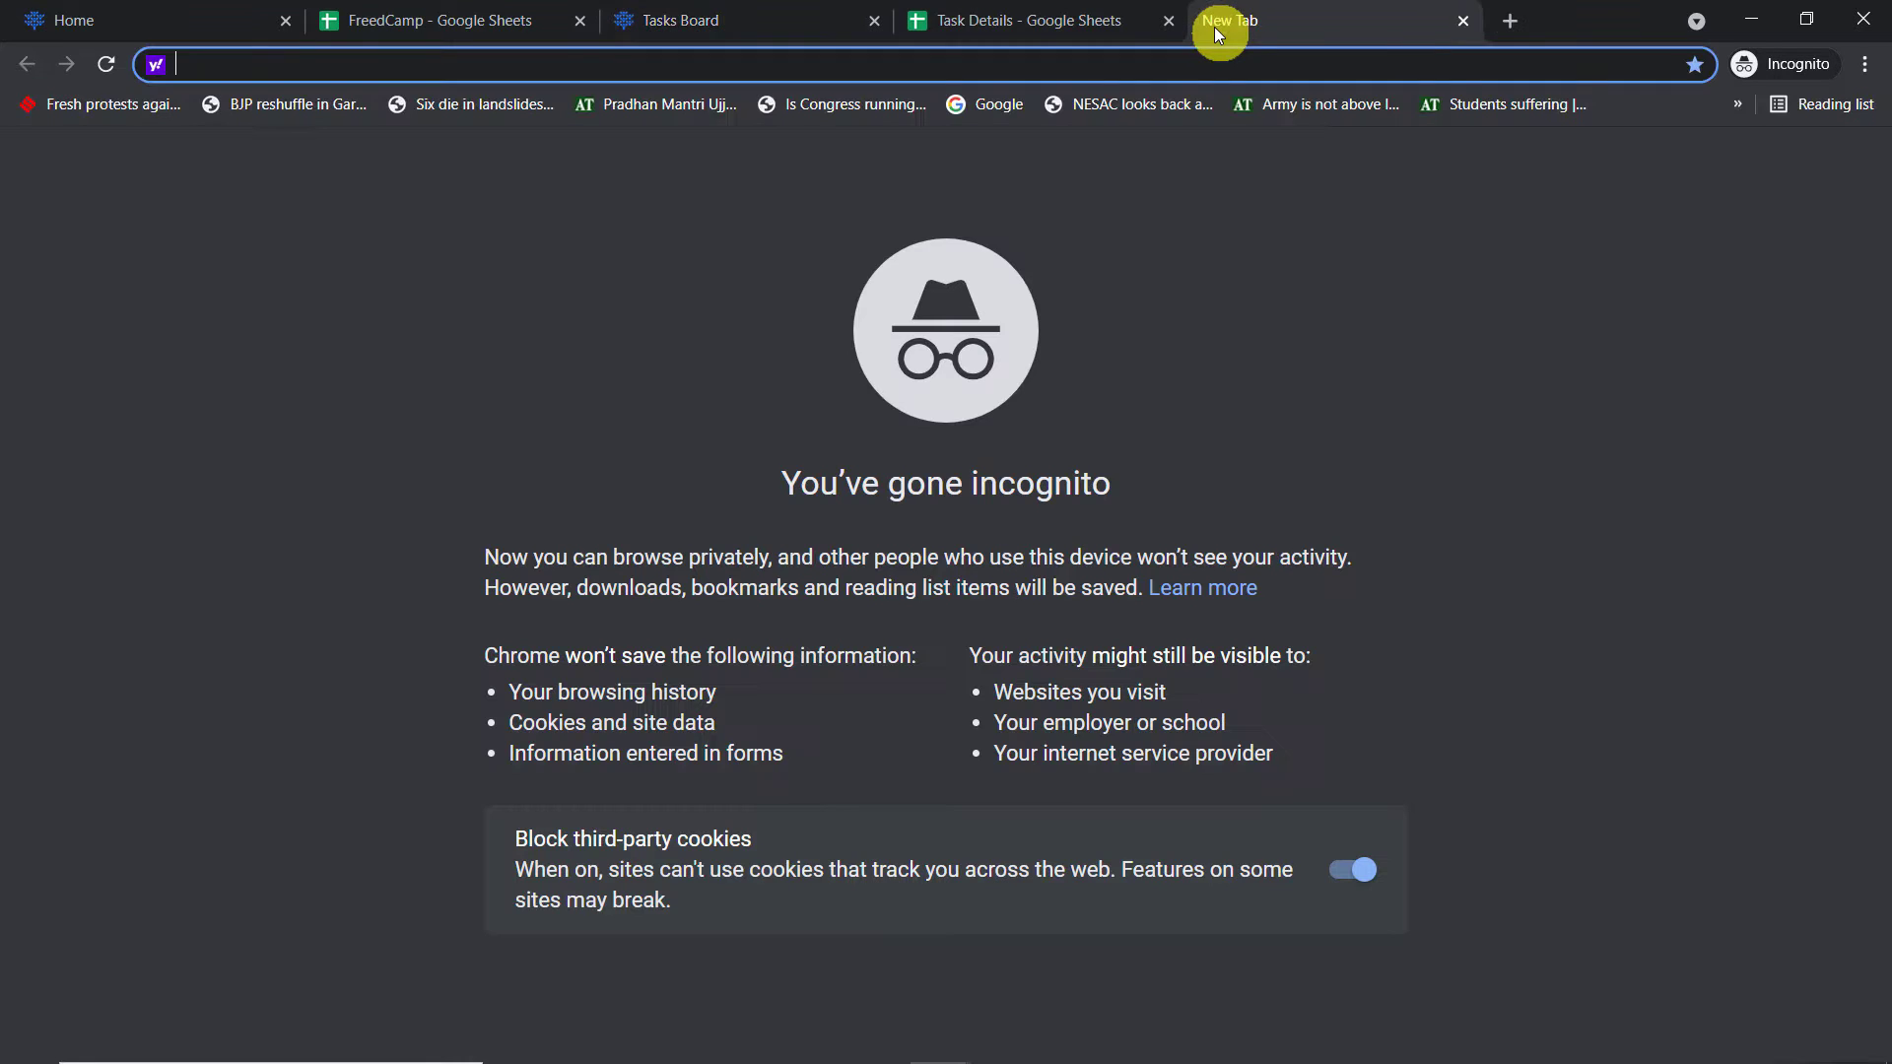
{"action": "type", "text": "pabbly.com"}
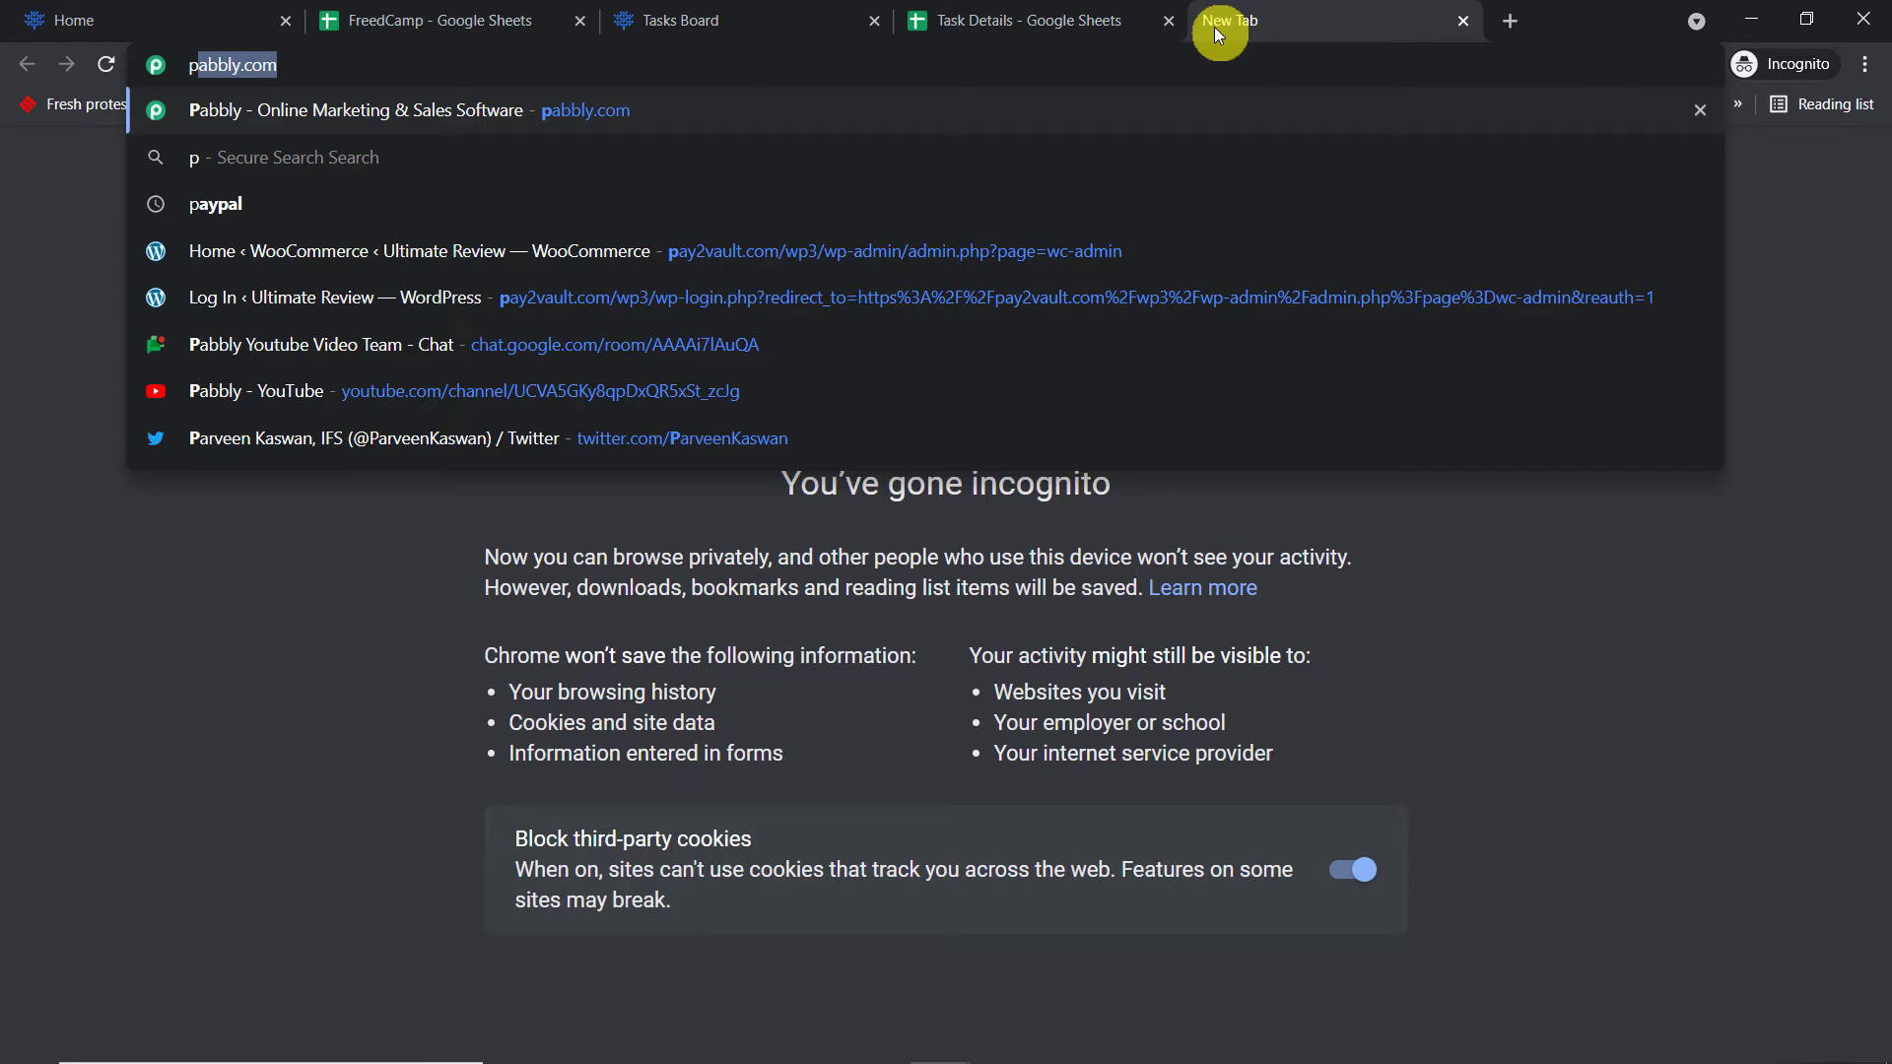
{"action": "key", "text": "Return"}
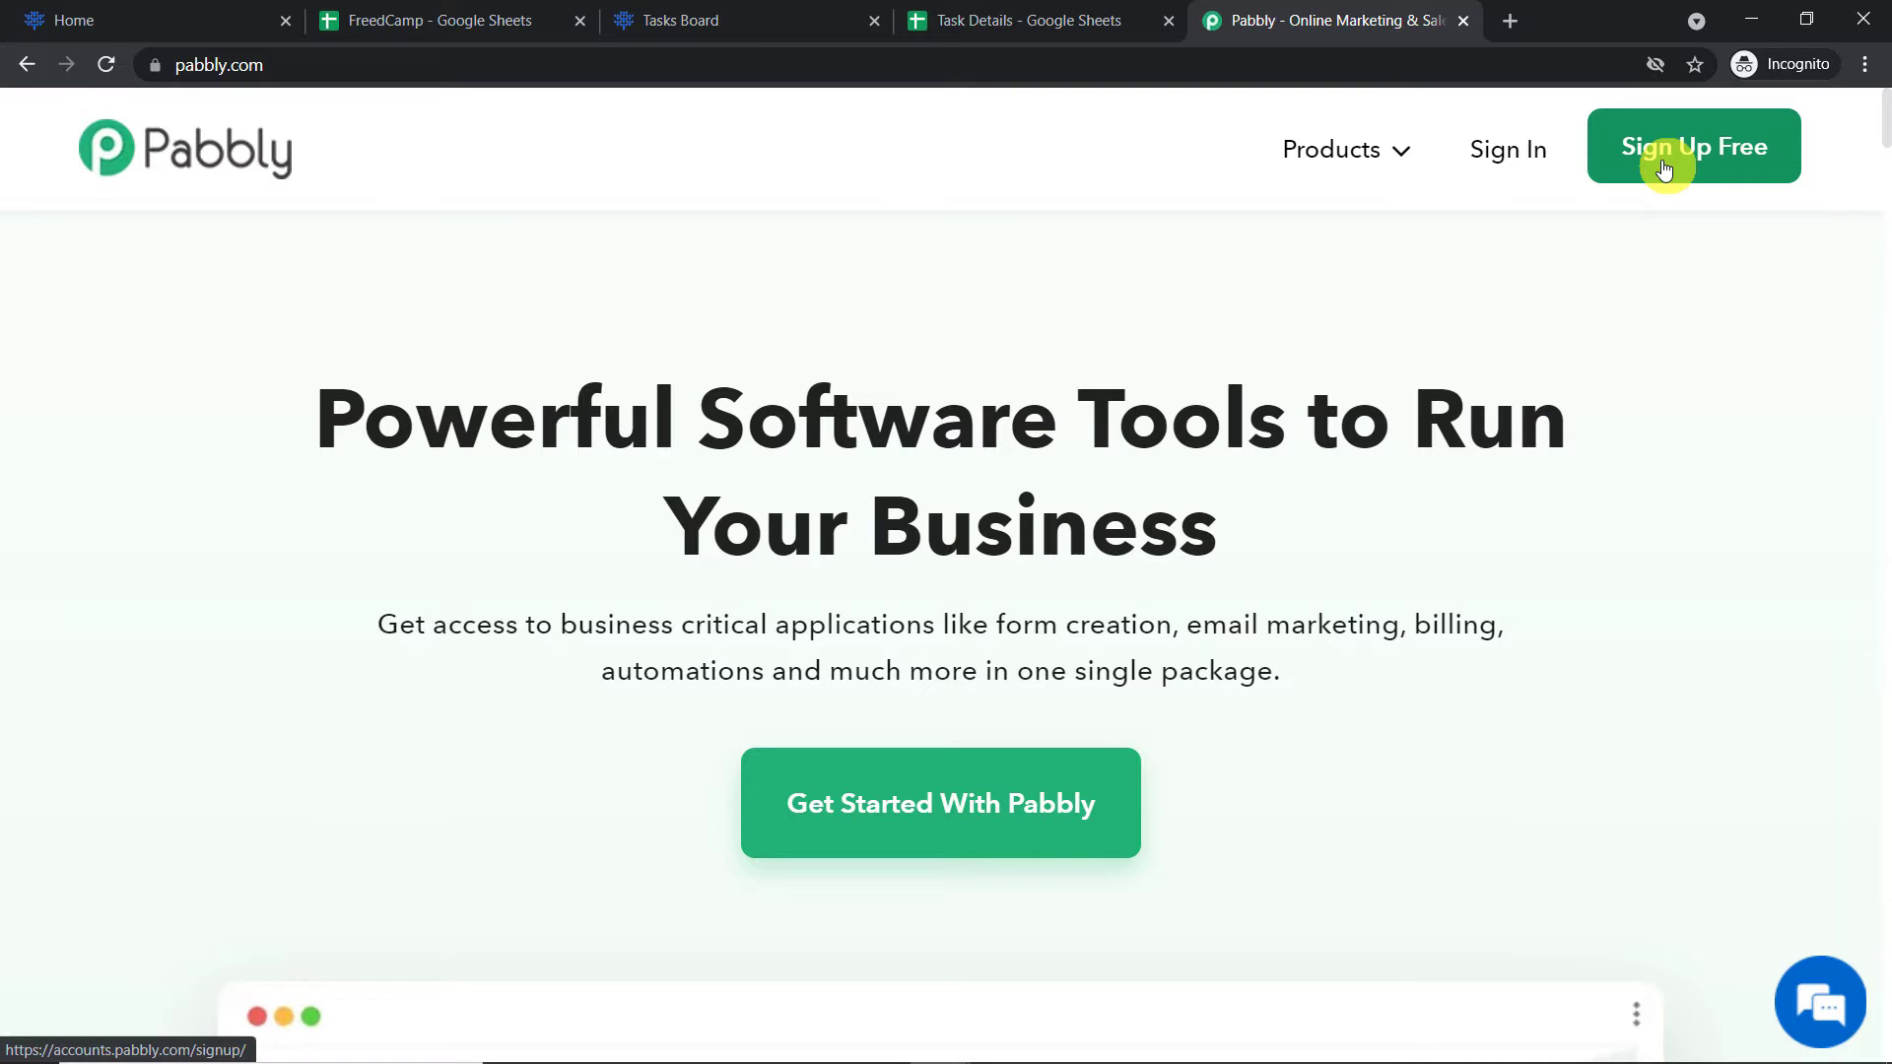
{"action": "left_click", "coordinate": [1502, 160]}
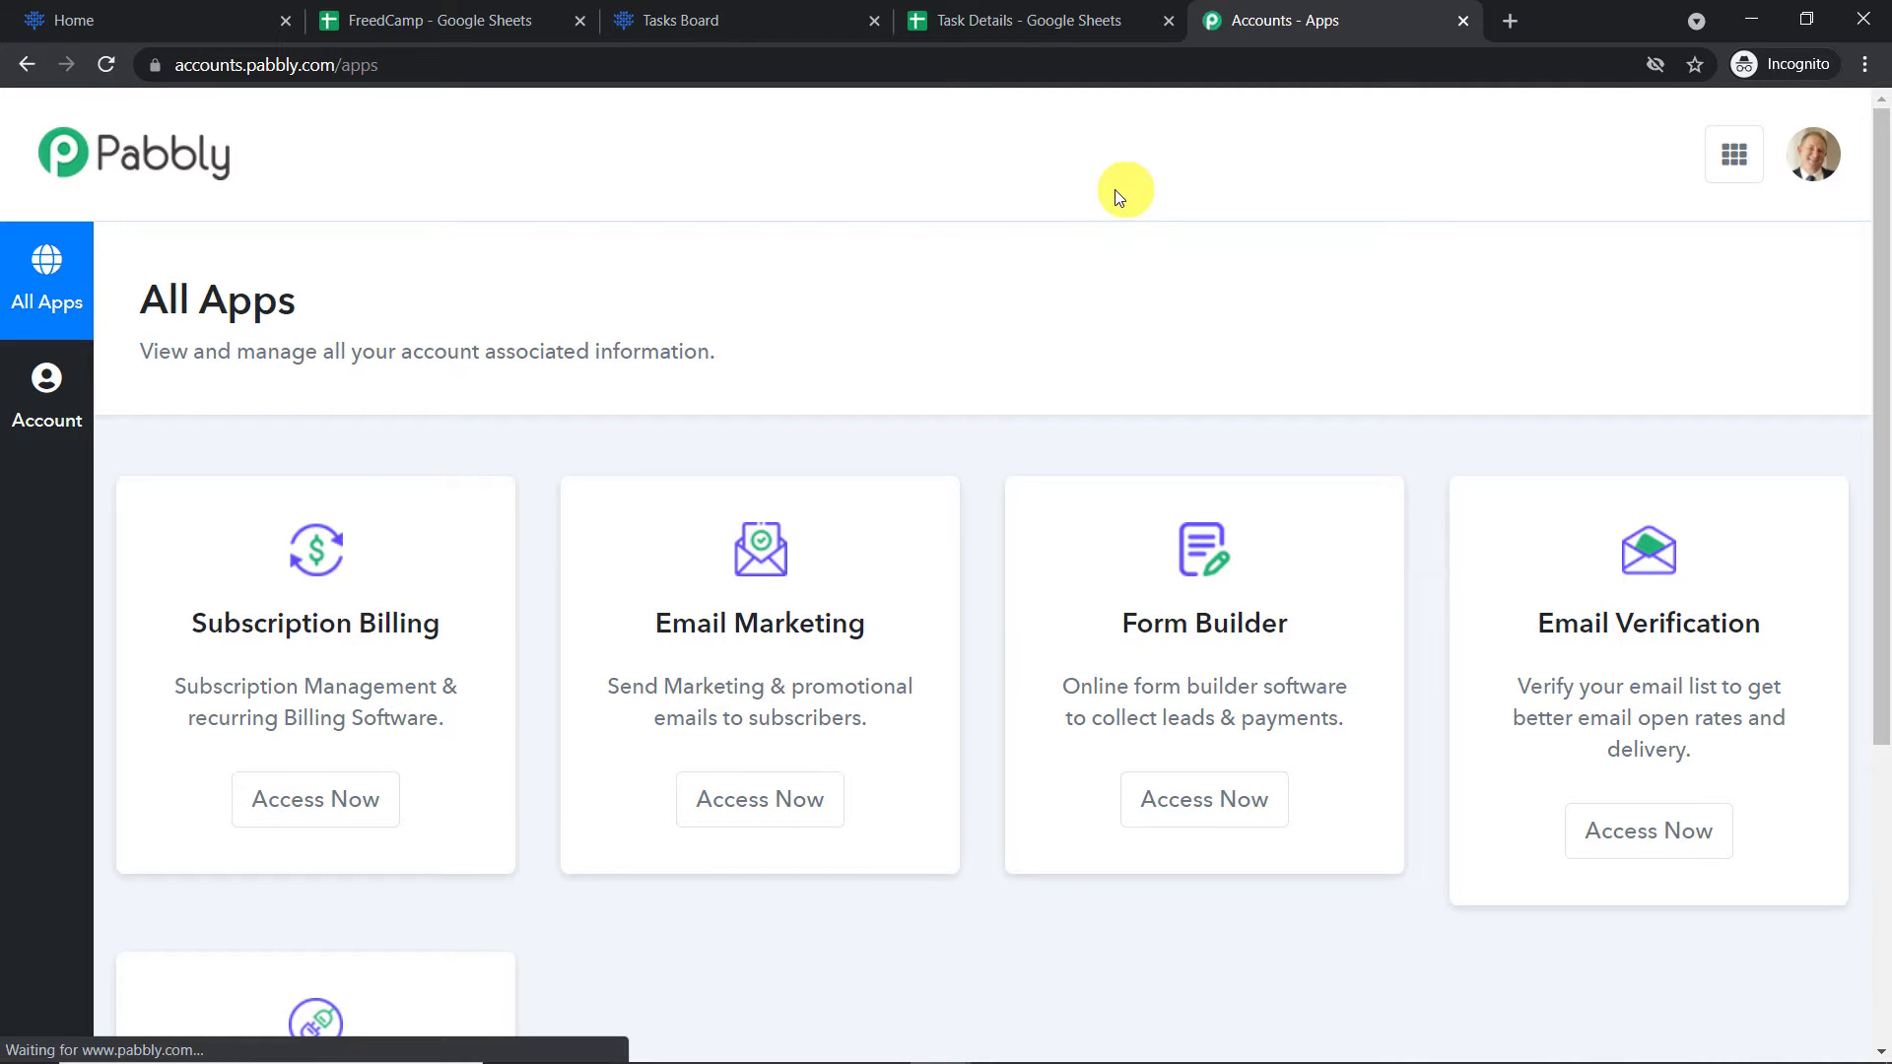
{"action": "scroll", "coordinate": [1103, 241], "scroll_direction": "down", "scroll_amount": 5}
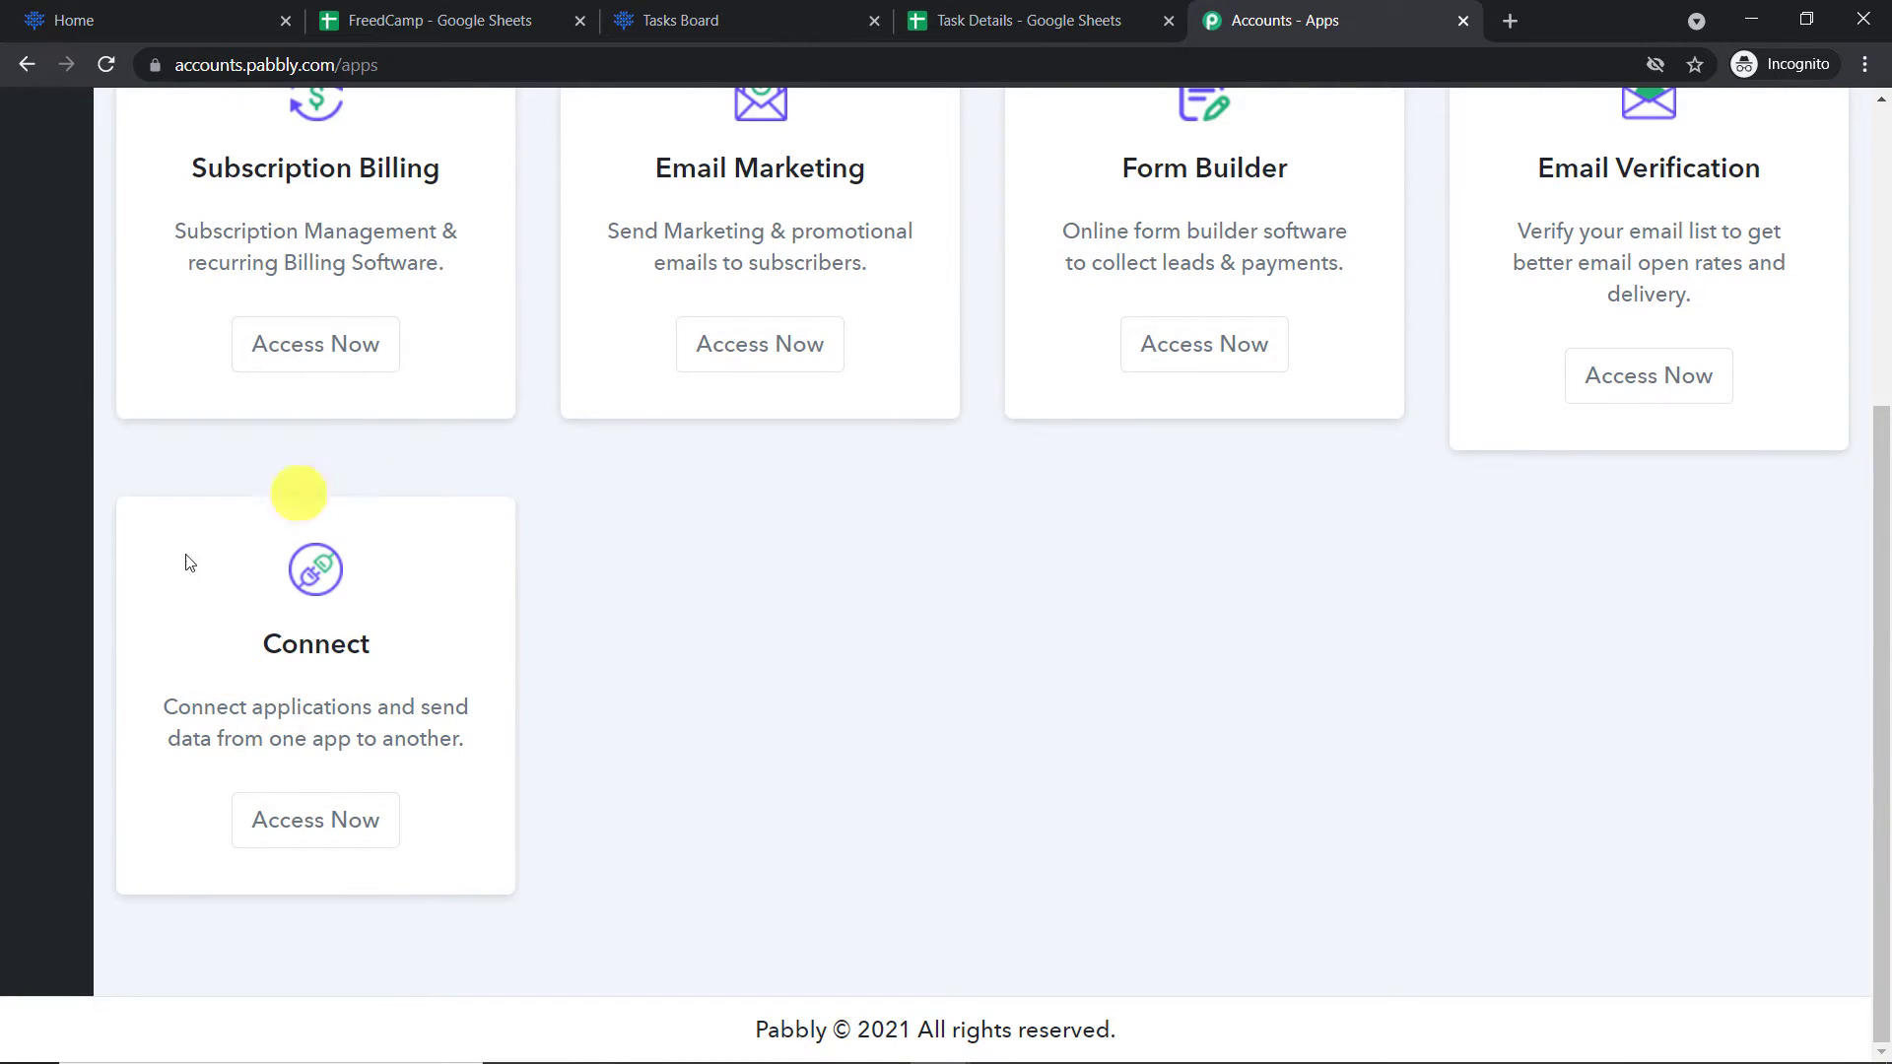
{"action": "left_click", "coordinate": [289, 831]}
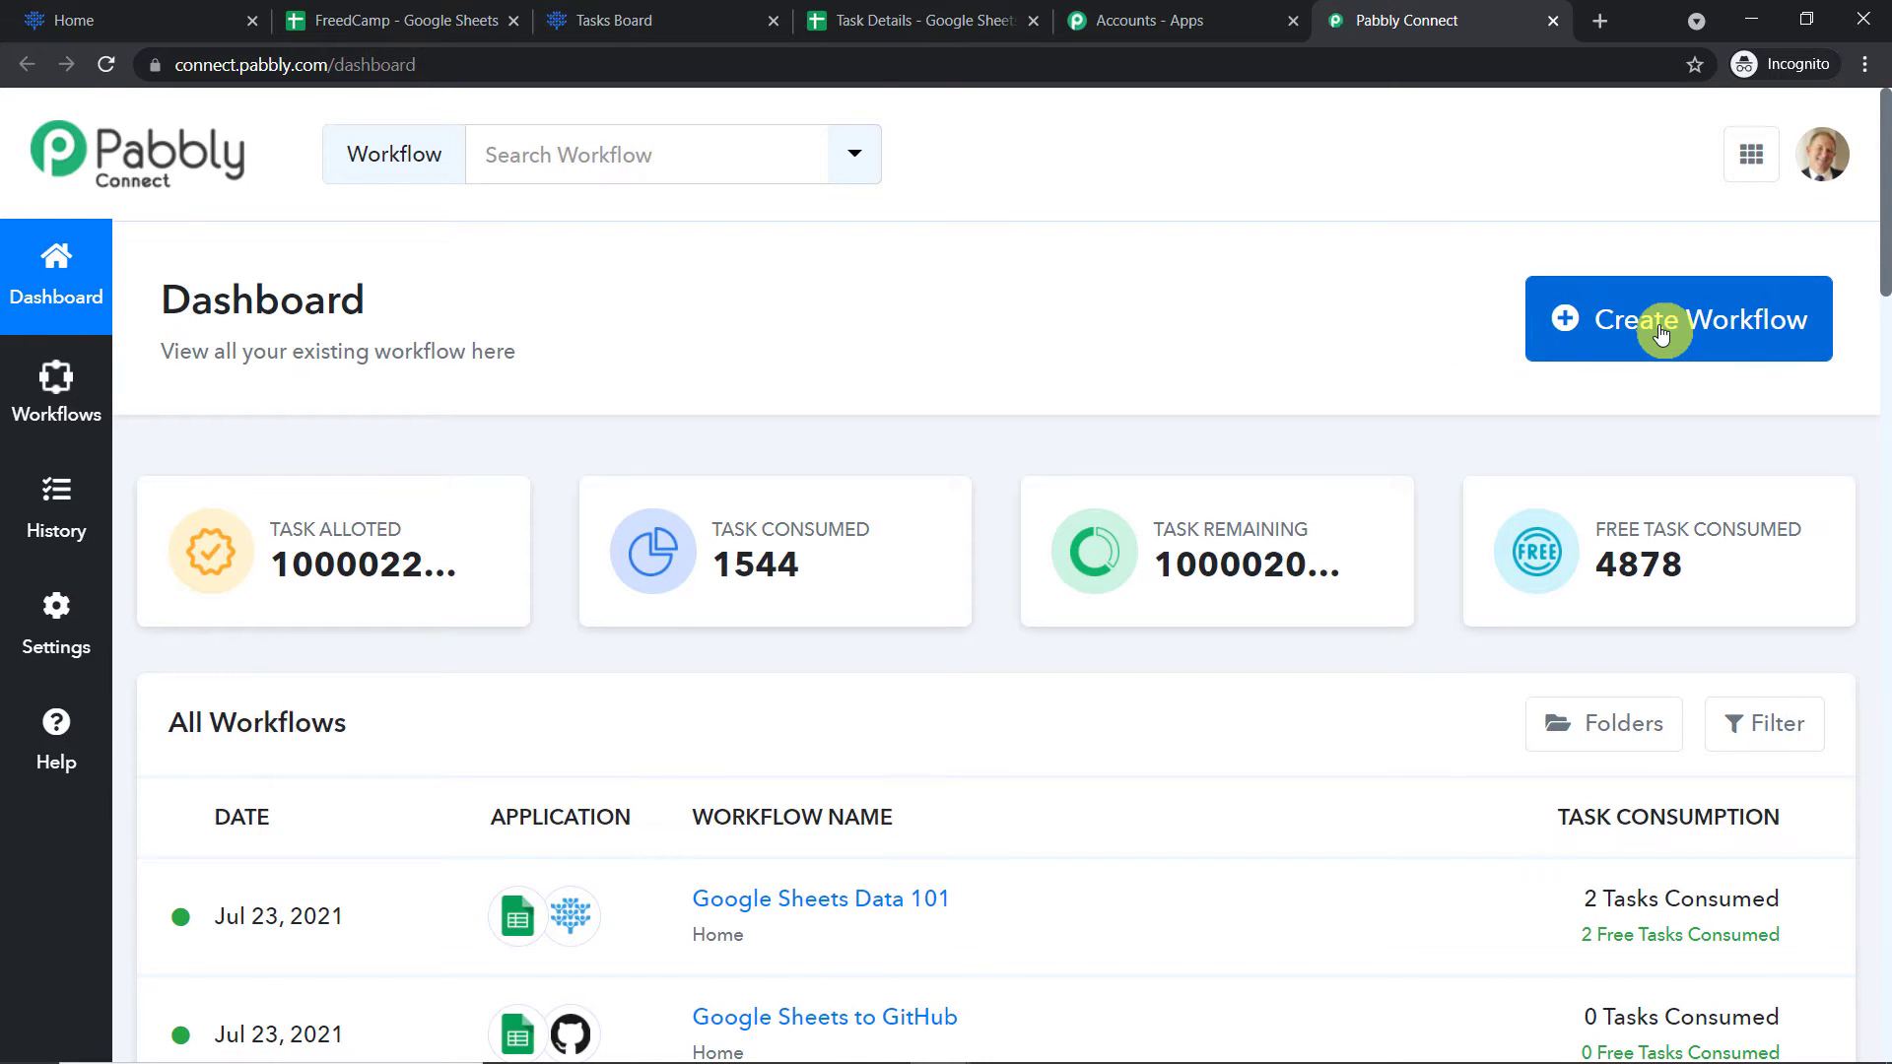
Create a new workflow named Google Sheets to FreedCamp
{"action": "left_click", "coordinate": [1661, 333]}
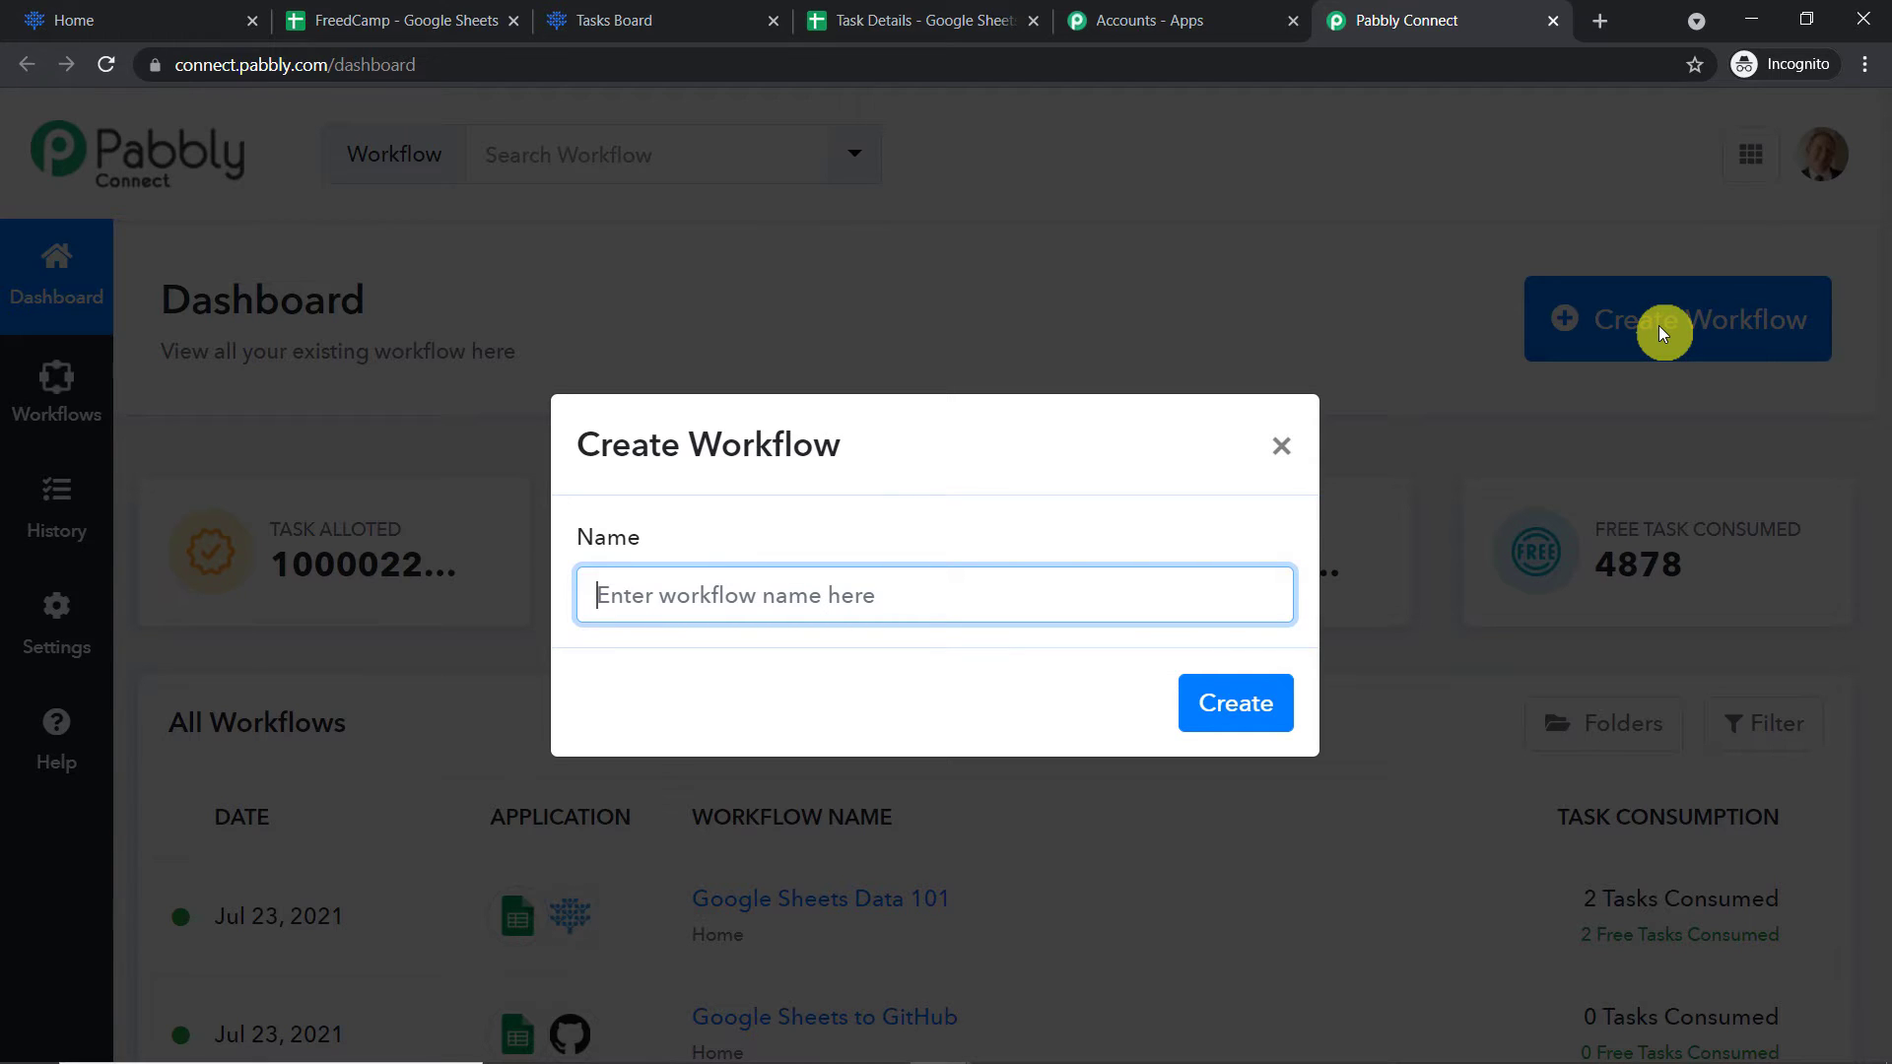
{"action": "type", "text": "Goo"}
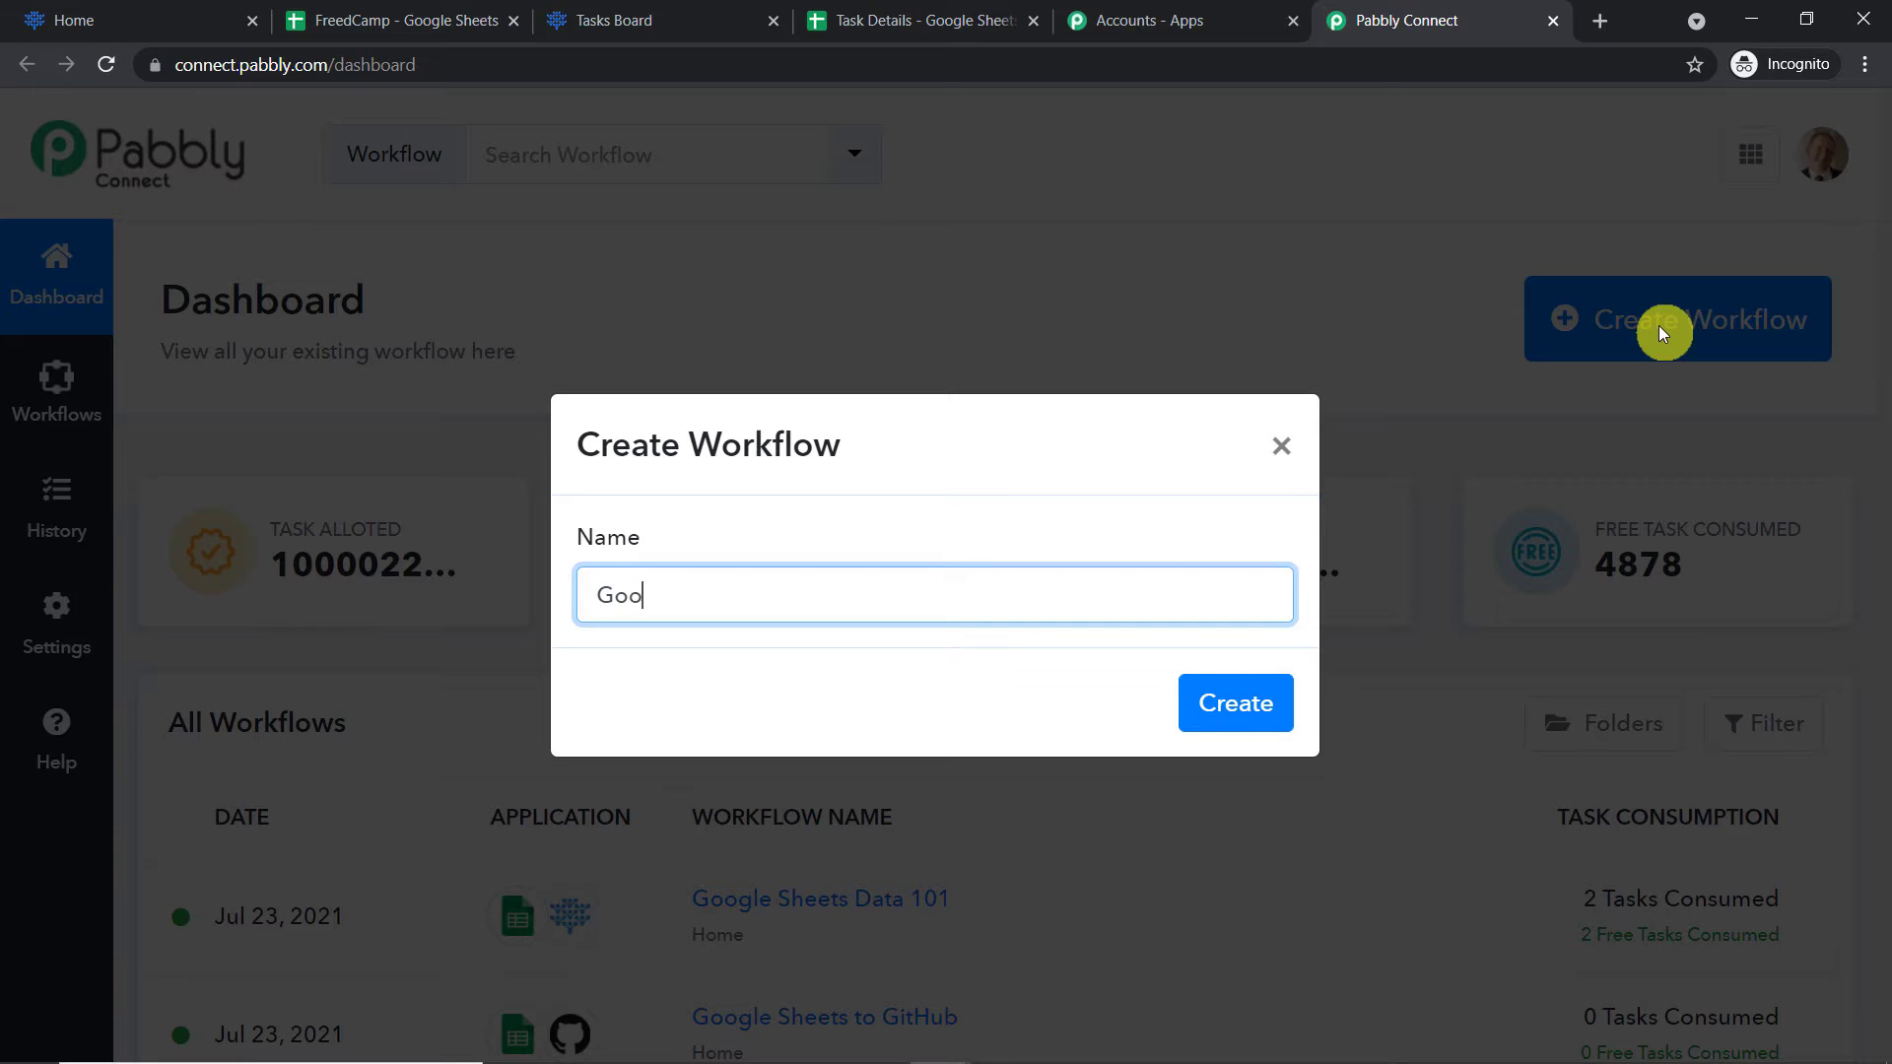
{"action": "type", "text": "gle Sheets to Freed"}
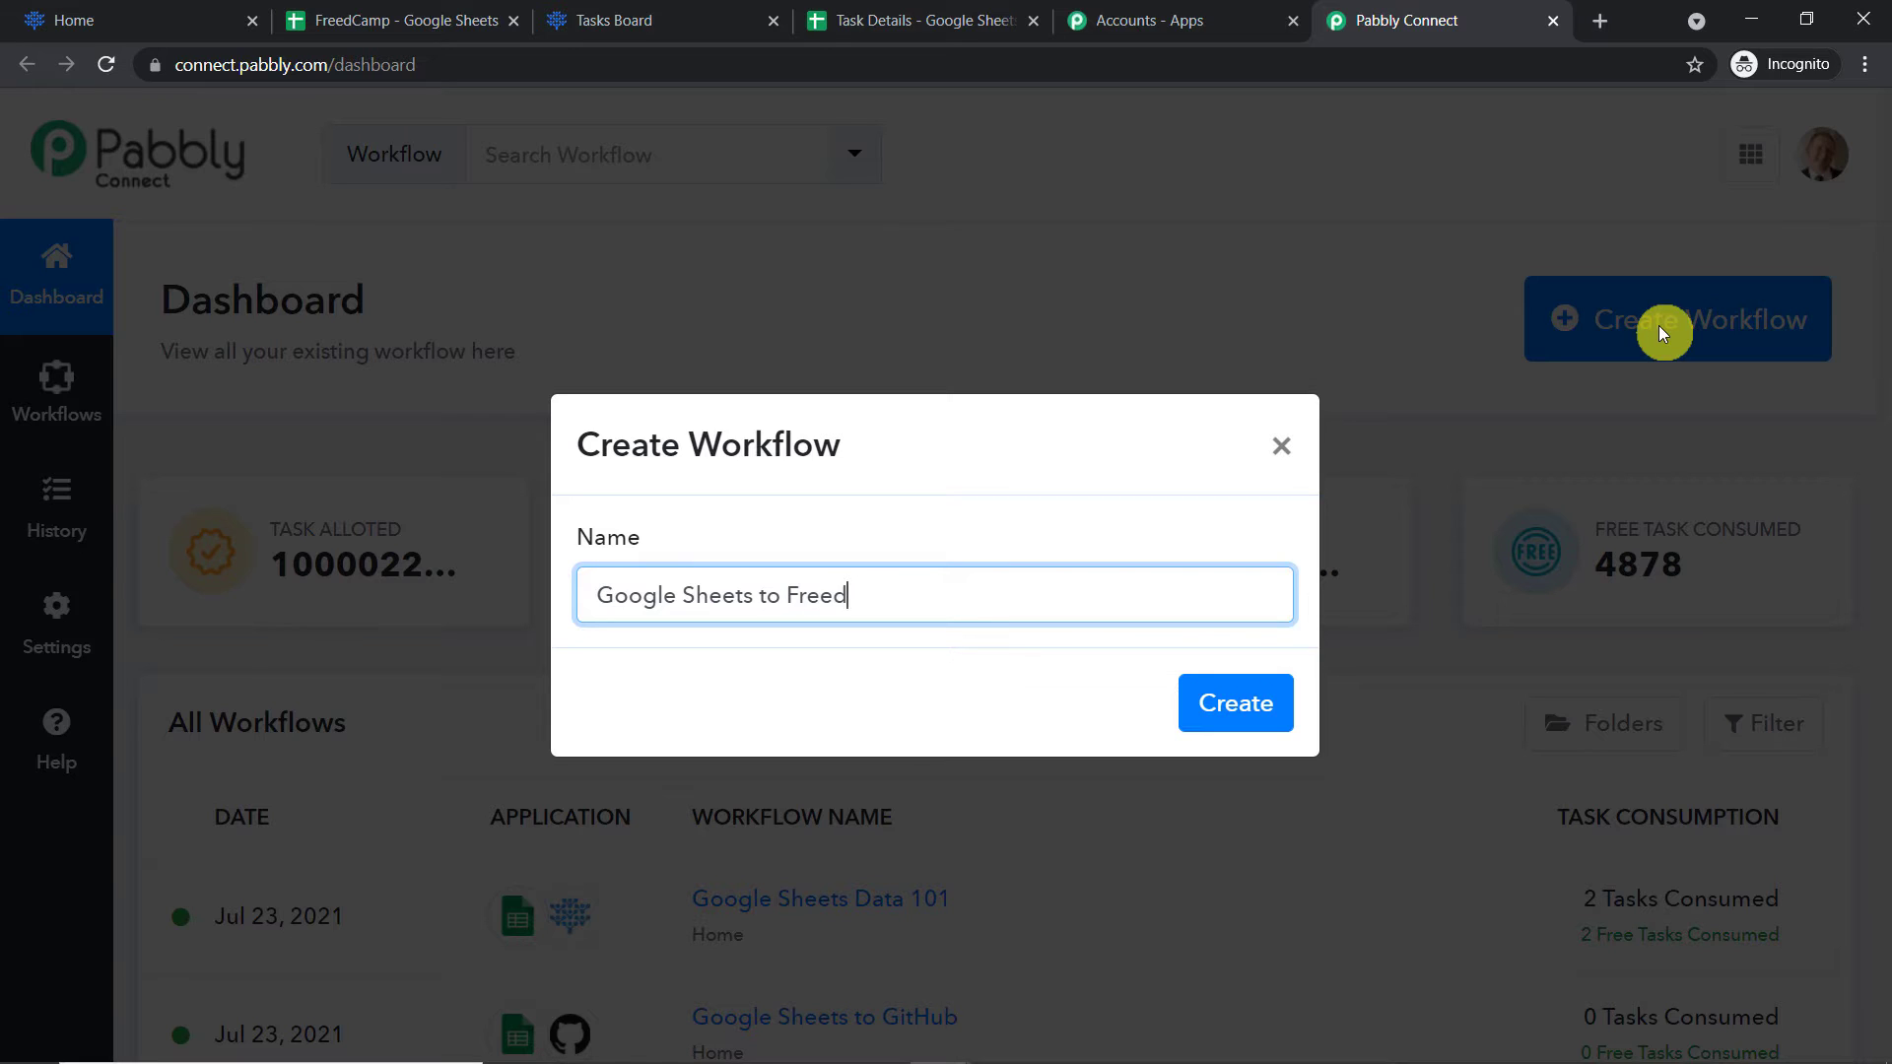
{"action": "type", "text": "Camp"}
{"action": "left_click", "coordinate": [1234, 702]}
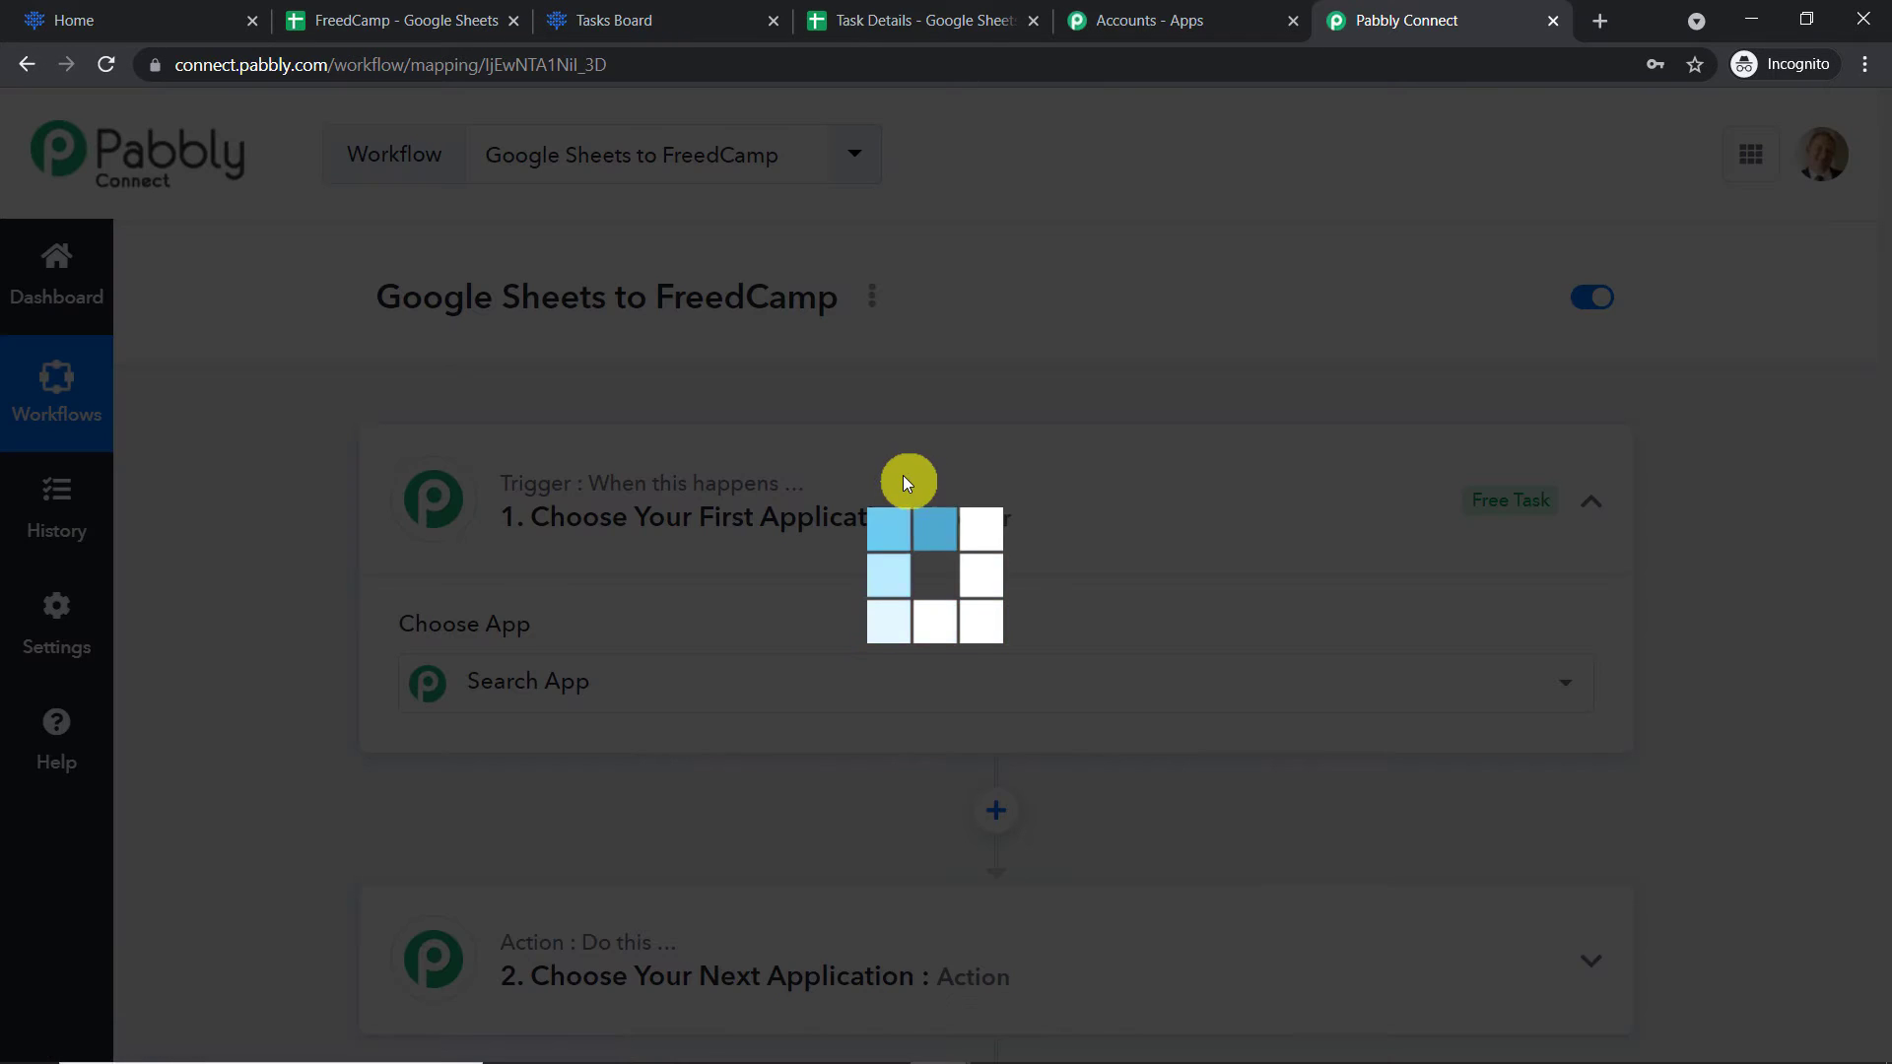
Set the workflow's trigger application to Google Sheets with the New Spreadsheet Row event
{"action": "left_click", "coordinate": [904, 477]}
{"action": "scroll", "coordinate": [907, 477], "scroll_direction": "down", "scroll_amount": 2}
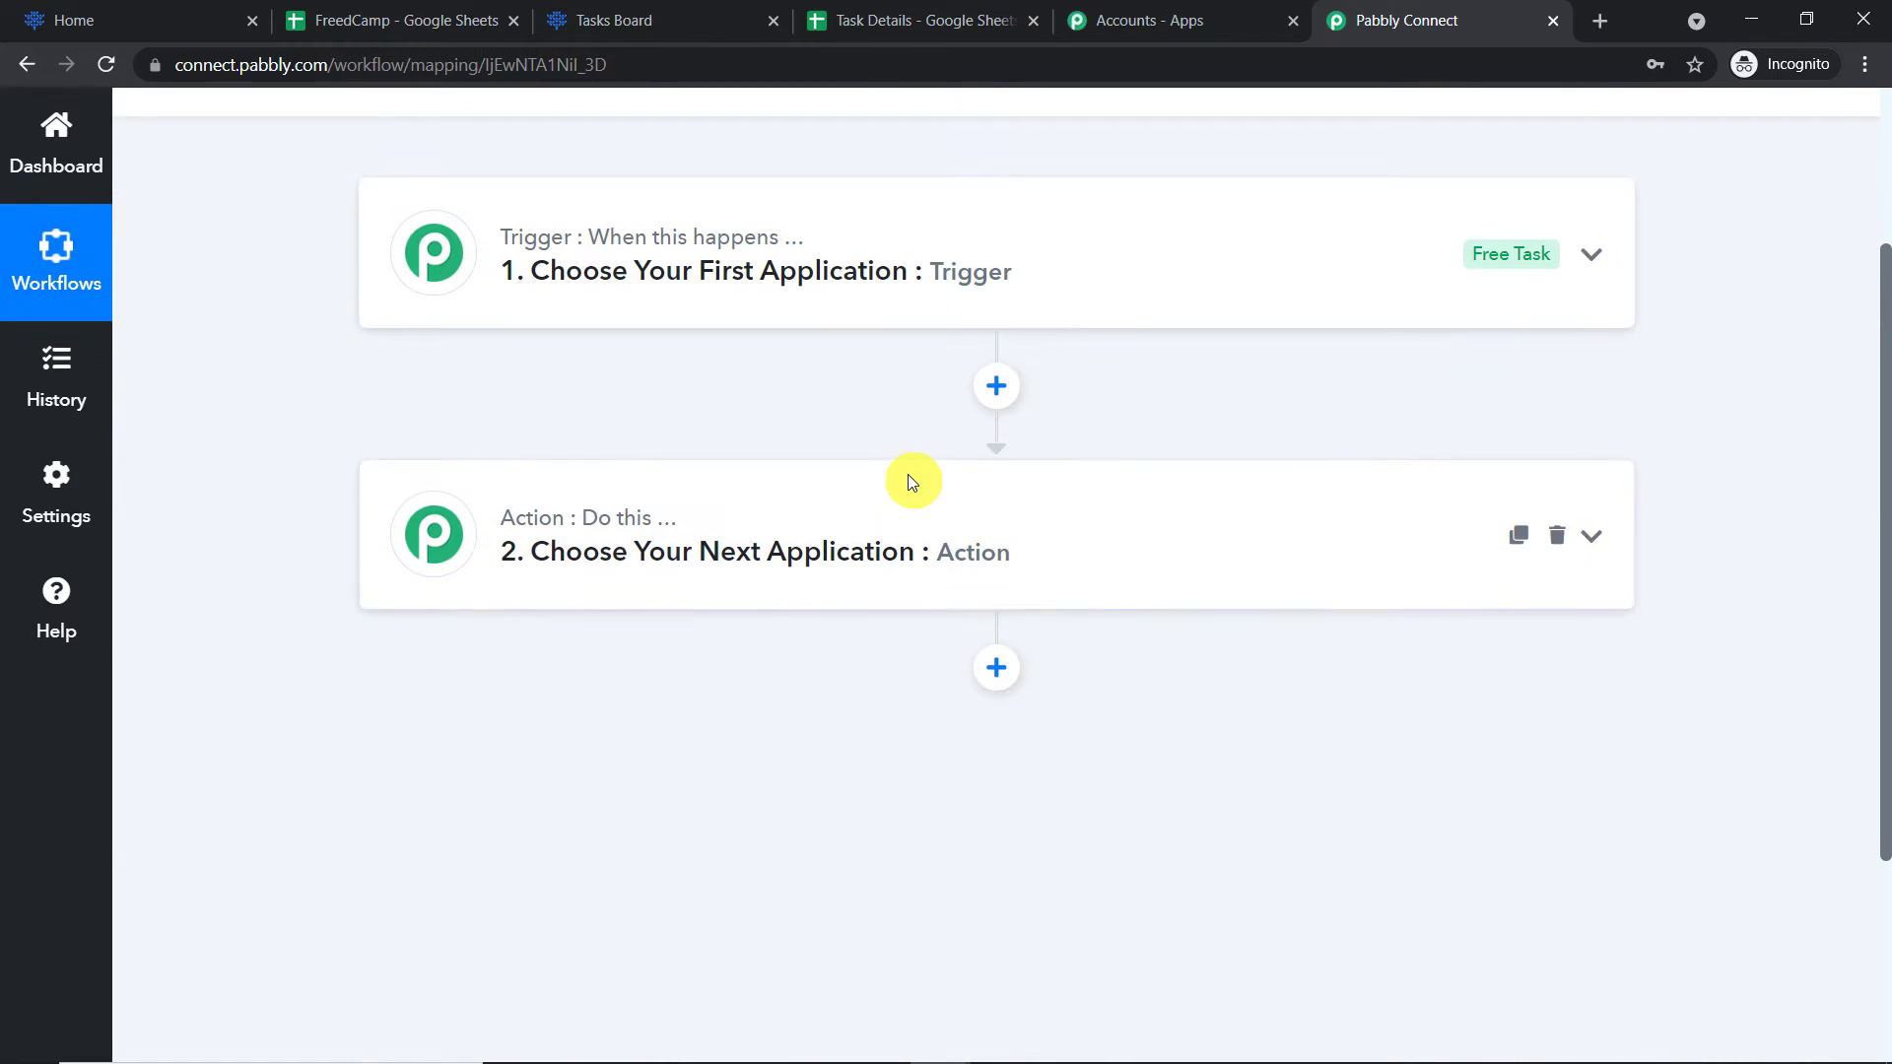
{"action": "left_click", "coordinate": [1079, 257]}
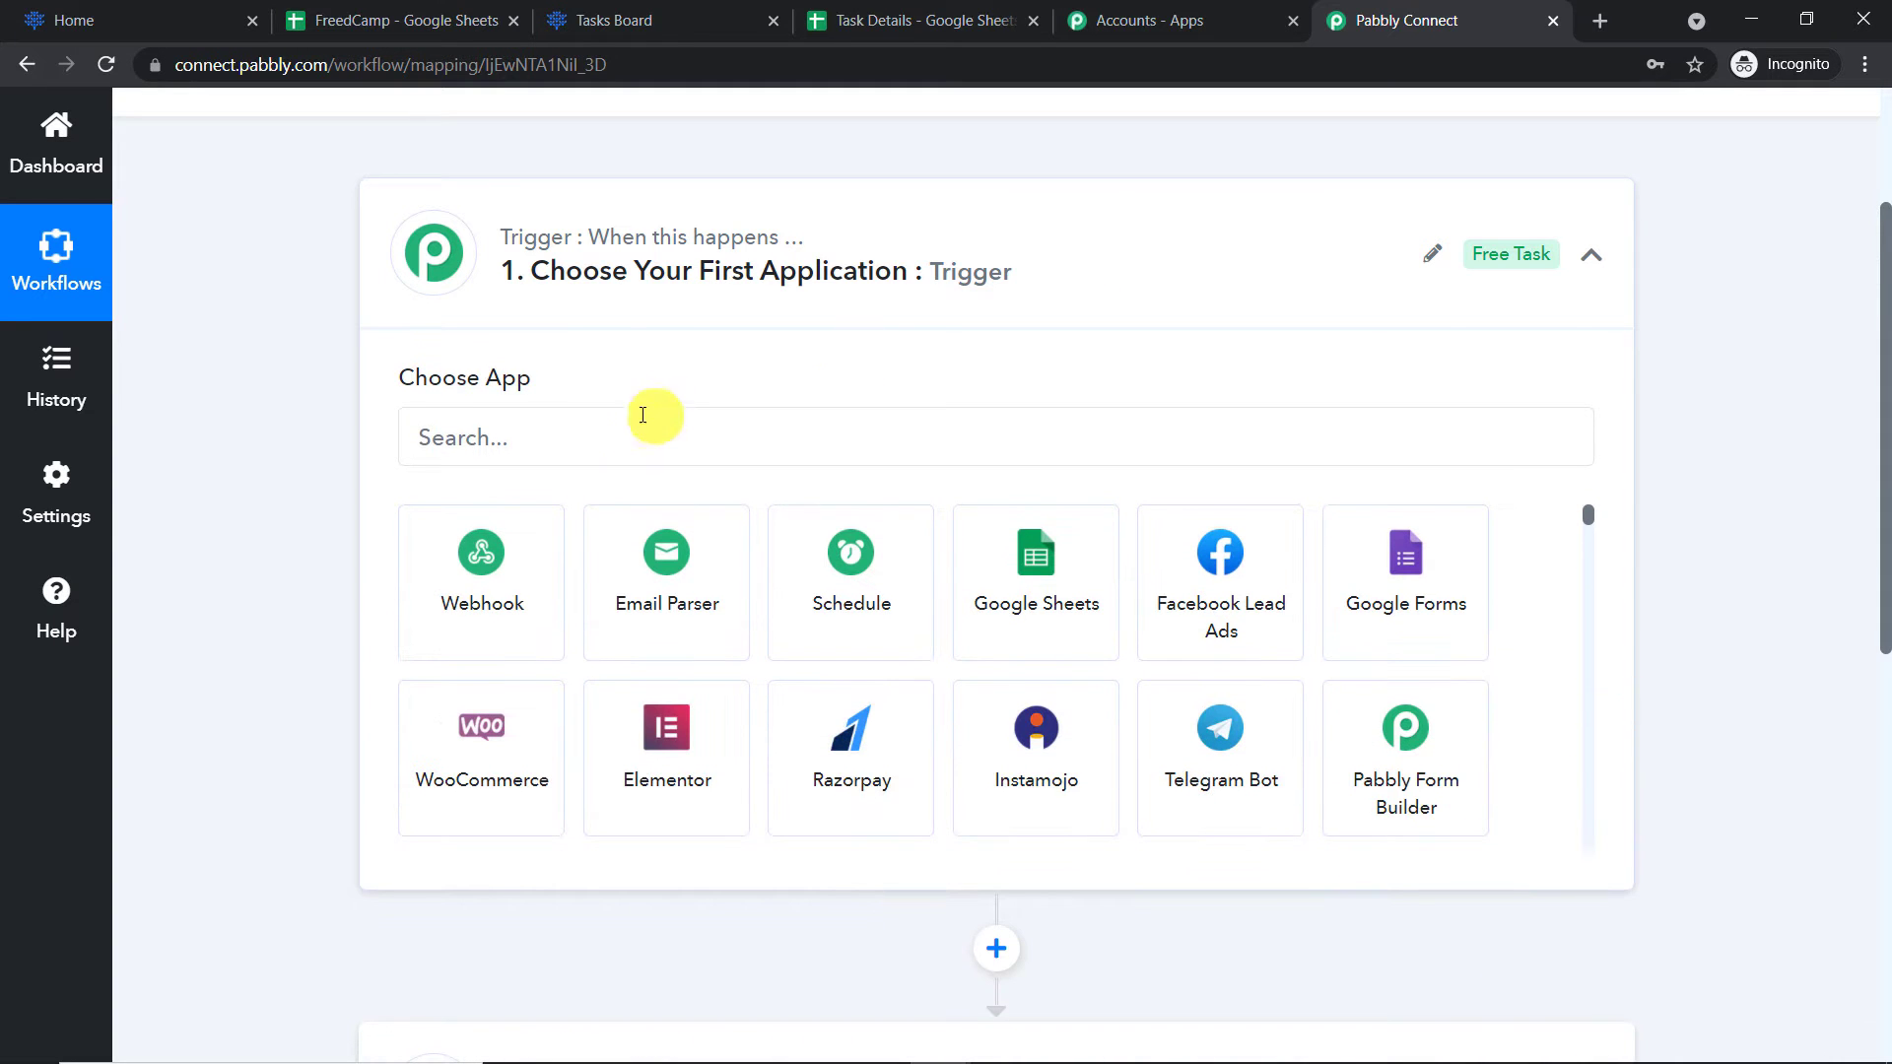
{"action": "left_click", "coordinate": [642, 418]}
{"action": "type", "text": "g"}
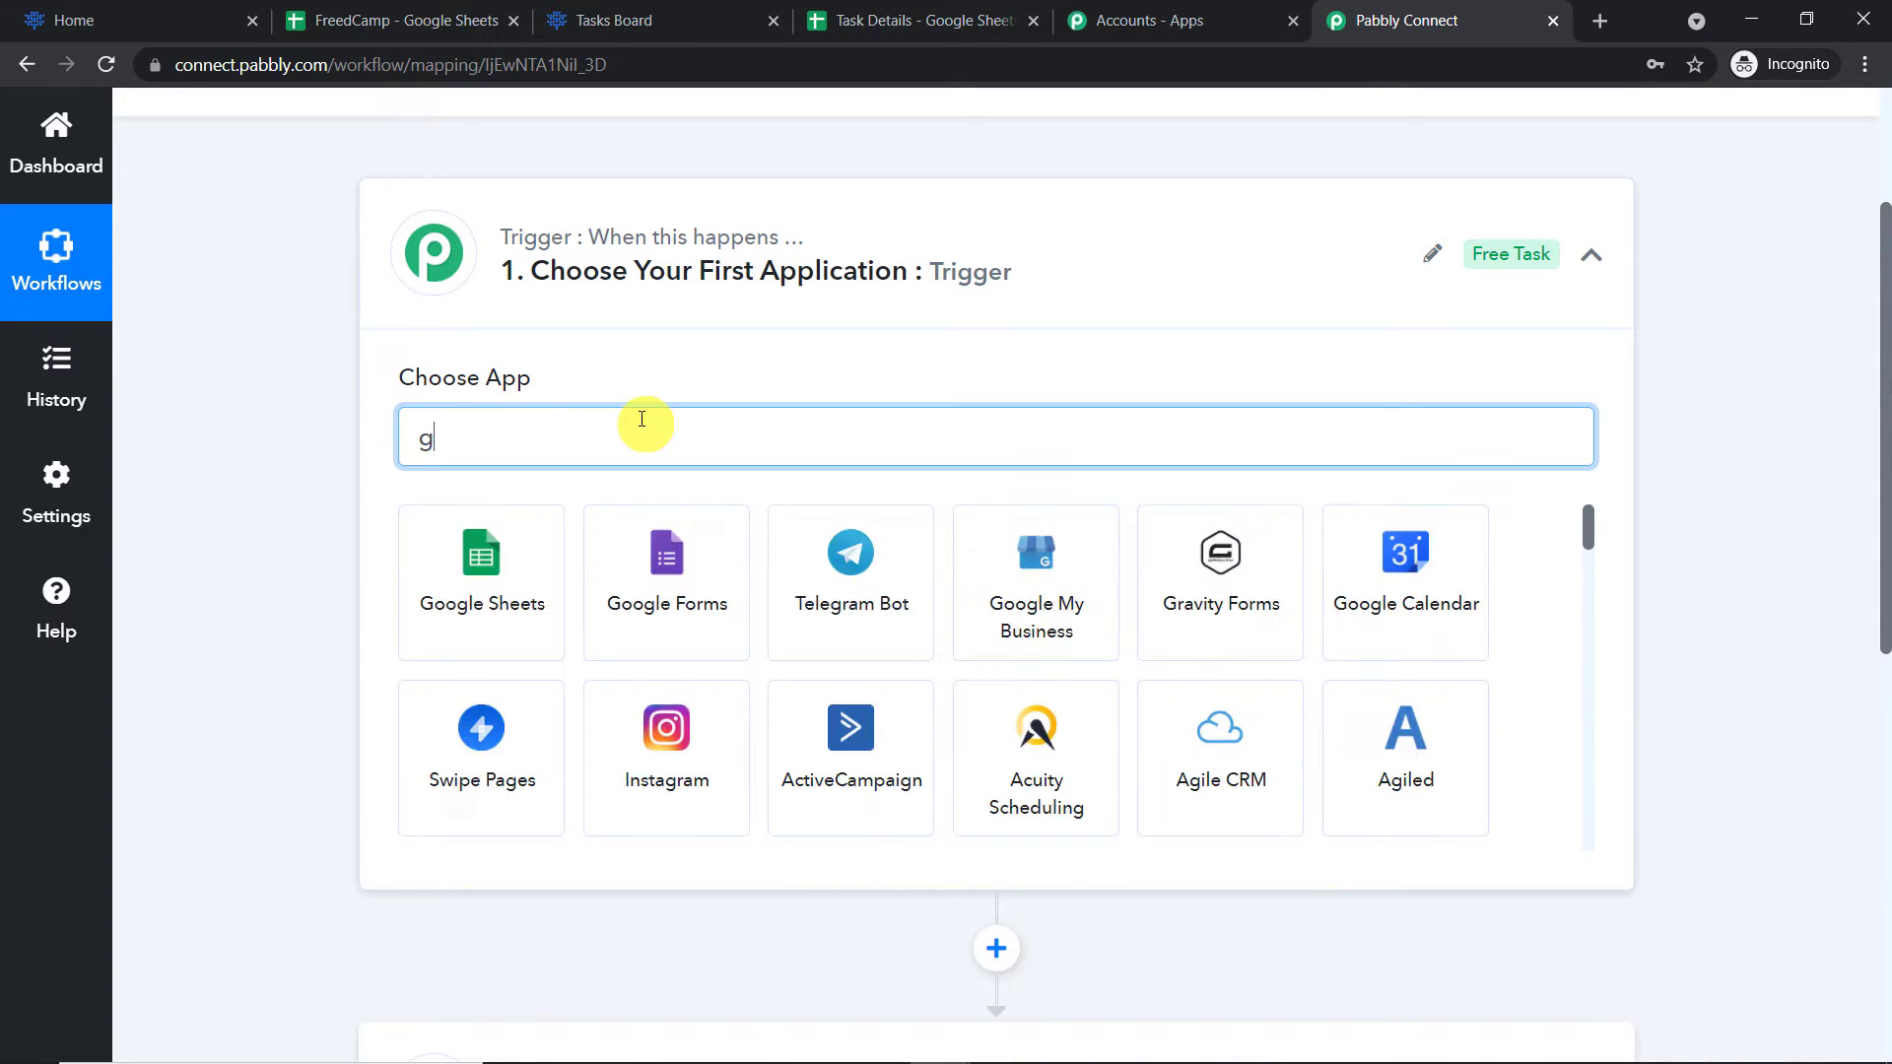
{"action": "type", "text": "oogle shee"}
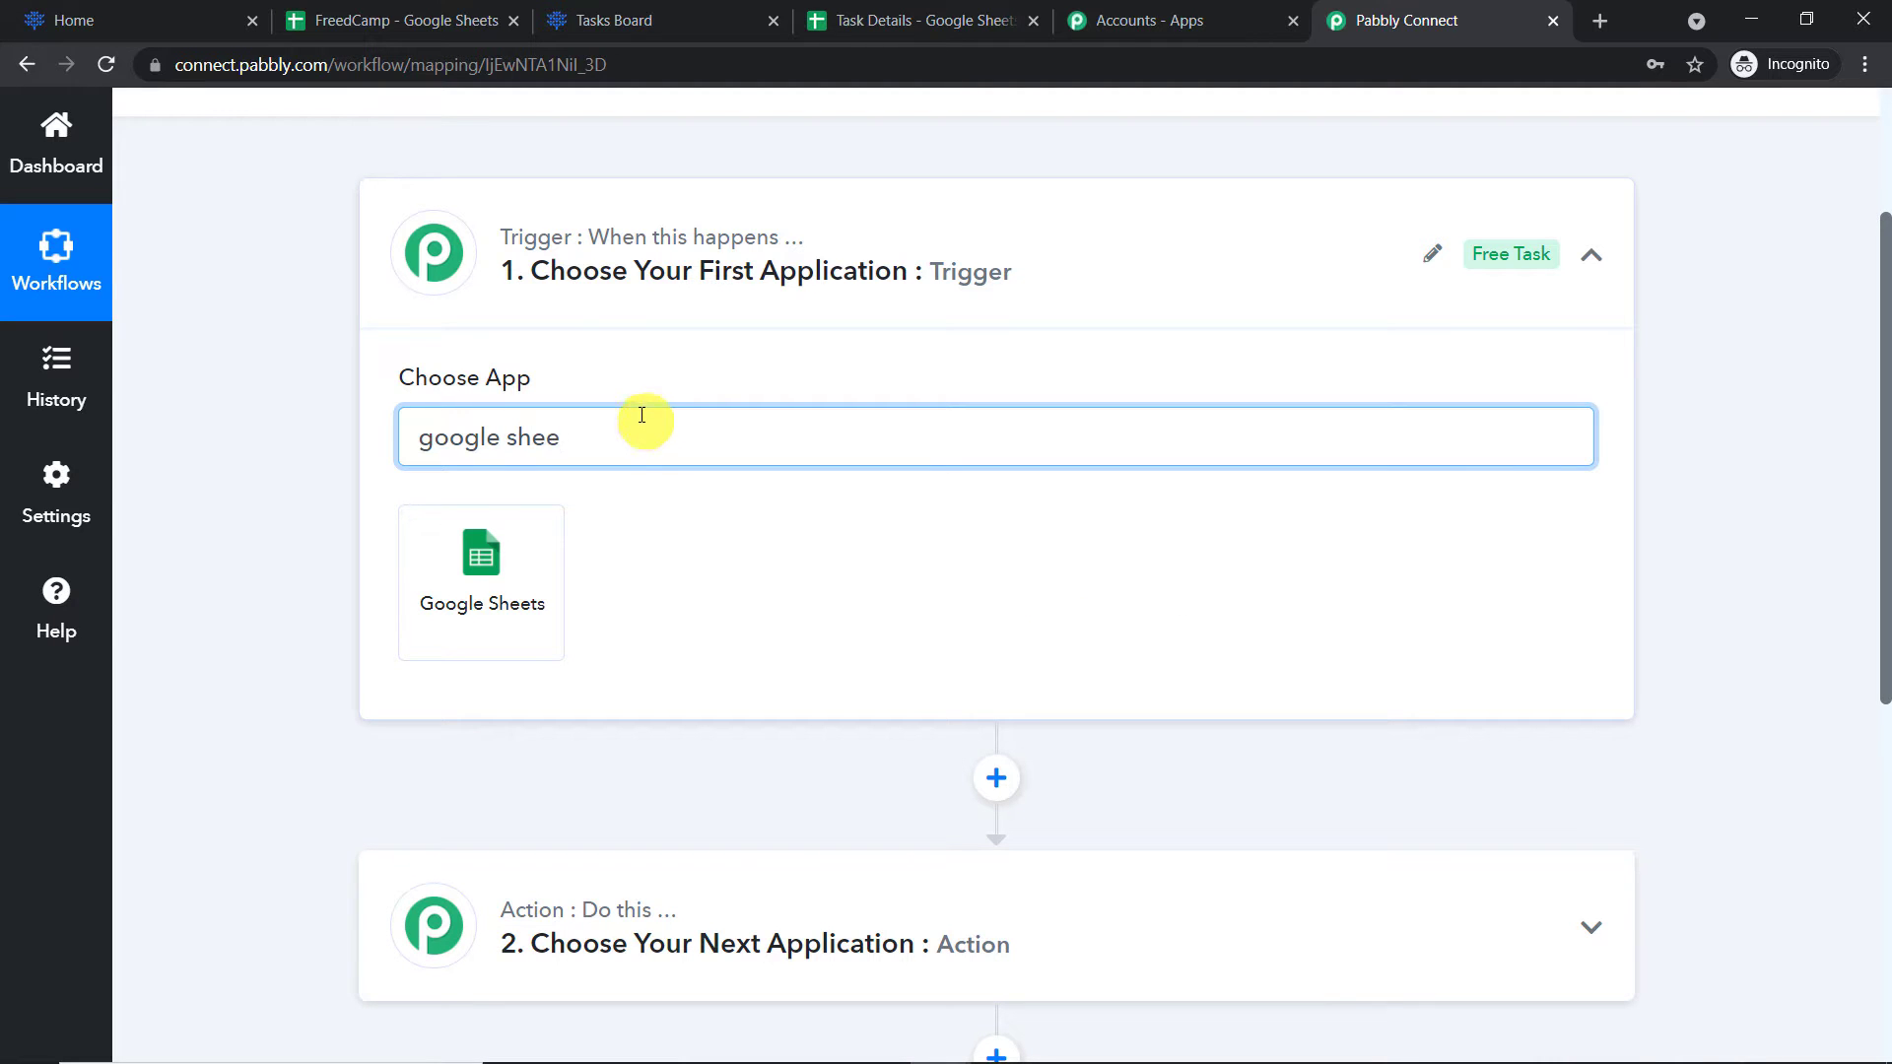
{"action": "left_click", "coordinate": [538, 559]}
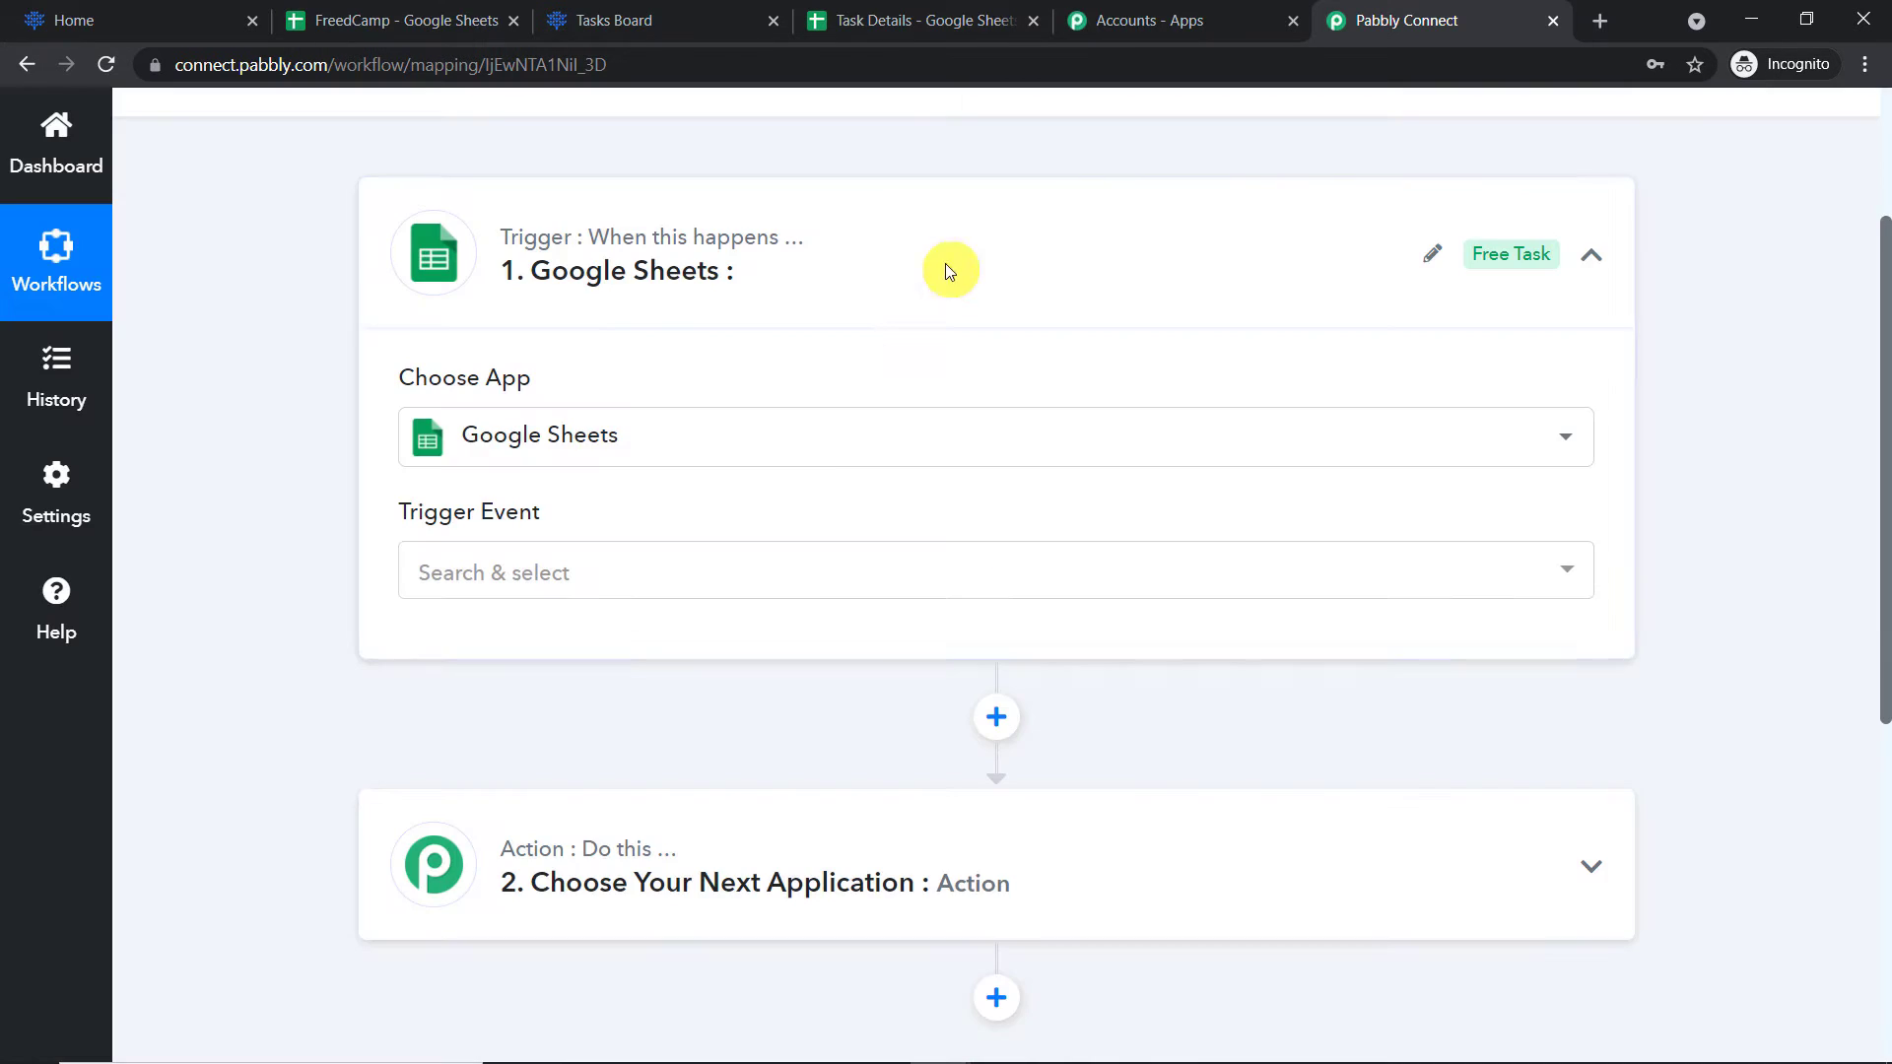
{"action": "left_click", "coordinate": [705, 576]}
{"action": "left_click", "coordinate": [625, 720]}
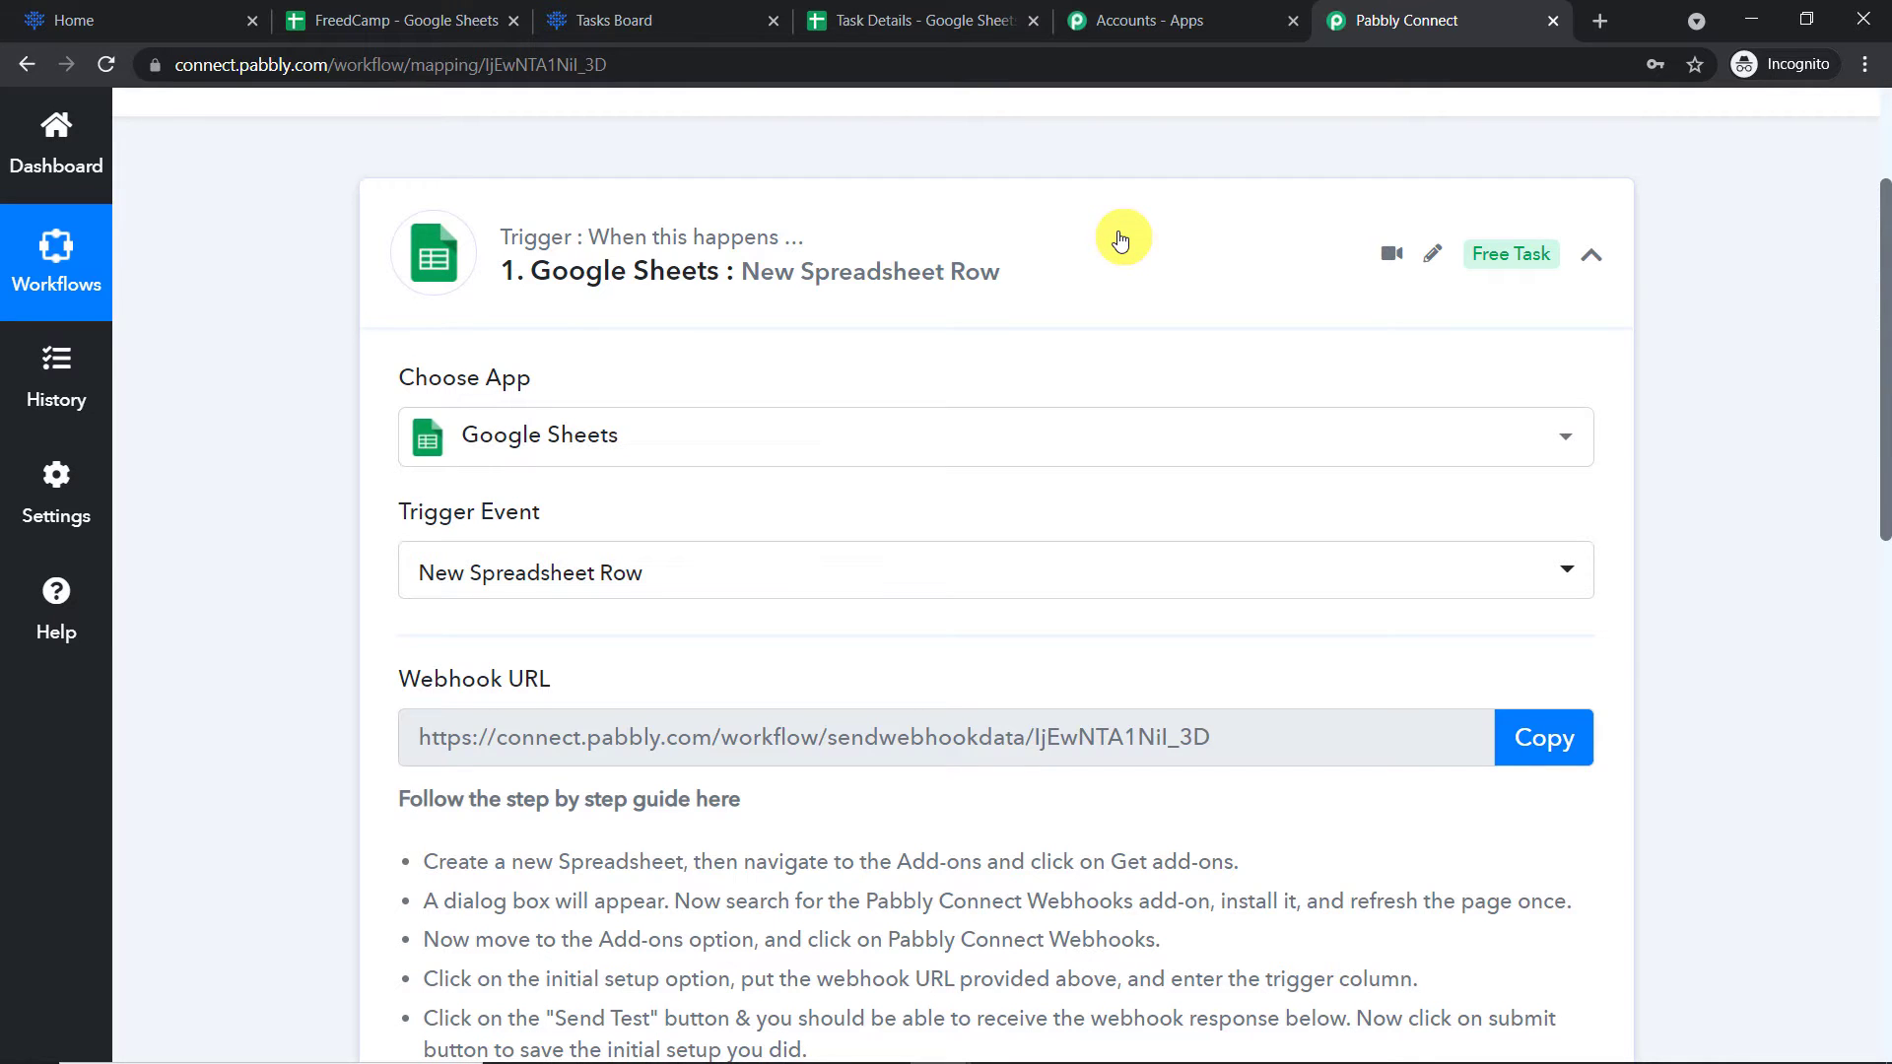
Review the trigger's webhook setup guide and compare the column headers of the Task Details and FreedCamp spreadsheets
{"action": "scroll", "coordinate": [1113, 239], "scroll_direction": "down", "scroll_amount": 3}
{"action": "left_click_drag", "start_coordinate": [434, 495], "coordinate": [1386, 792]}
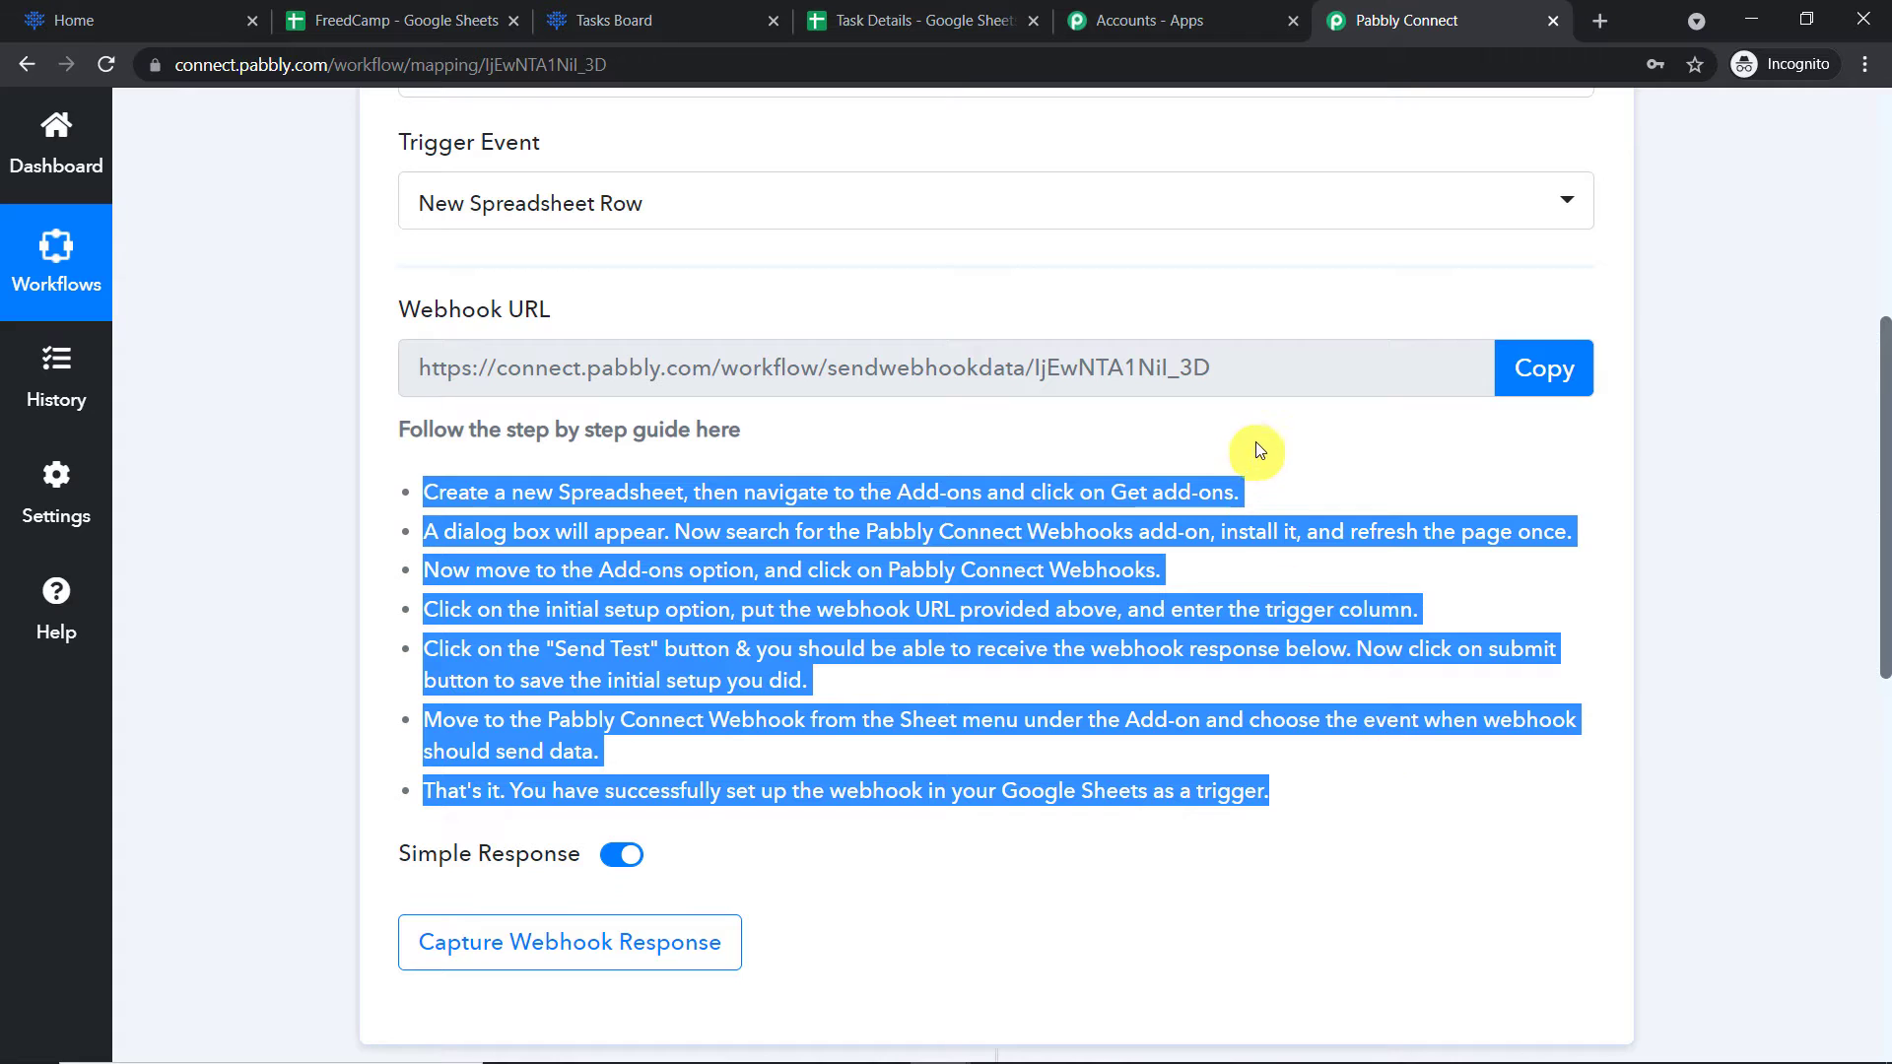
{"action": "left_click", "coordinate": [907, 20]}
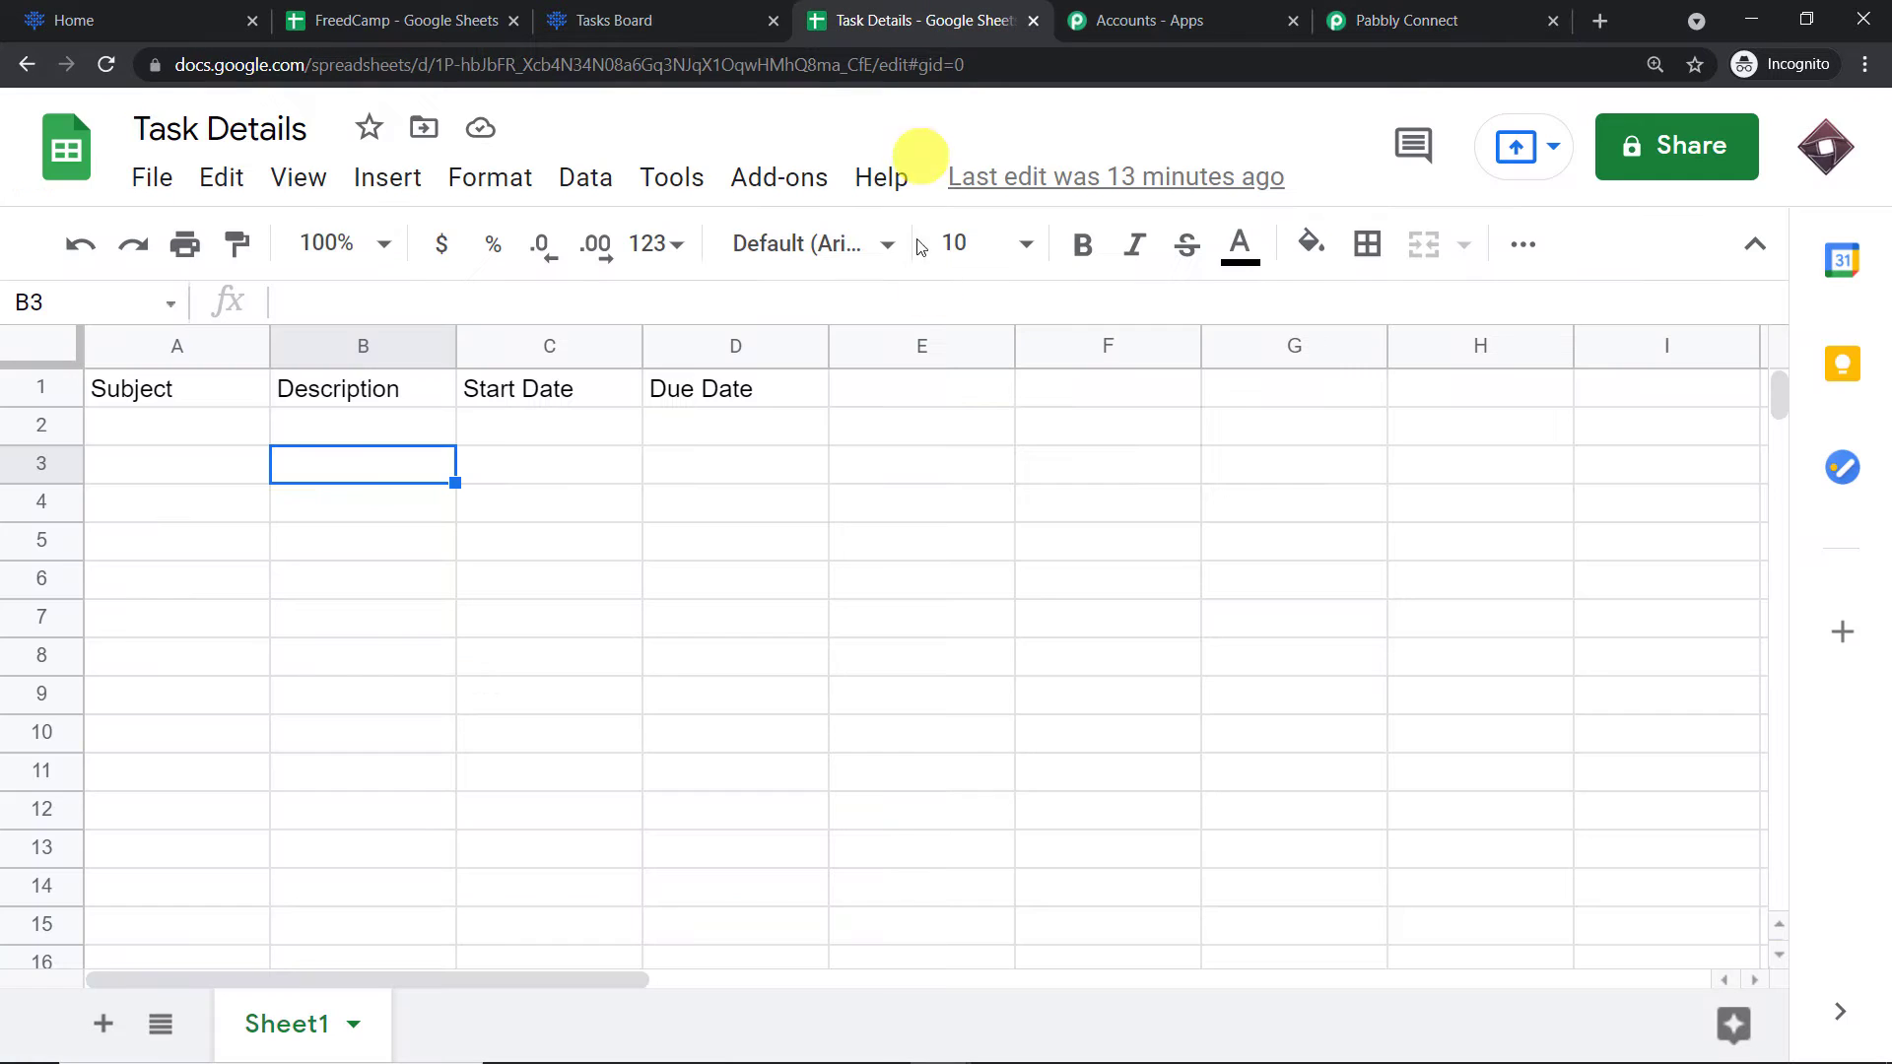
{"action": "left_click", "coordinate": [576, 501]}
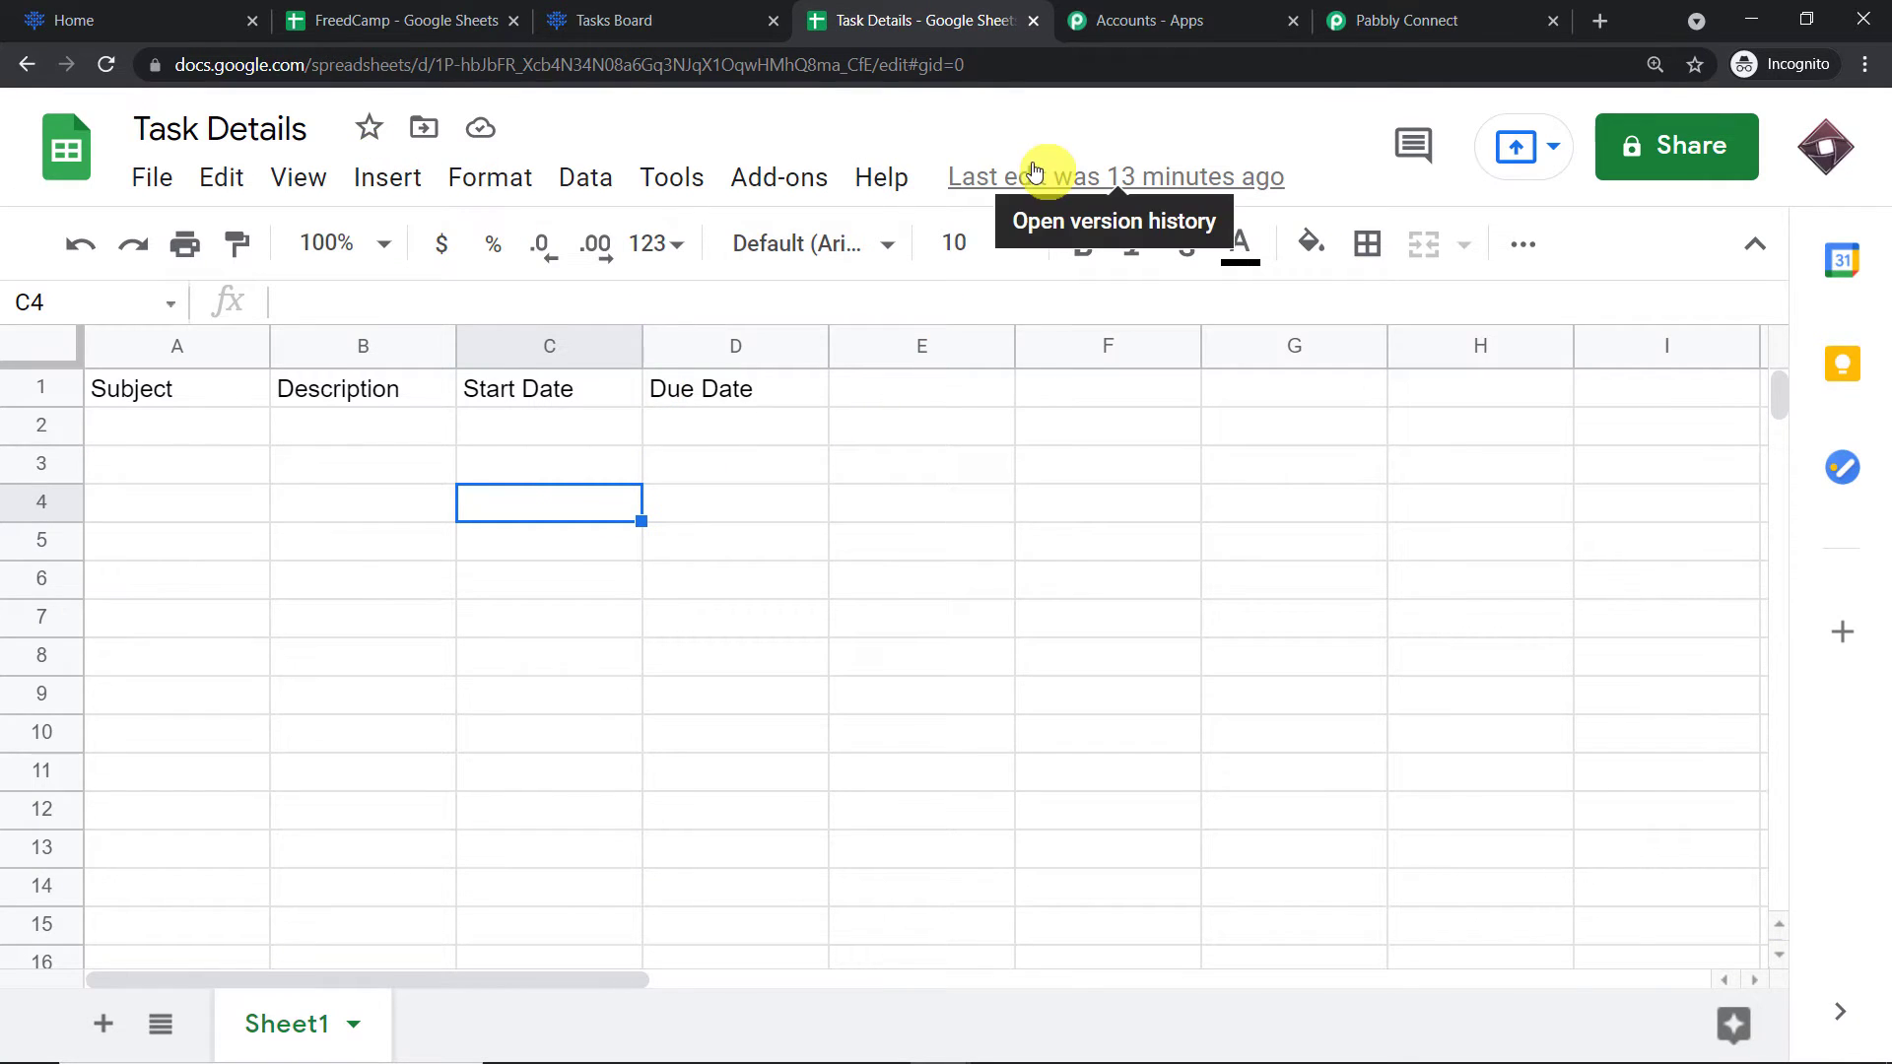
{"action": "left_click", "coordinate": [440, 15]}
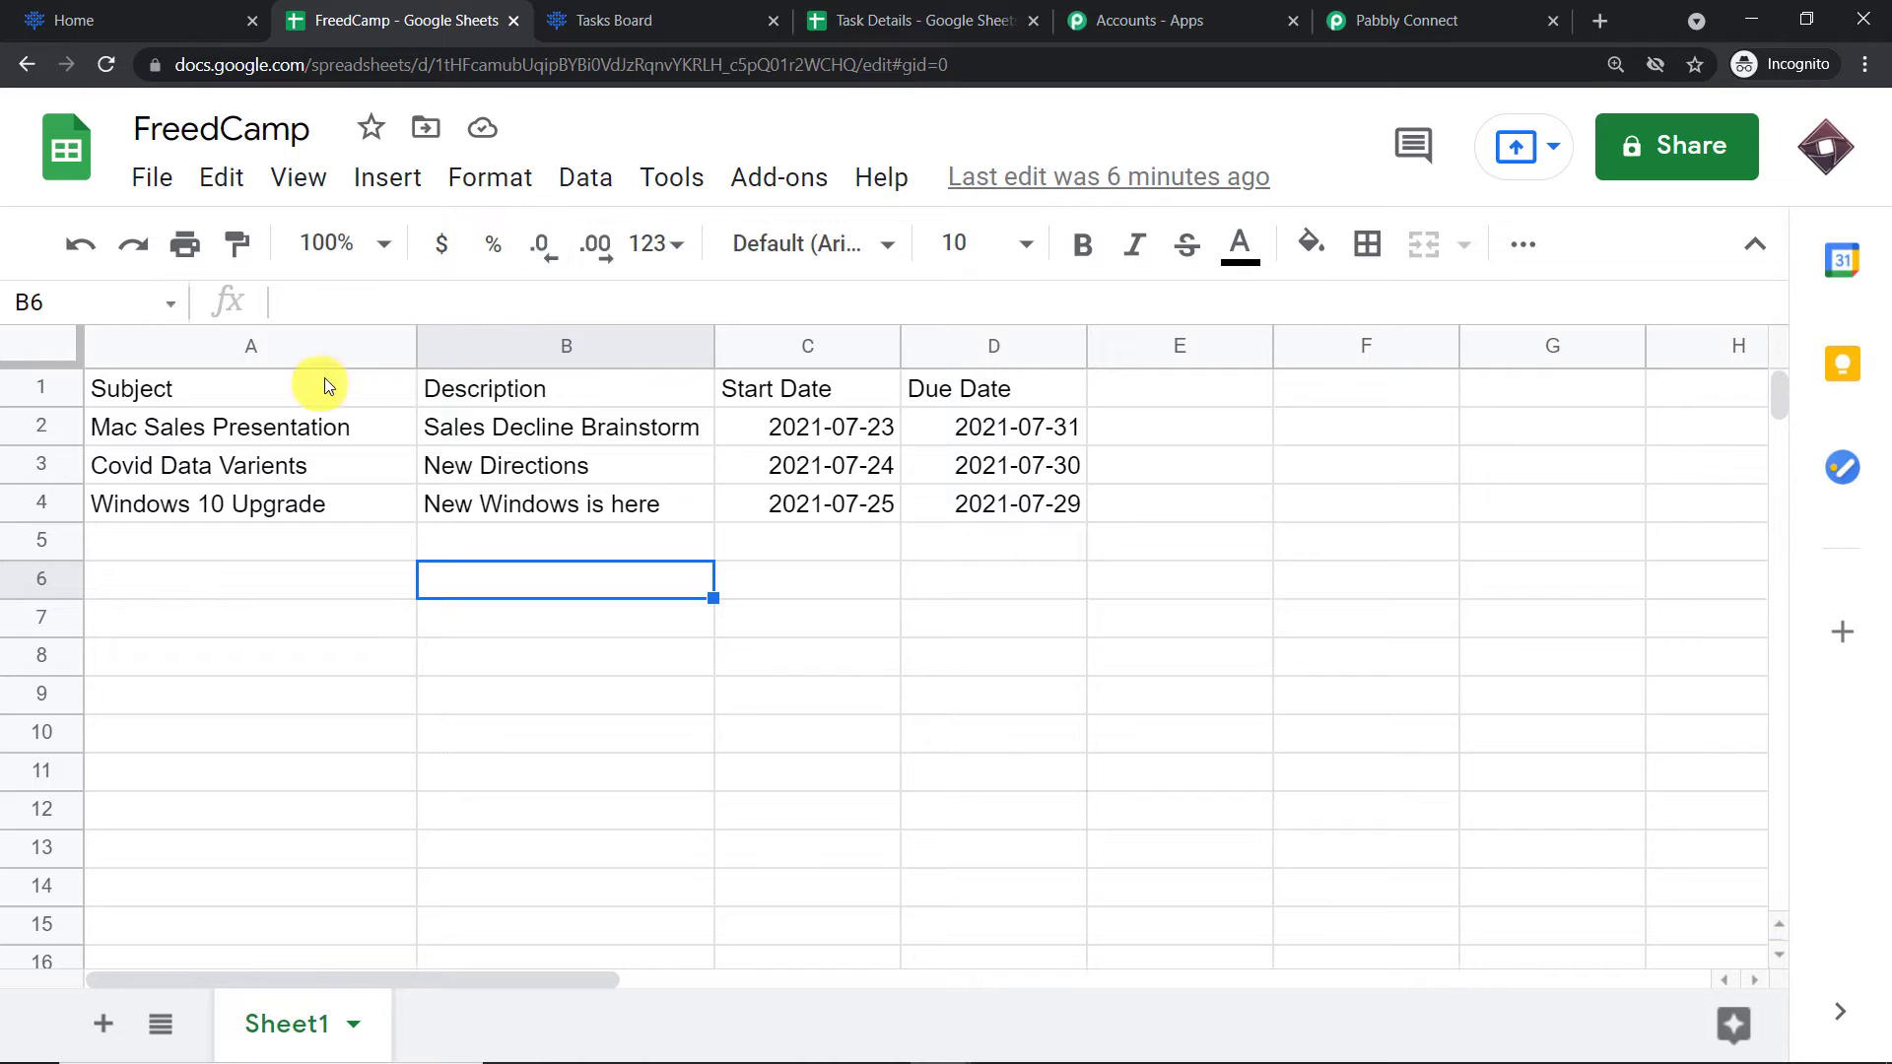
{"action": "left_click", "coordinate": [941, 16]}
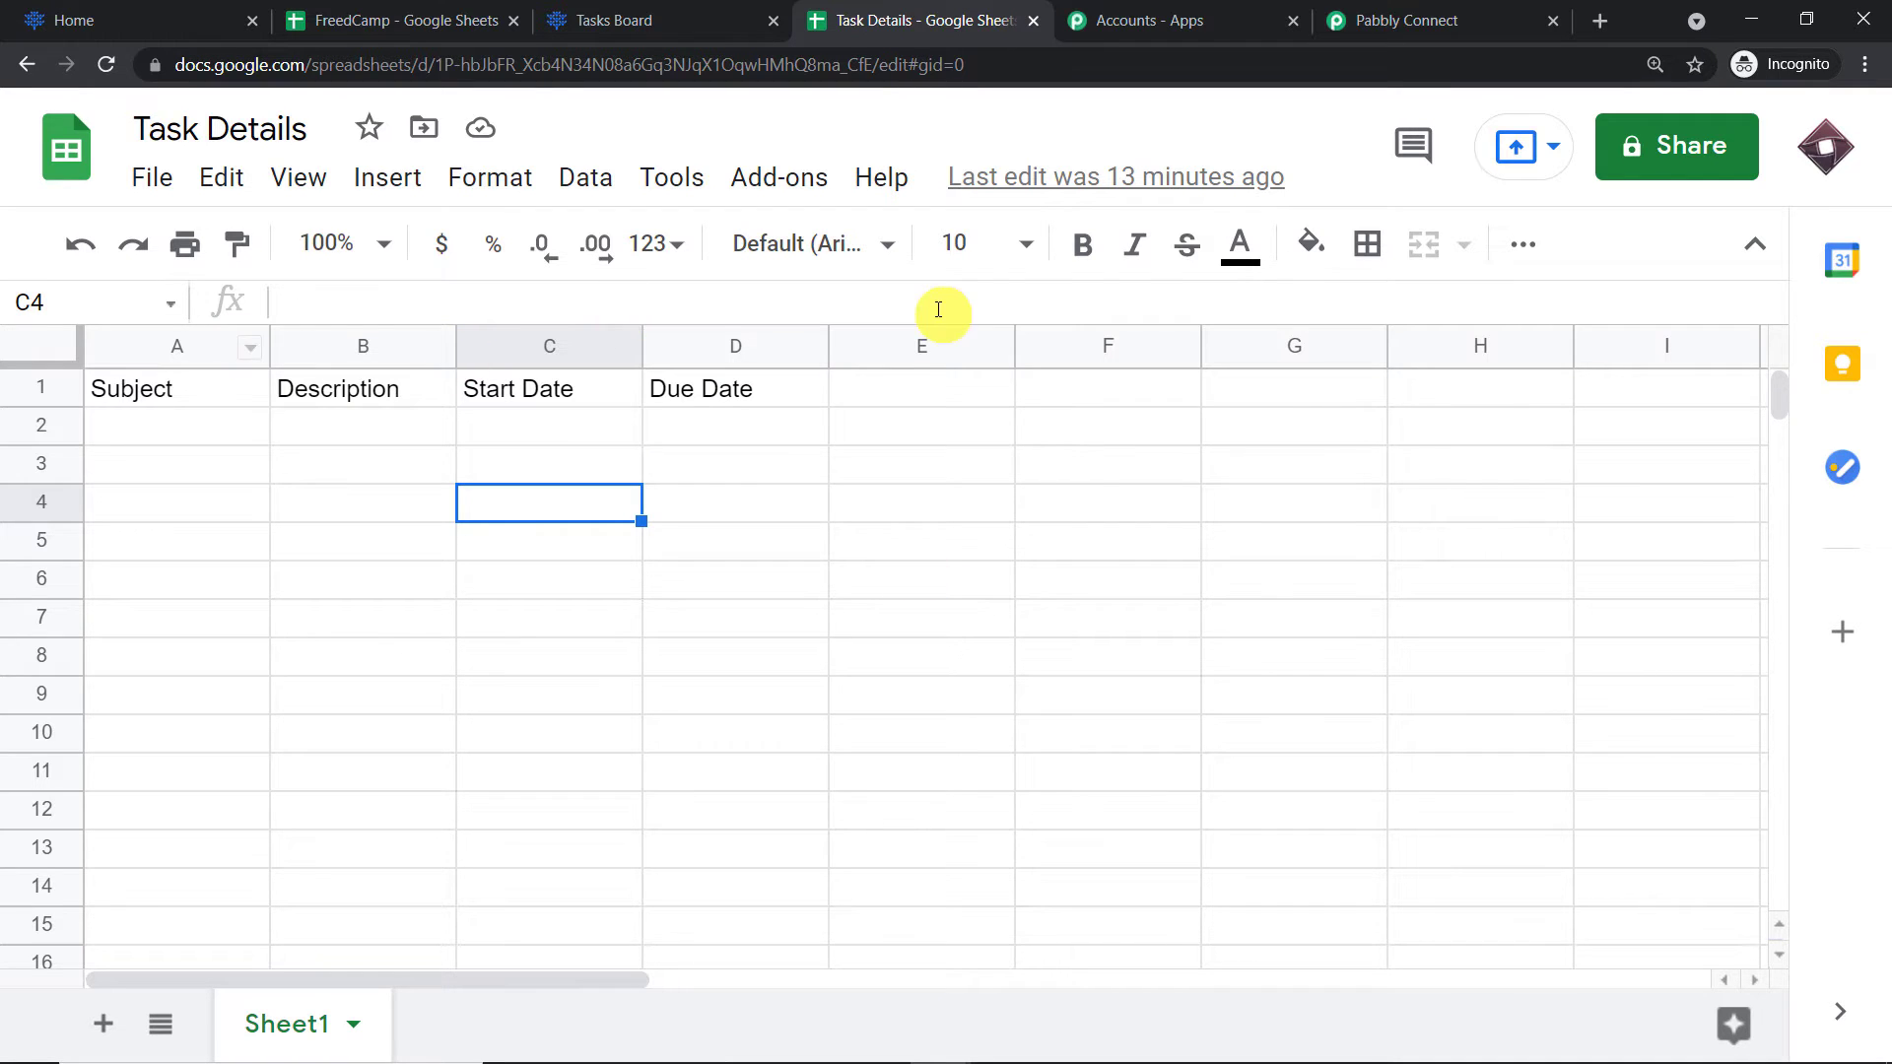
Search the Sheets add-on marketplace for Pabbly Connect Webhooks, check whether it is installed, and close the marketplace
{"action": "left_click", "coordinate": [786, 192]}
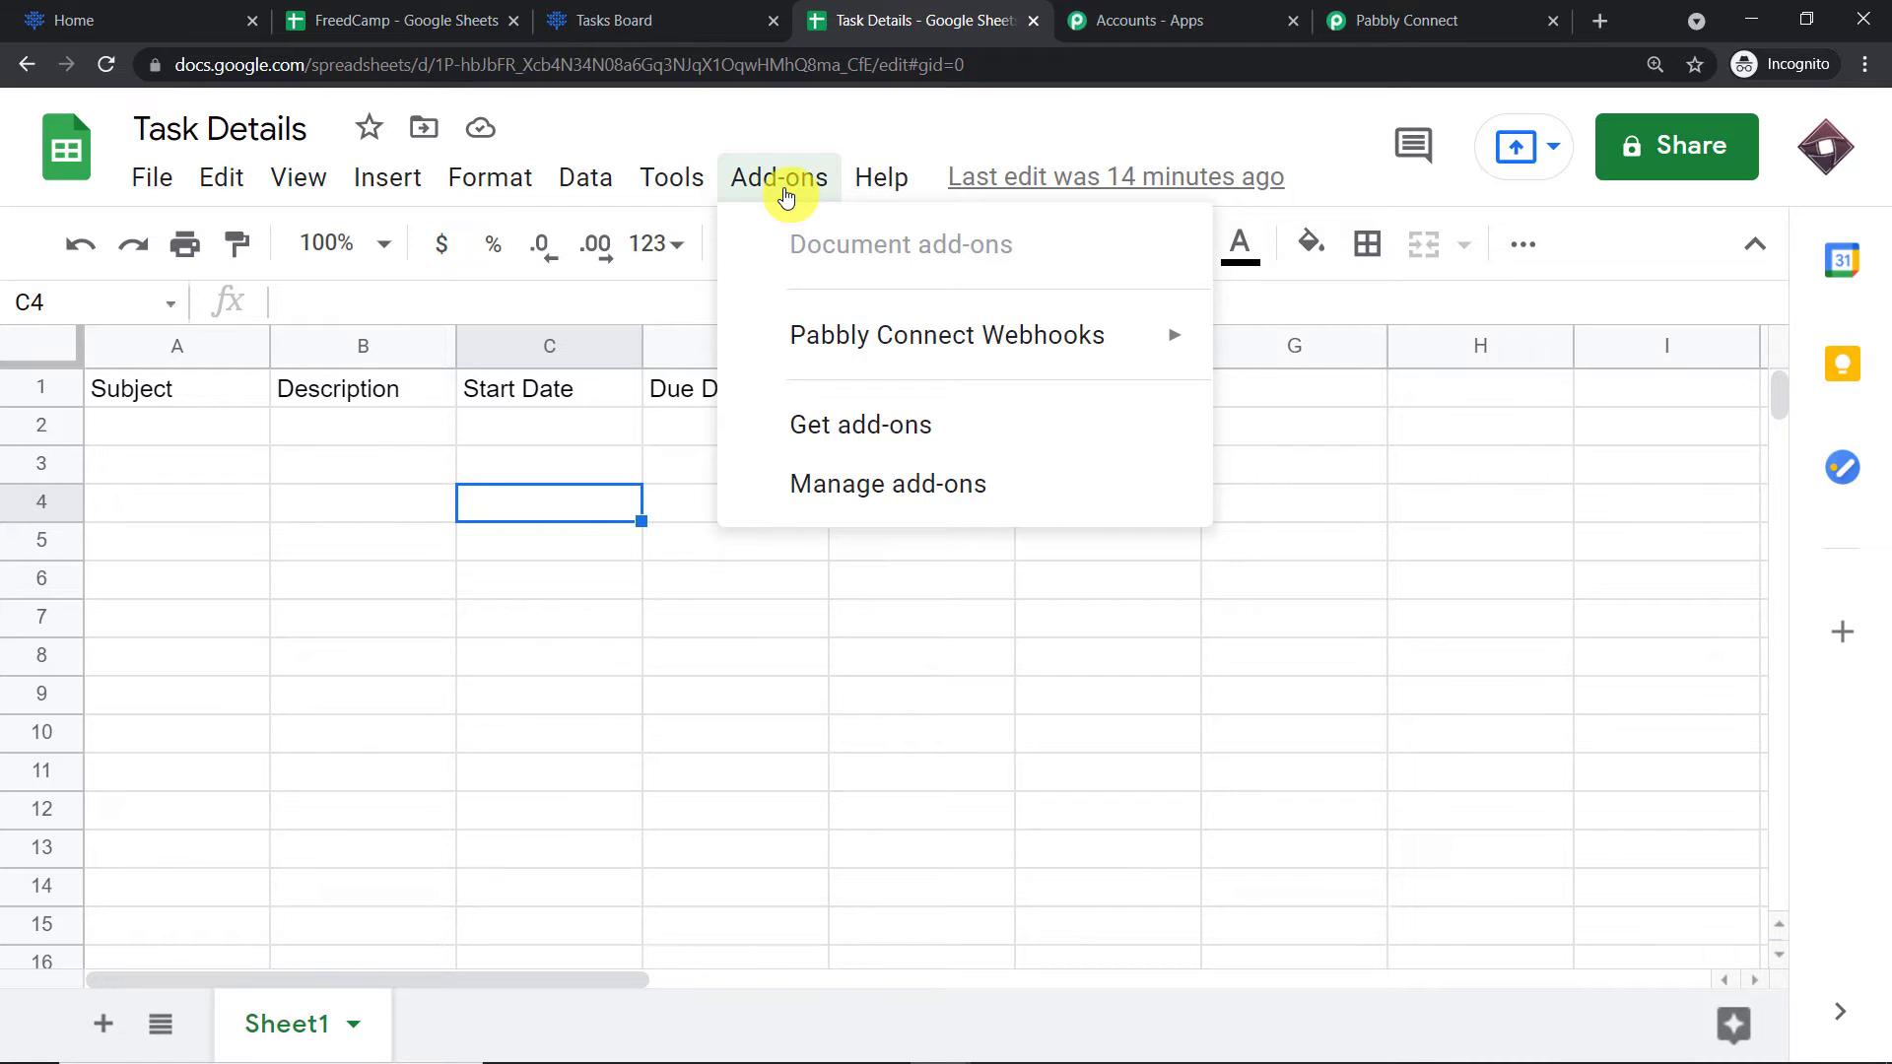
{"action": "mouse_move", "coordinate": [840, 342]}
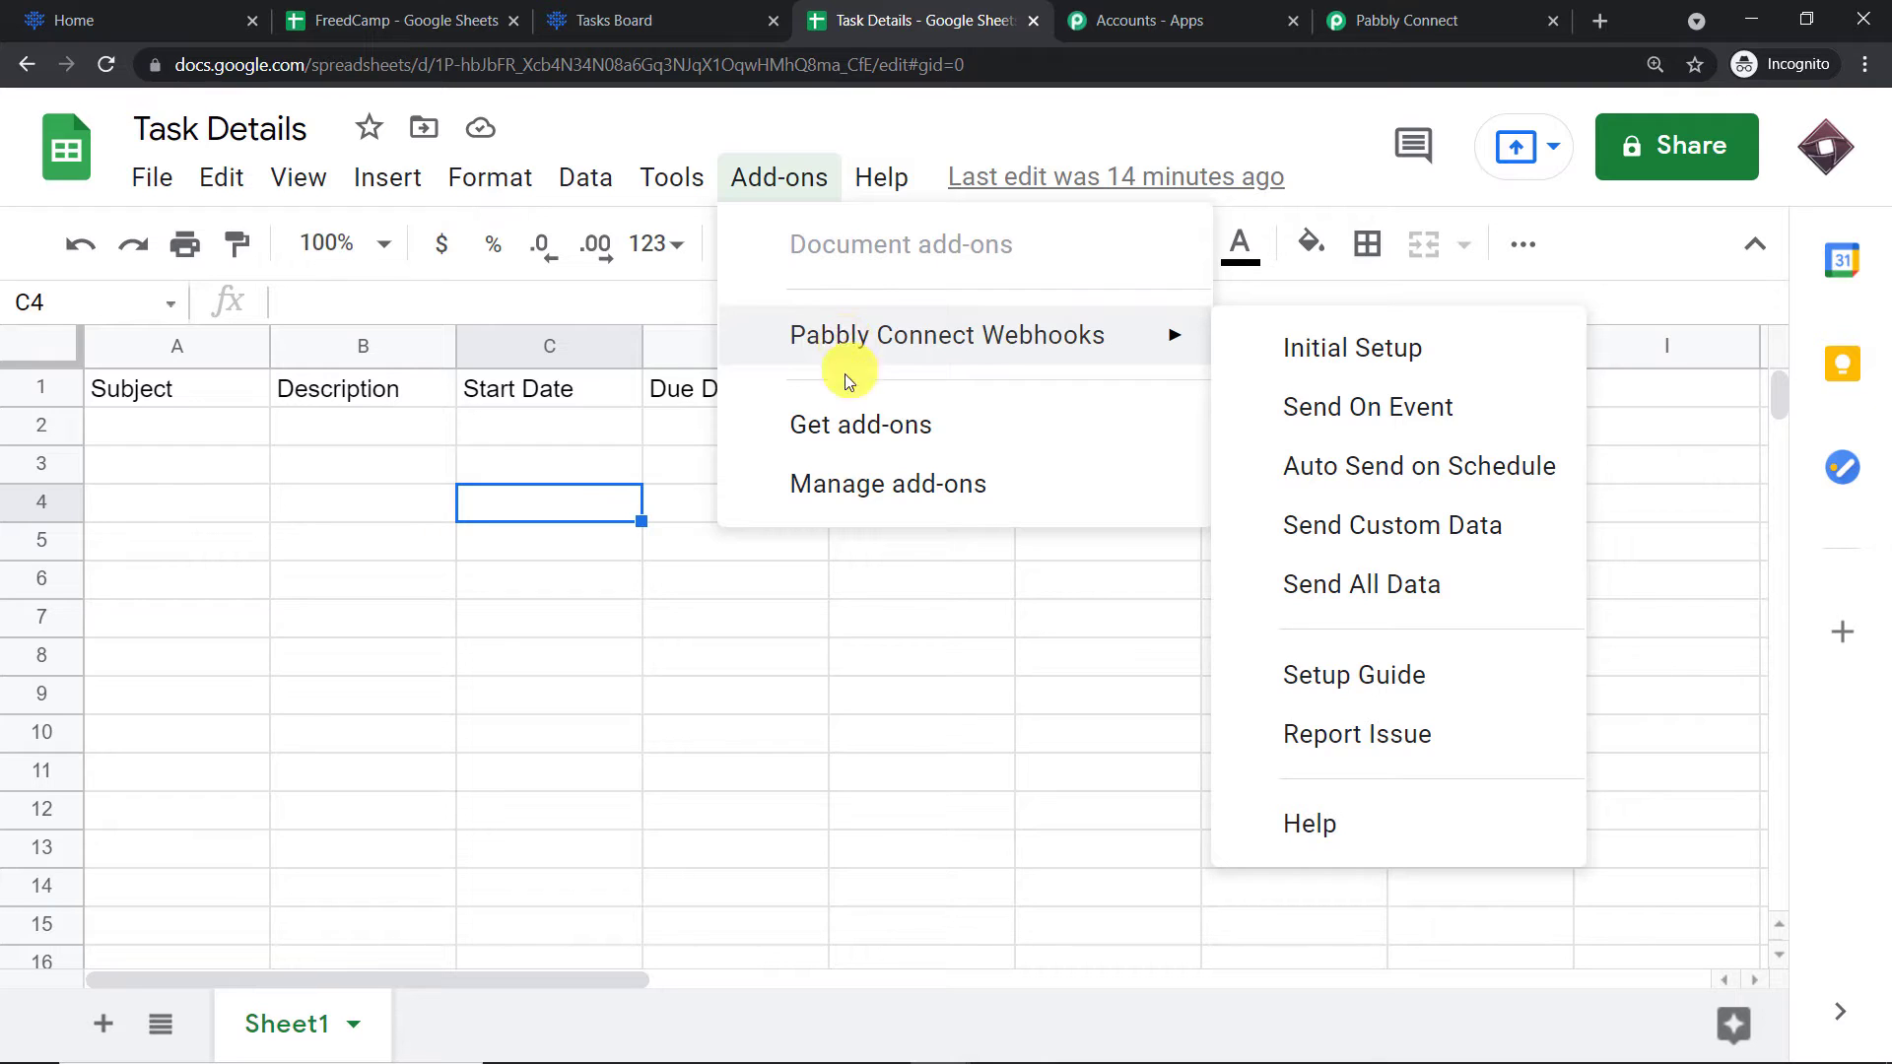
{"action": "left_click", "coordinate": [852, 428]}
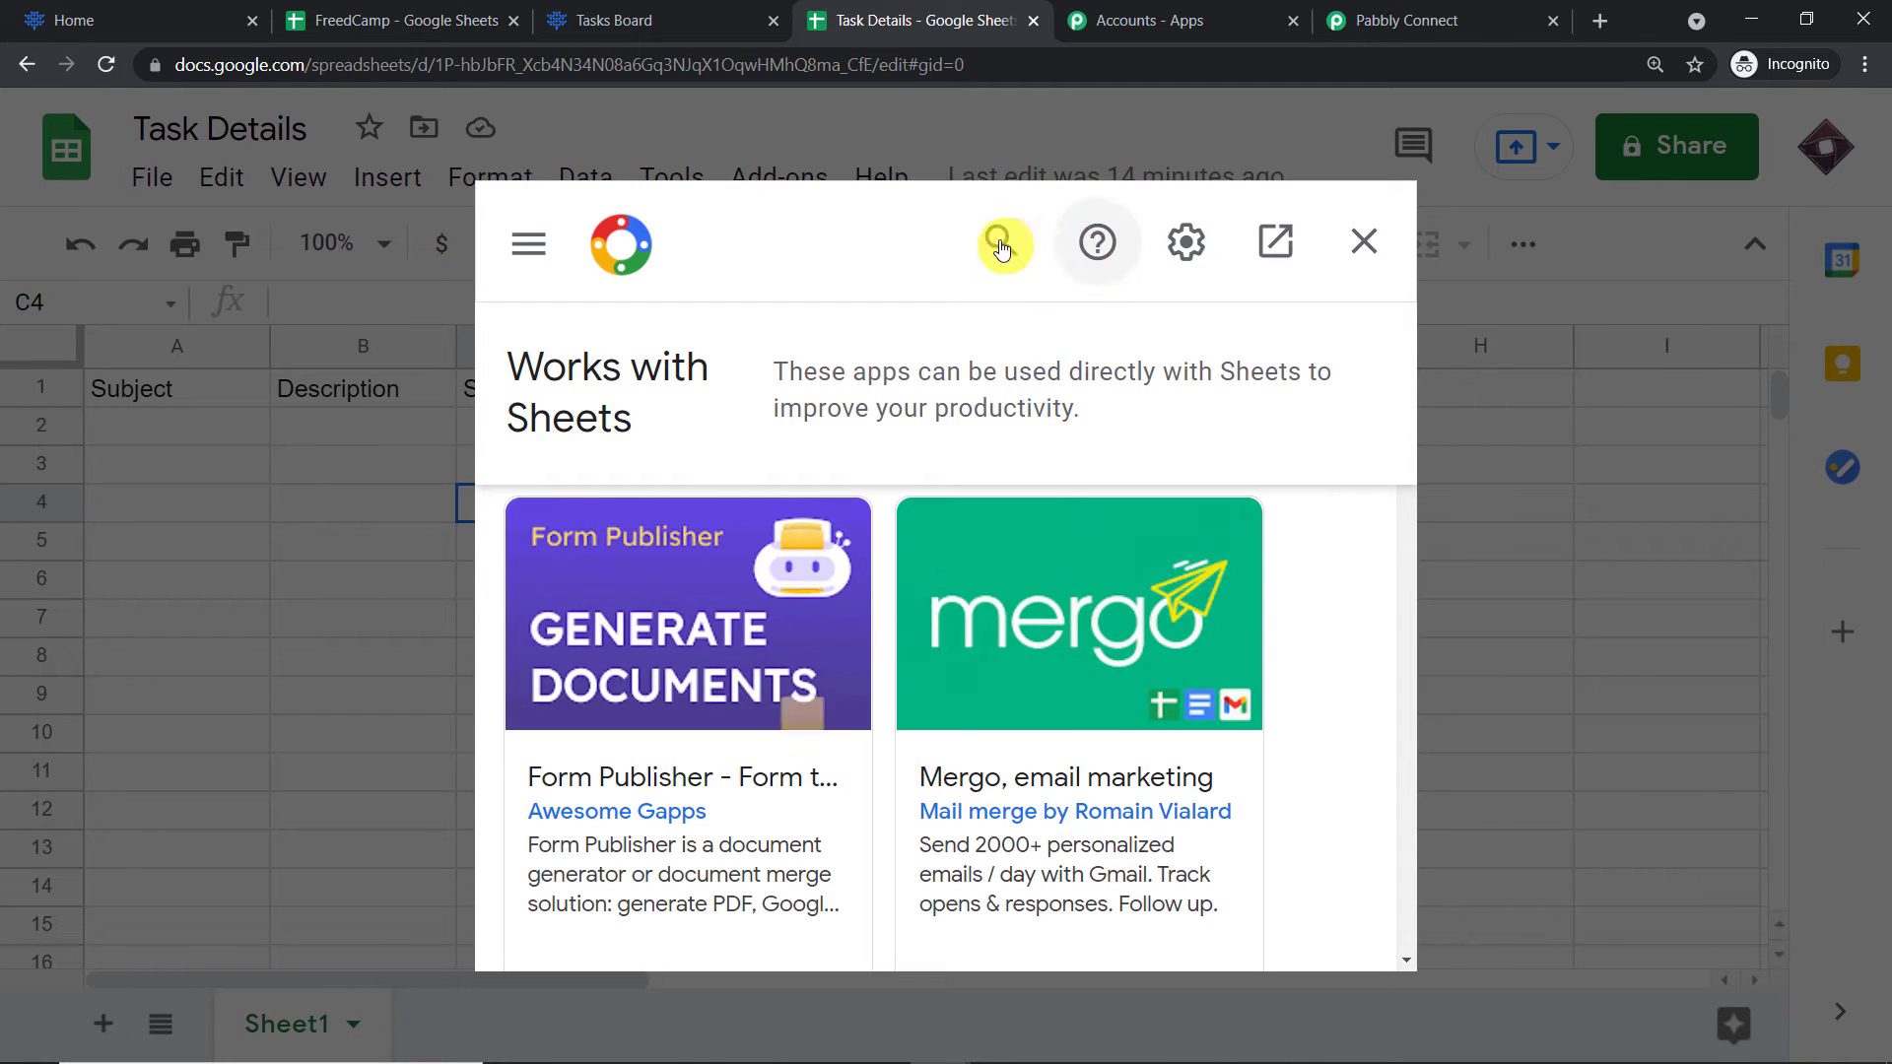
{"action": "left_click", "coordinate": [999, 247]}
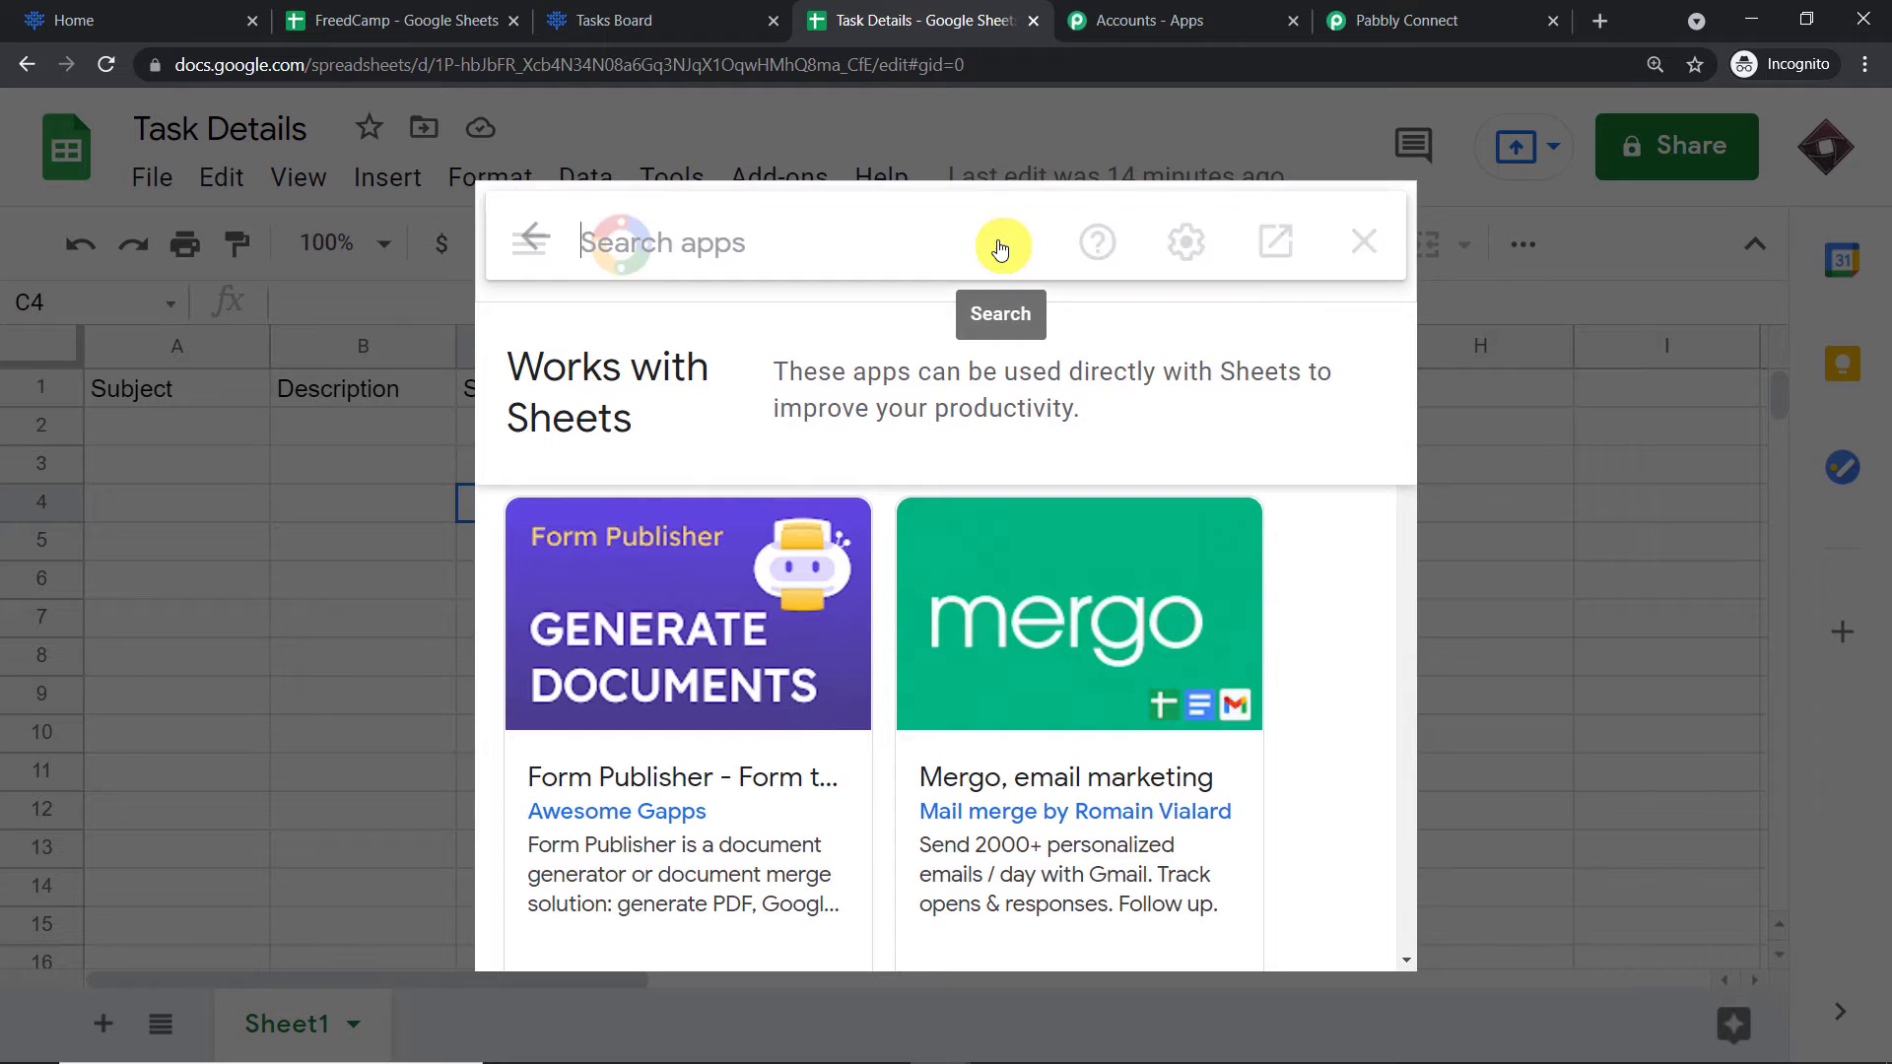
{"action": "type", "text": "p"}
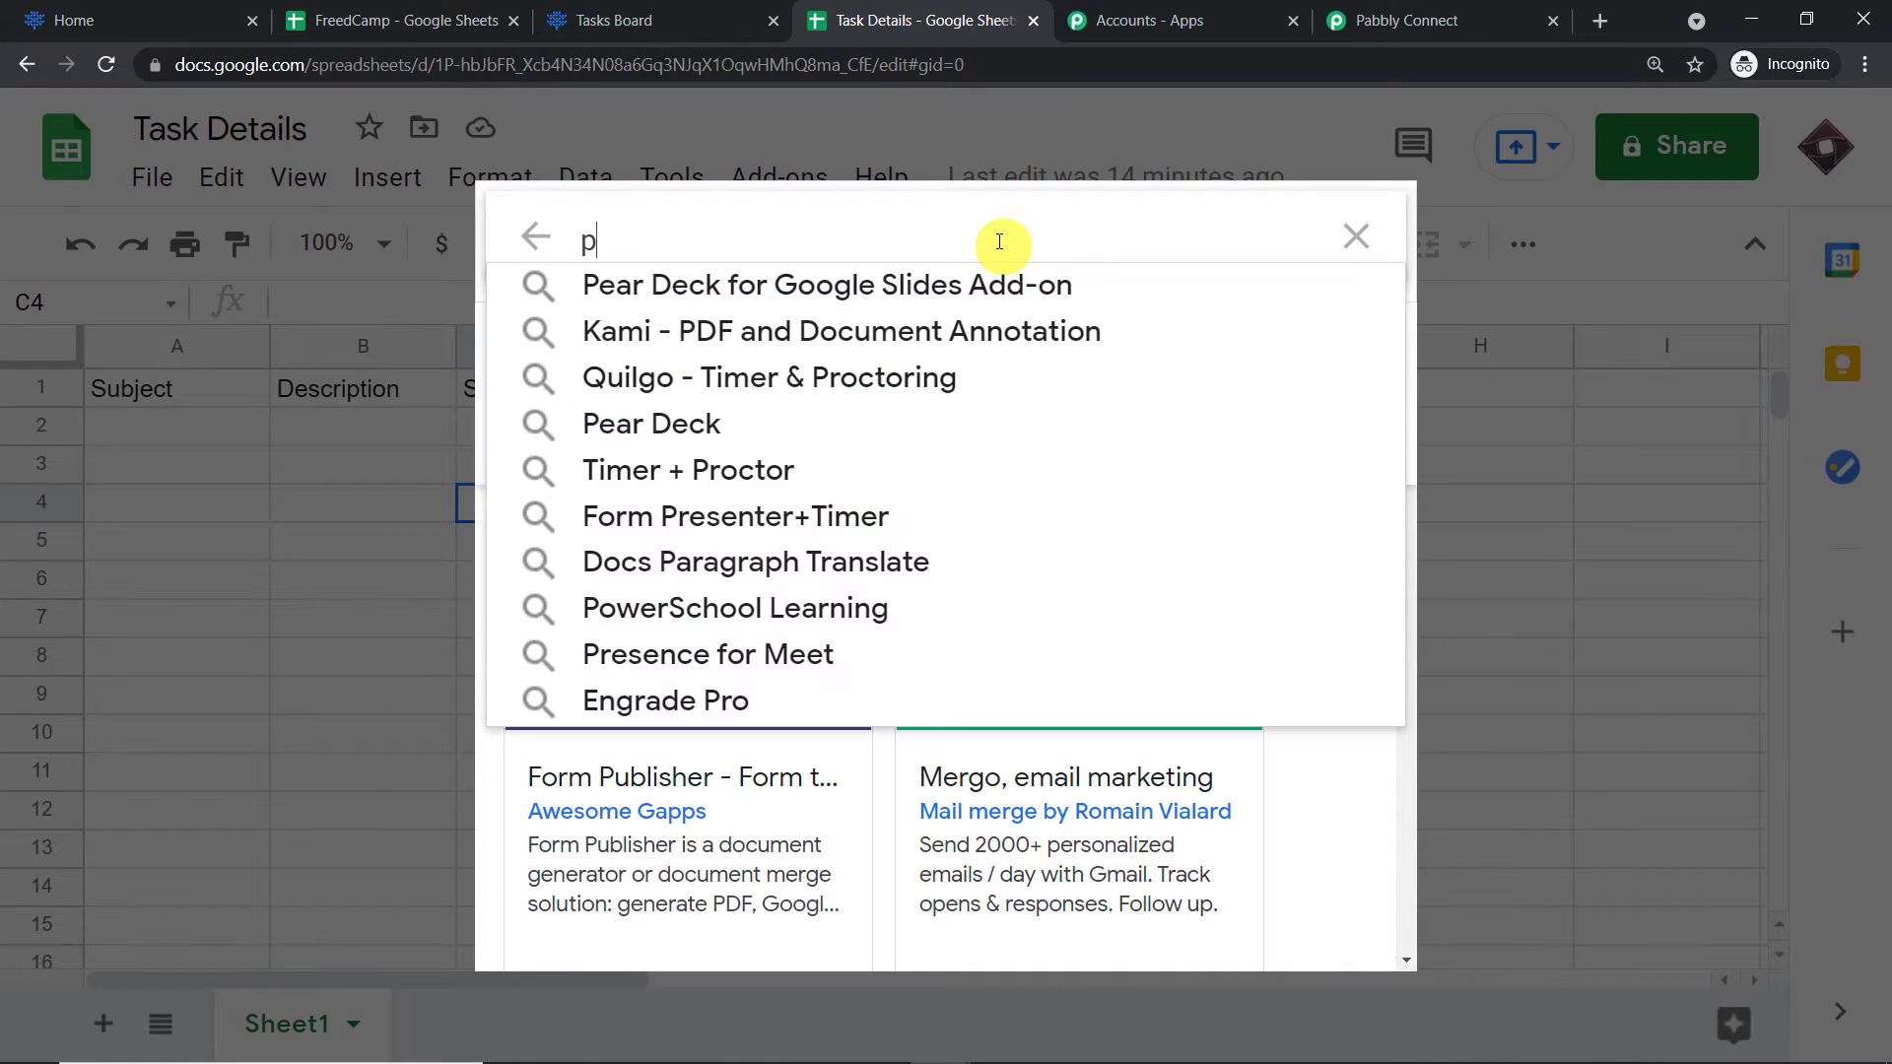
{"action": "type", "text": "abbly"}
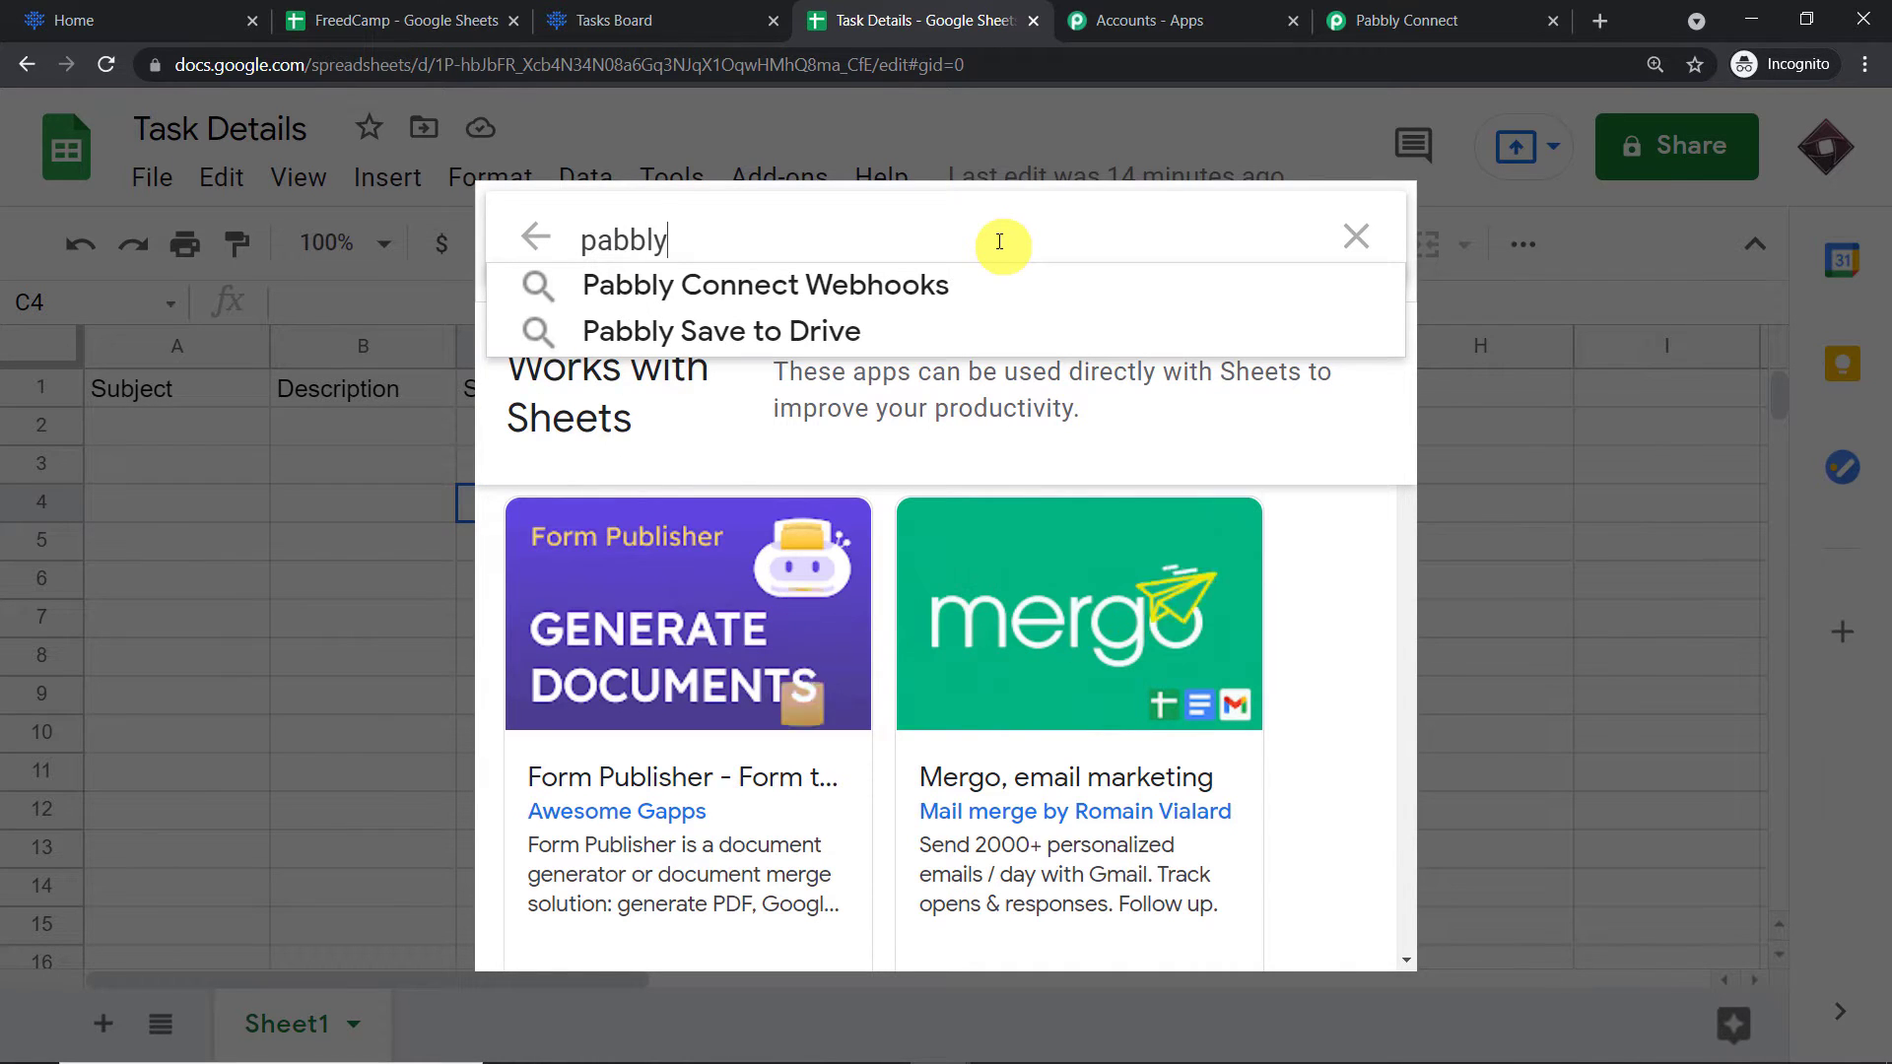
{"action": "left_click", "coordinate": [946, 283]}
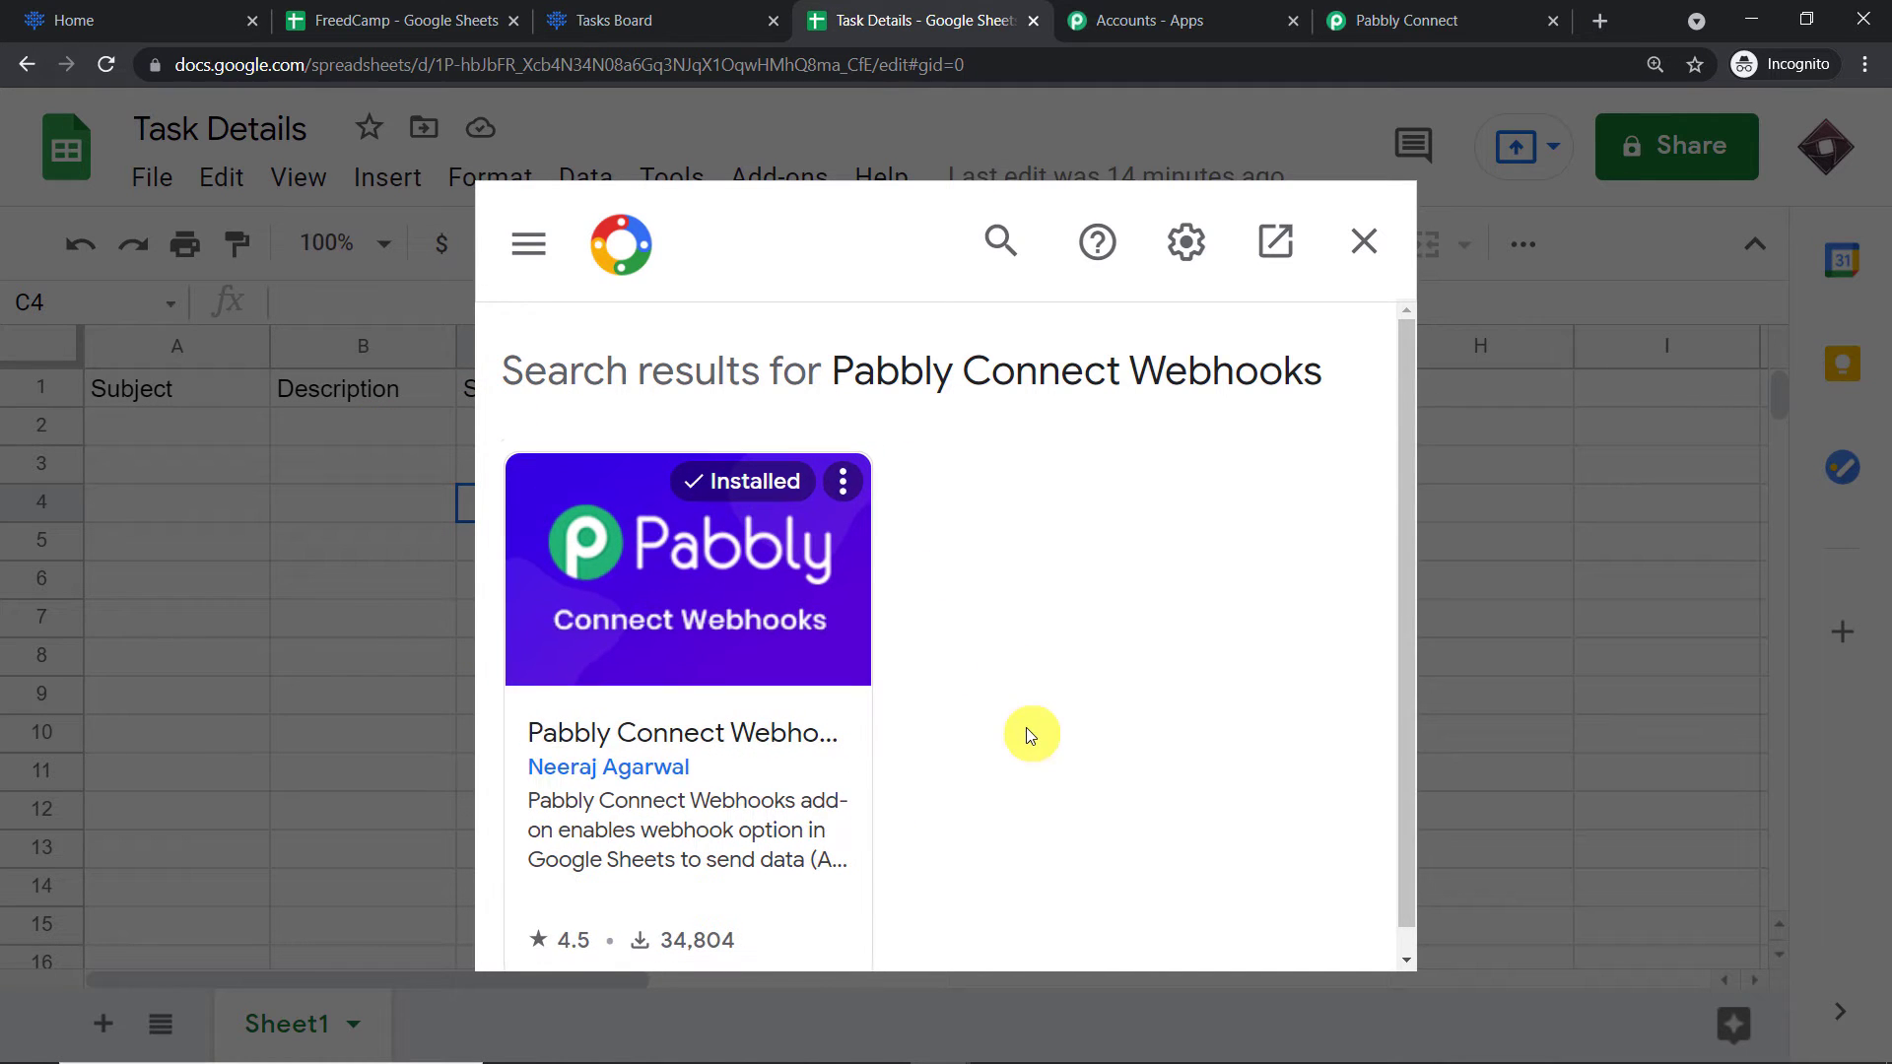
{"action": "left_click", "coordinate": [1364, 242]}
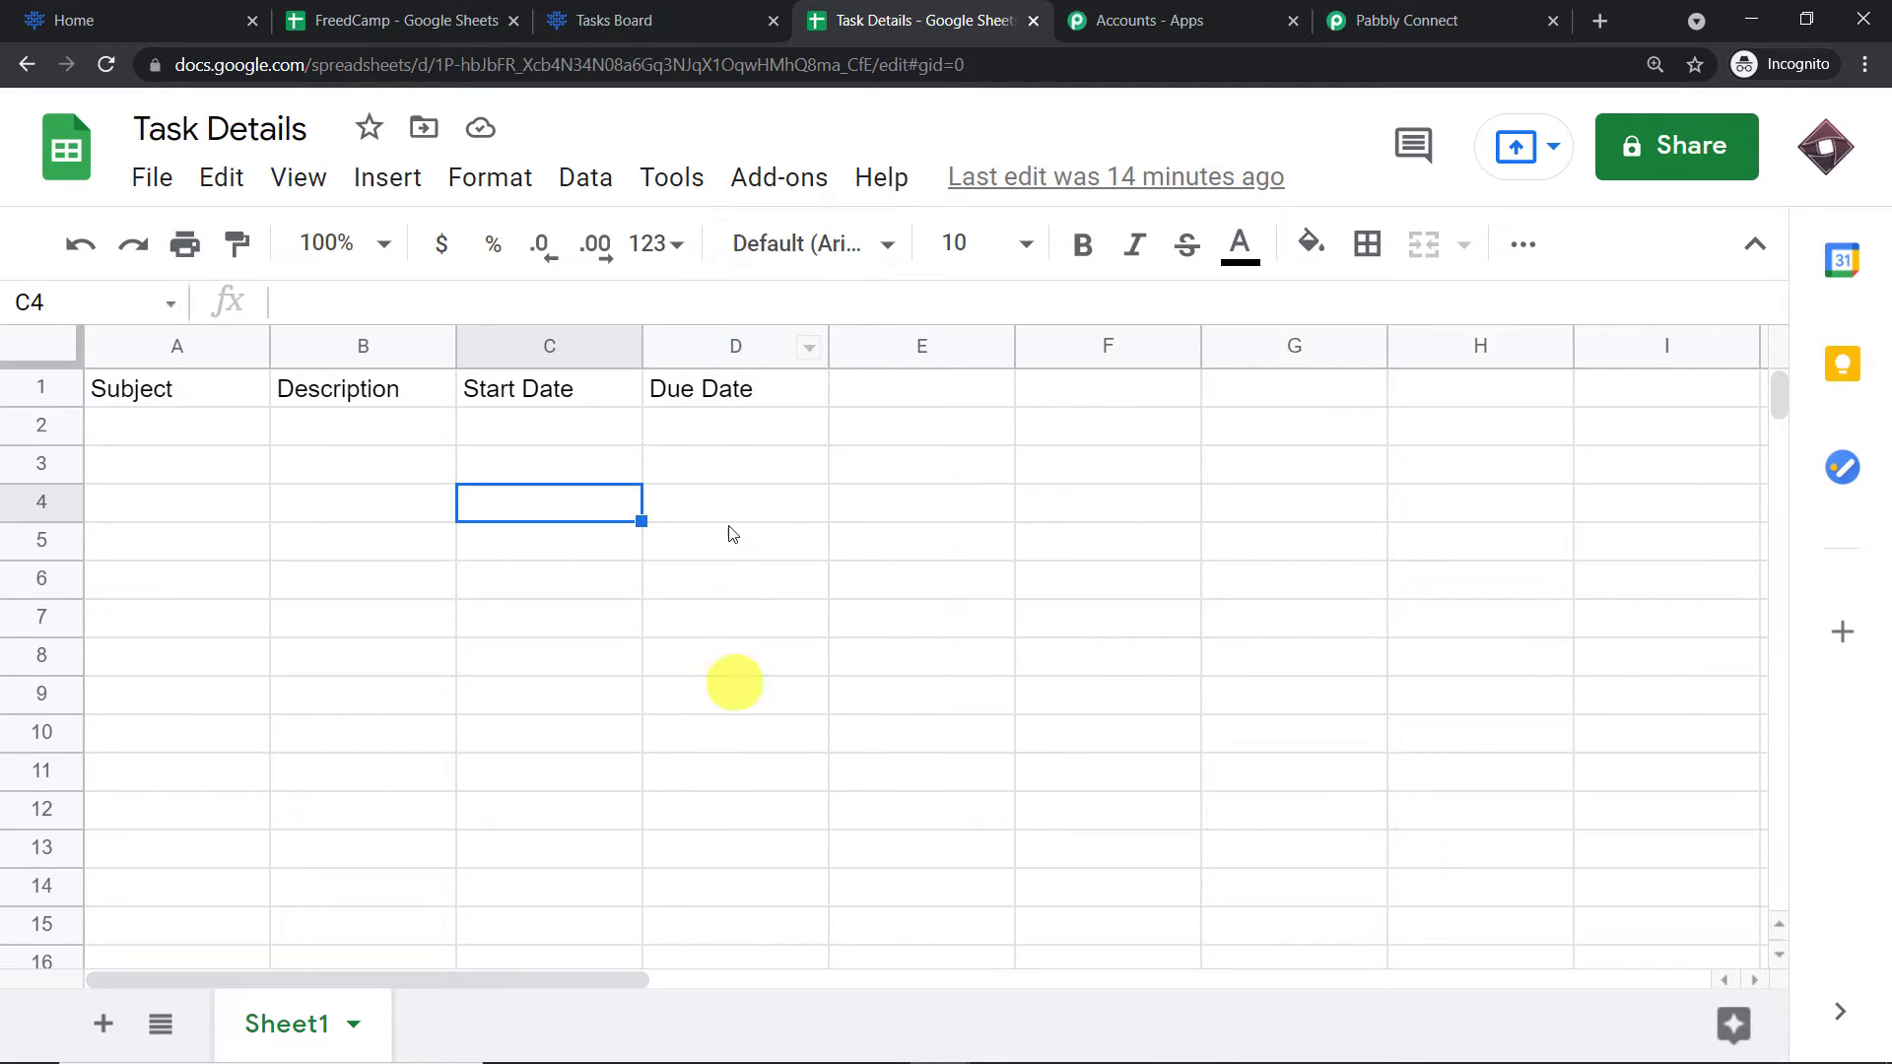
Open the Pabbly Connect Webhooks initial setup for the Task Details sheet and fill in the webhook URL copied from the Pabbly Connect workflow
{"action": "left_click", "coordinate": [749, 425]}
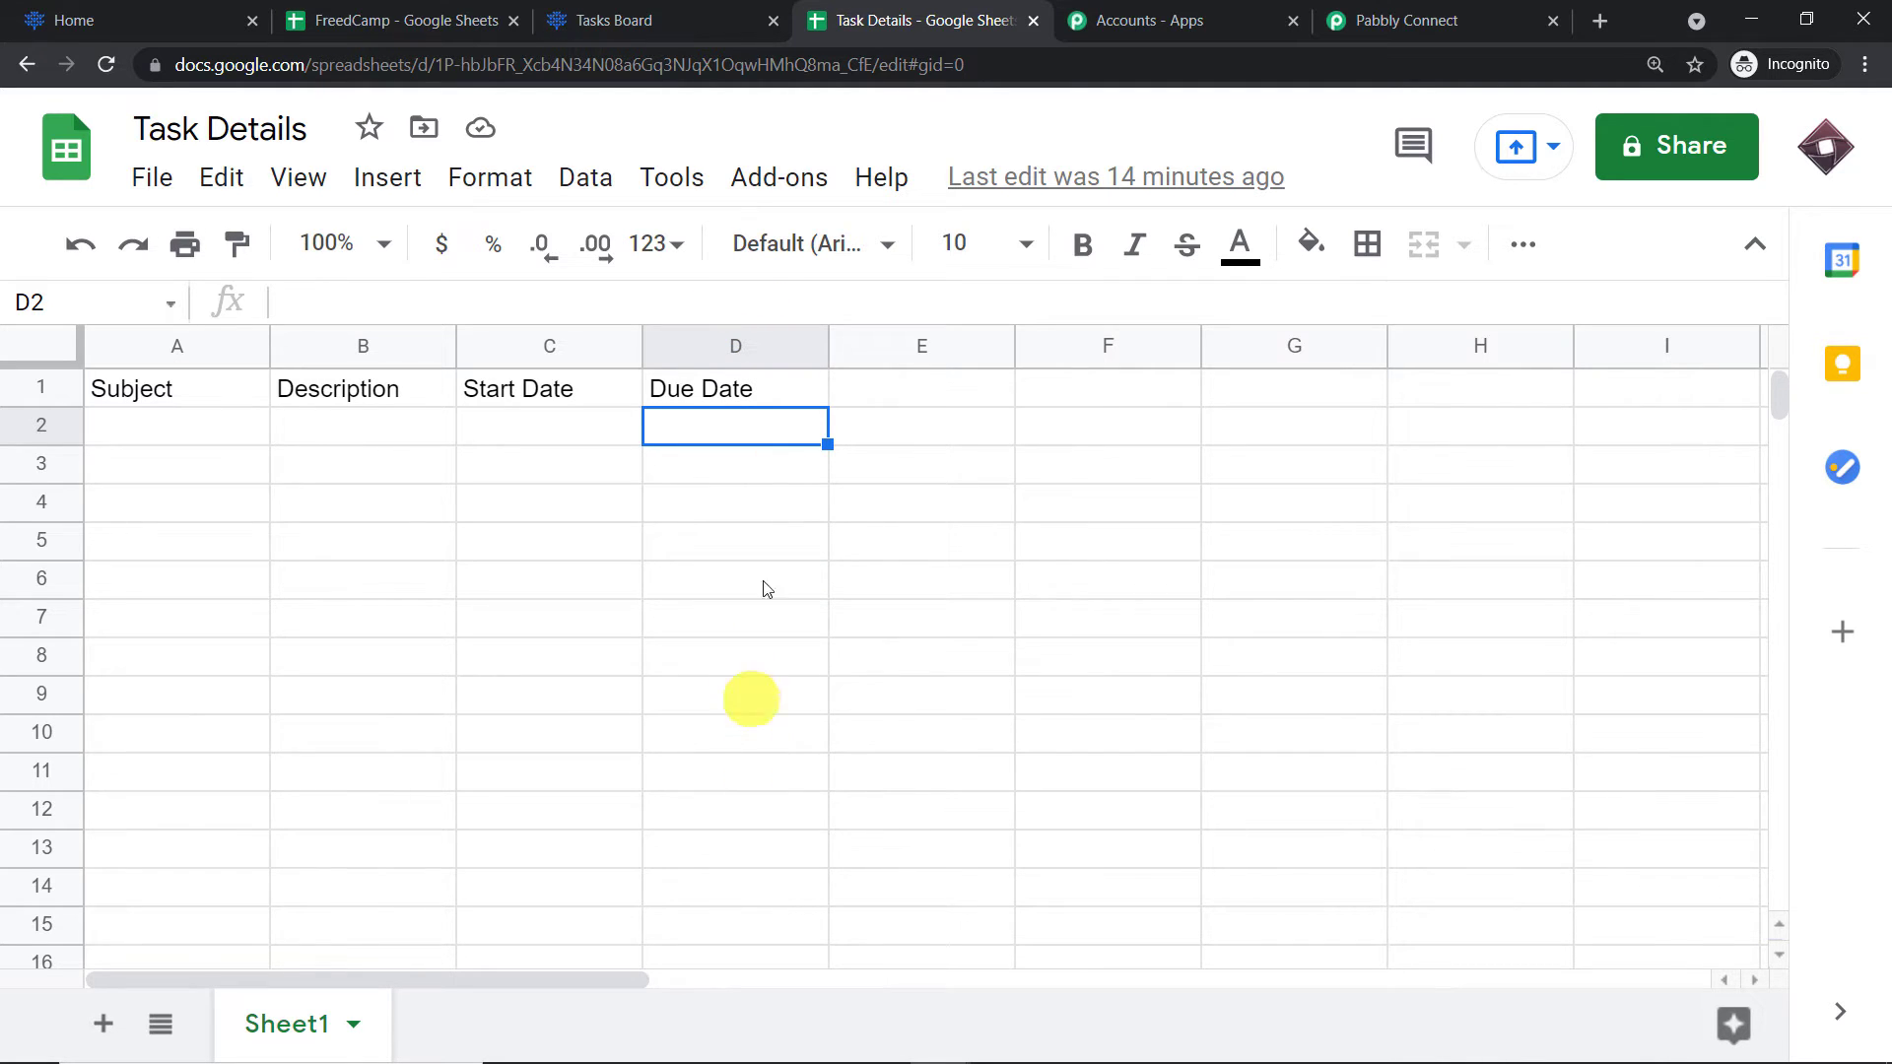
{"action": "left_click", "coordinate": [815, 183]}
{"action": "mouse_move", "coordinate": [829, 336]}
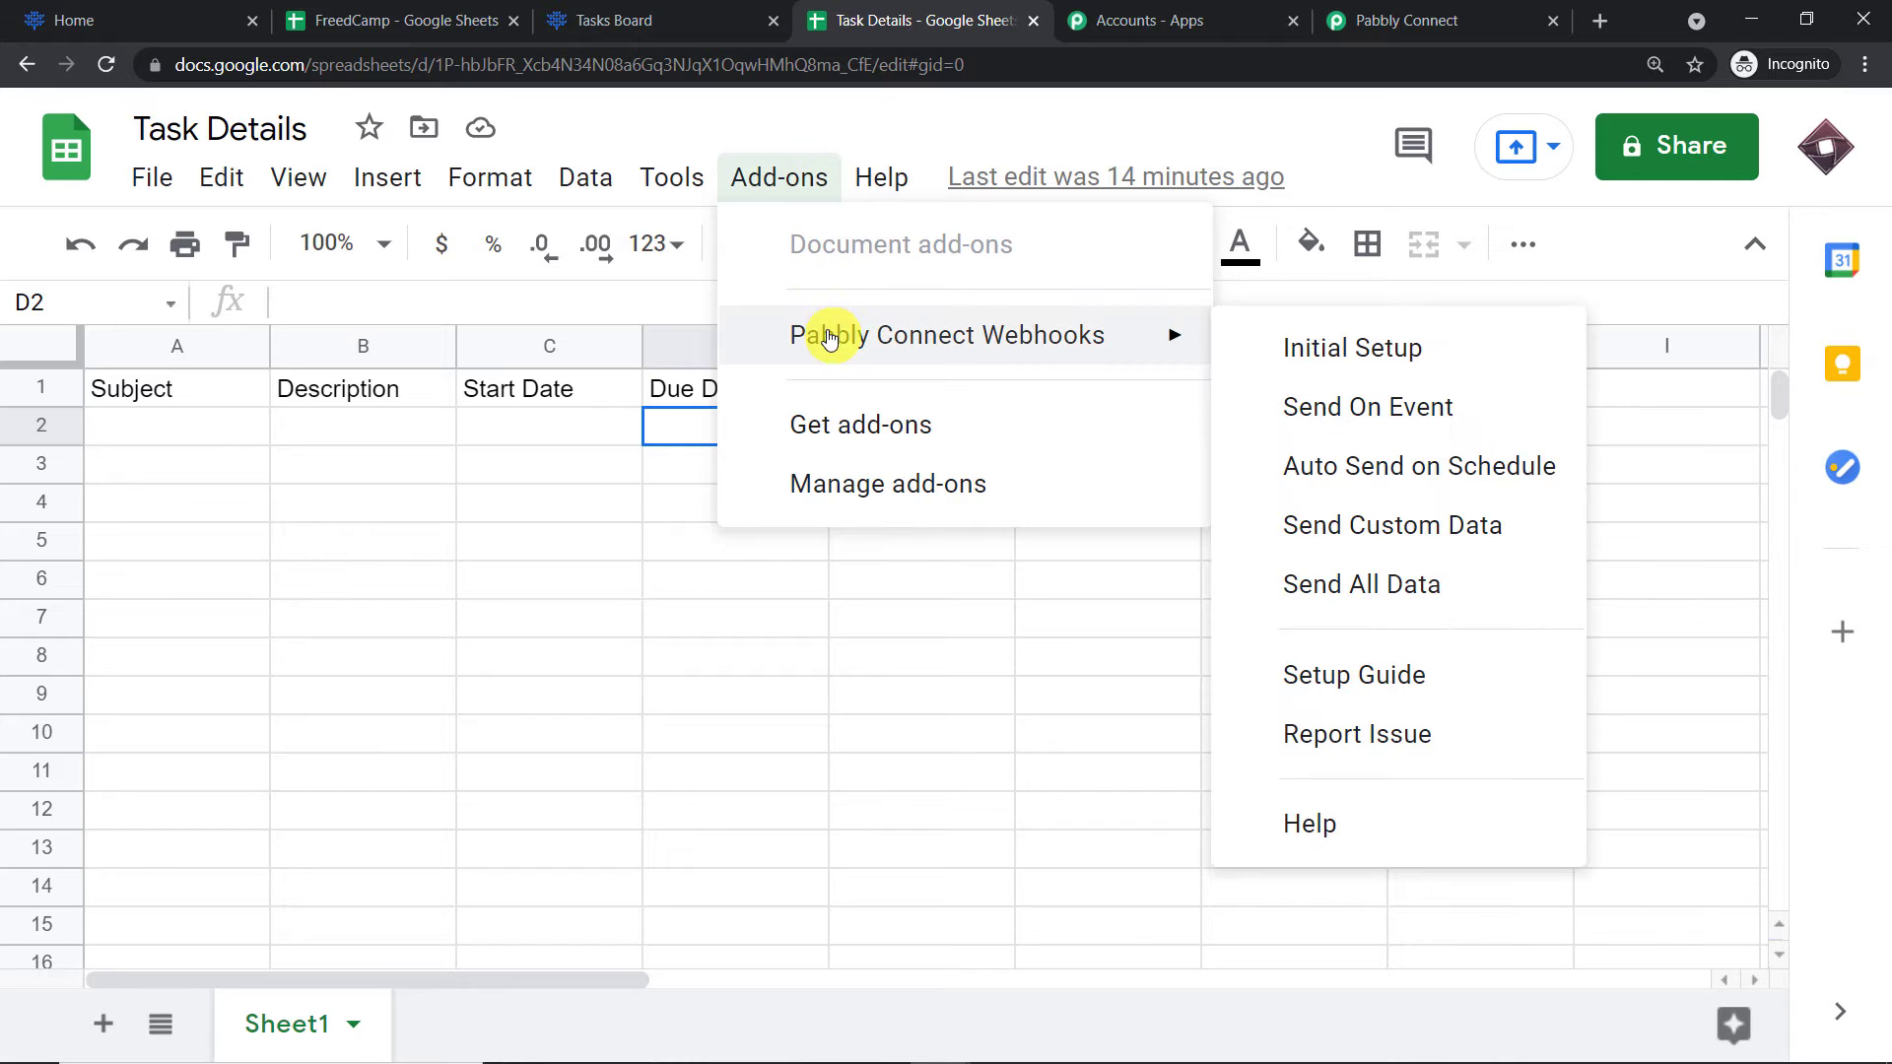
{"action": "left_click", "coordinate": [1439, 345]}
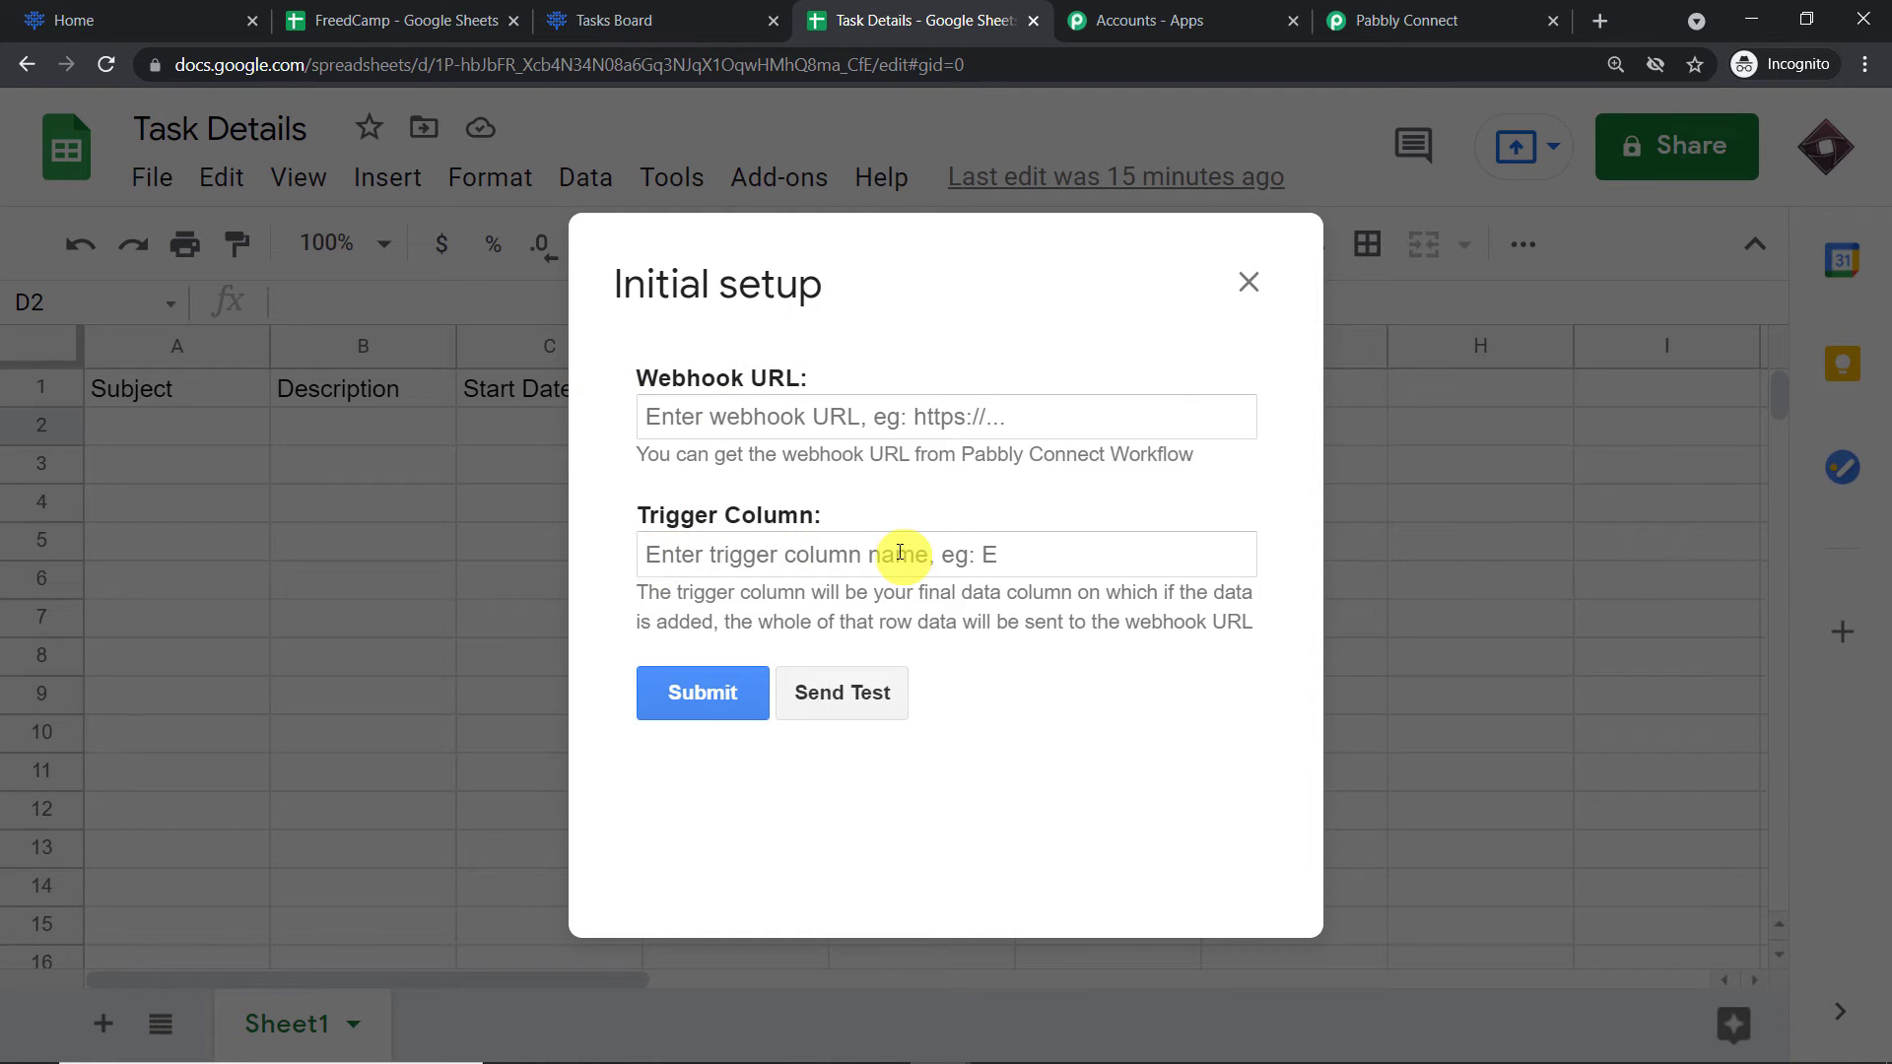
{"action": "left_click", "coordinate": [1440, 21]}
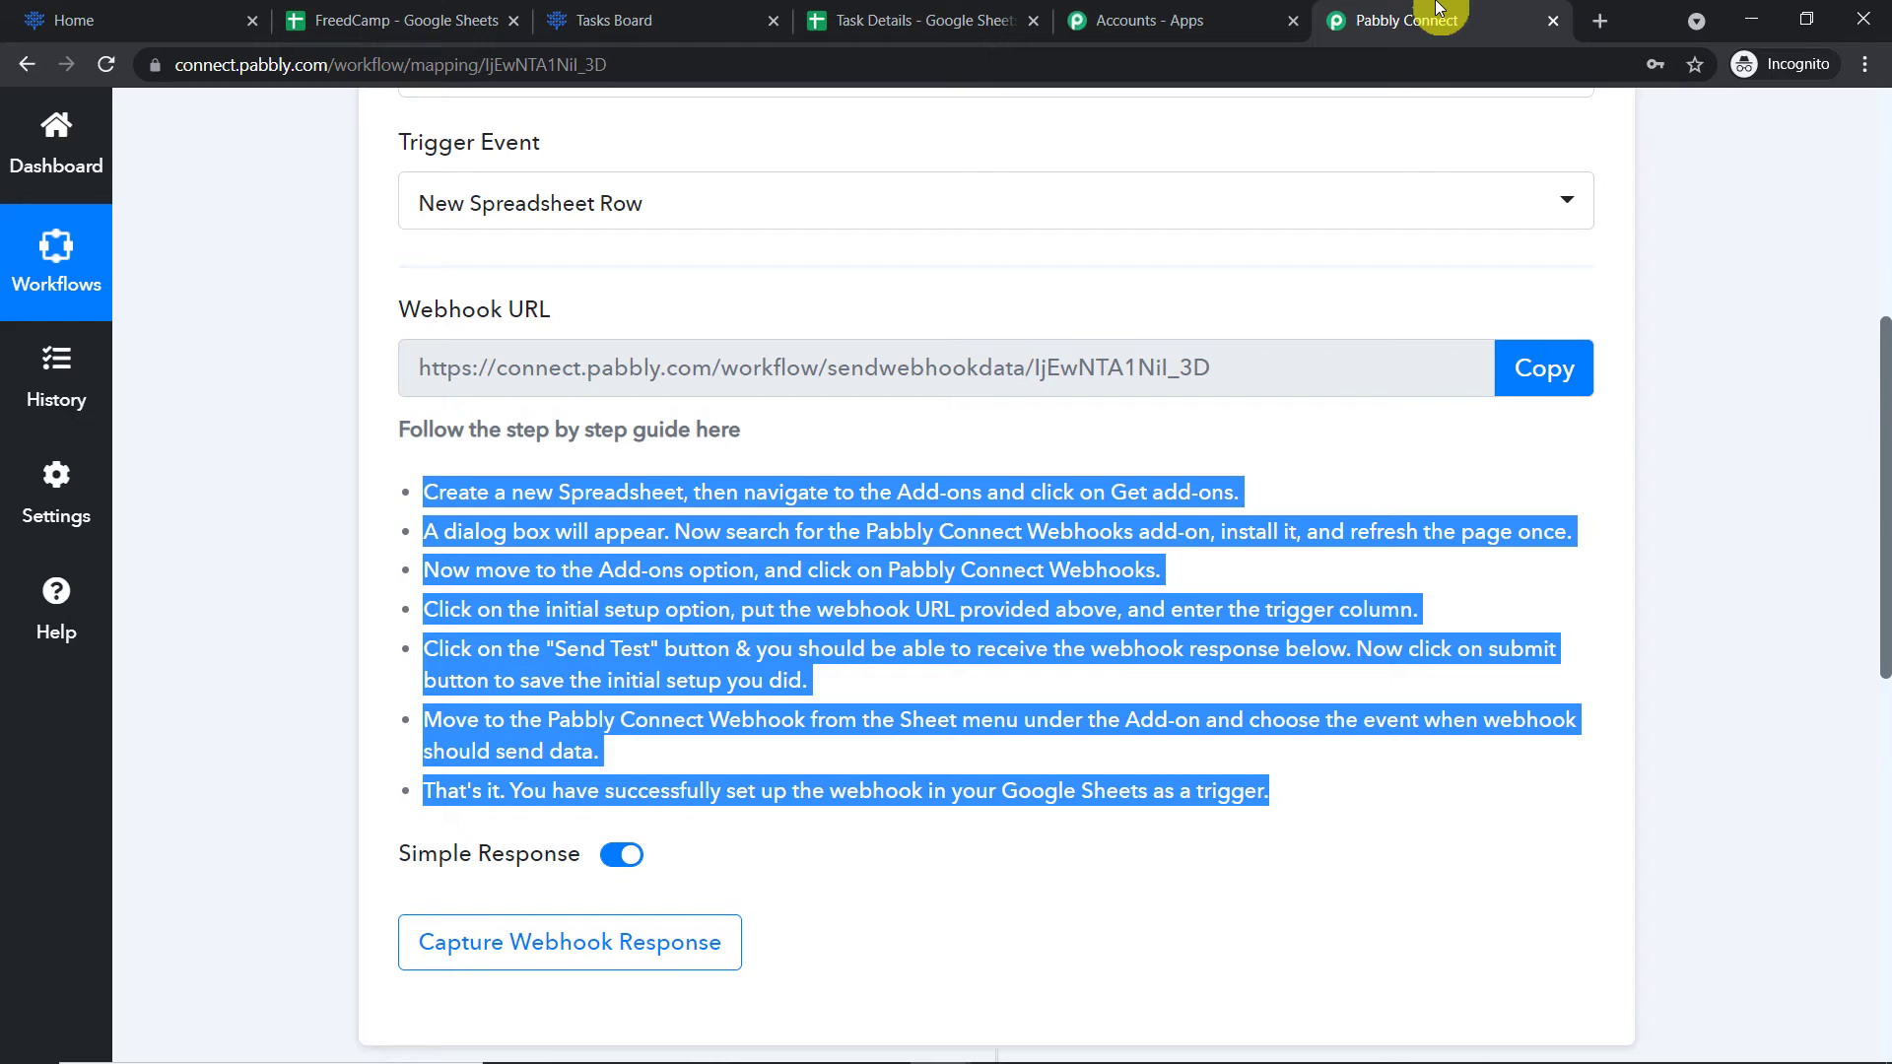
{"action": "left_click", "coordinate": [1563, 371]}
{"action": "left_click", "coordinate": [1559, 371]}
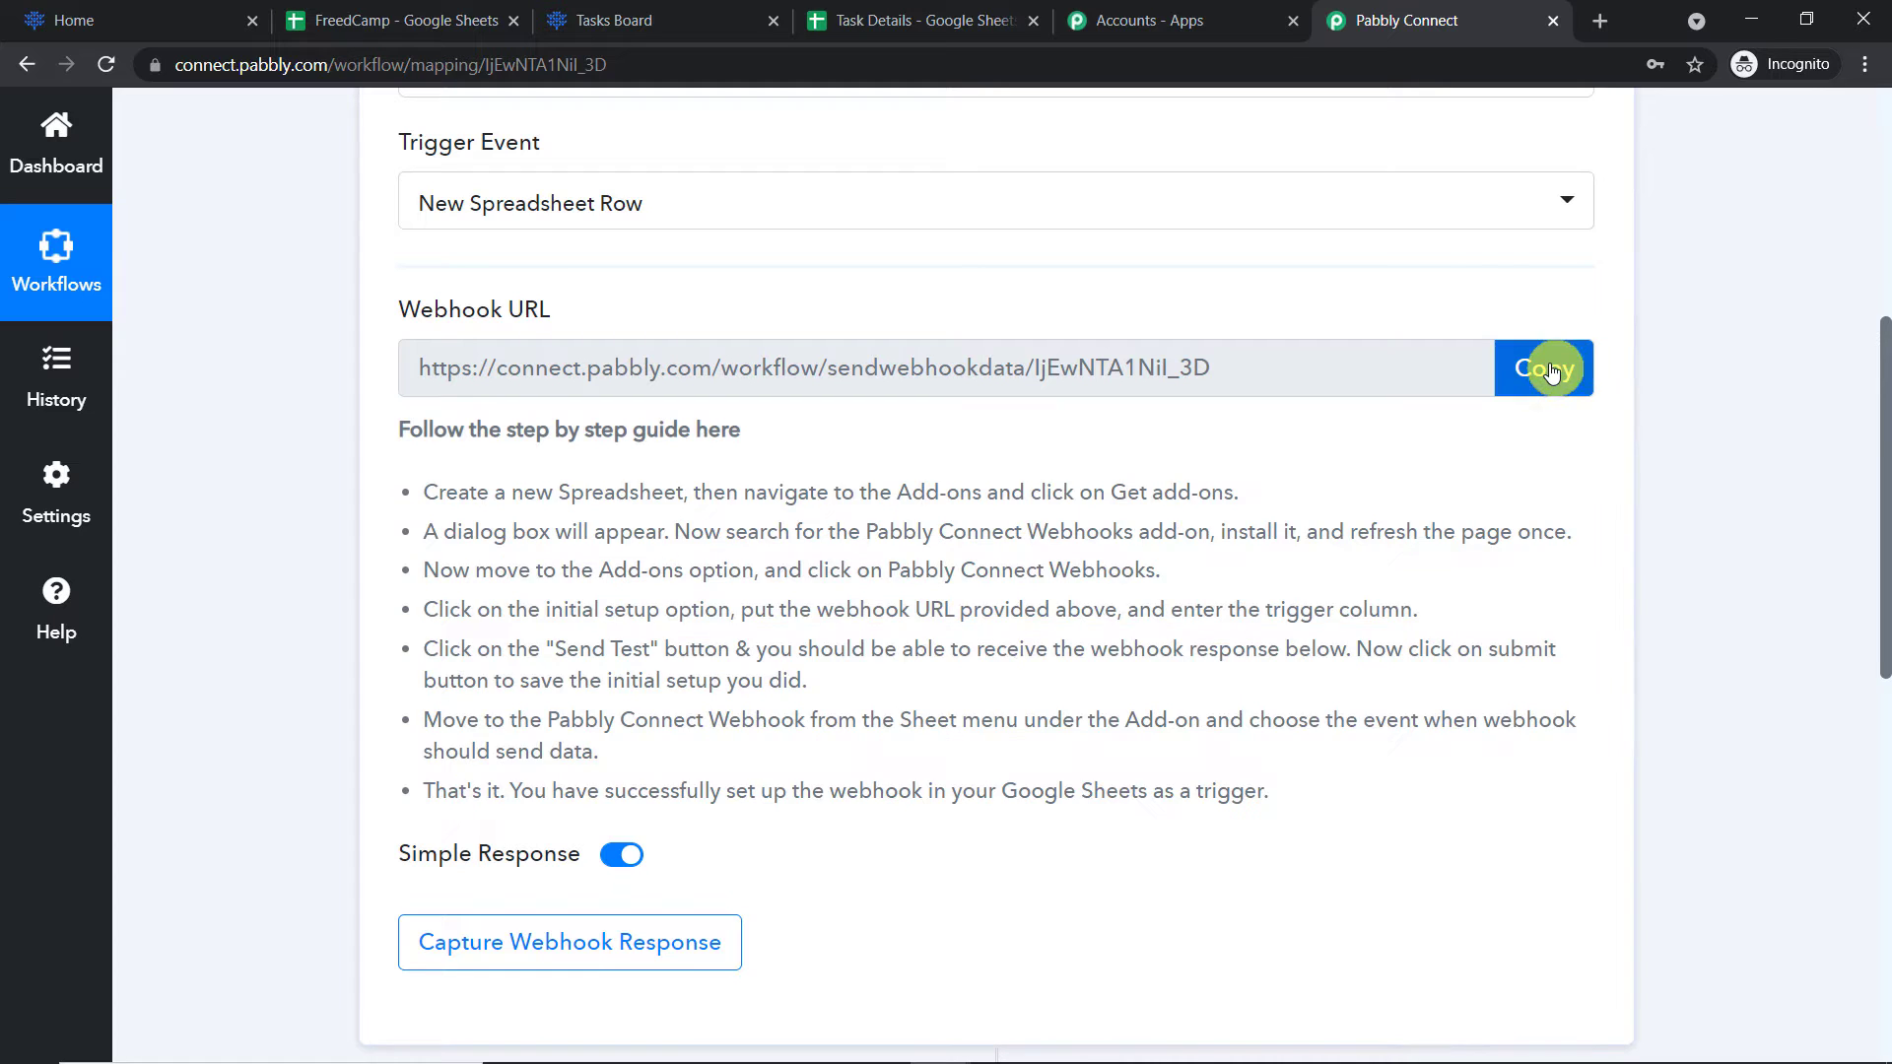
{"action": "left_click", "coordinate": [971, 17]}
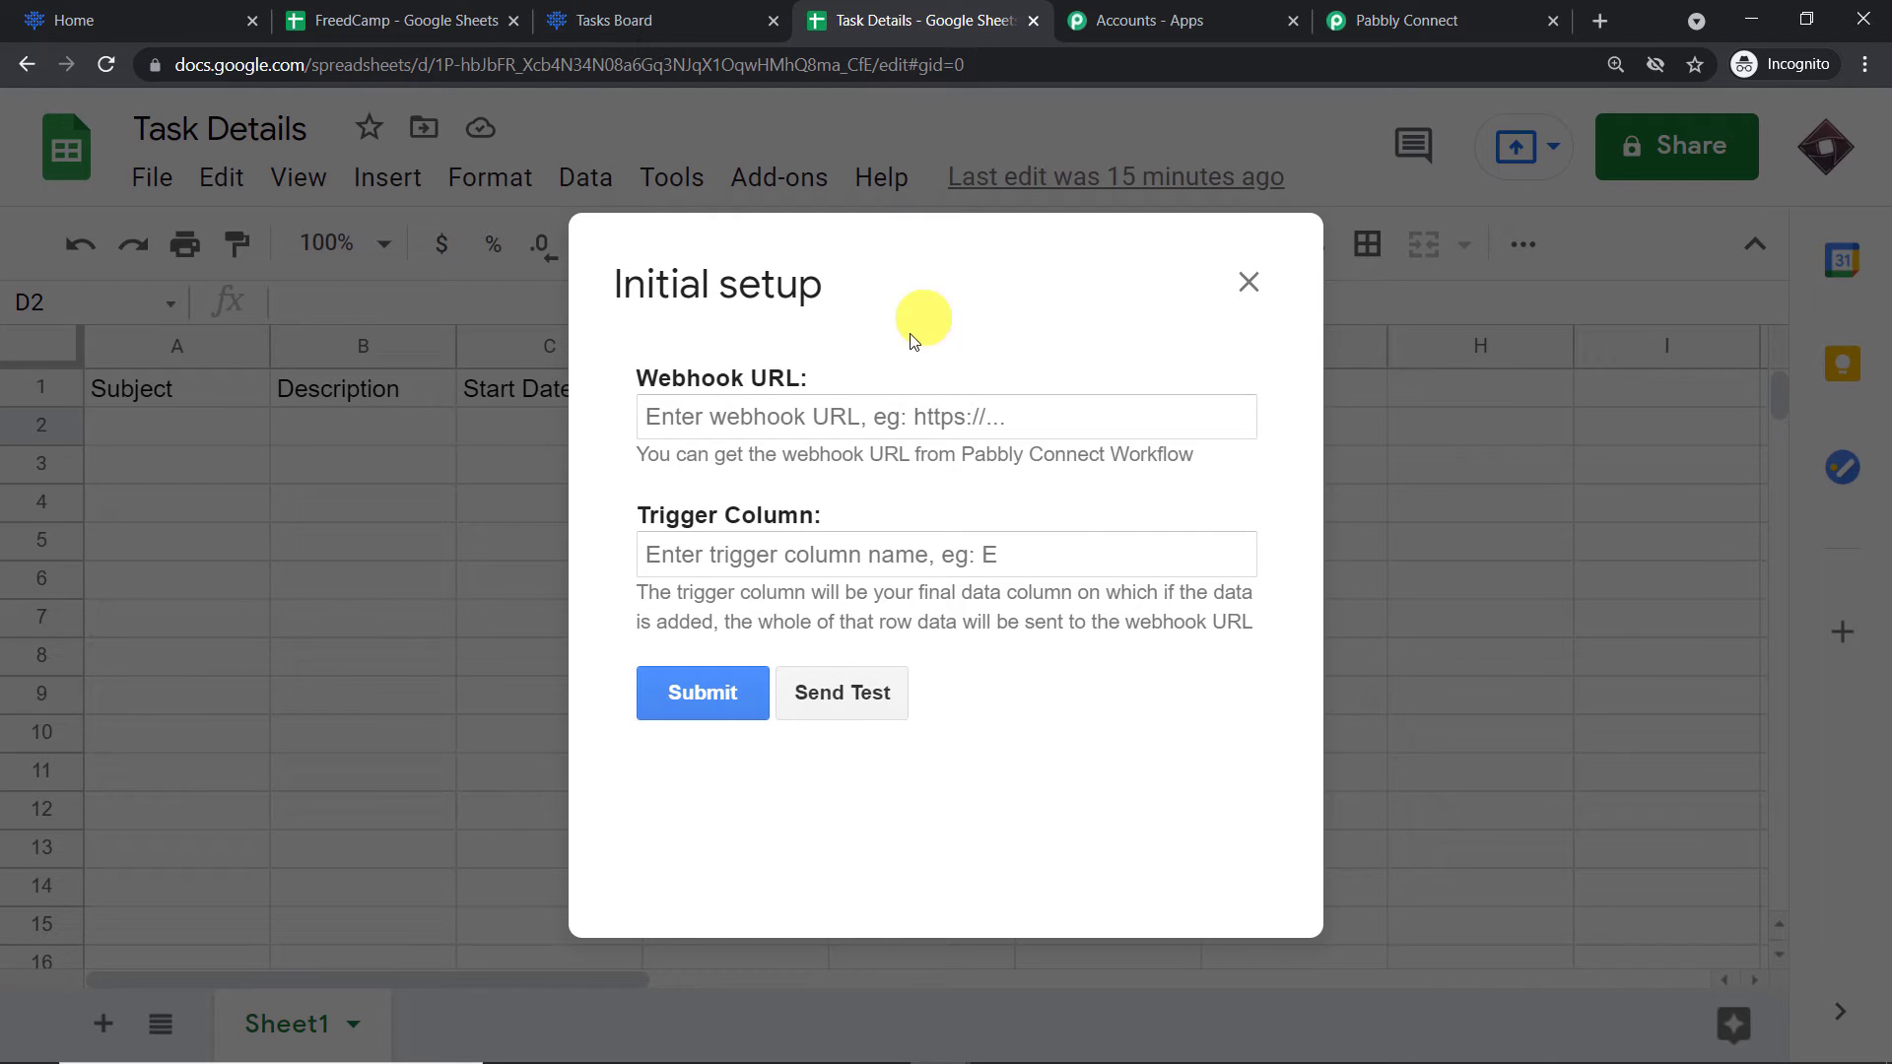
{"action": "left_click", "coordinate": [863, 416]}
{"action": "right_click", "coordinate": [878, 414]}
{"action": "left_click", "coordinate": [963, 609]}
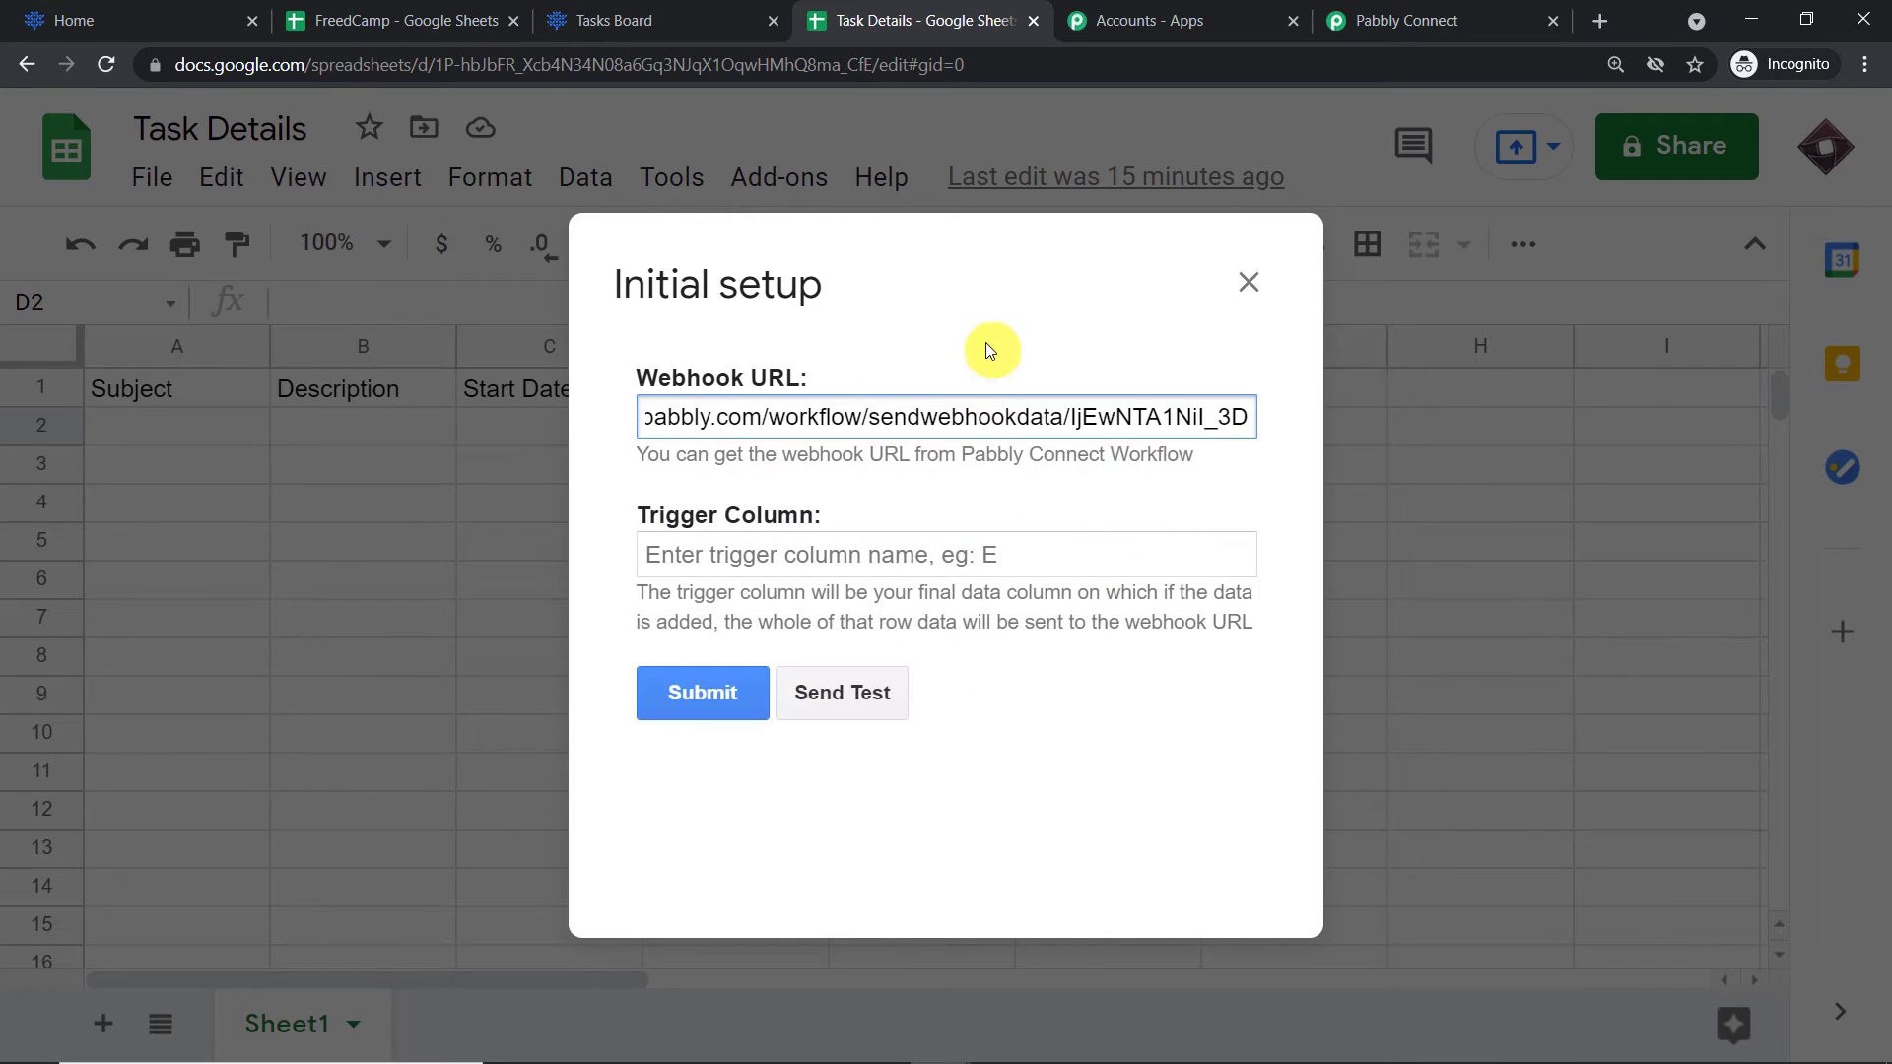
Set the trigger column to D and submit the initial setup
{"action": "left_click", "coordinate": [810, 552]}
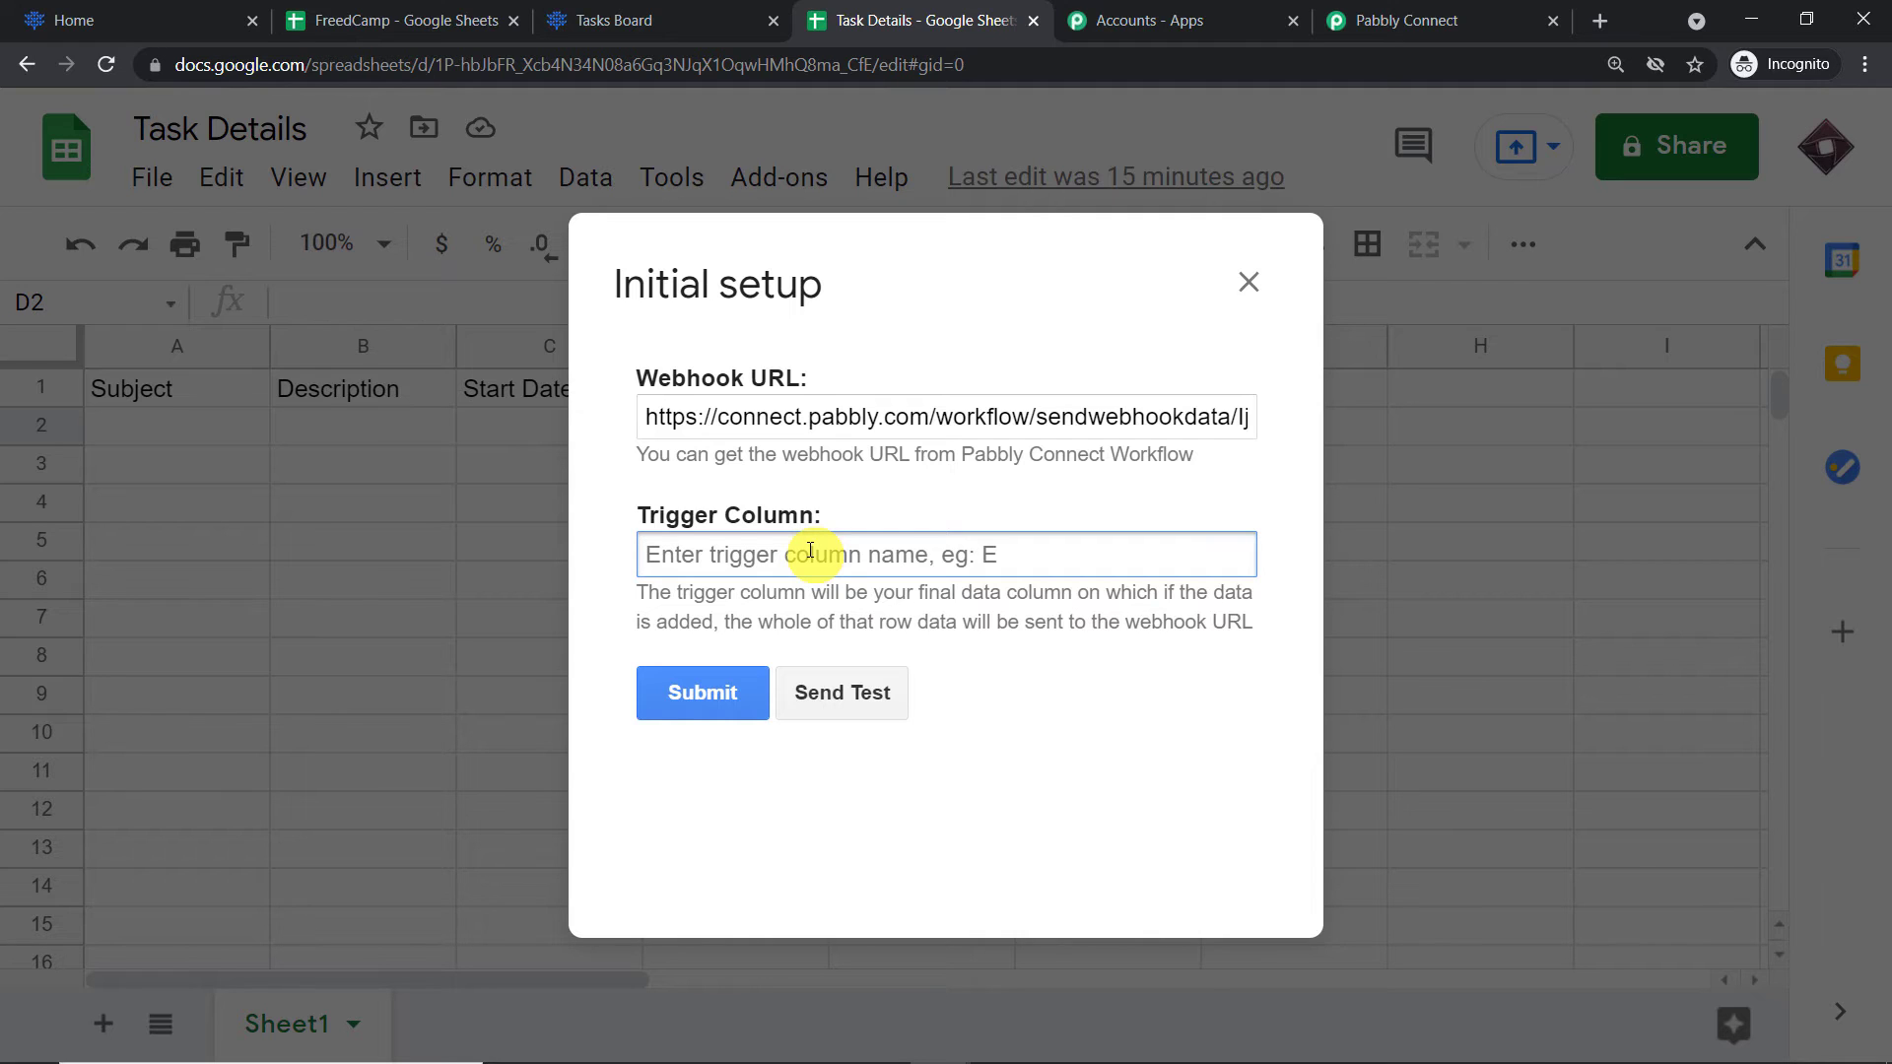
{"action": "type", "text": "D"}
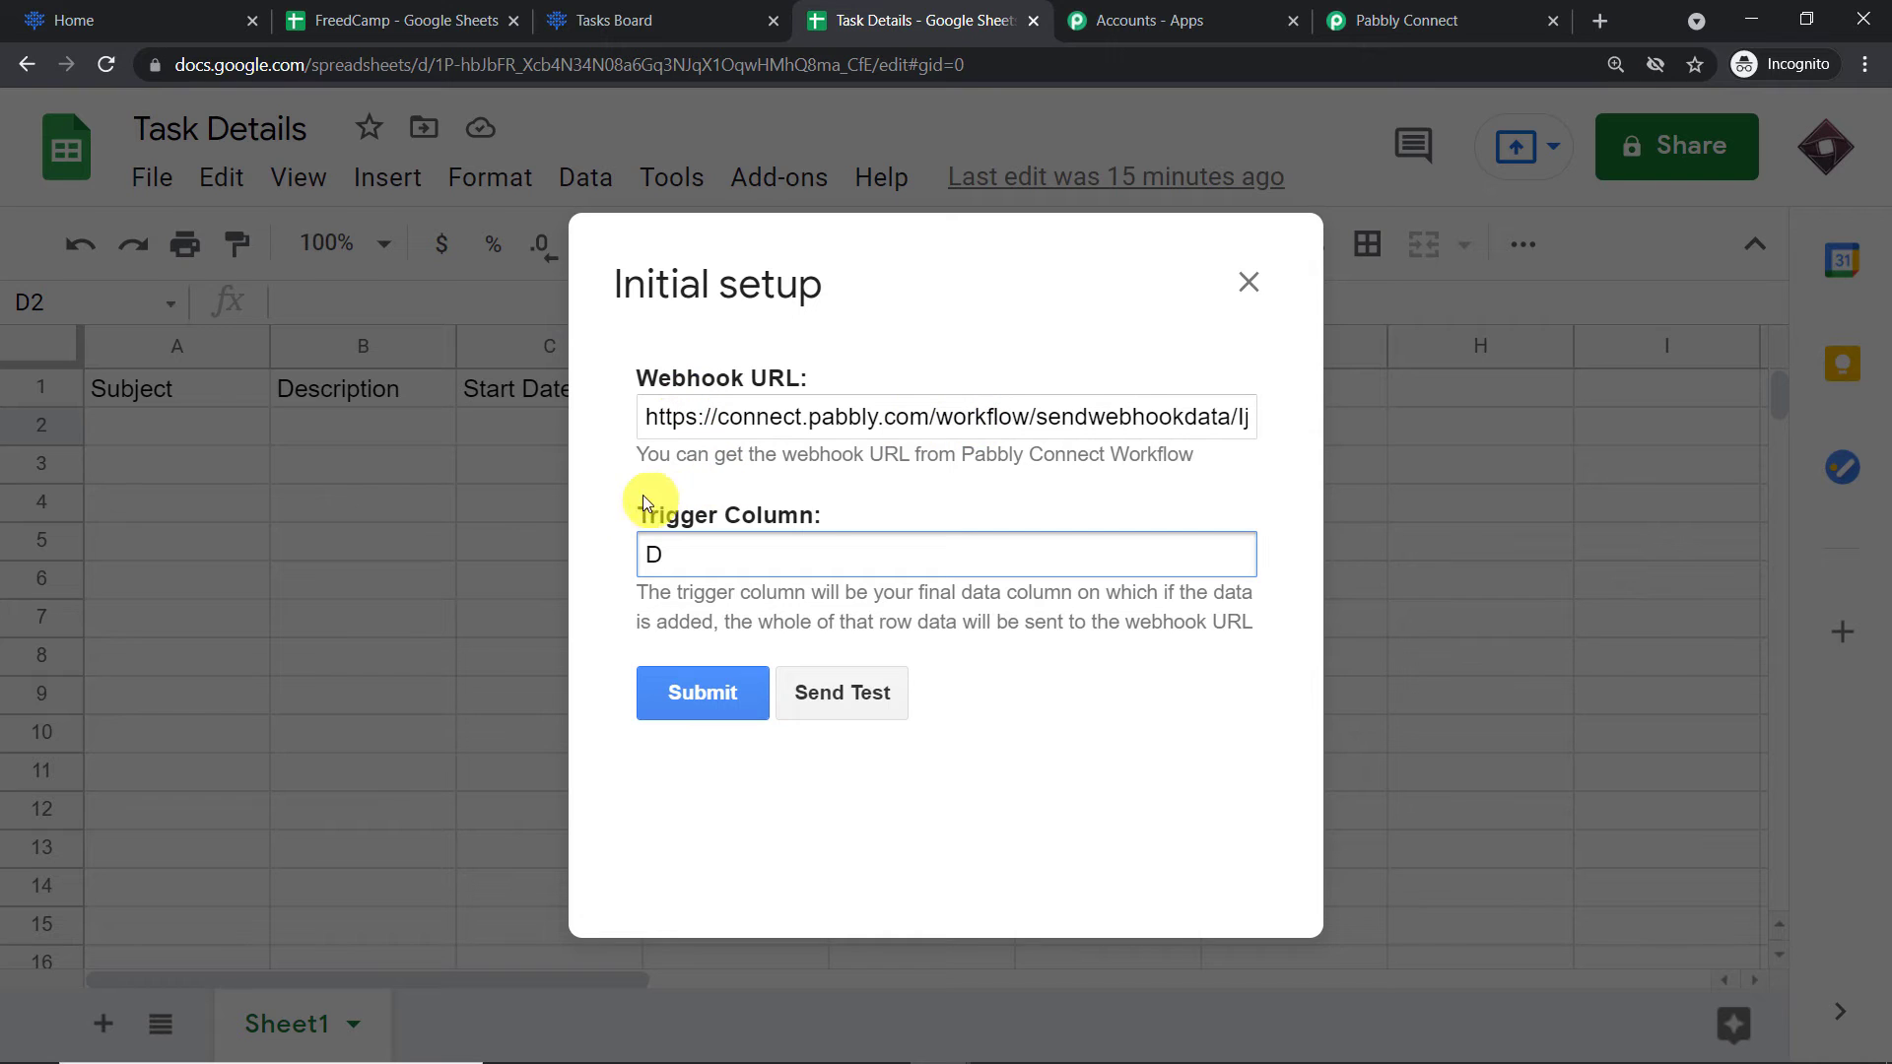
{"action": "left_click", "coordinate": [732, 692]}
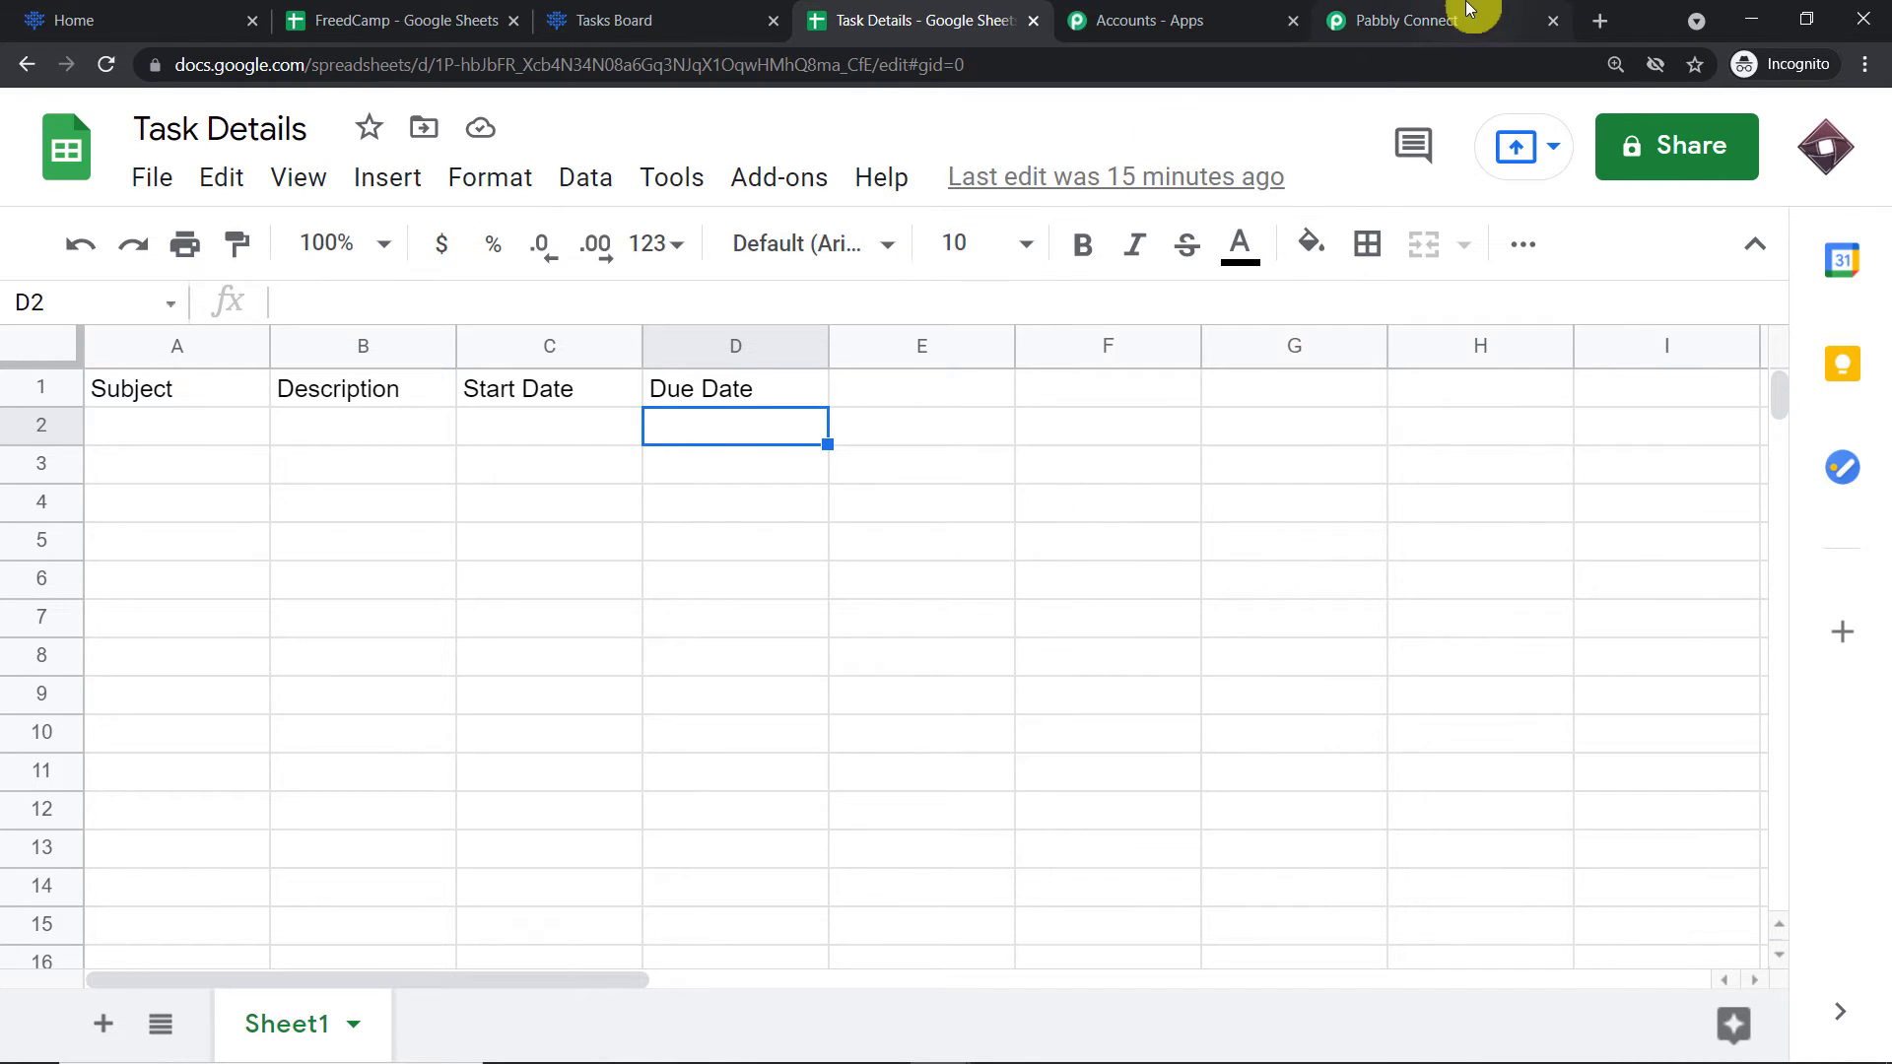
Enable Send On Event for the Pabbly Connect Webhooks add-on in the Task Details spreadsheet
{"action": "left_click", "coordinate": [816, 185]}
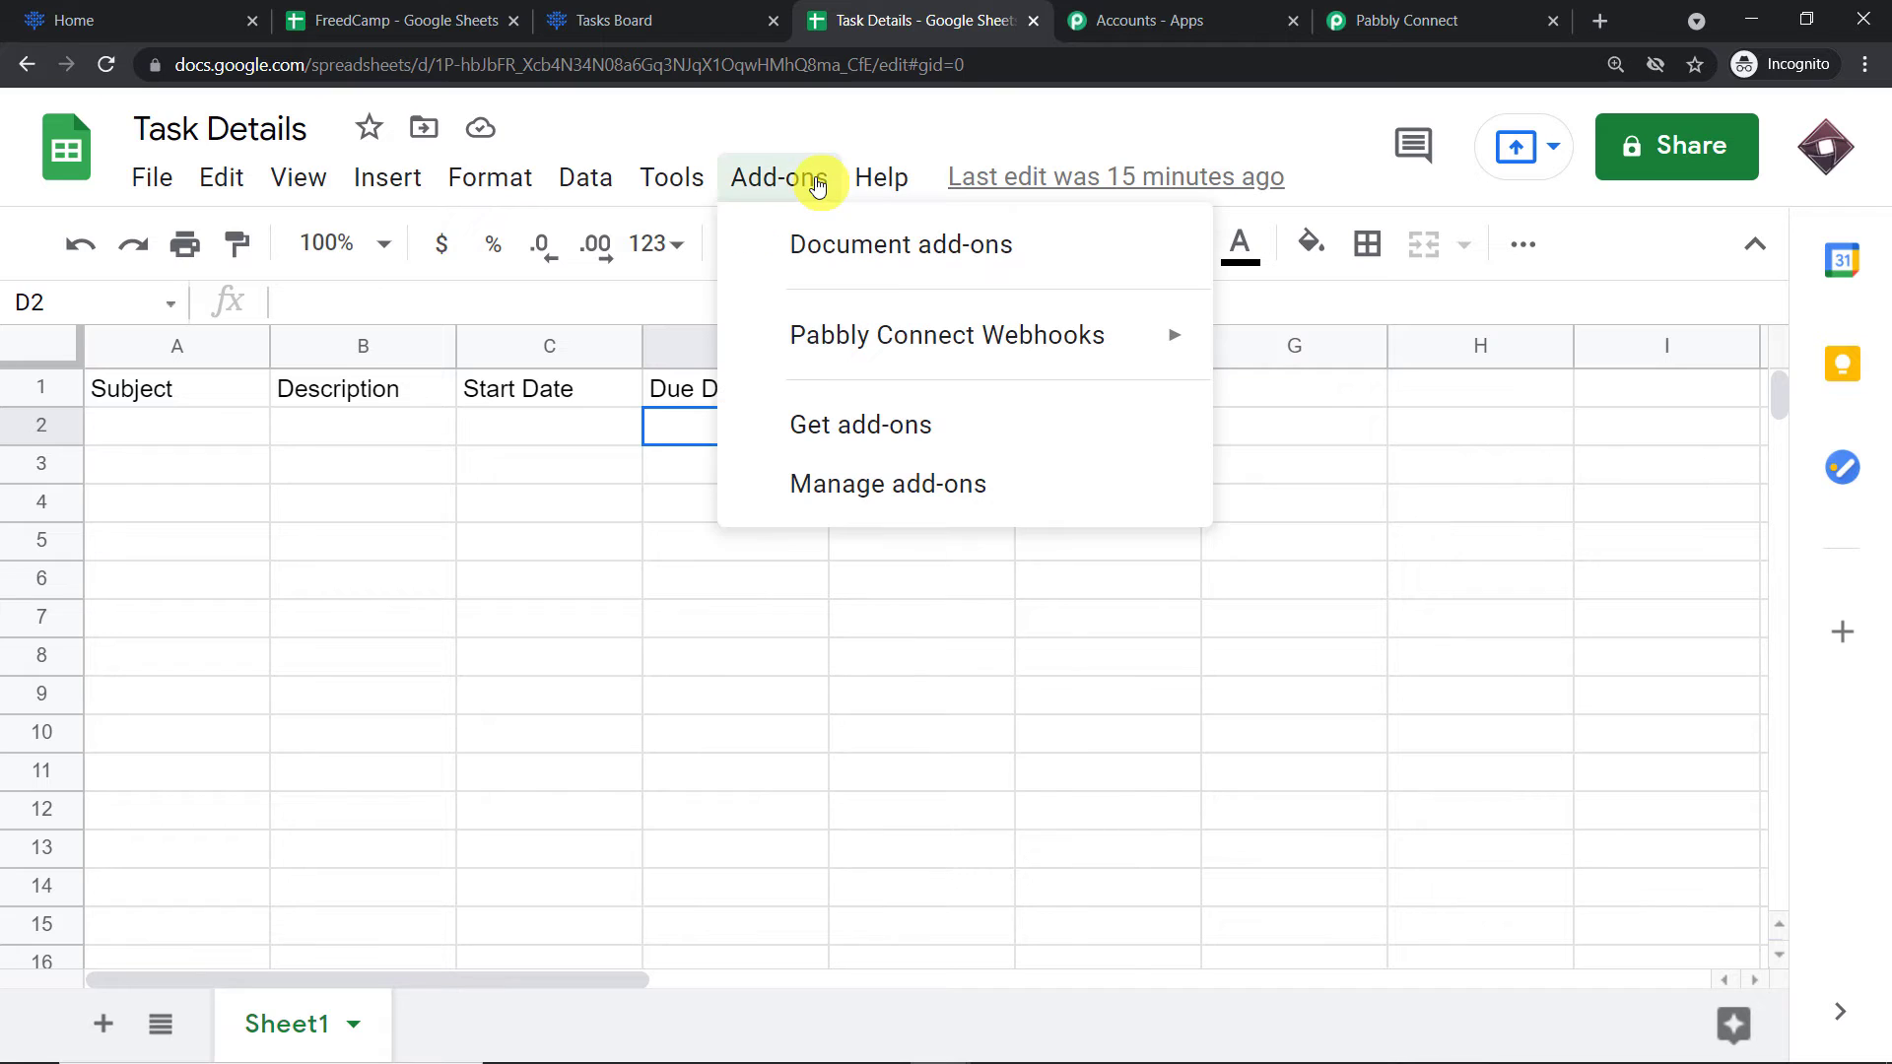
{"action": "mouse_move", "coordinate": [860, 323]}
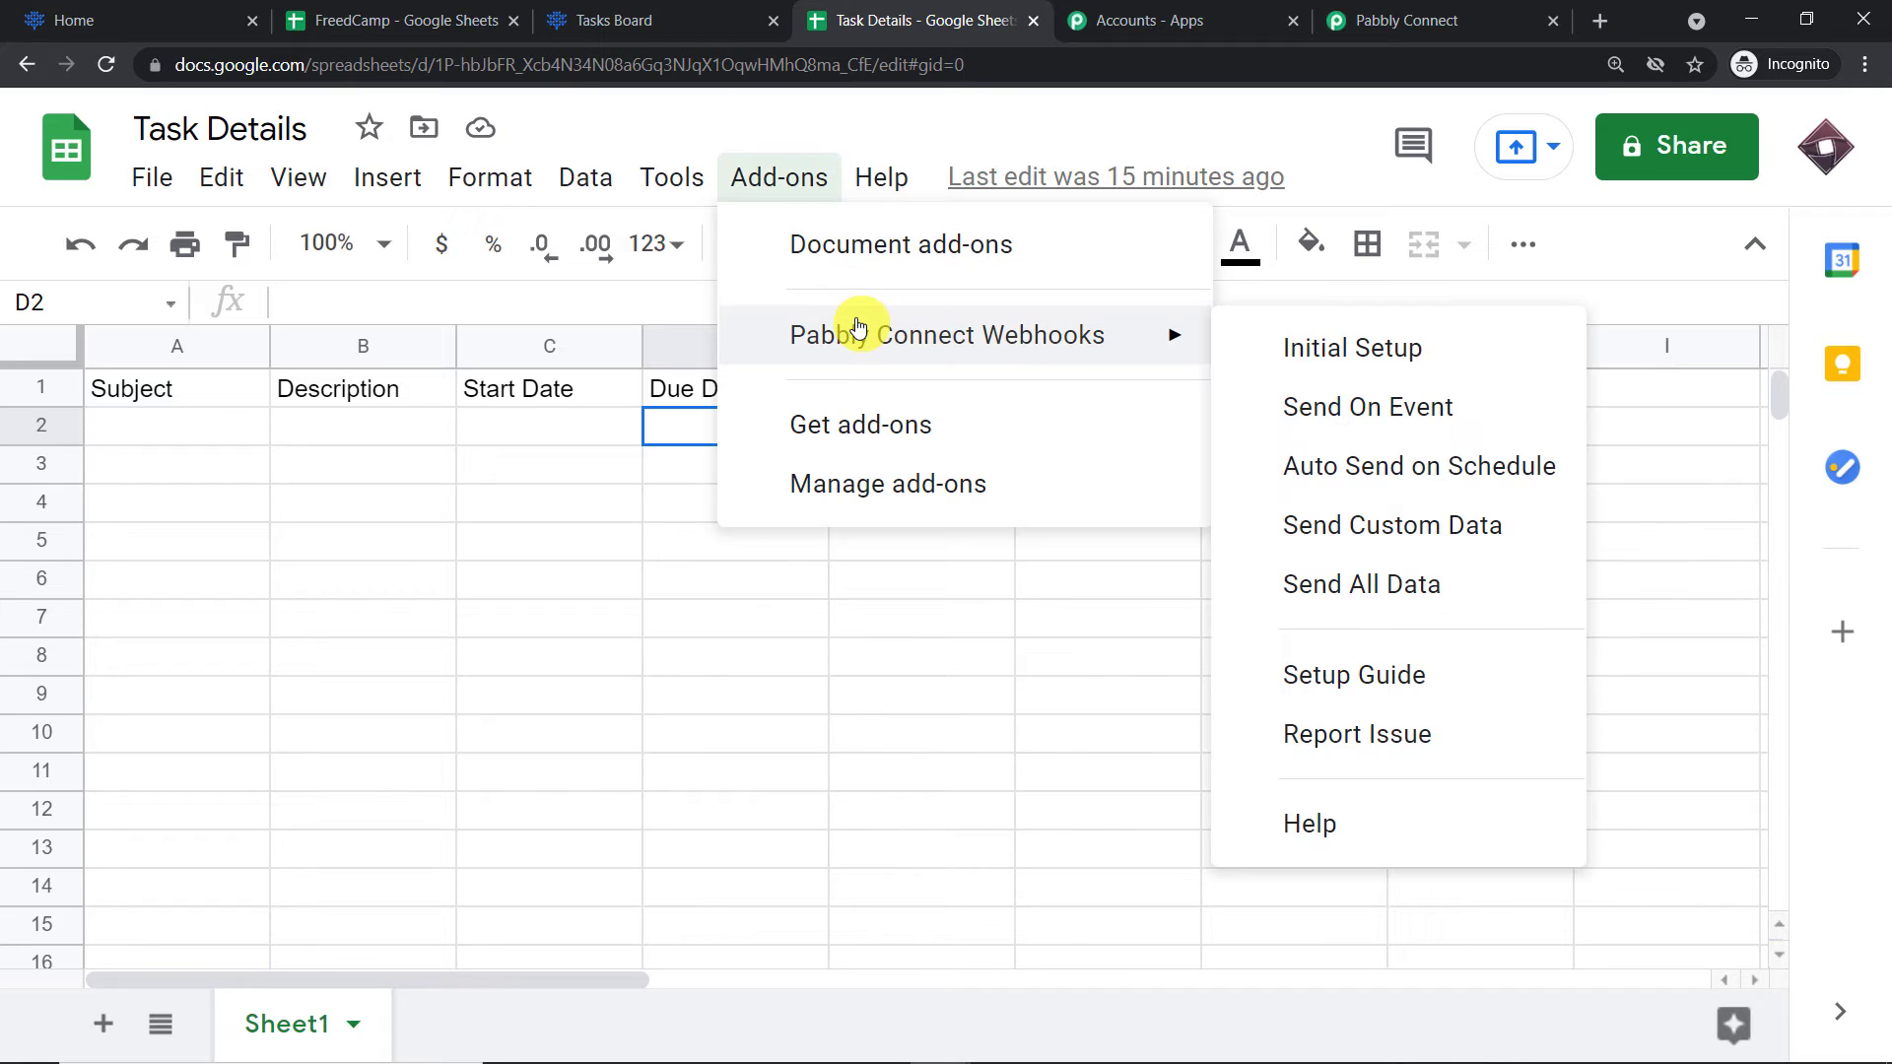
{"action": "left_click", "coordinate": [1360, 408]}
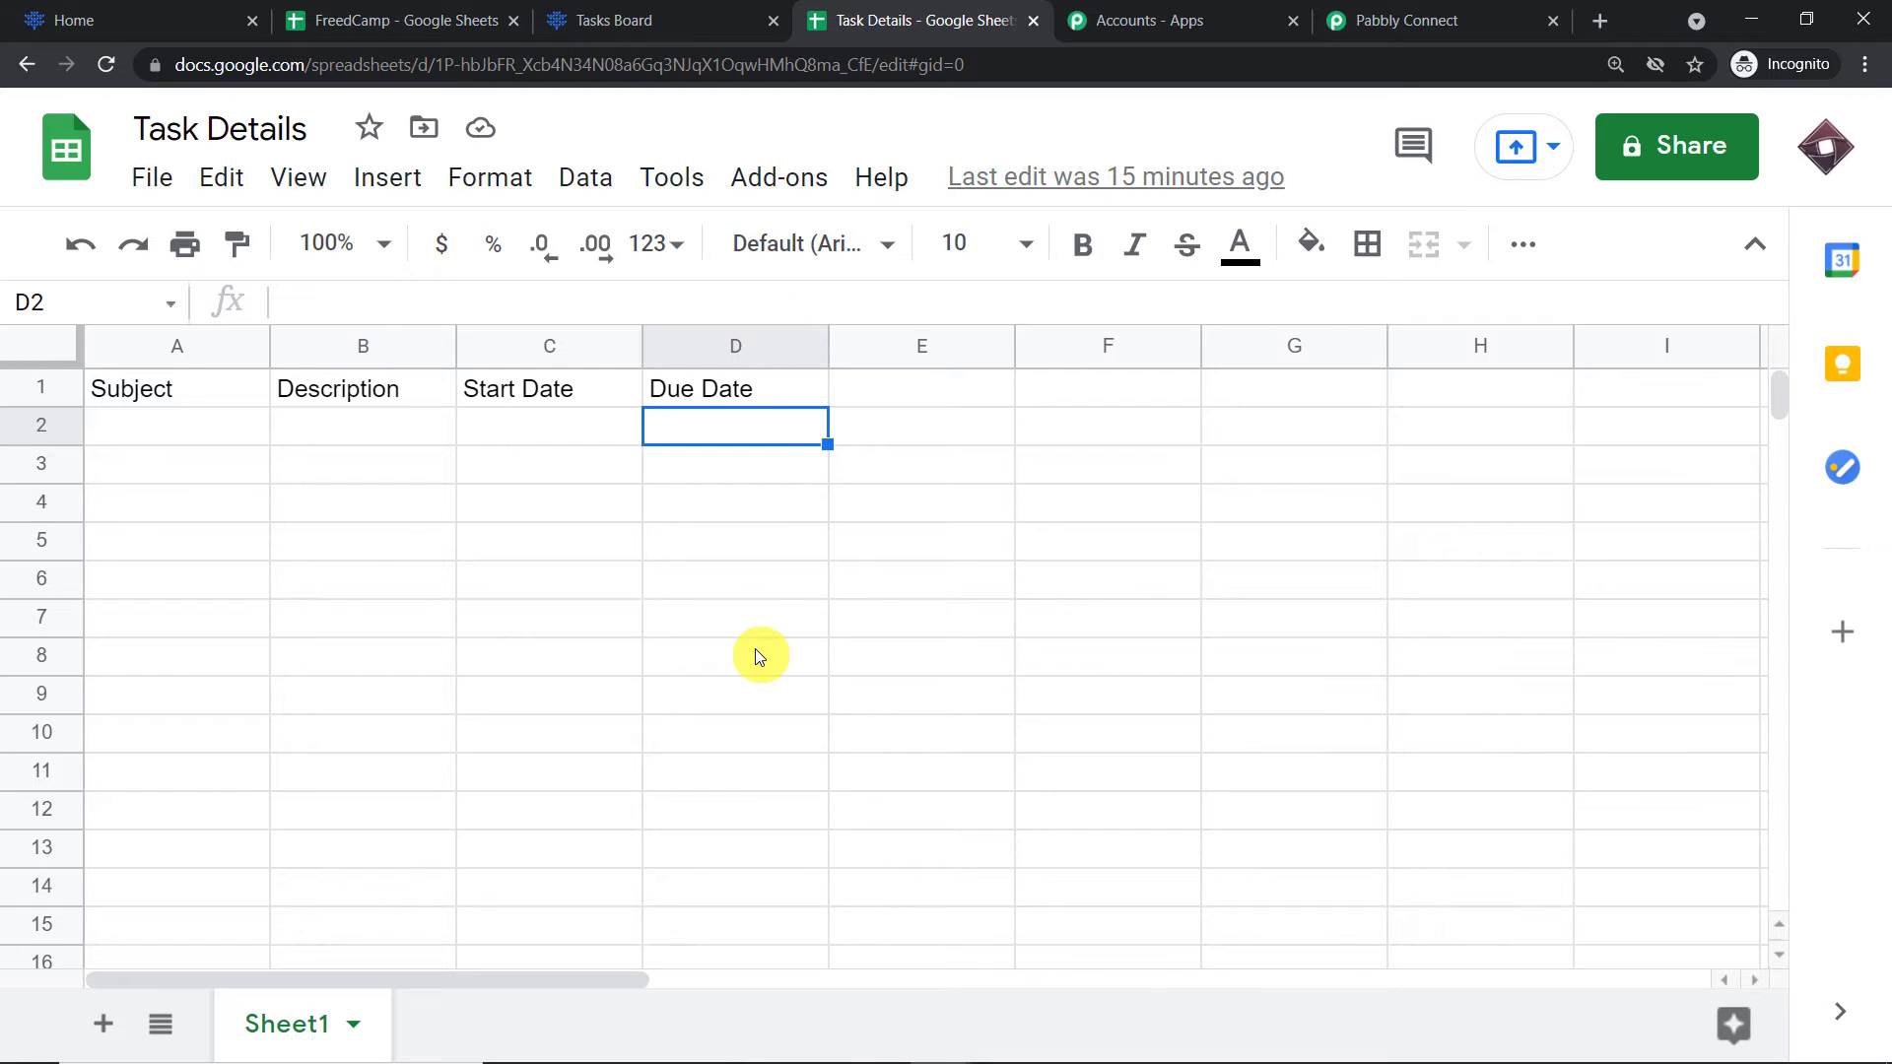
Start capturing the webhook response for the Google Sheets trigger in Pabbly Connect and return to the Task Details spreadsheet
{"action": "left_click", "coordinate": [1394, 12]}
{"action": "scroll", "coordinate": [1173, 236], "scroll_direction": "down", "scroll_amount": 4}
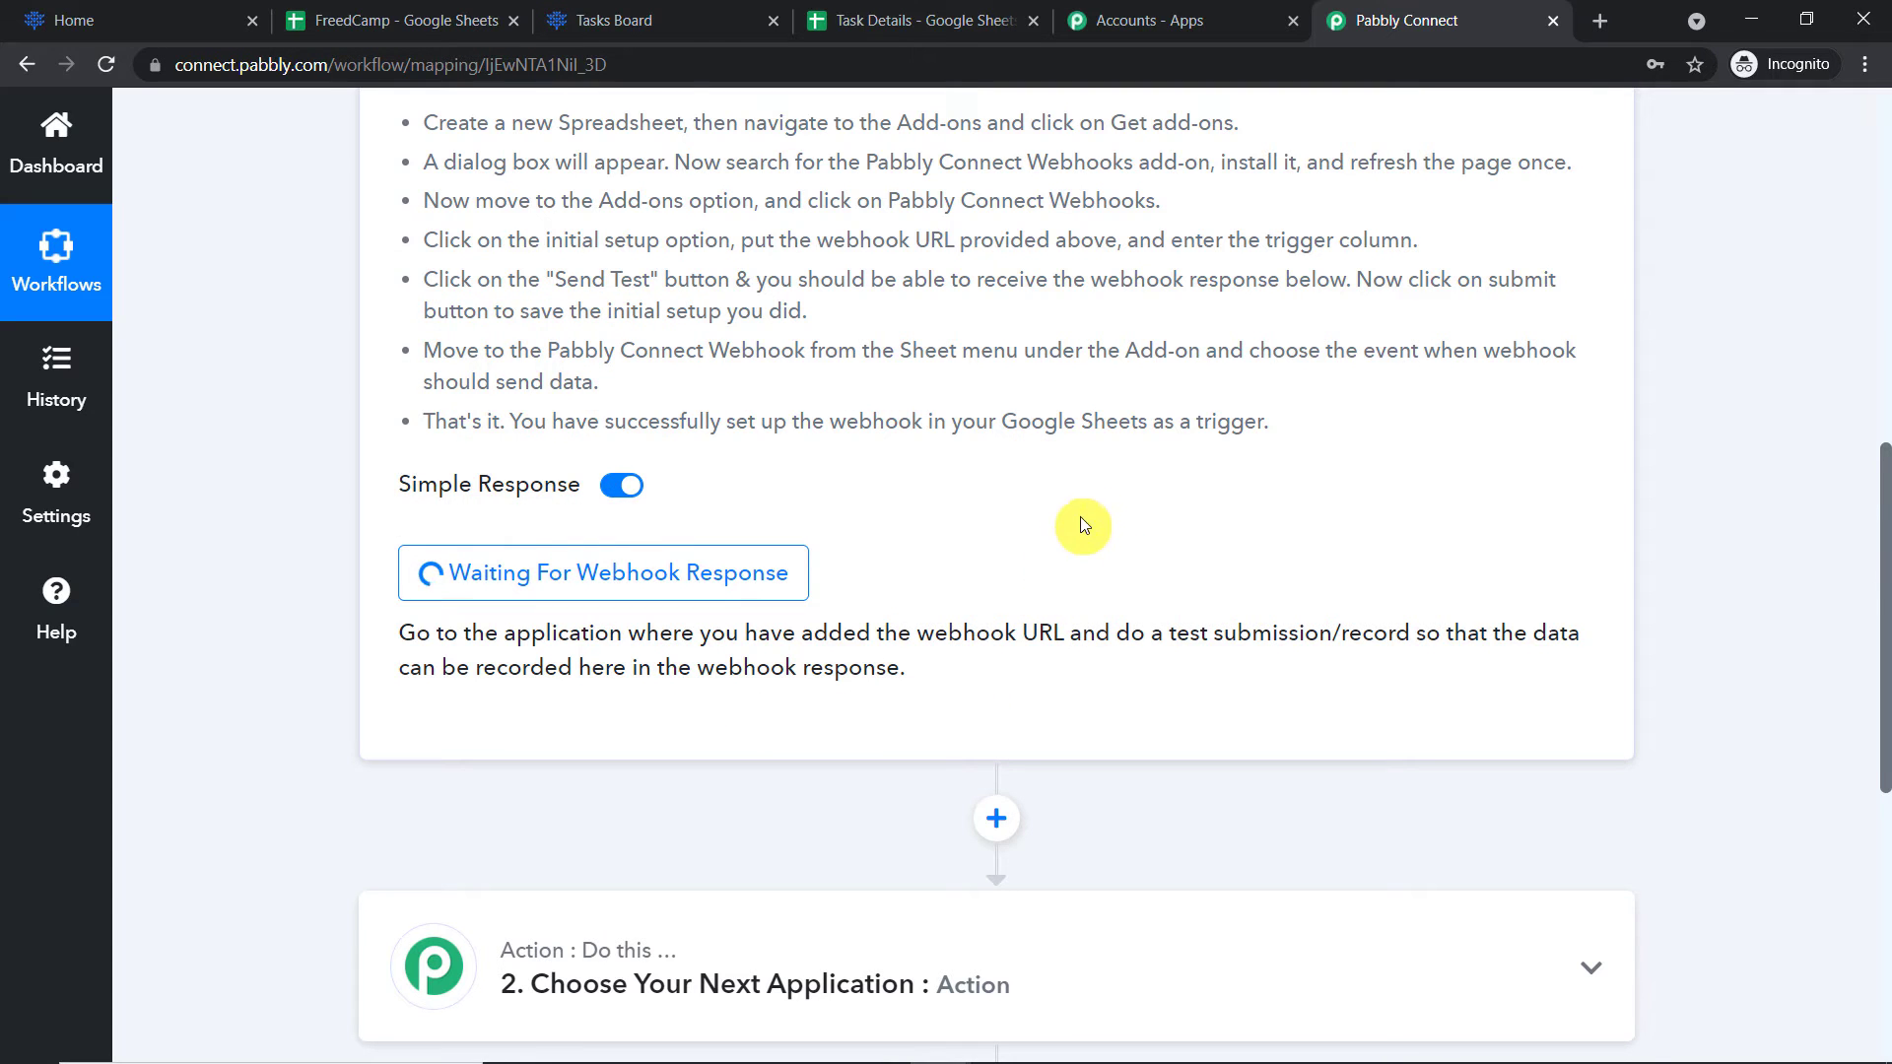
{"action": "scroll", "coordinate": [1084, 512], "scroll_direction": "up", "scroll_amount": 4}
{"action": "left_click", "coordinate": [885, 26]}
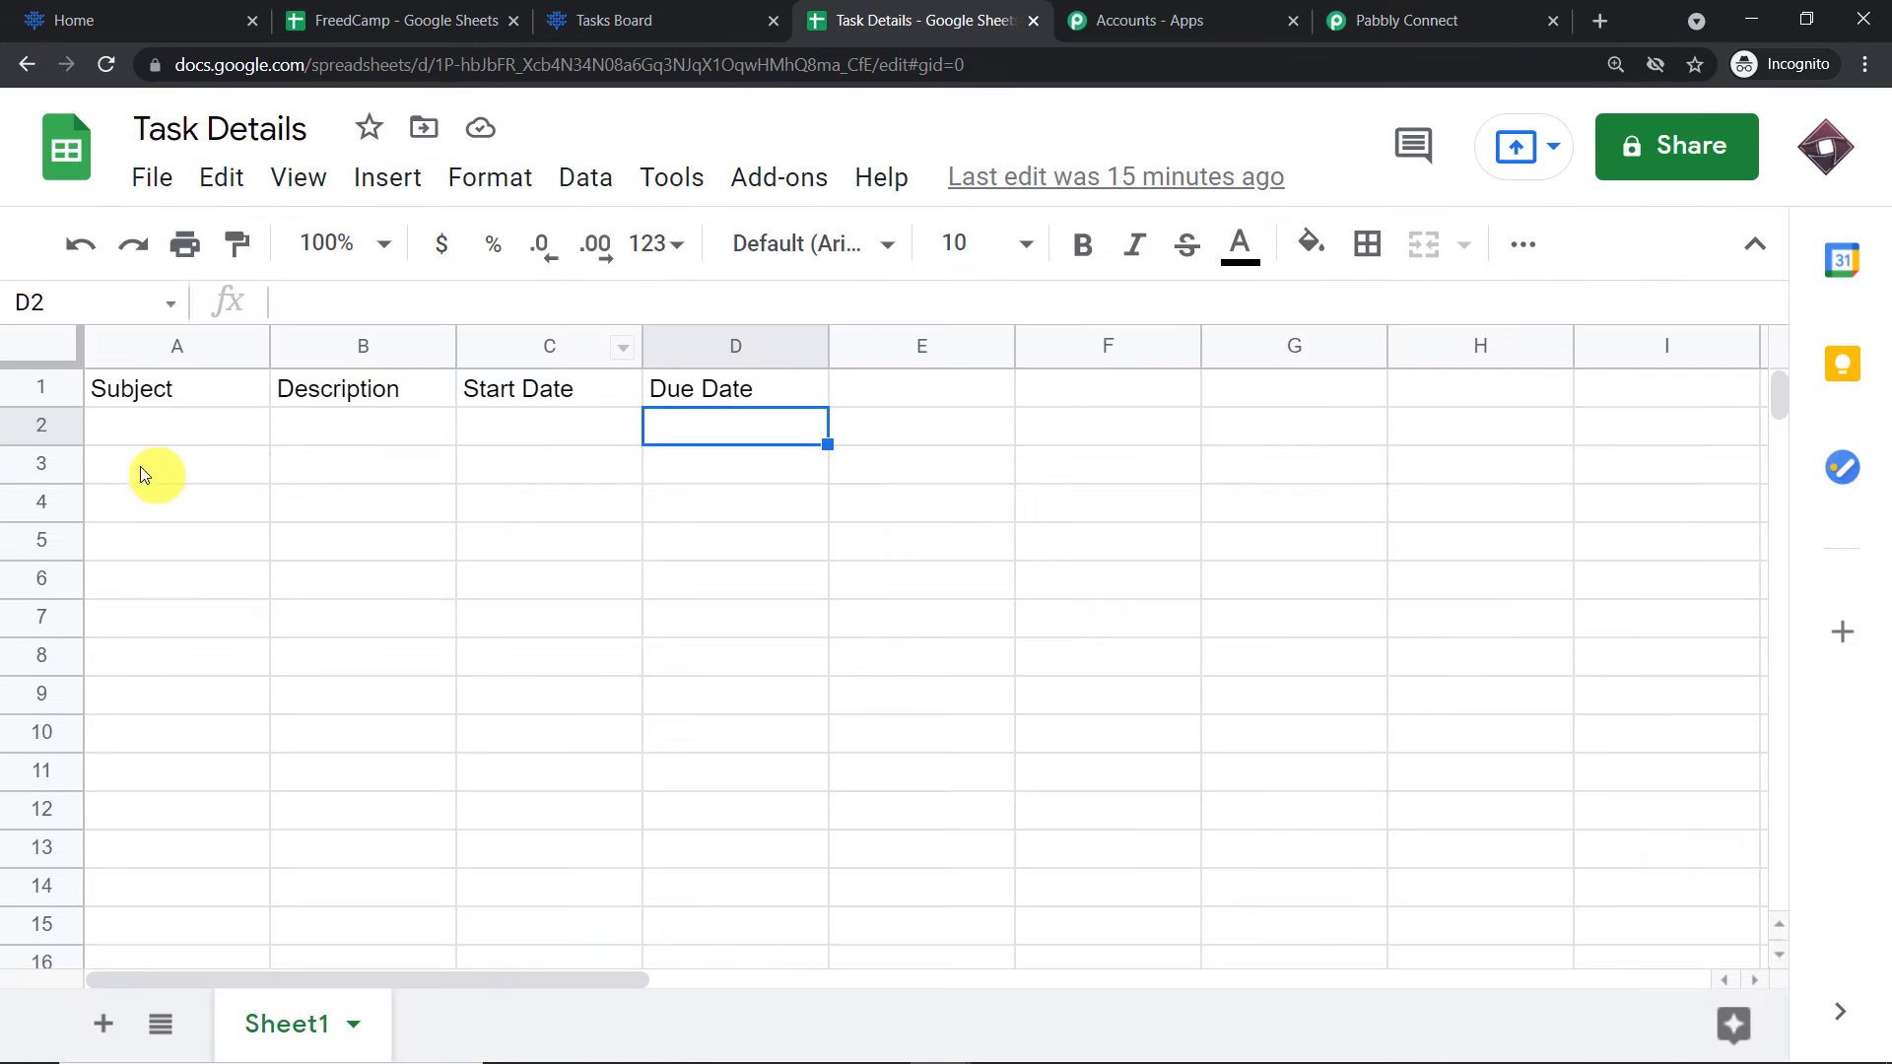
In row 2, enter the subject "Upgrade Macintosh" and the description "OS Lion is here"
{"action": "left_click", "coordinate": [128, 436]}
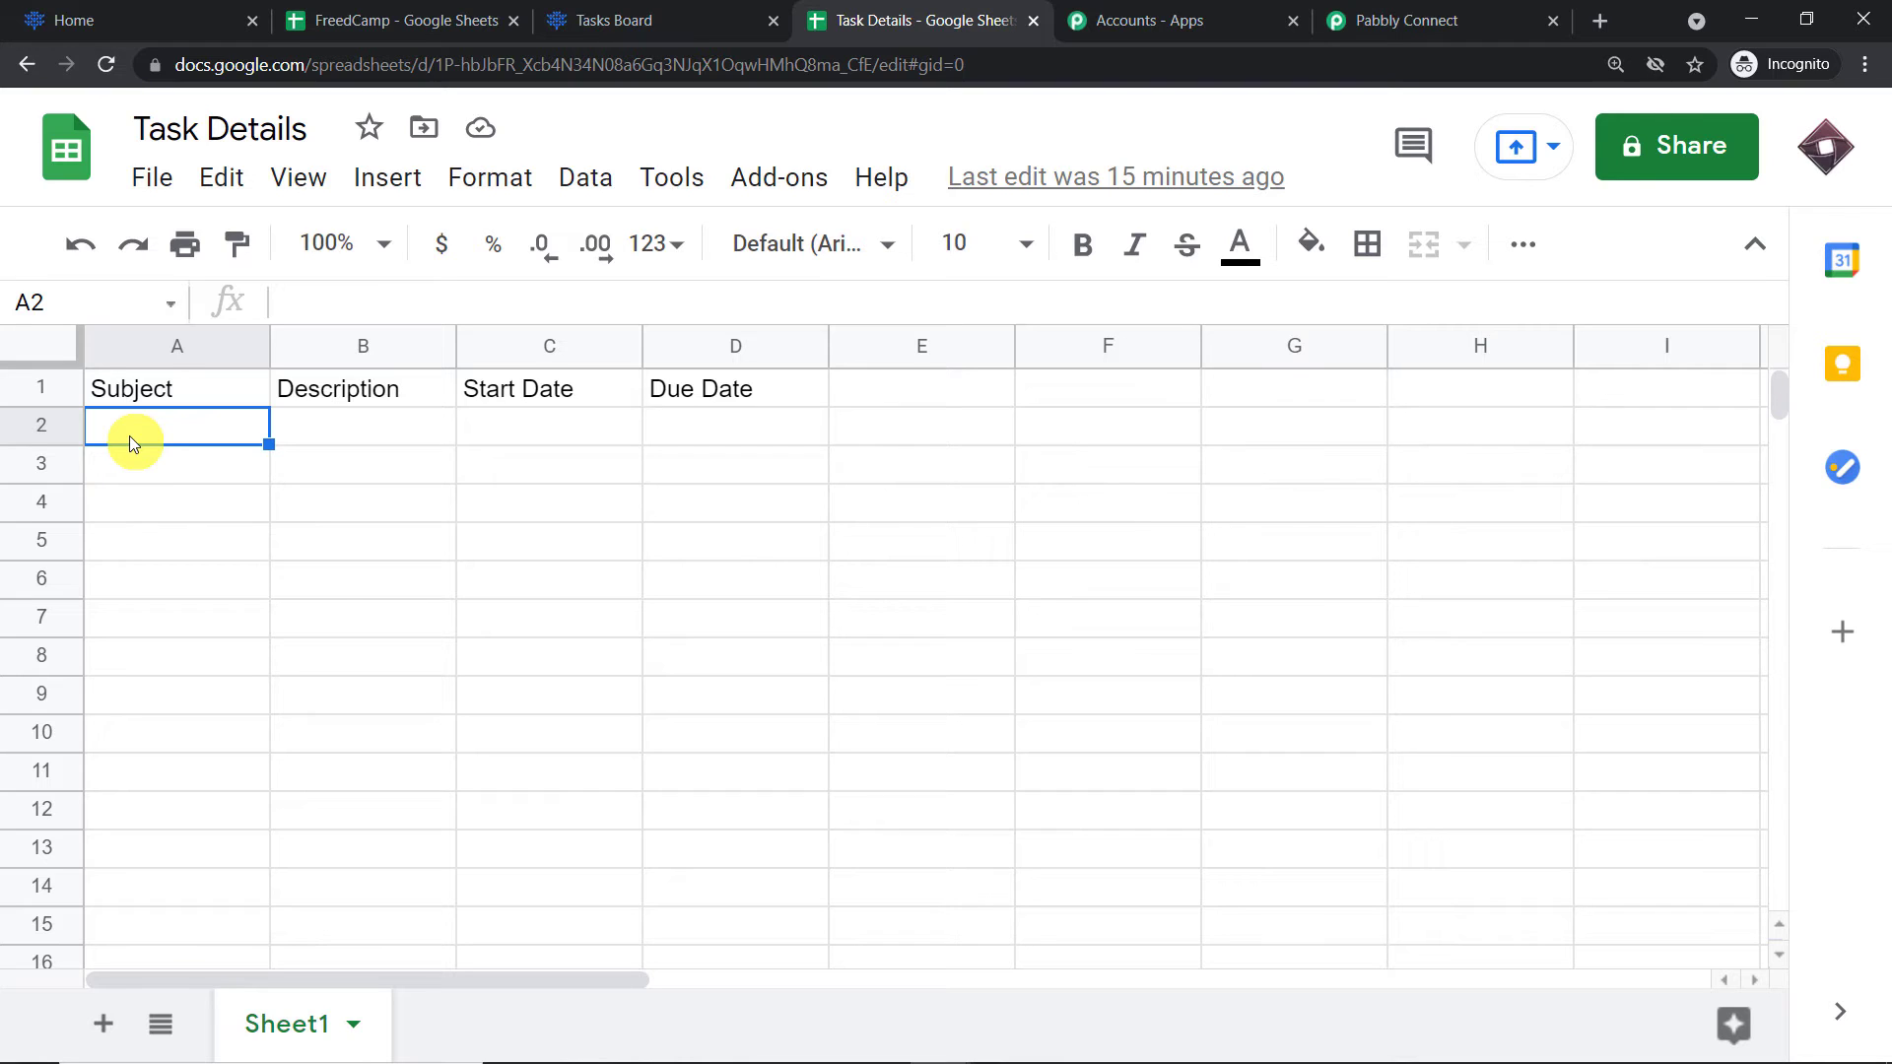
{"action": "type", "text": "Up"}
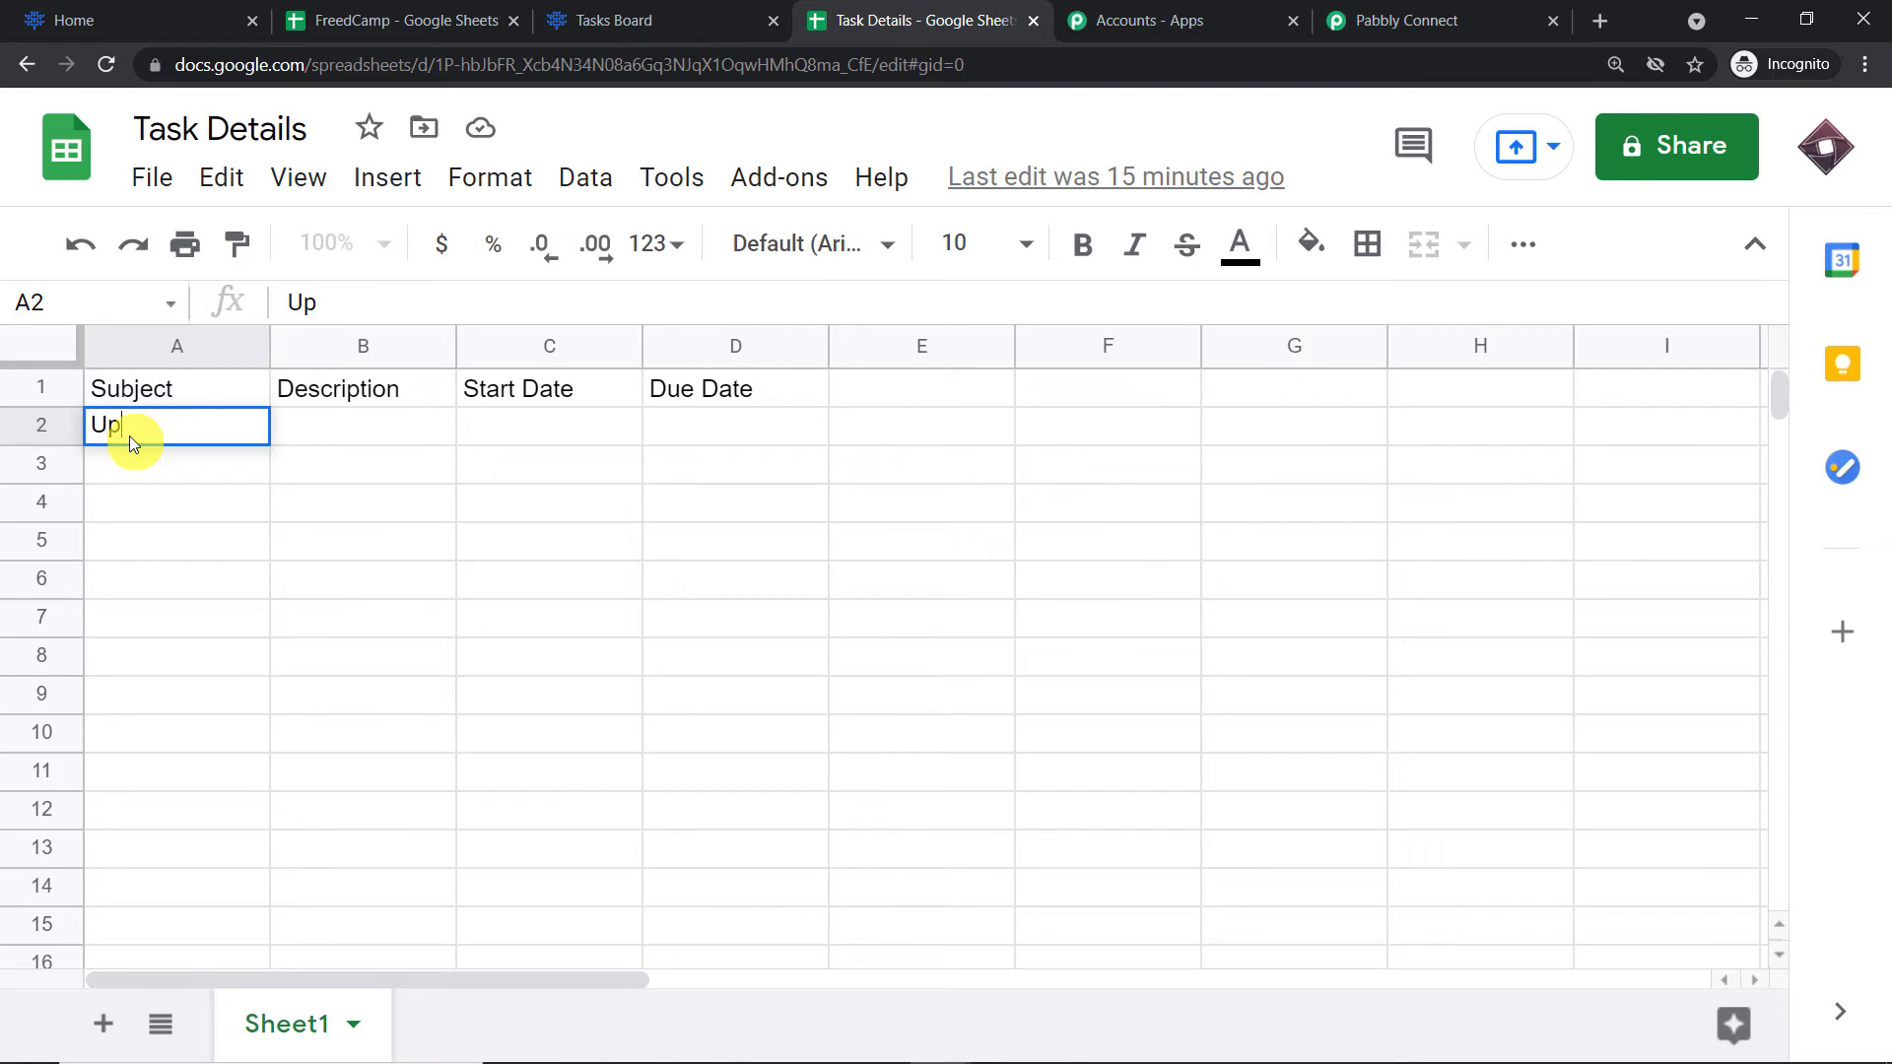
{"action": "type", "text": "grade Macintosh"}
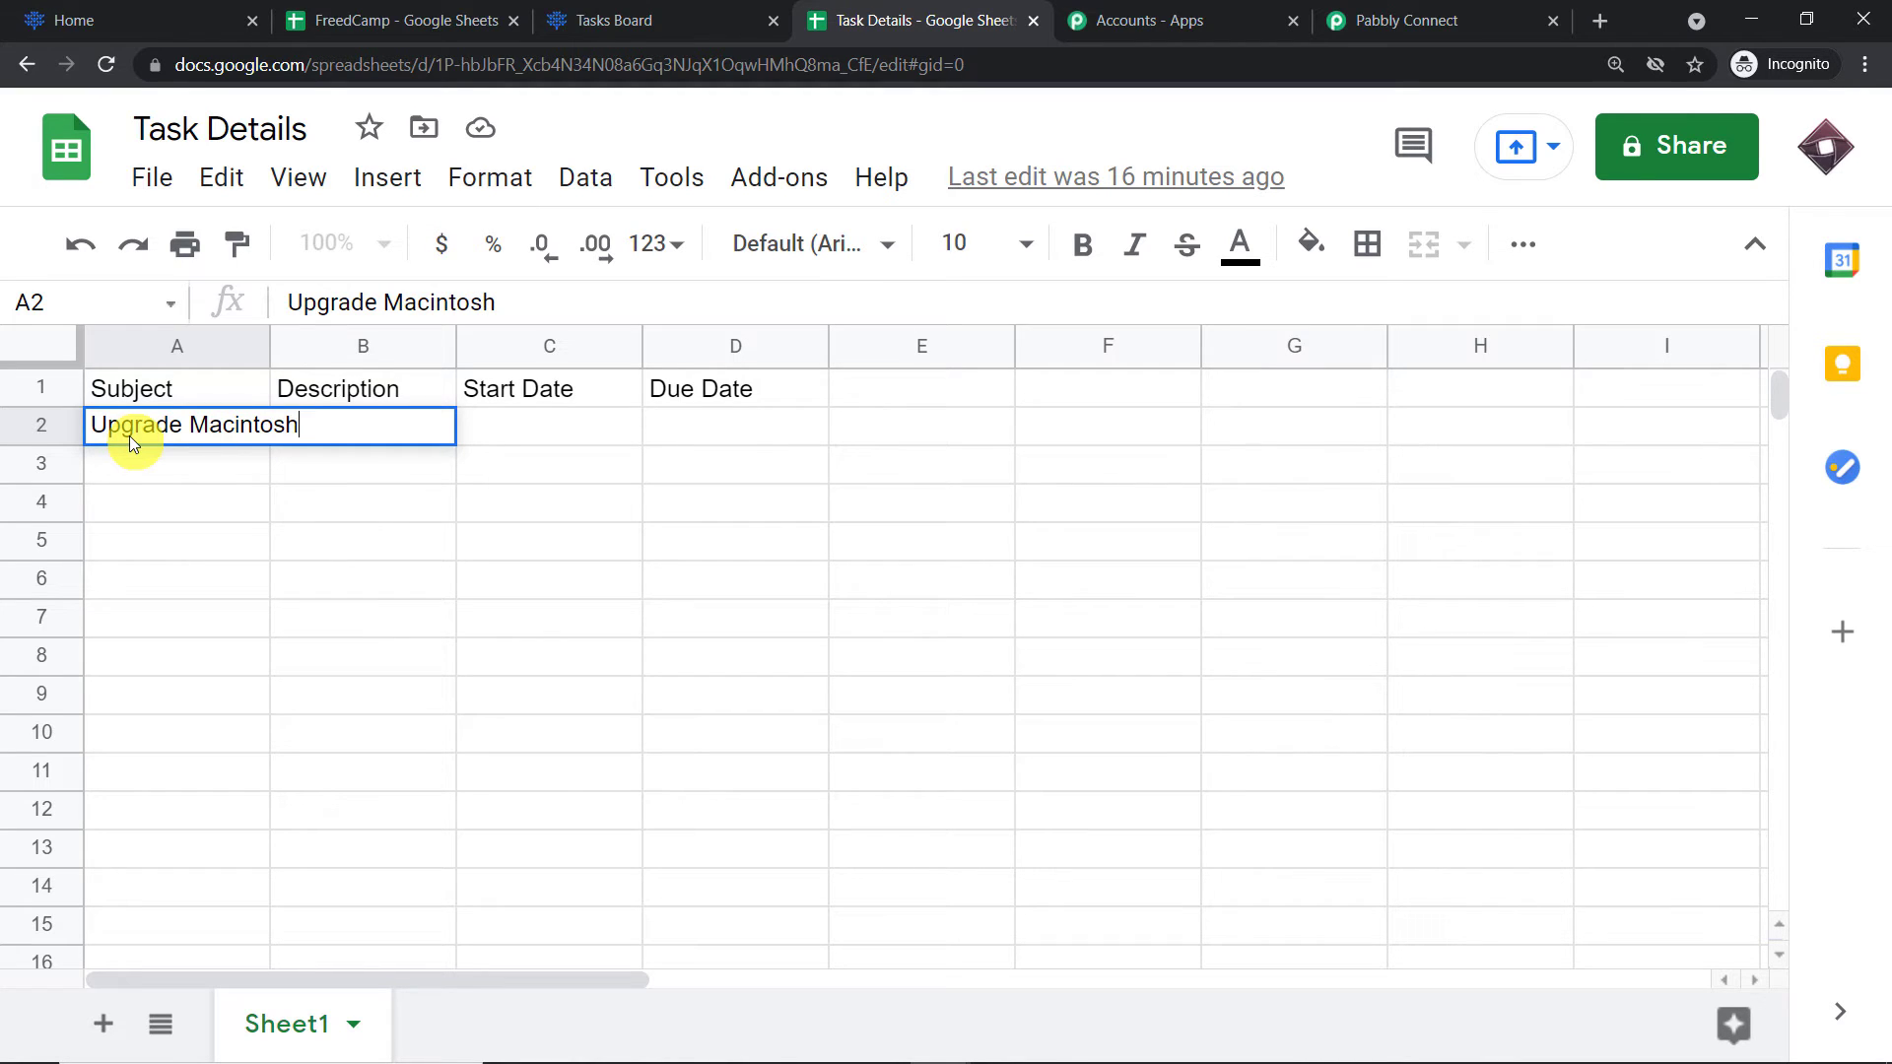
{"action": "left_click", "coordinate": [171, 547]}
{"action": "left_click", "coordinate": [322, 436]}
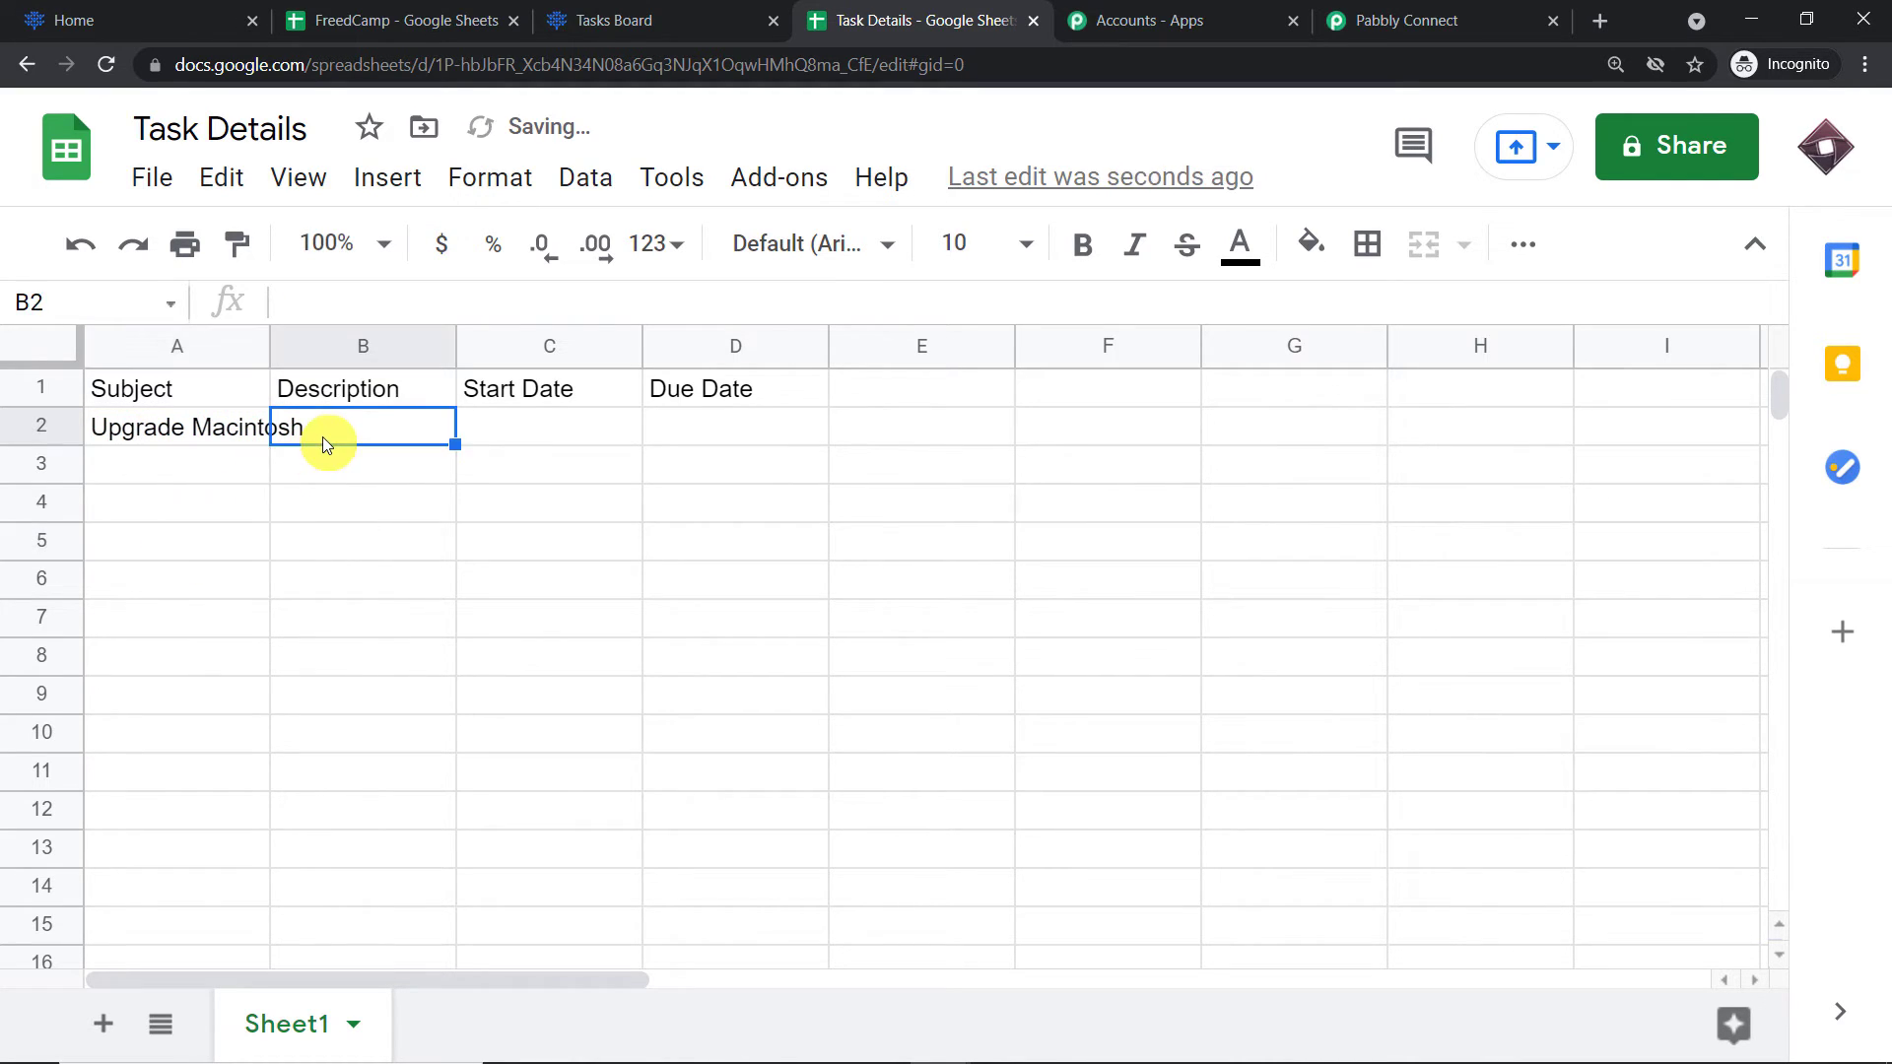
{"action": "type", "text": "OS"}
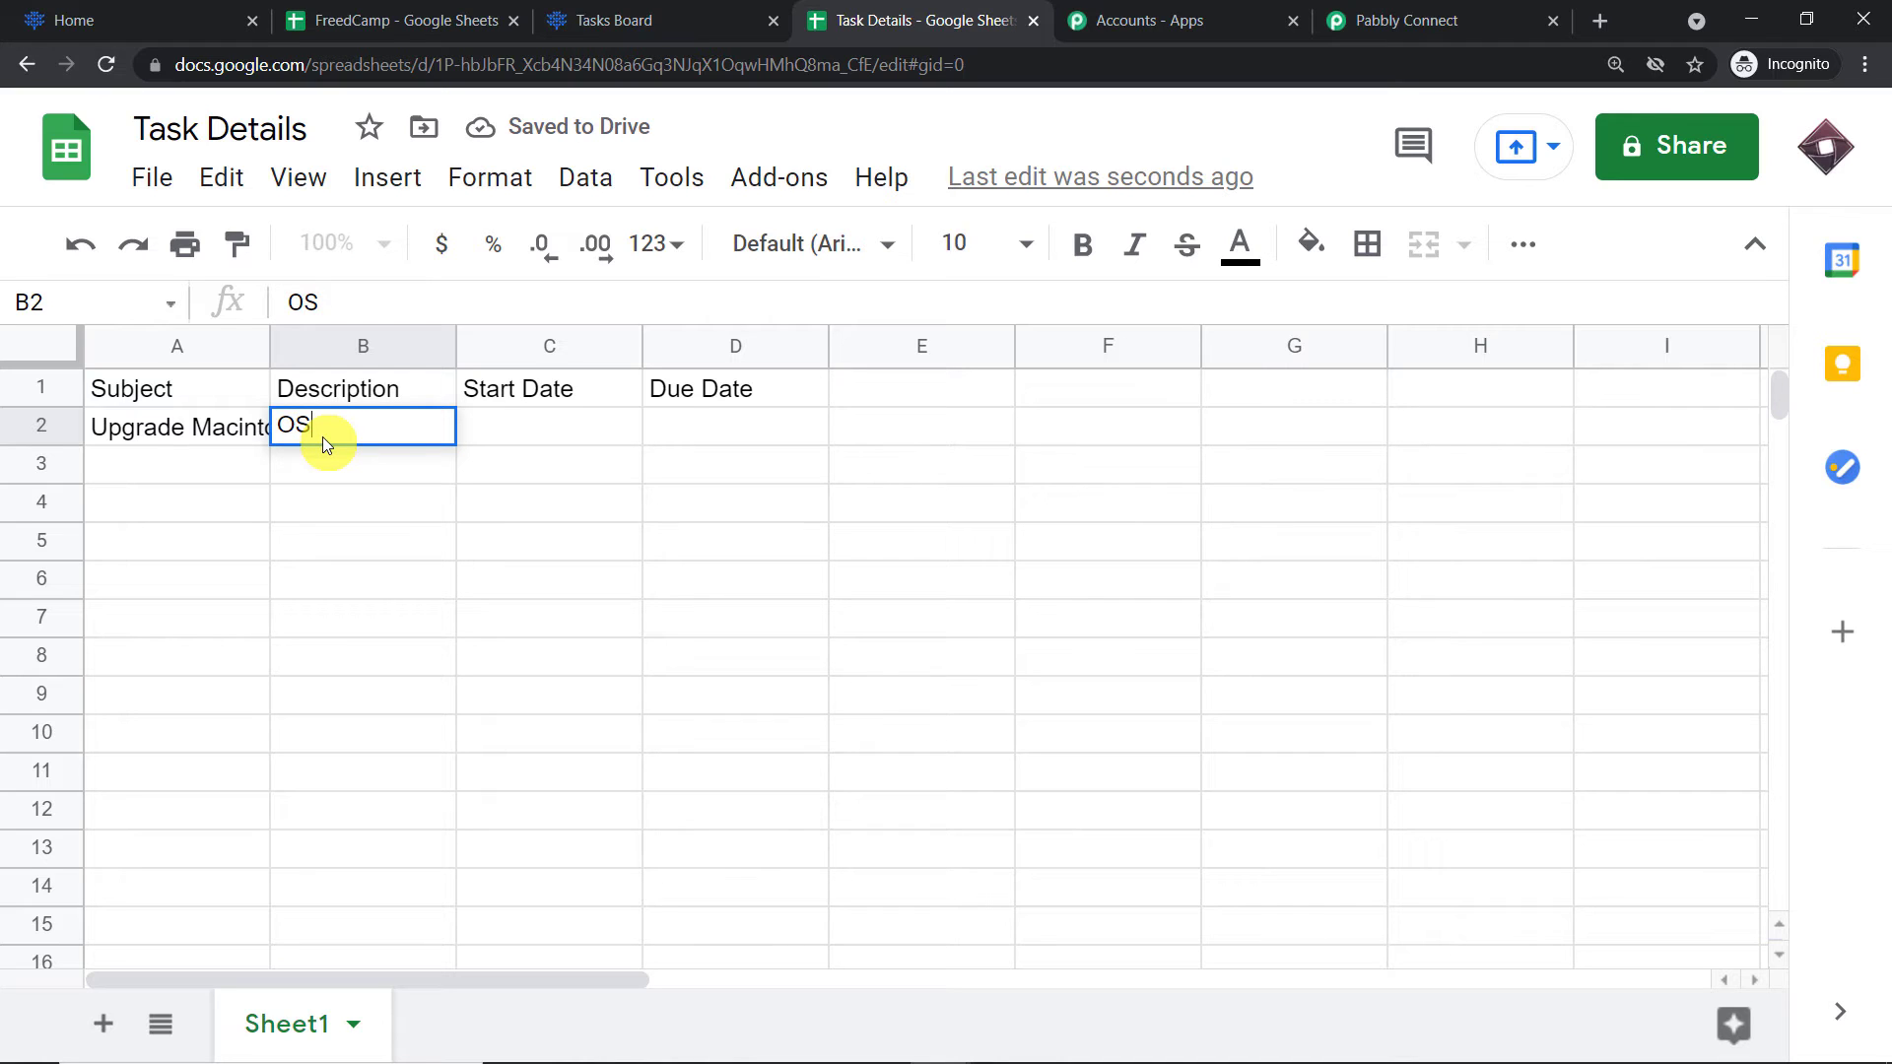
{"action": "type", "text": " Lion is here"}
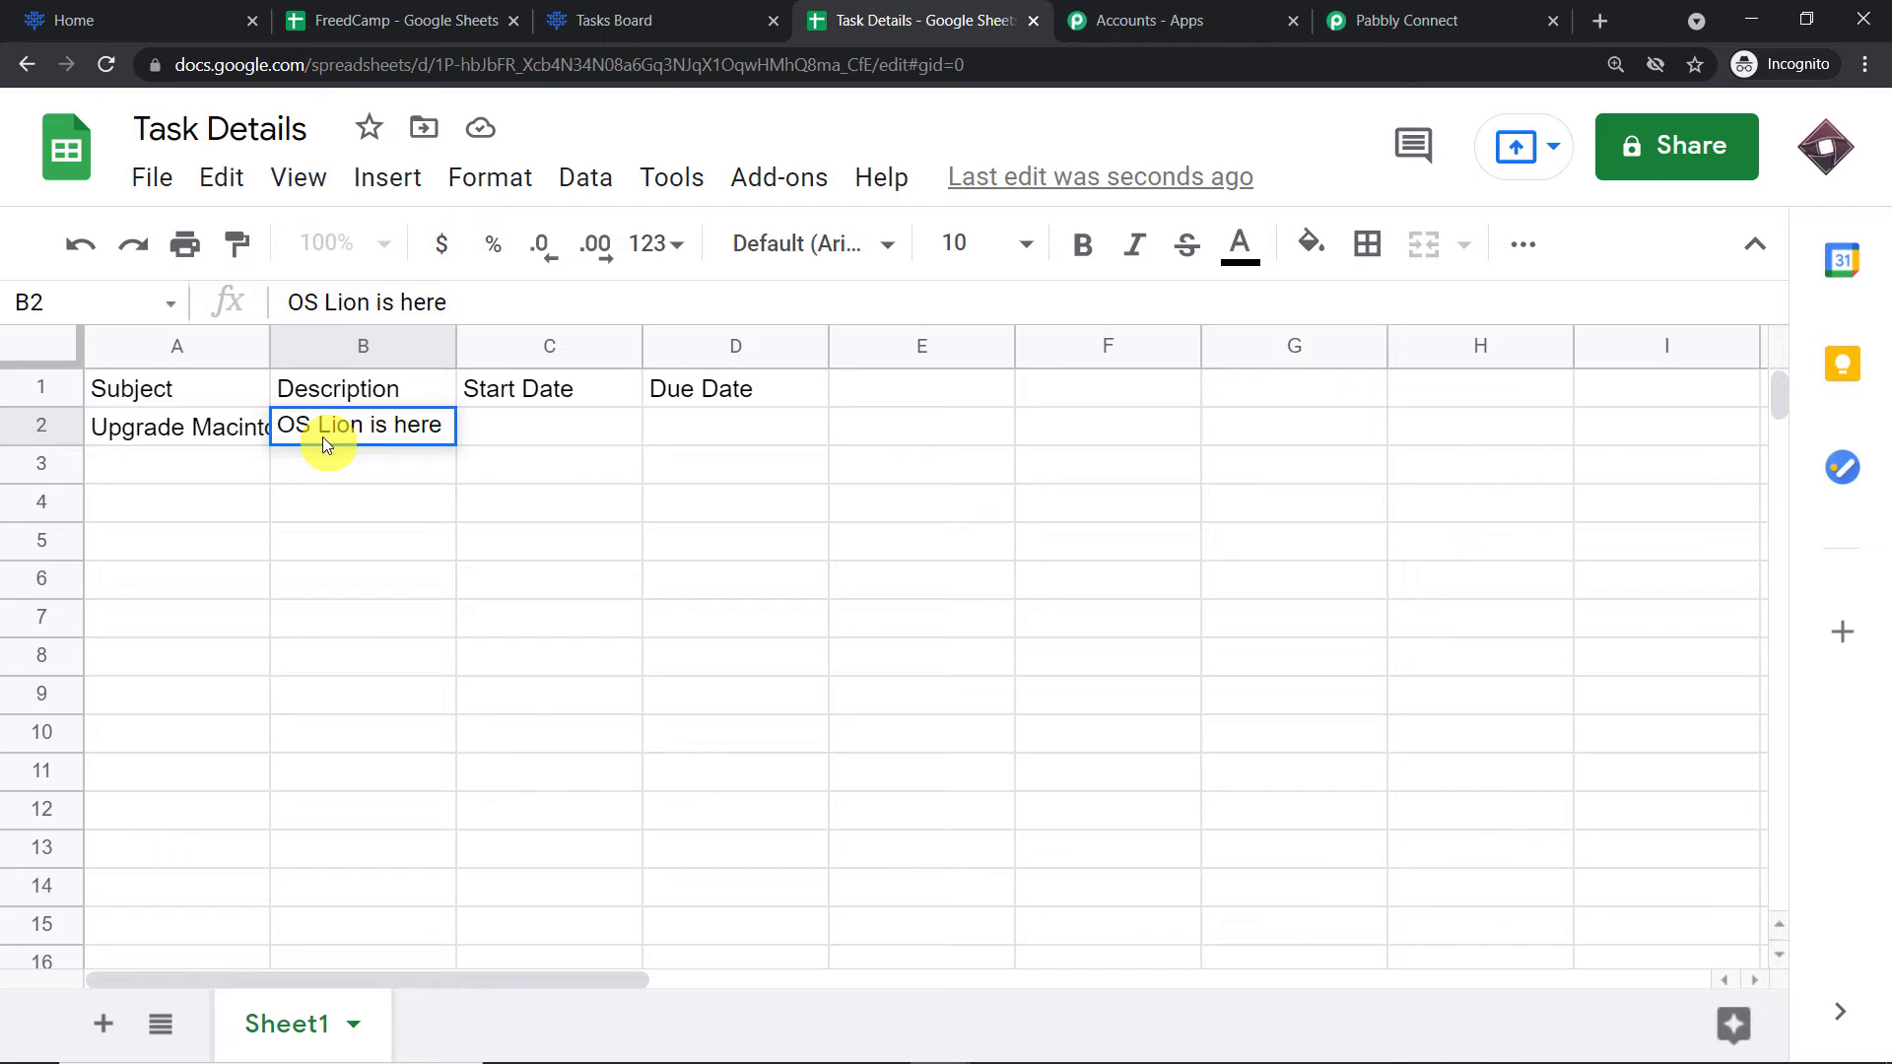
{"action": "left_click", "coordinate": [345, 504]}
In row 2, enter the start date 2021-07-24 and the due date 2021-07-30
{"action": "left_click", "coordinate": [506, 423]}
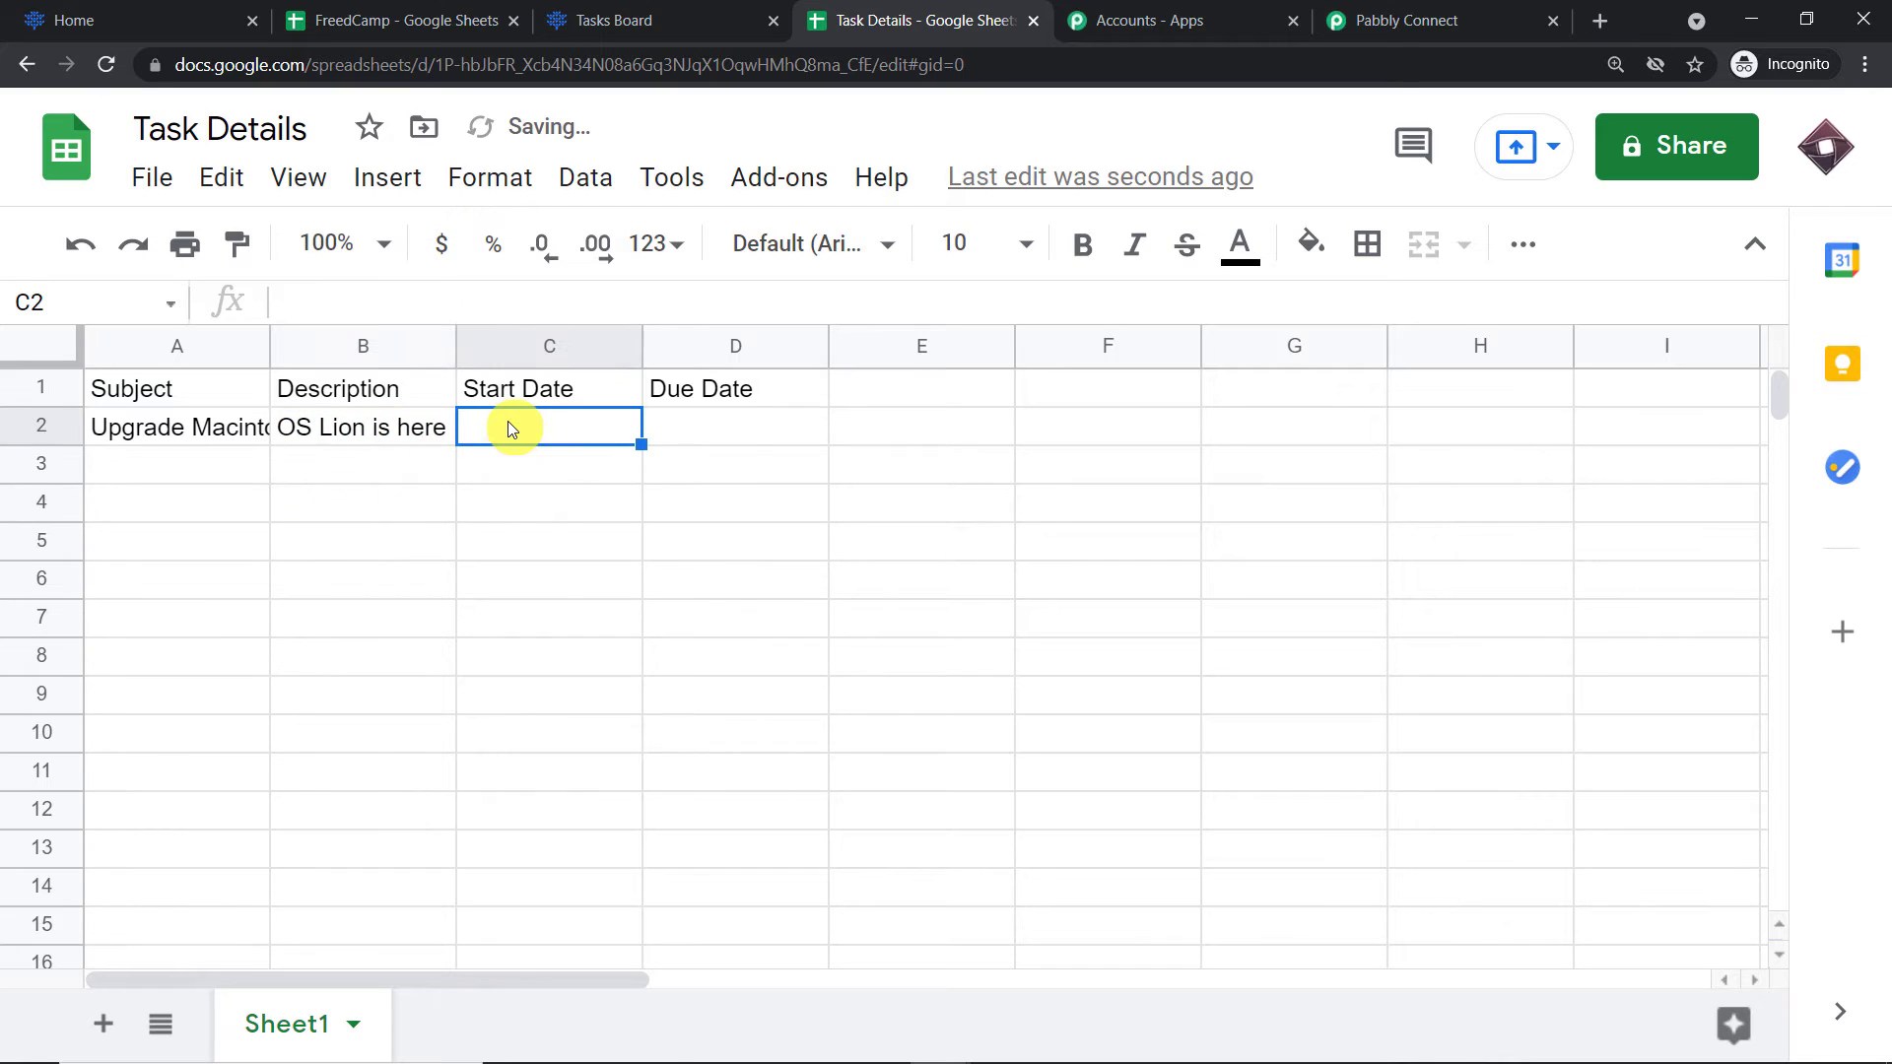
{"action": "type", "text": "2021-"}
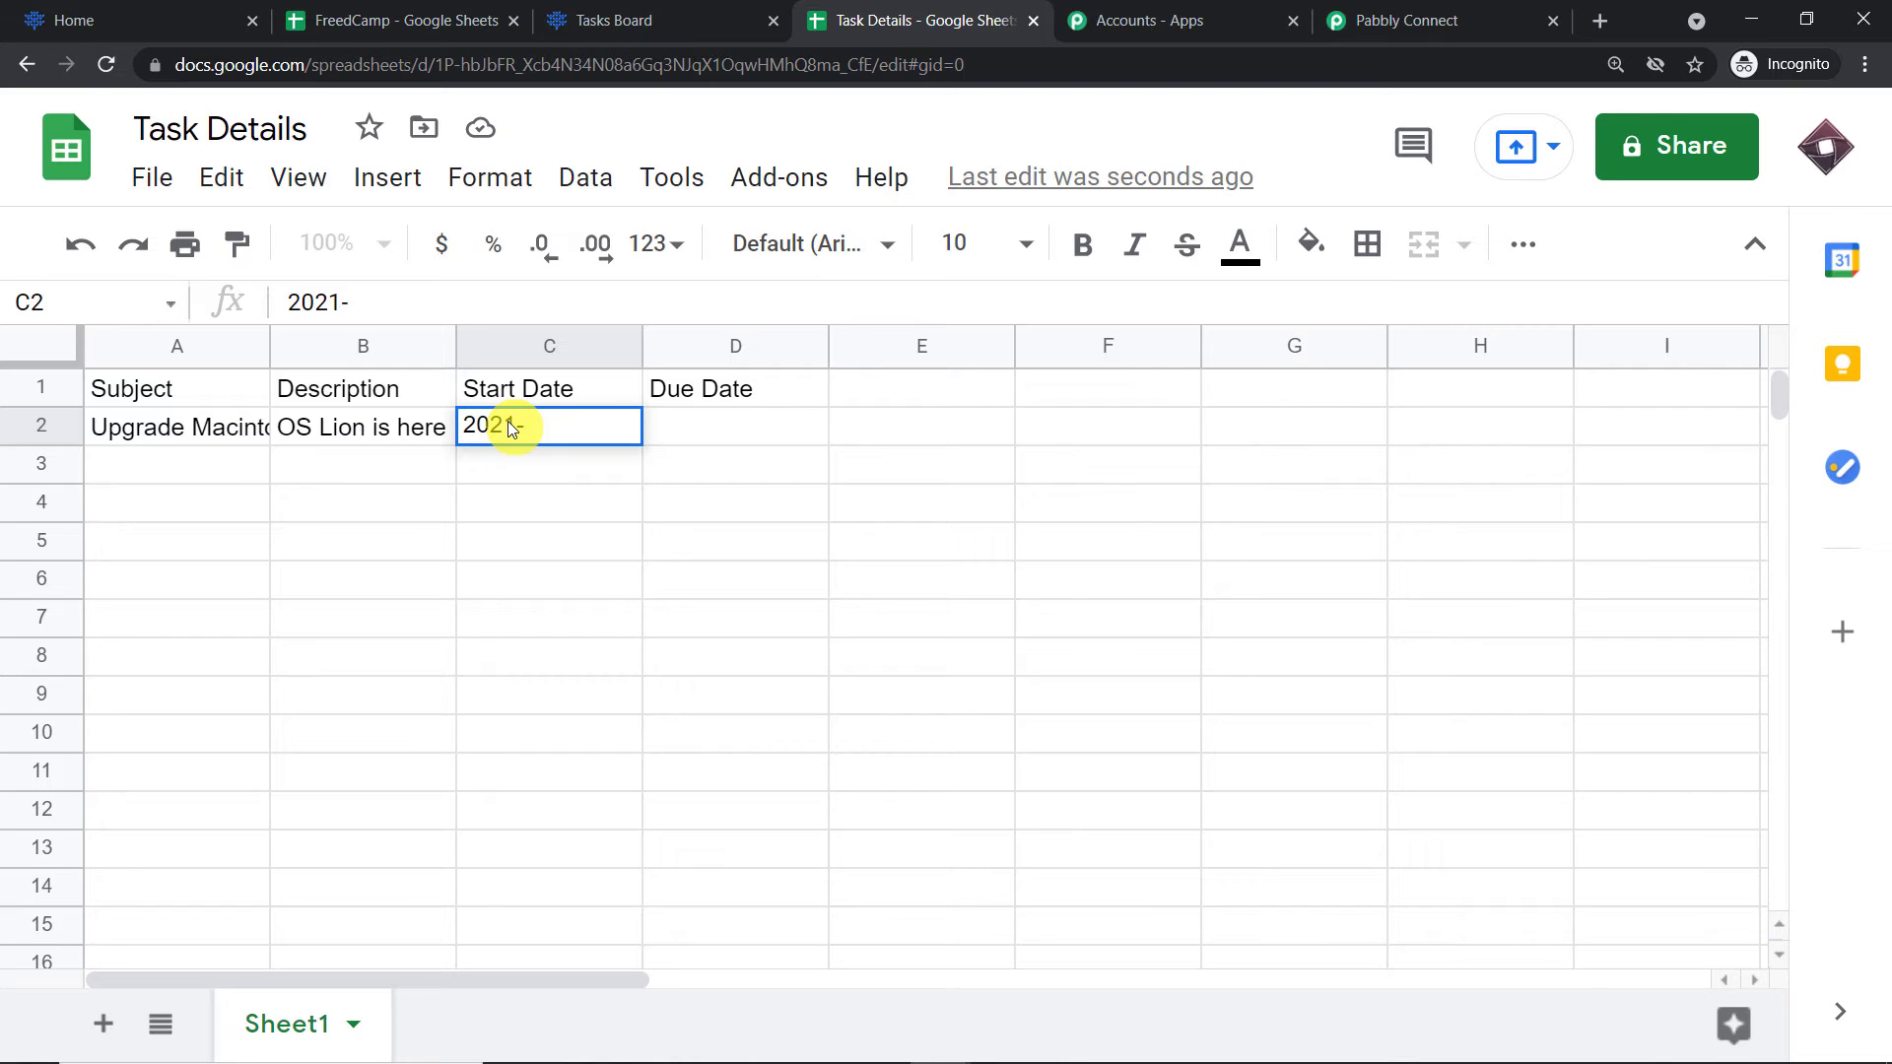
{"action": "type", "text": "07-24"}
{"action": "left_click", "coordinate": [670, 430]}
{"action": "type", "text": "2"}
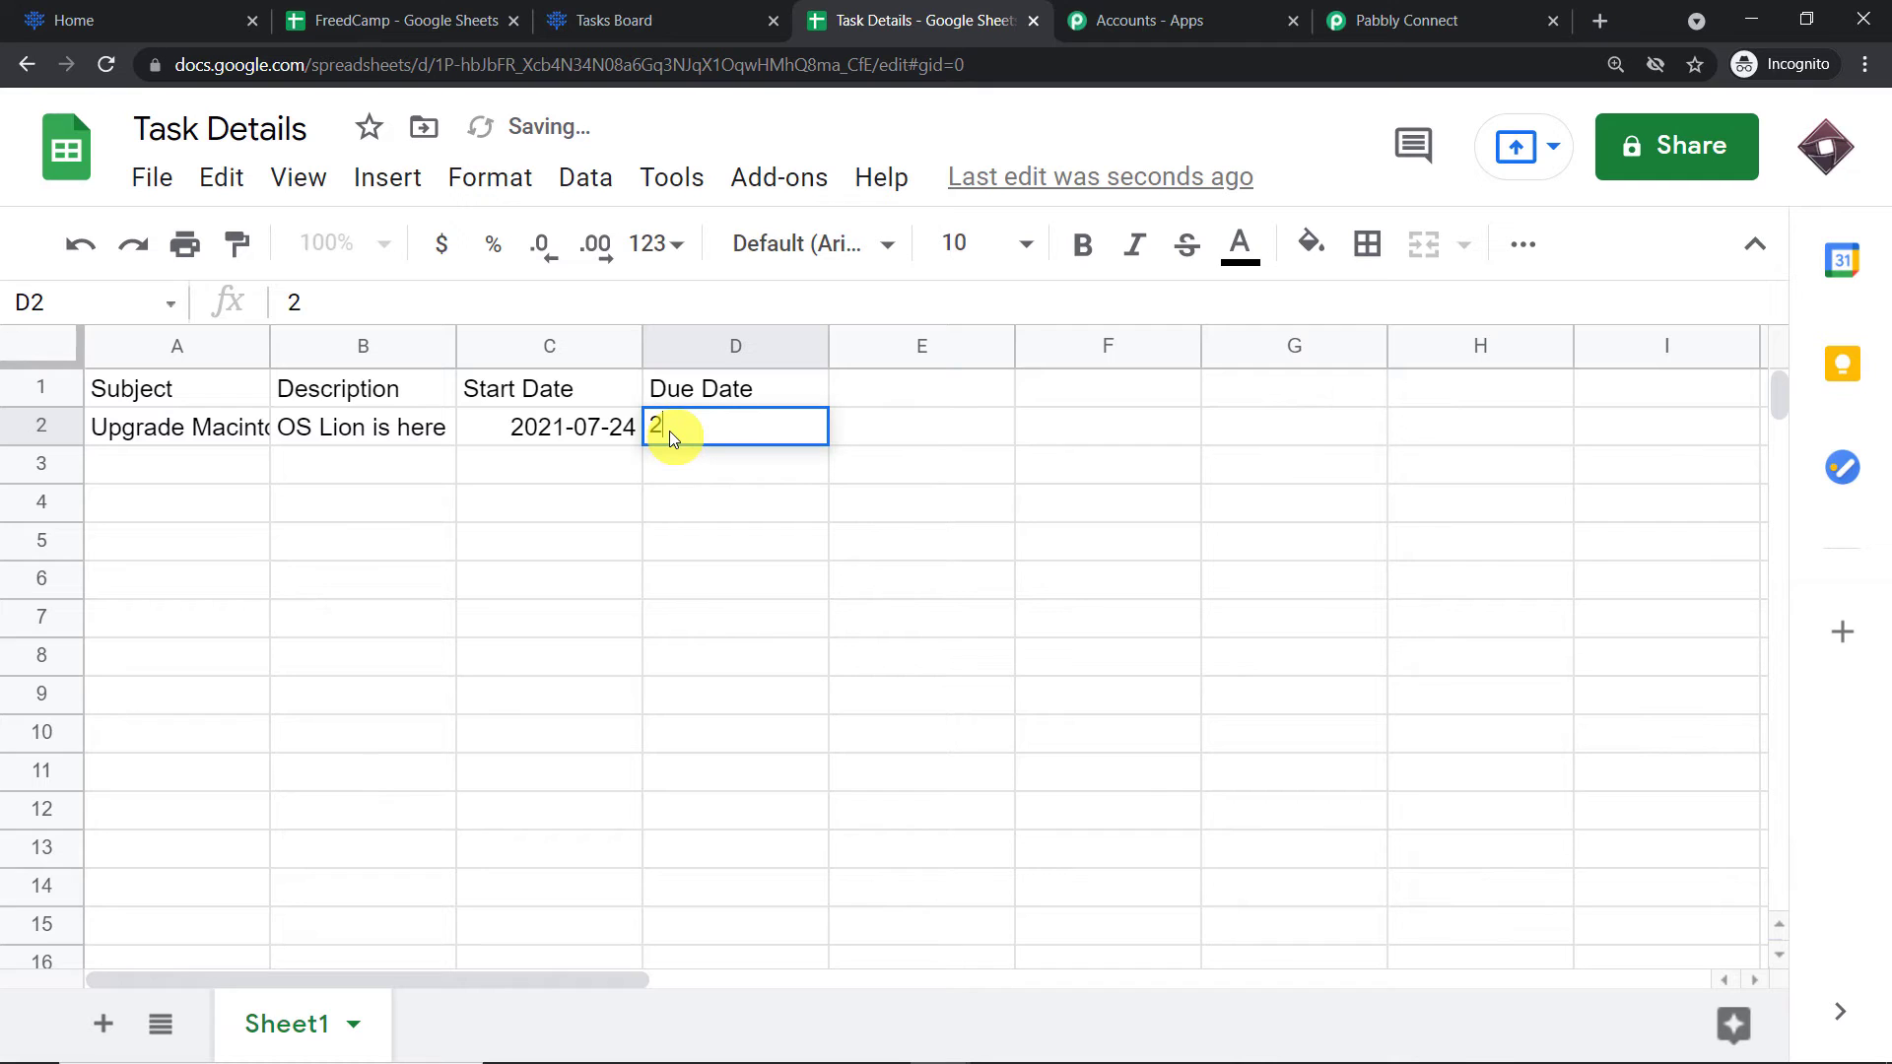
{"action": "type", "text": "021-0"}
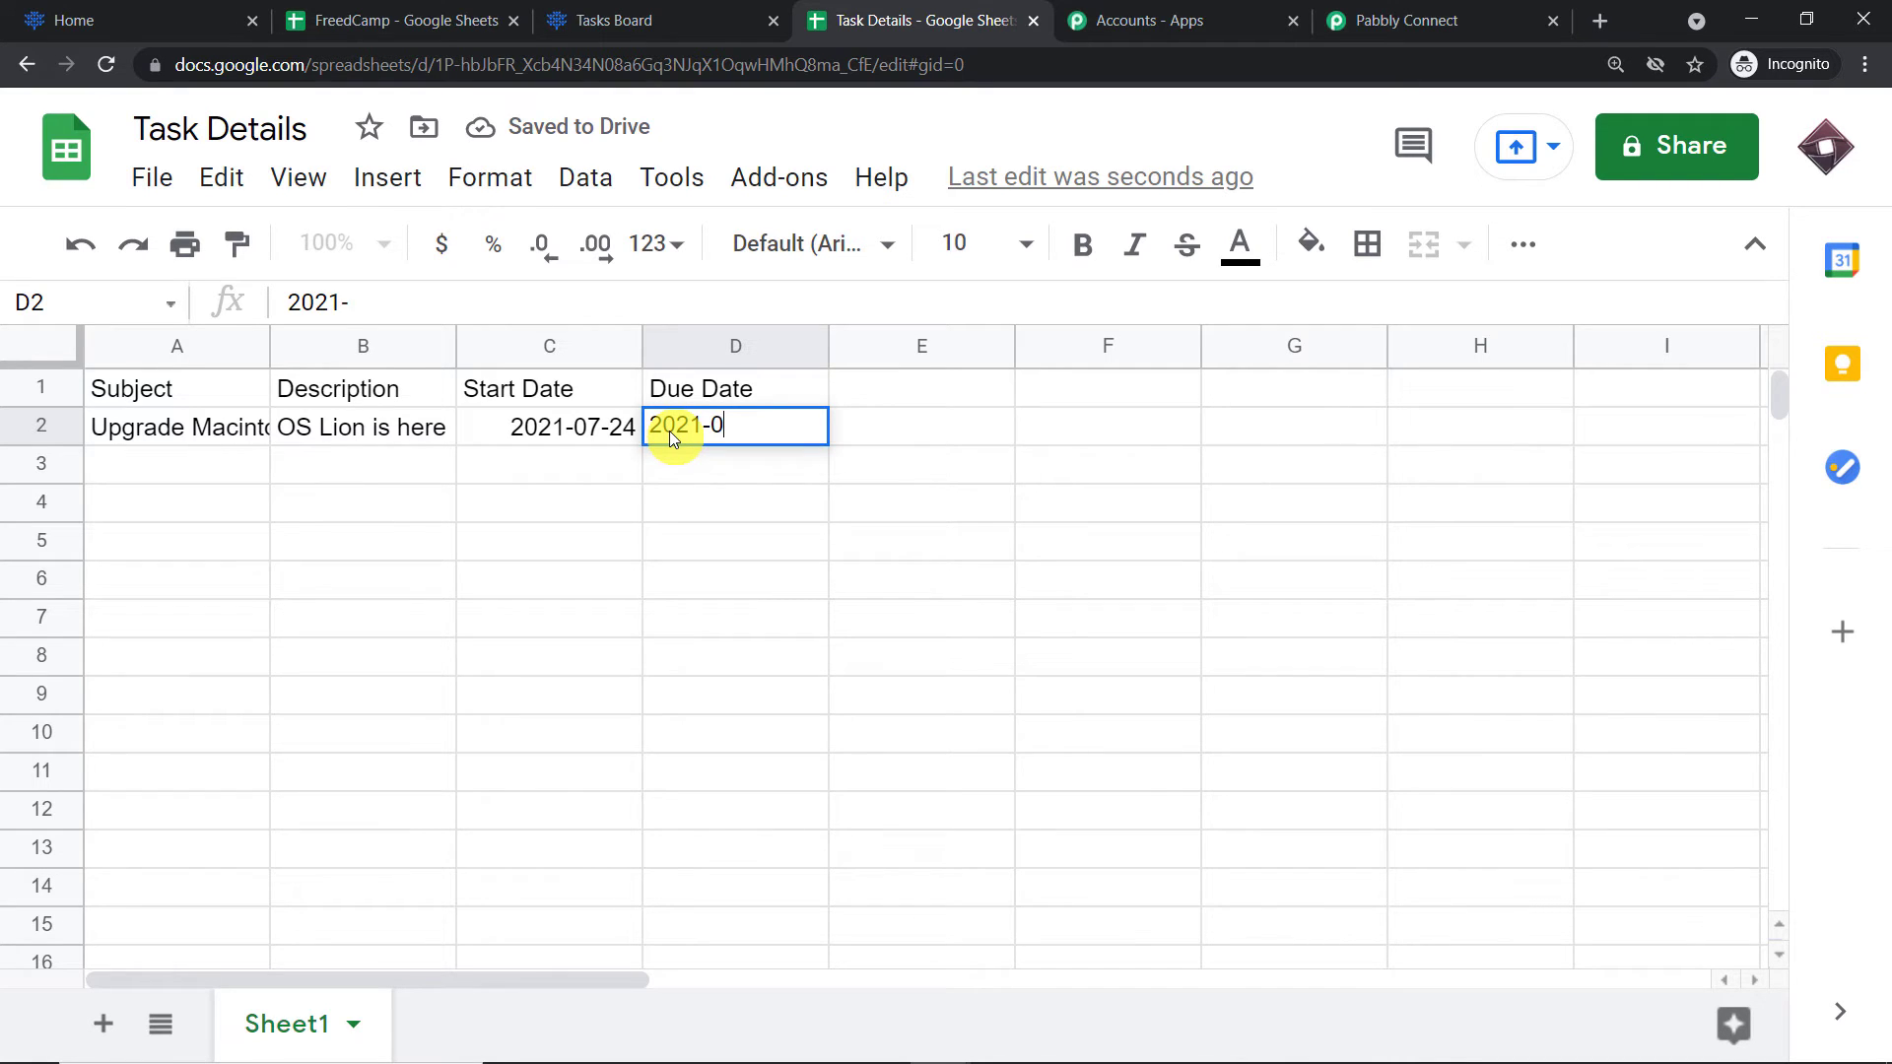
{"action": "type", "text": "7-3"}
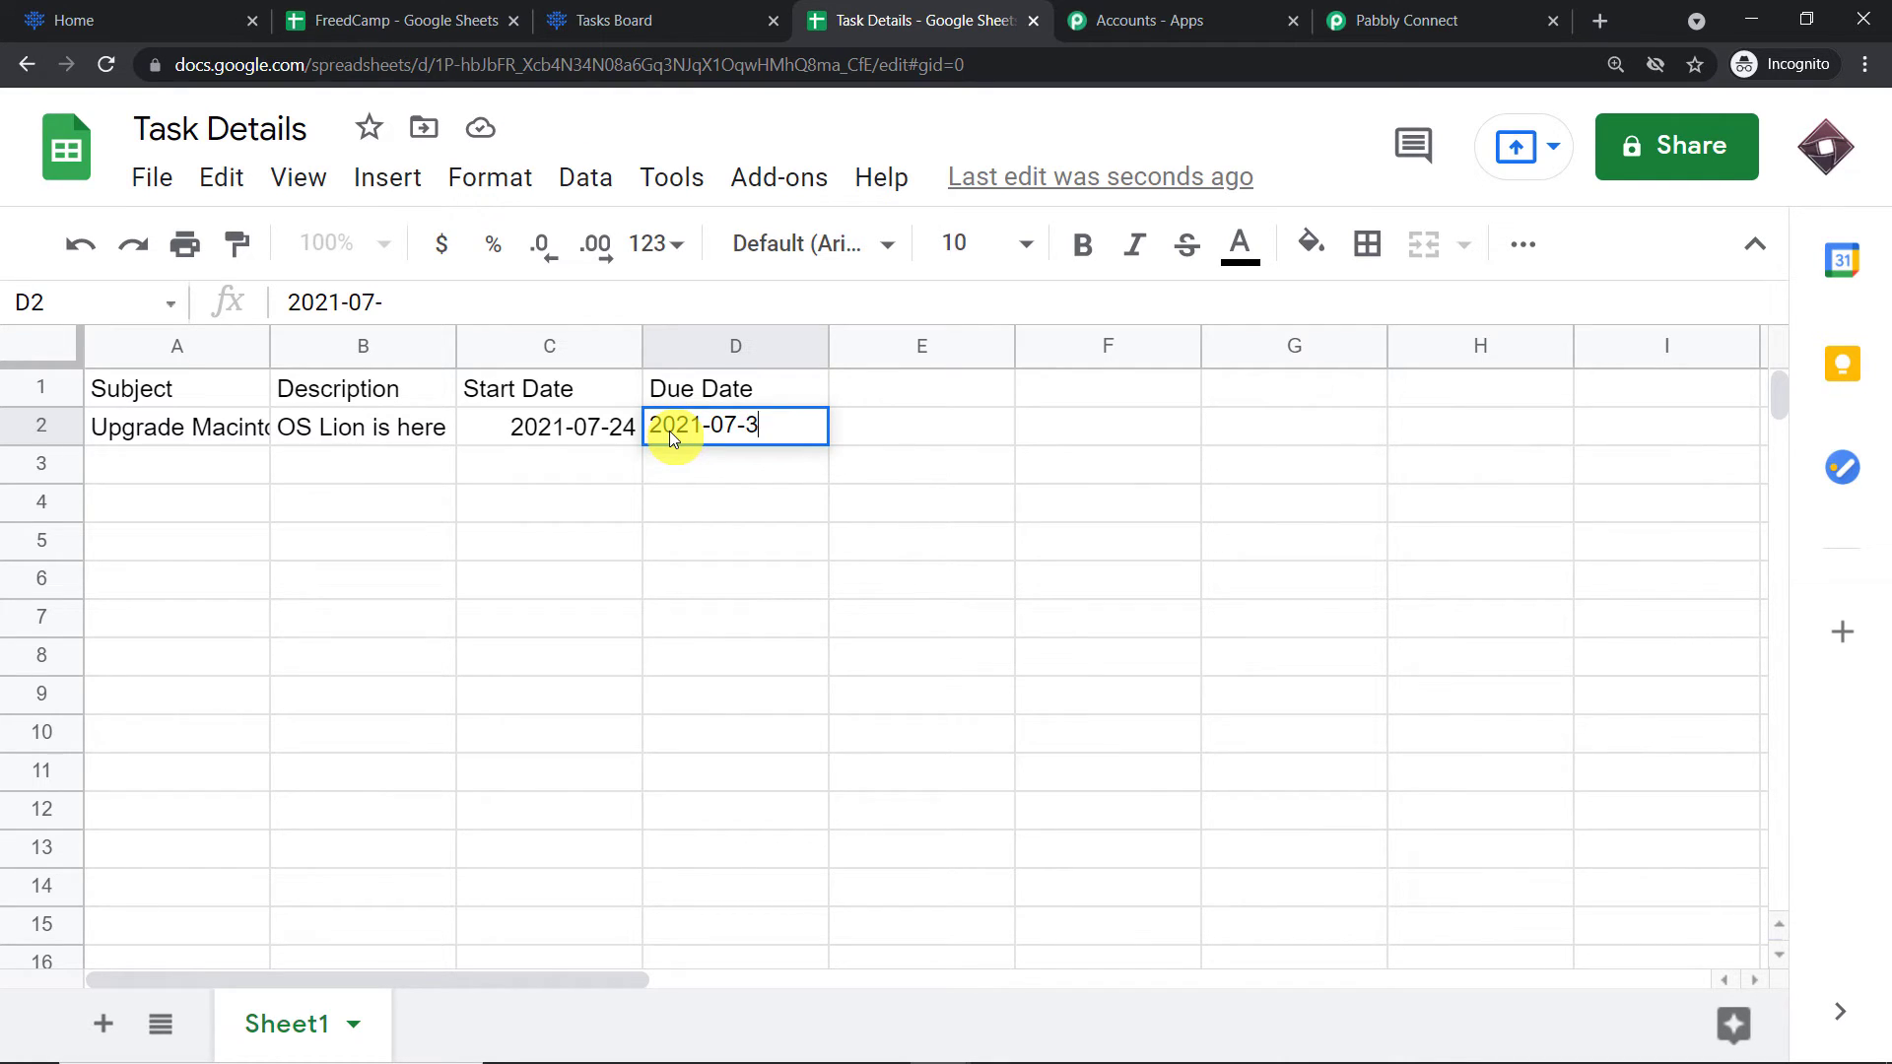
{"action": "type", "text": "9"}
{"action": "key", "text": "BackSpace"}
{"action": "type", "text": "0"}
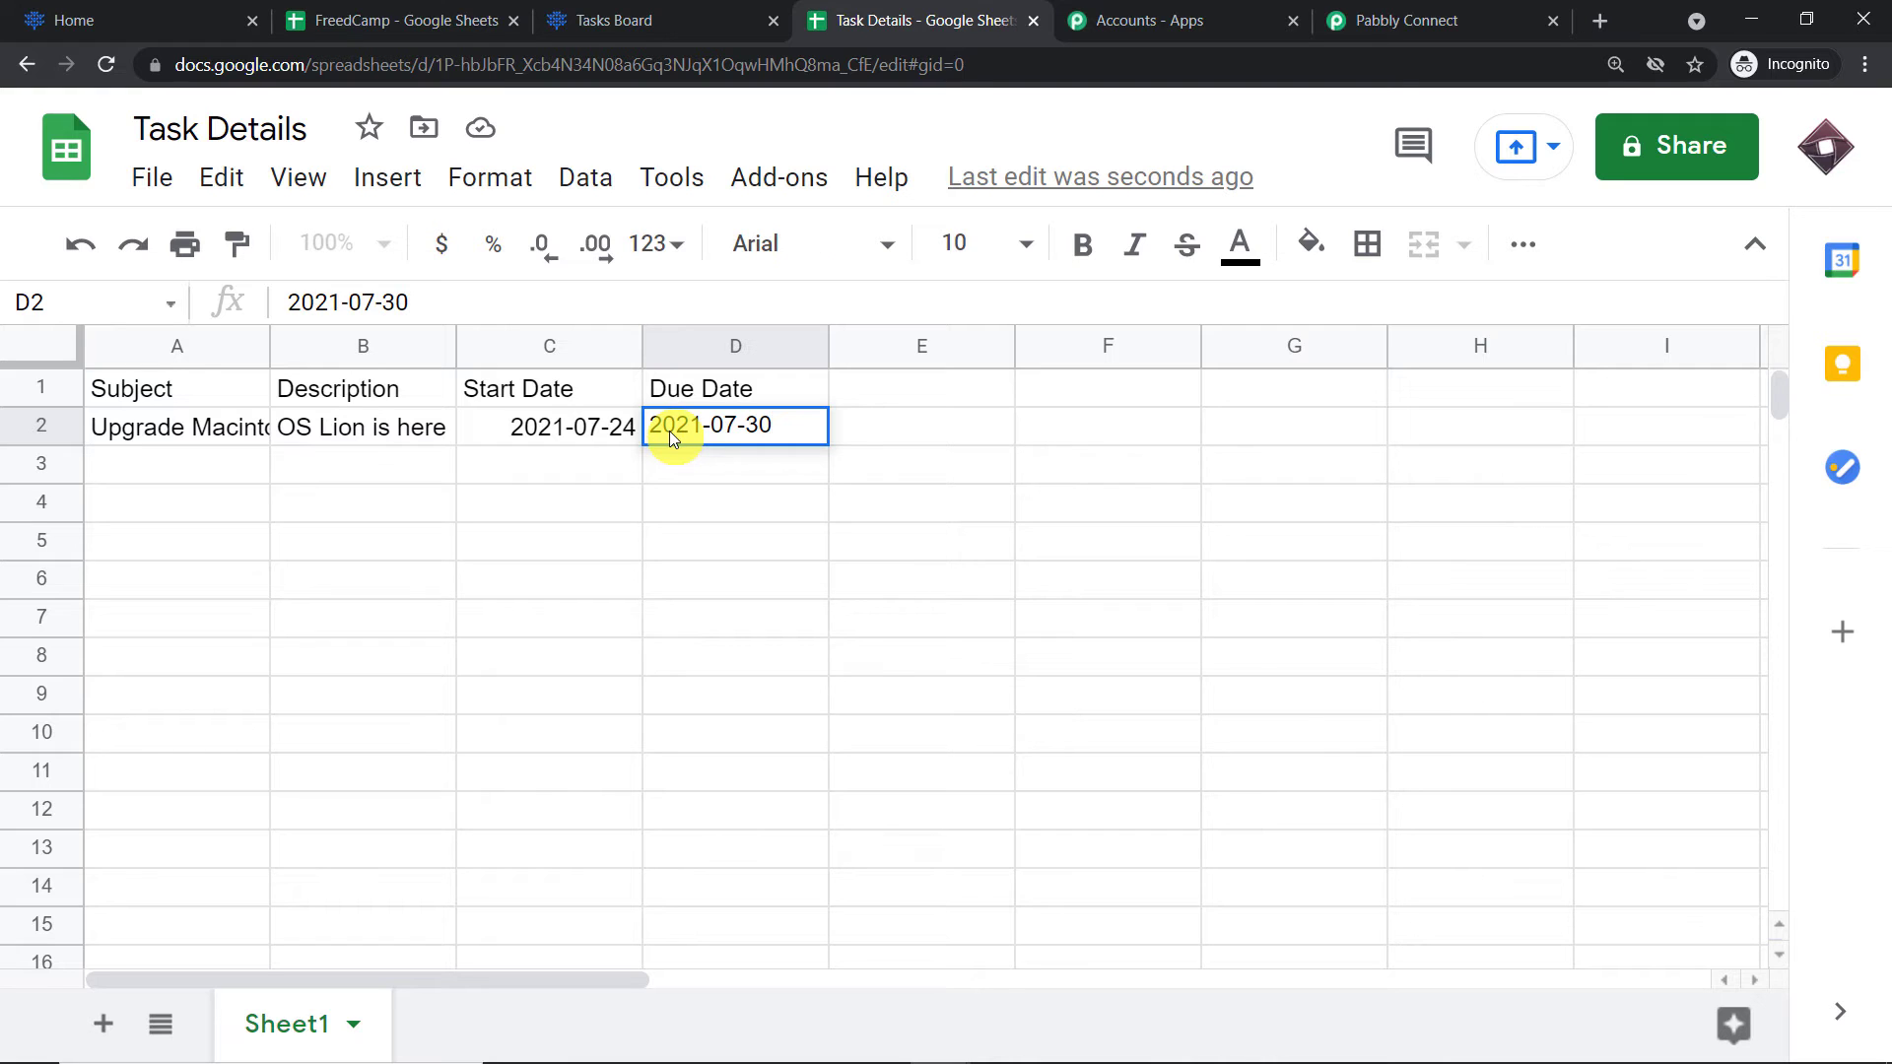
{"action": "left_click", "coordinate": [528, 517]}
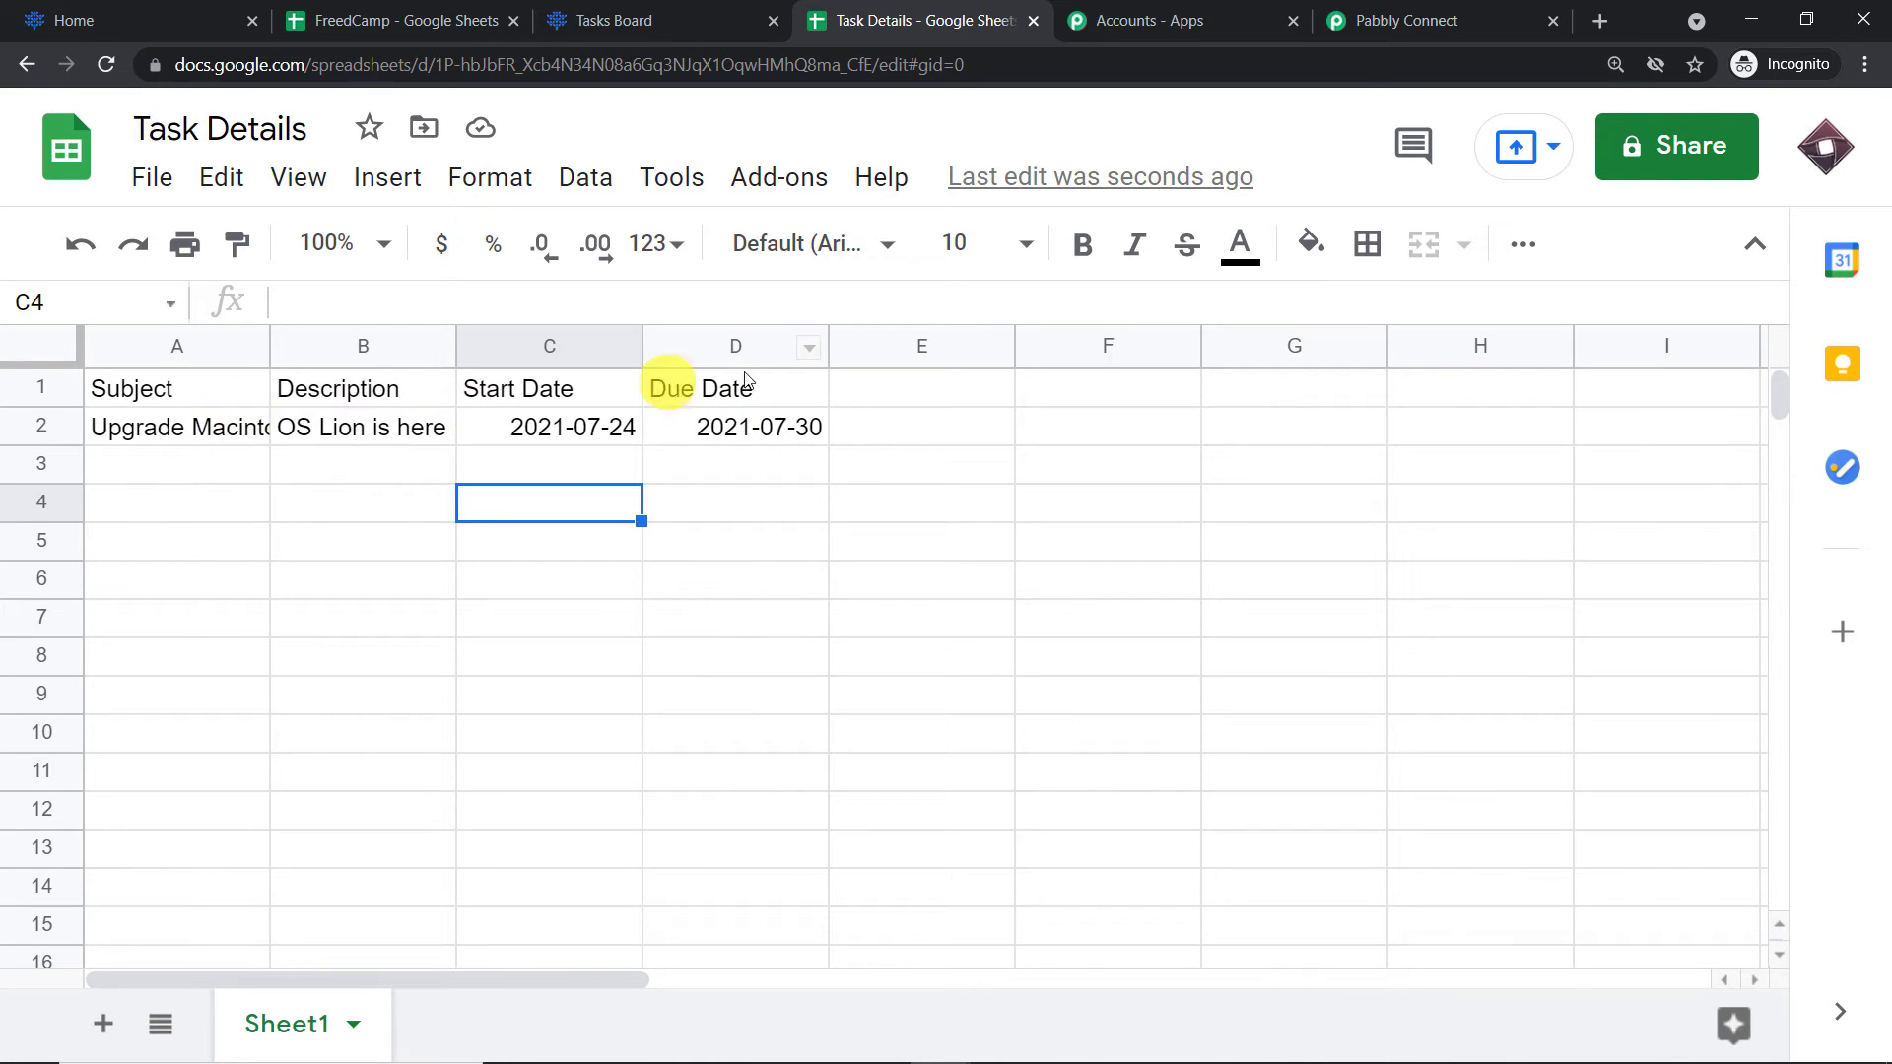
Switch to Pabbly Connect and compare the captured subject, description, dates and row index with row 2 of the Task Details spreadsheet
{"action": "left_click", "coordinate": [1420, 20]}
{"action": "scroll", "coordinate": [1143, 431], "scroll_direction": "down", "scroll_amount": 5}
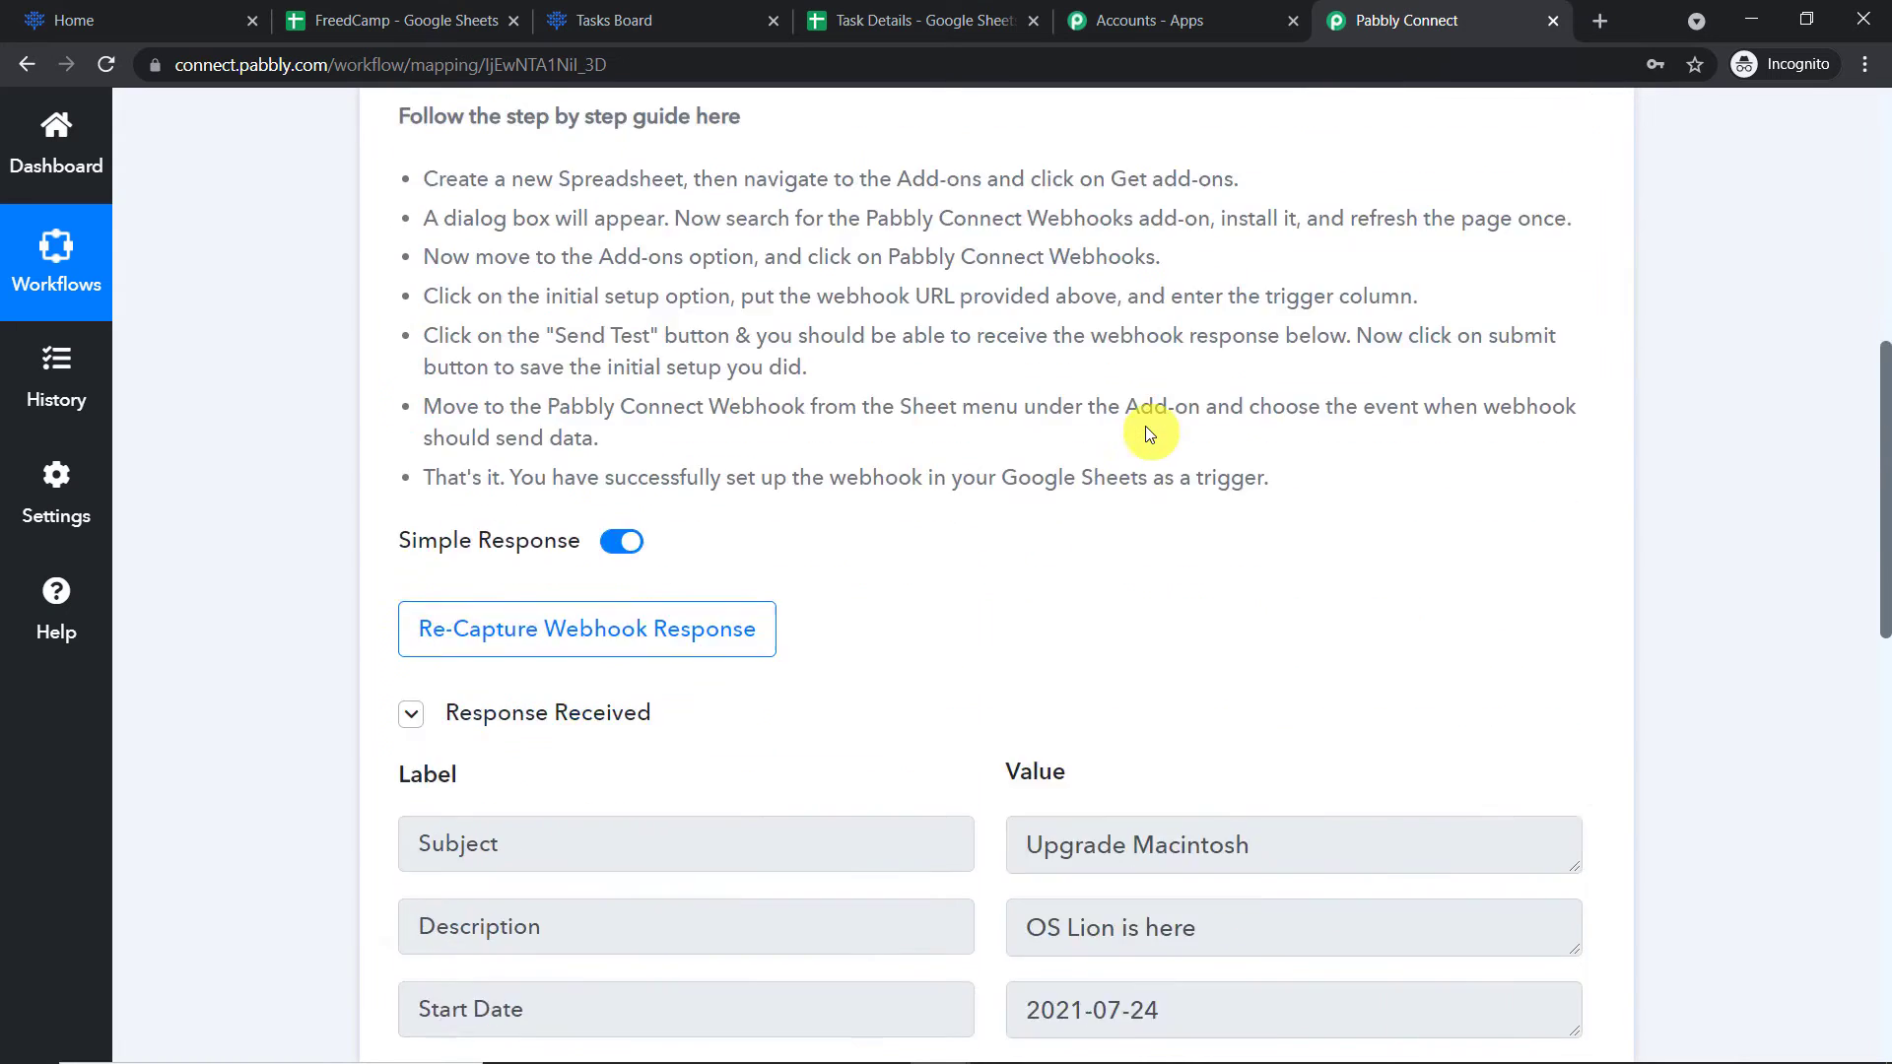
{"action": "scroll", "coordinate": [1335, 557], "scroll_direction": "down", "scroll_amount": 1}
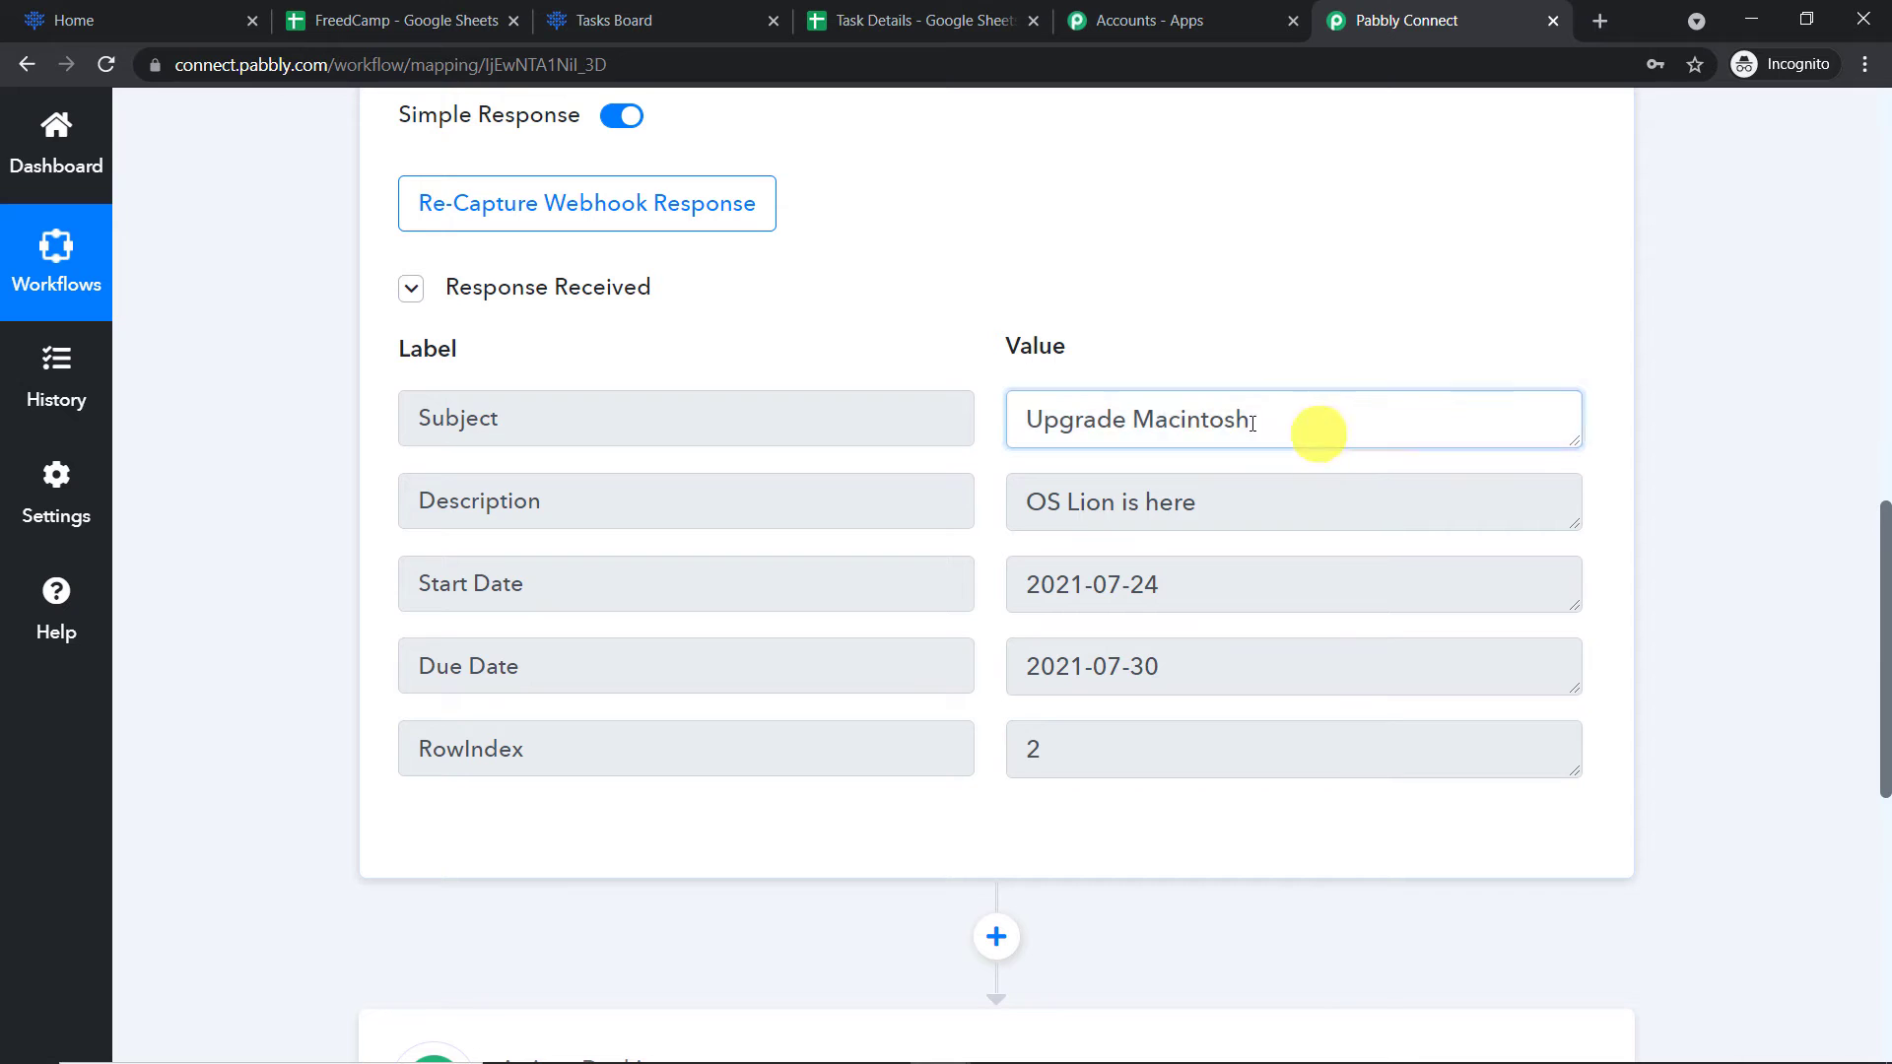
{"action": "left_click_drag", "start_coordinate": [1321, 427], "coordinate": [642, 418]}
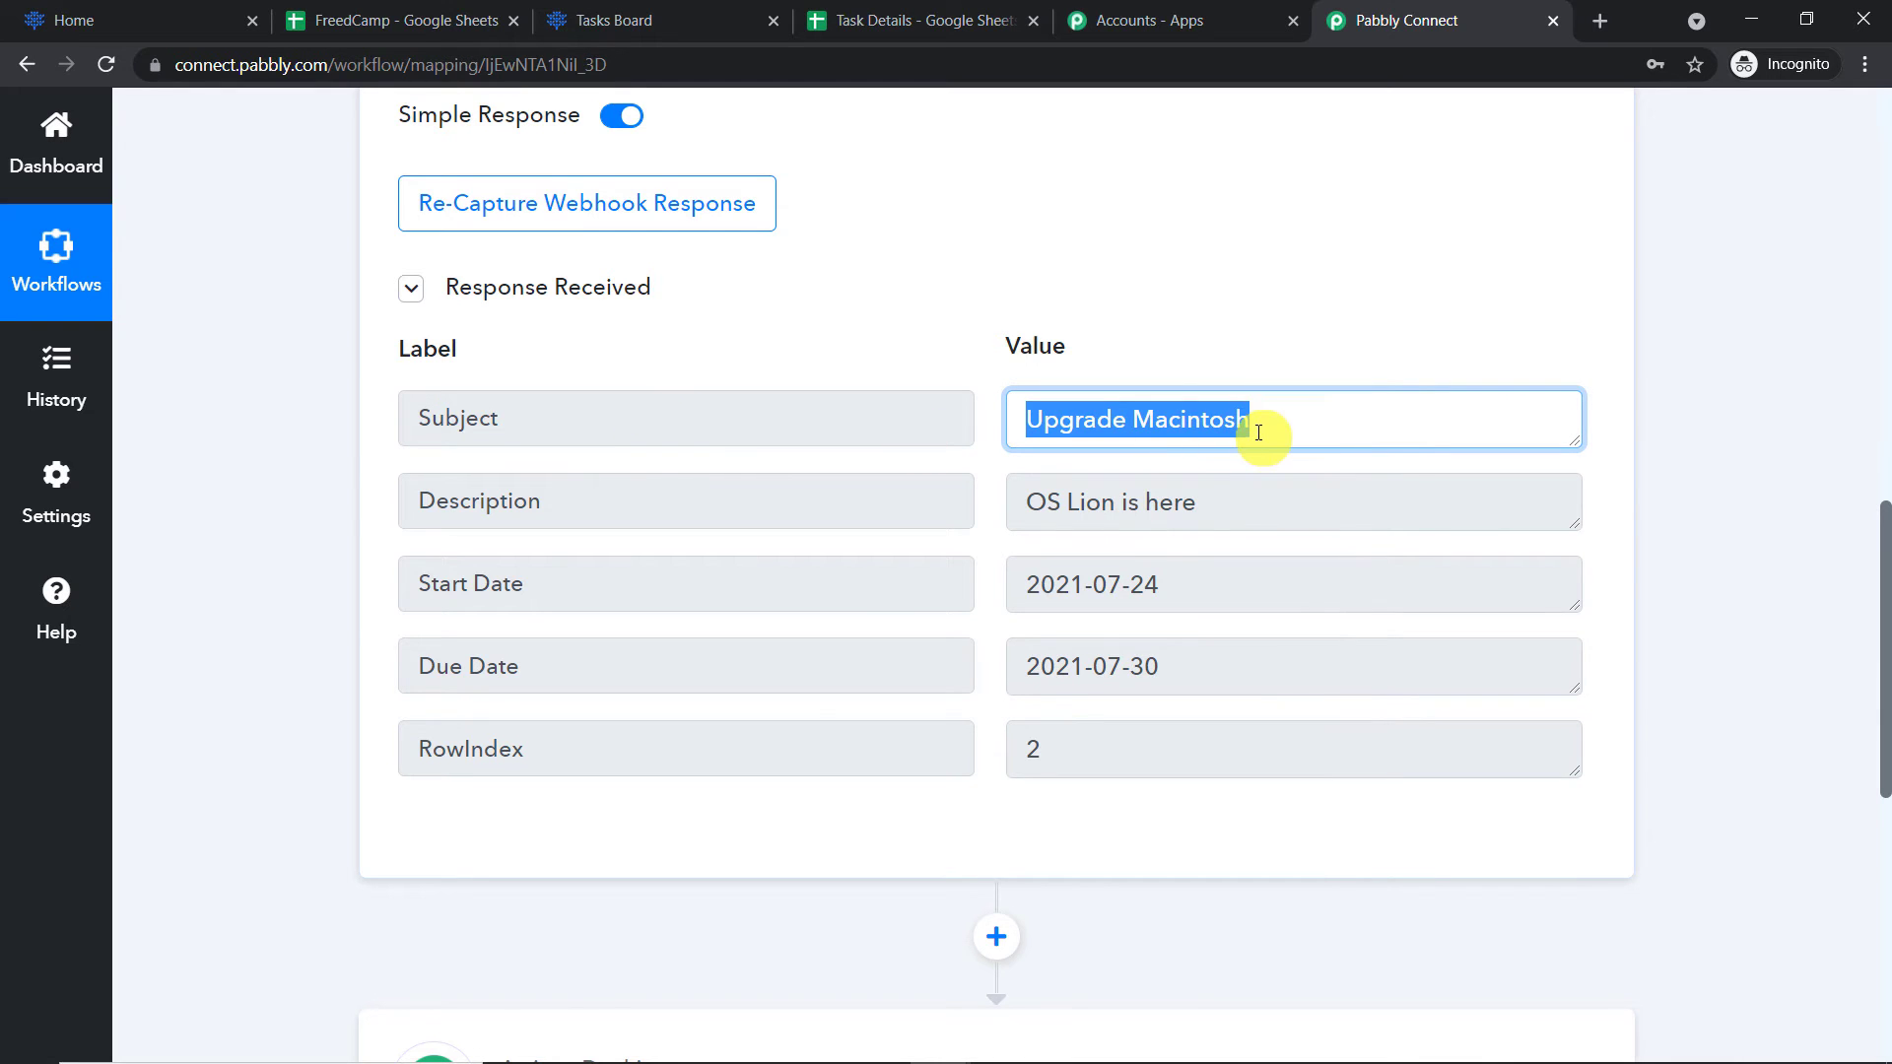
{"action": "left_click_drag", "start_coordinate": [1221, 512], "coordinate": [773, 519]}
{"action": "scroll", "coordinate": [1281, 486], "scroll_direction": "down", "scroll_amount": 1}
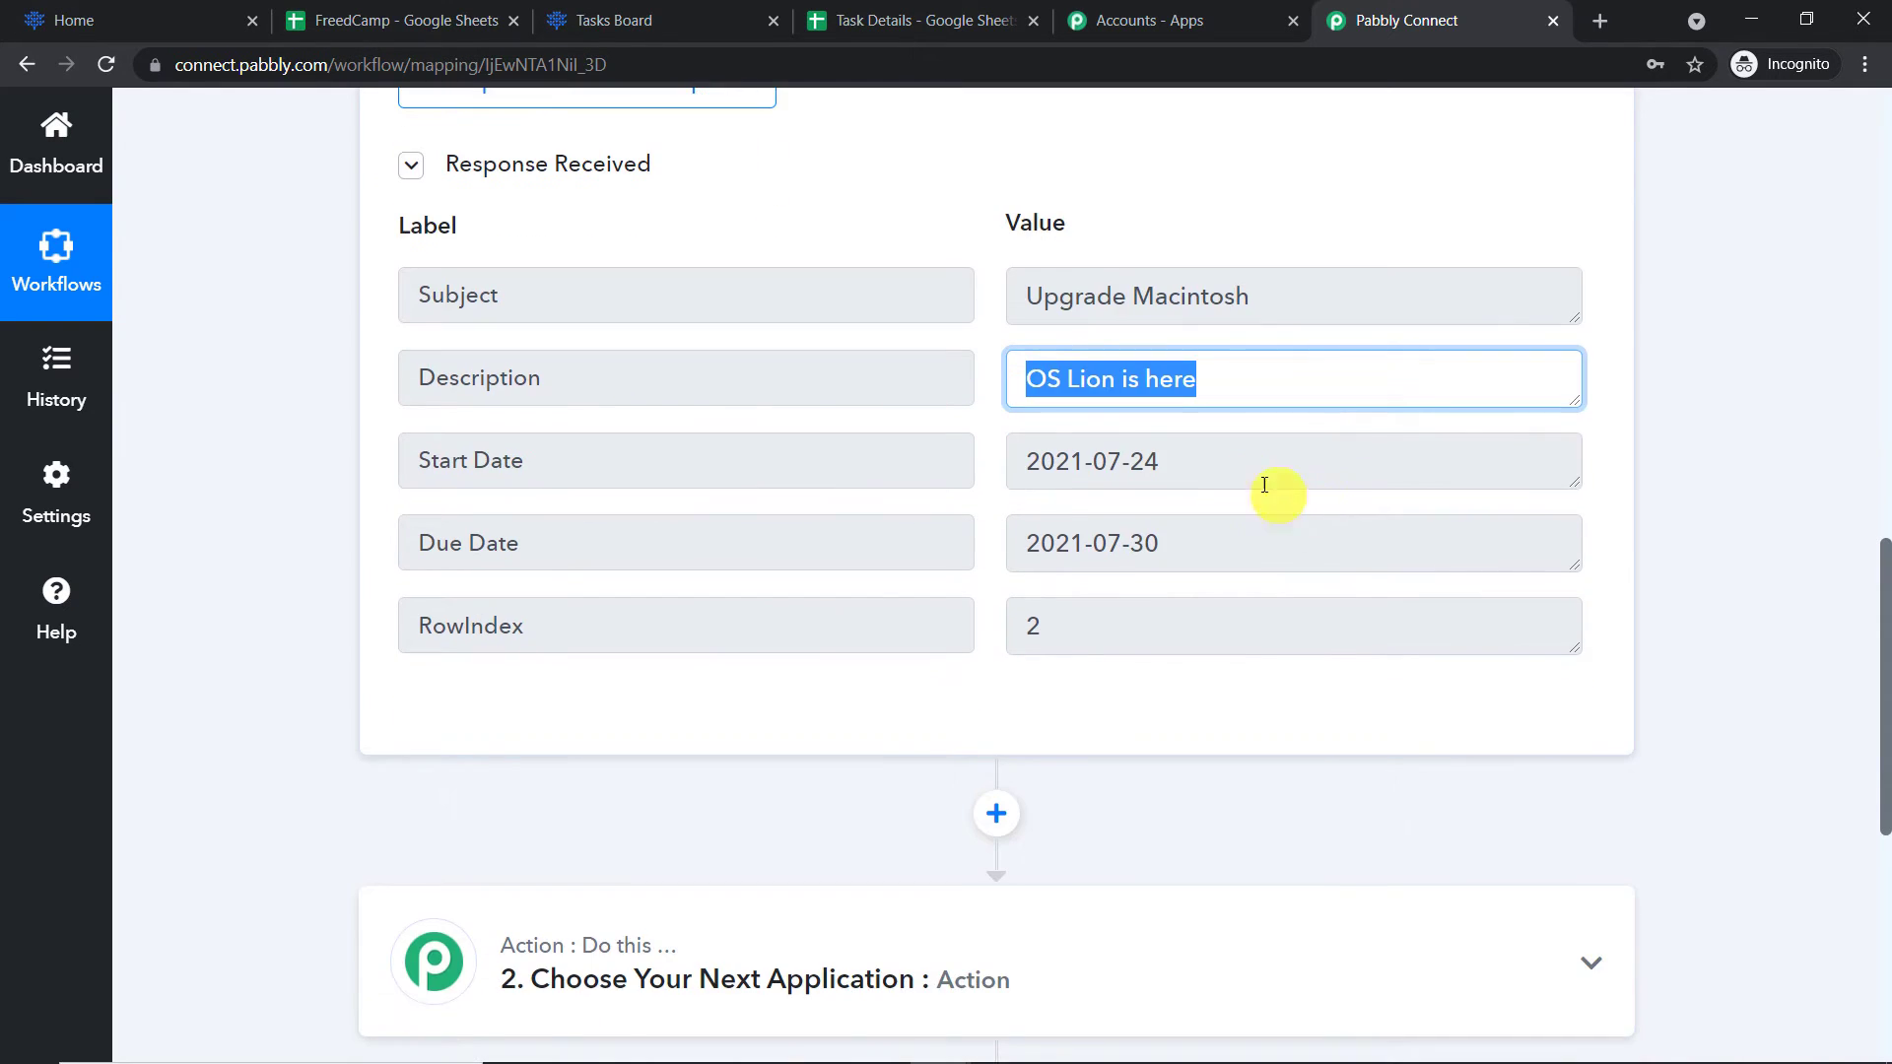
{"action": "left_click_drag", "start_coordinate": [1265, 485], "coordinate": [624, 477]}
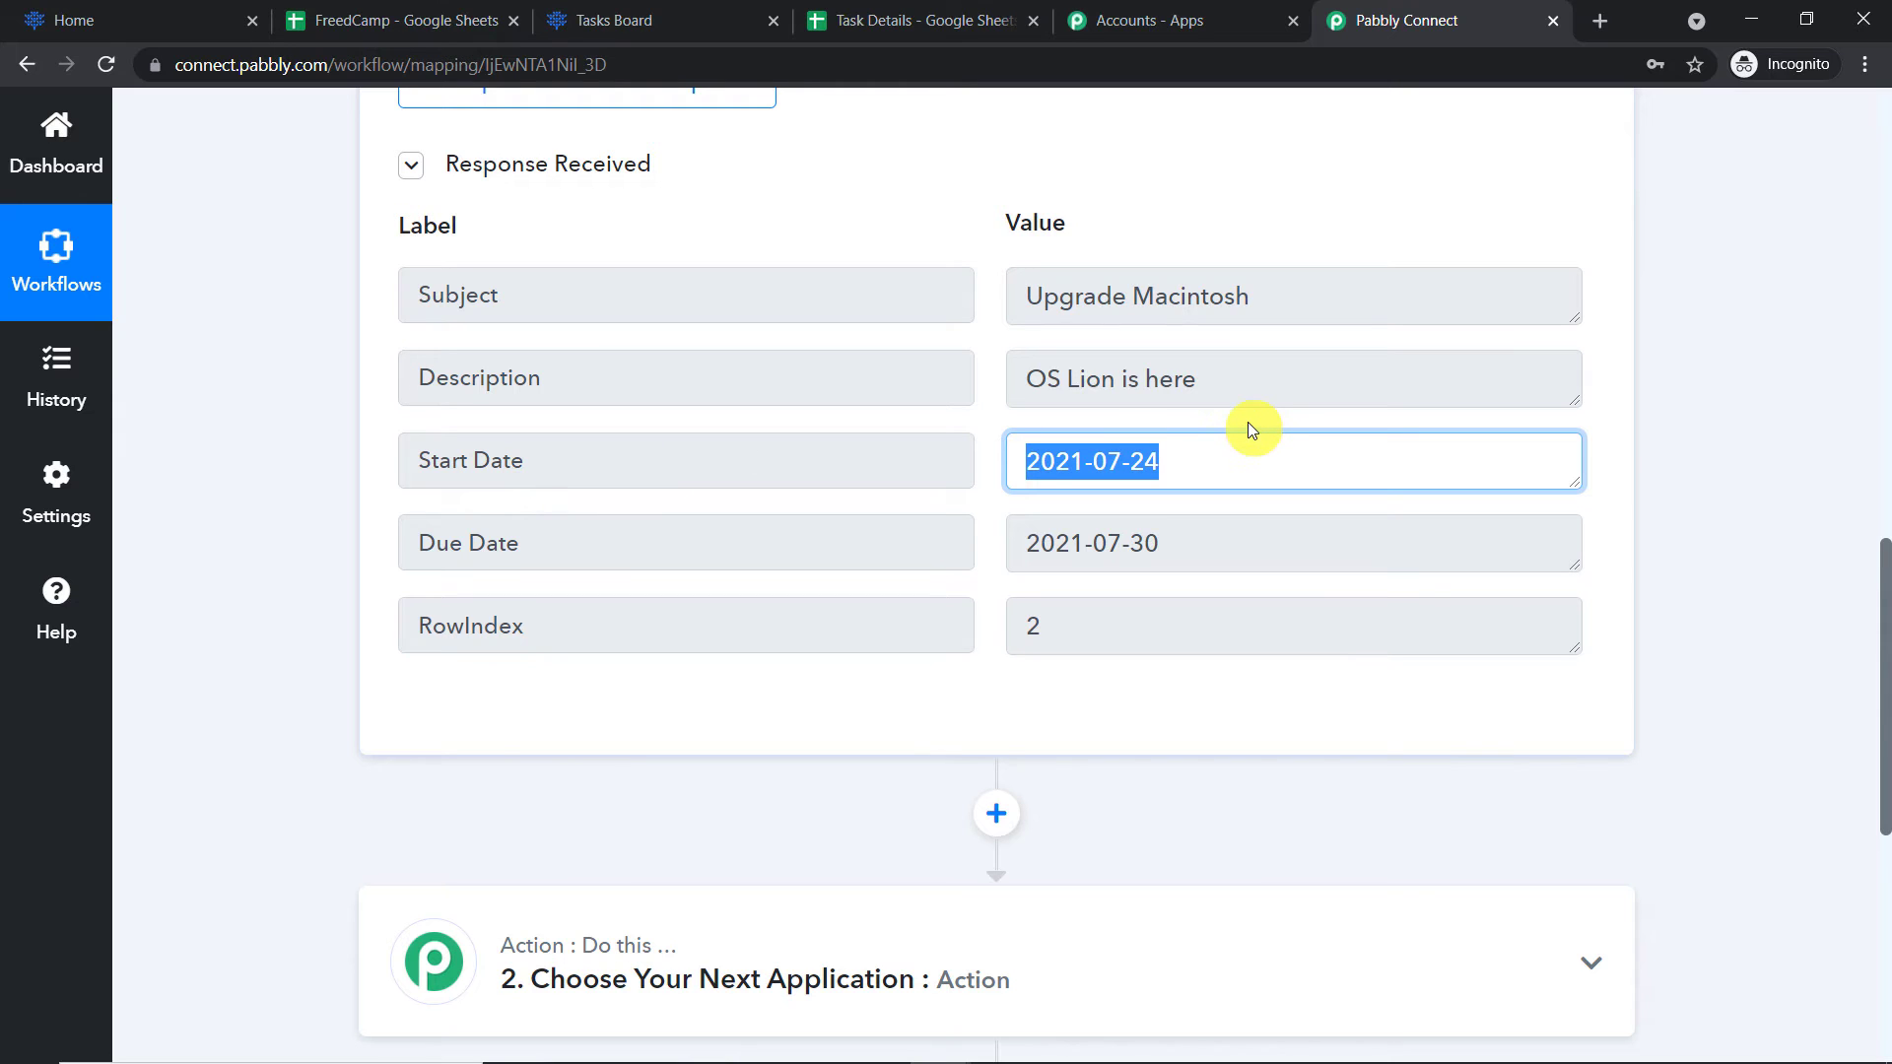
{"action": "scroll", "coordinate": [1178, 453], "scroll_direction": "down", "scroll_amount": 1}
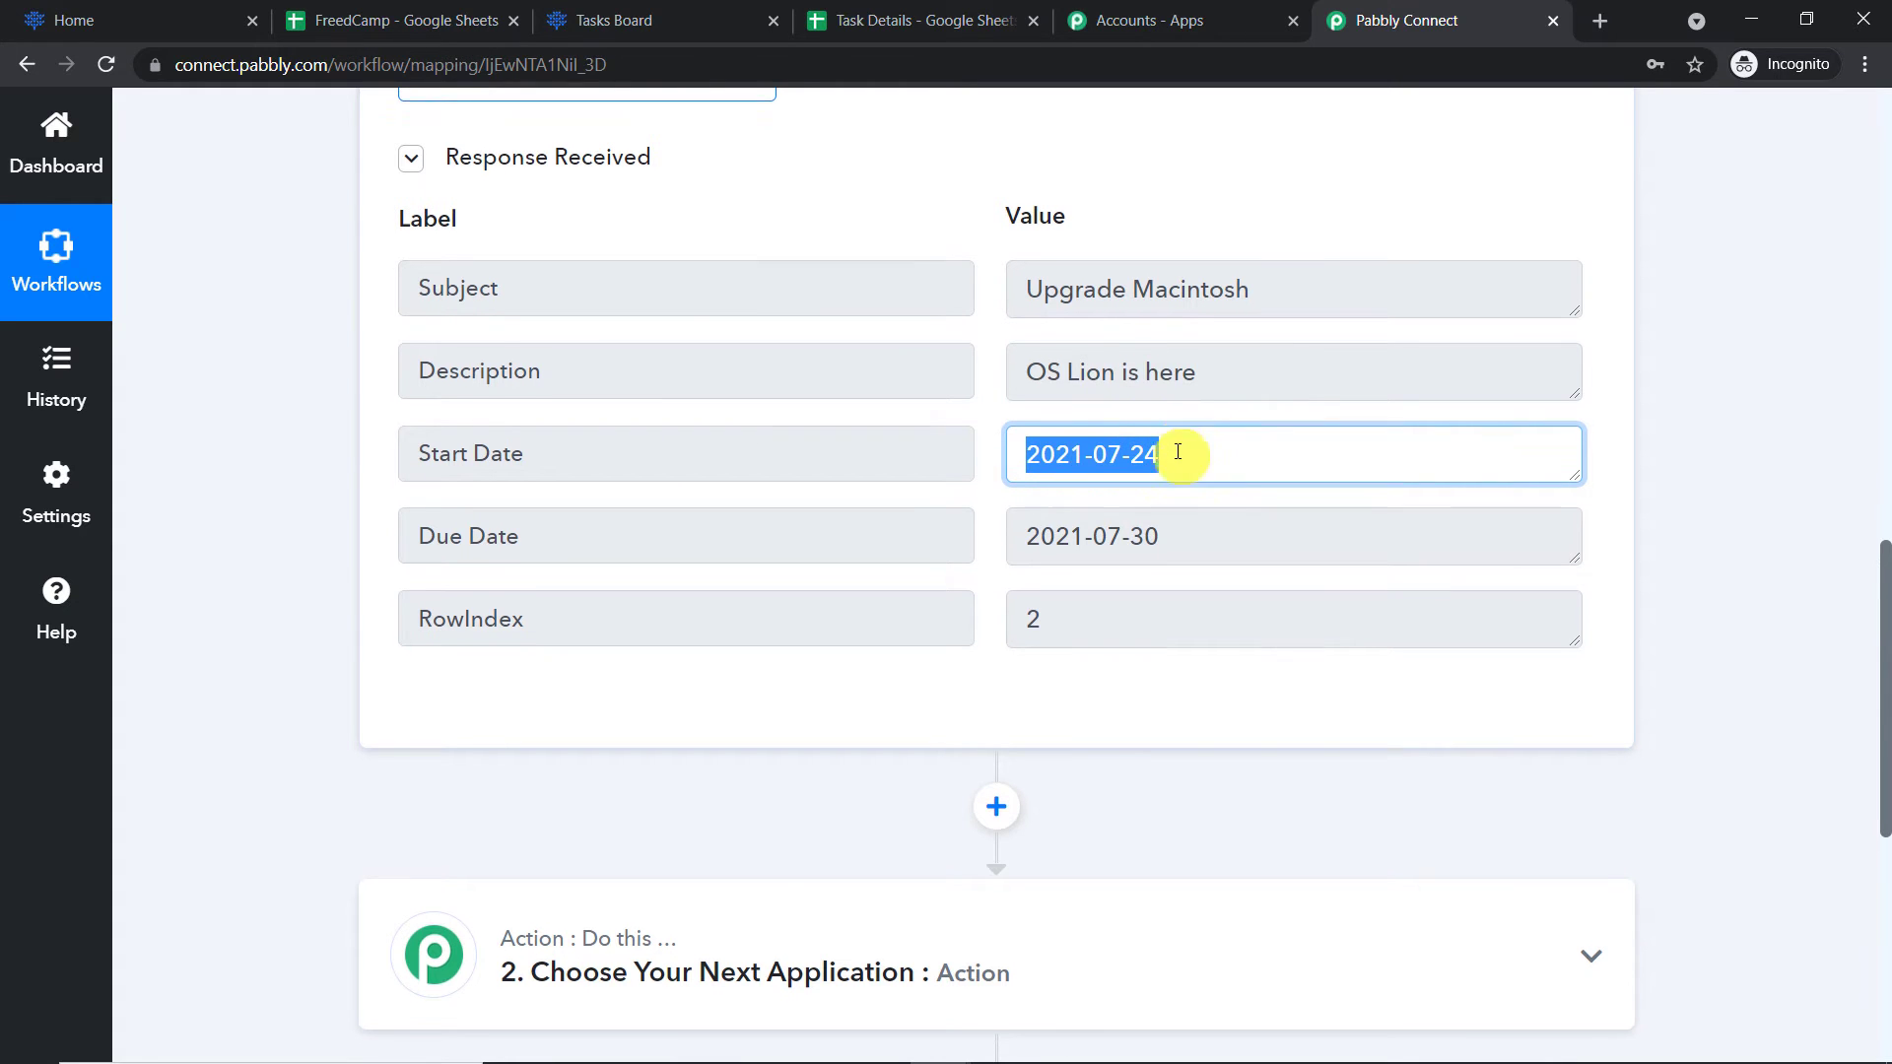
{"action": "left_click_drag", "start_coordinate": [1217, 422], "coordinate": [972, 422]}
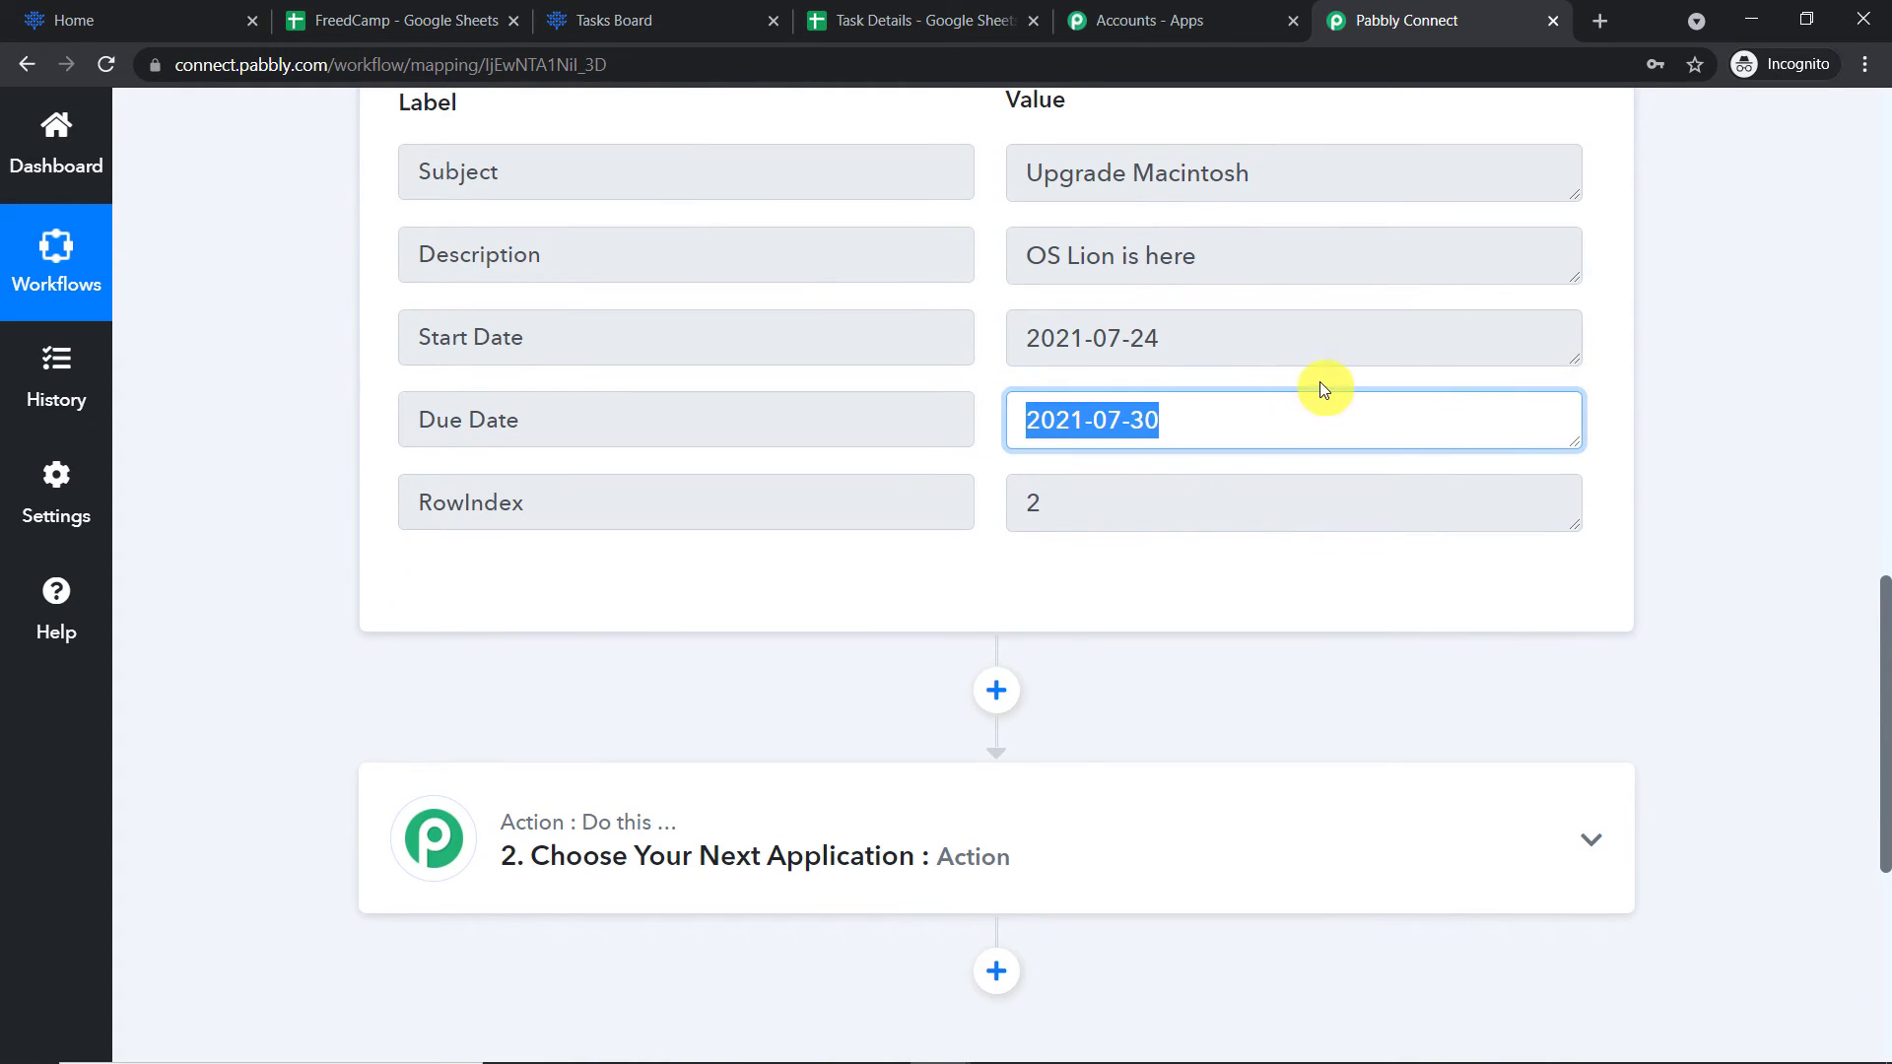
{"action": "left_click_drag", "start_coordinate": [1229, 493], "coordinate": [604, 510]}
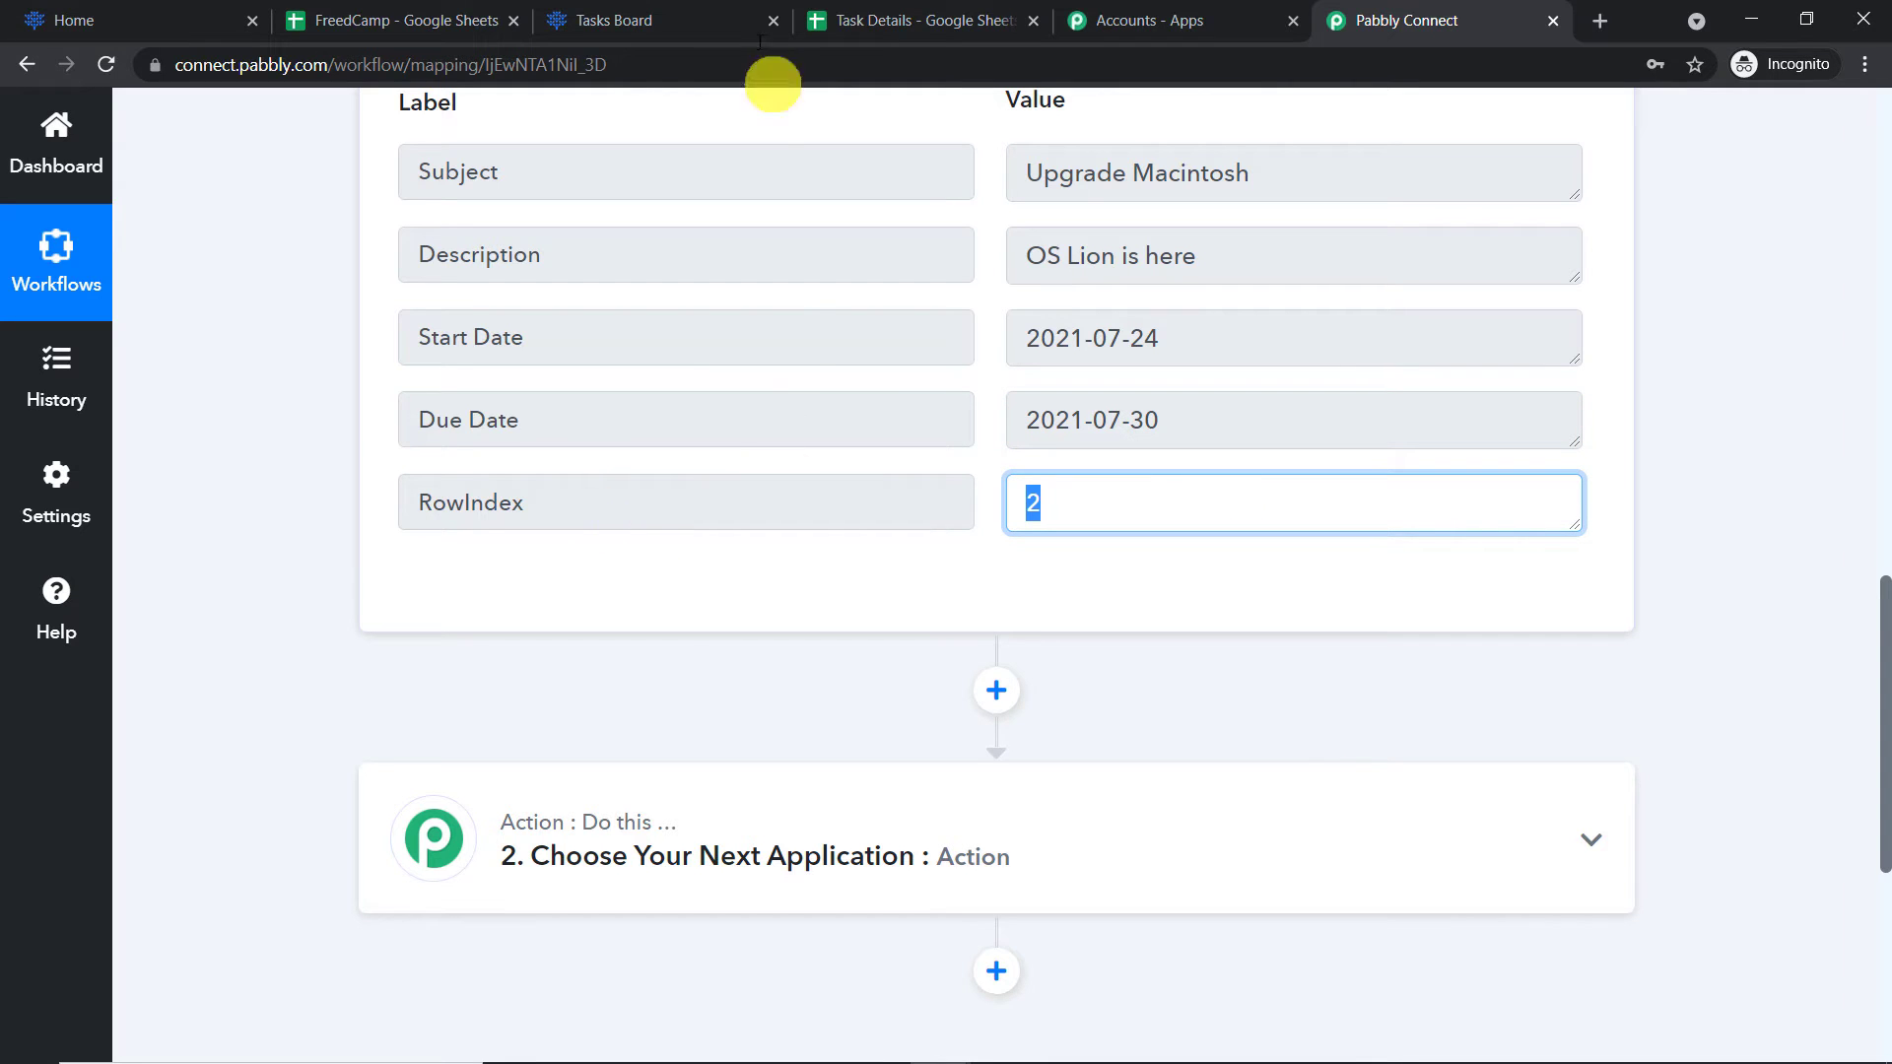
{"action": "left_click", "coordinate": [877, 20]}
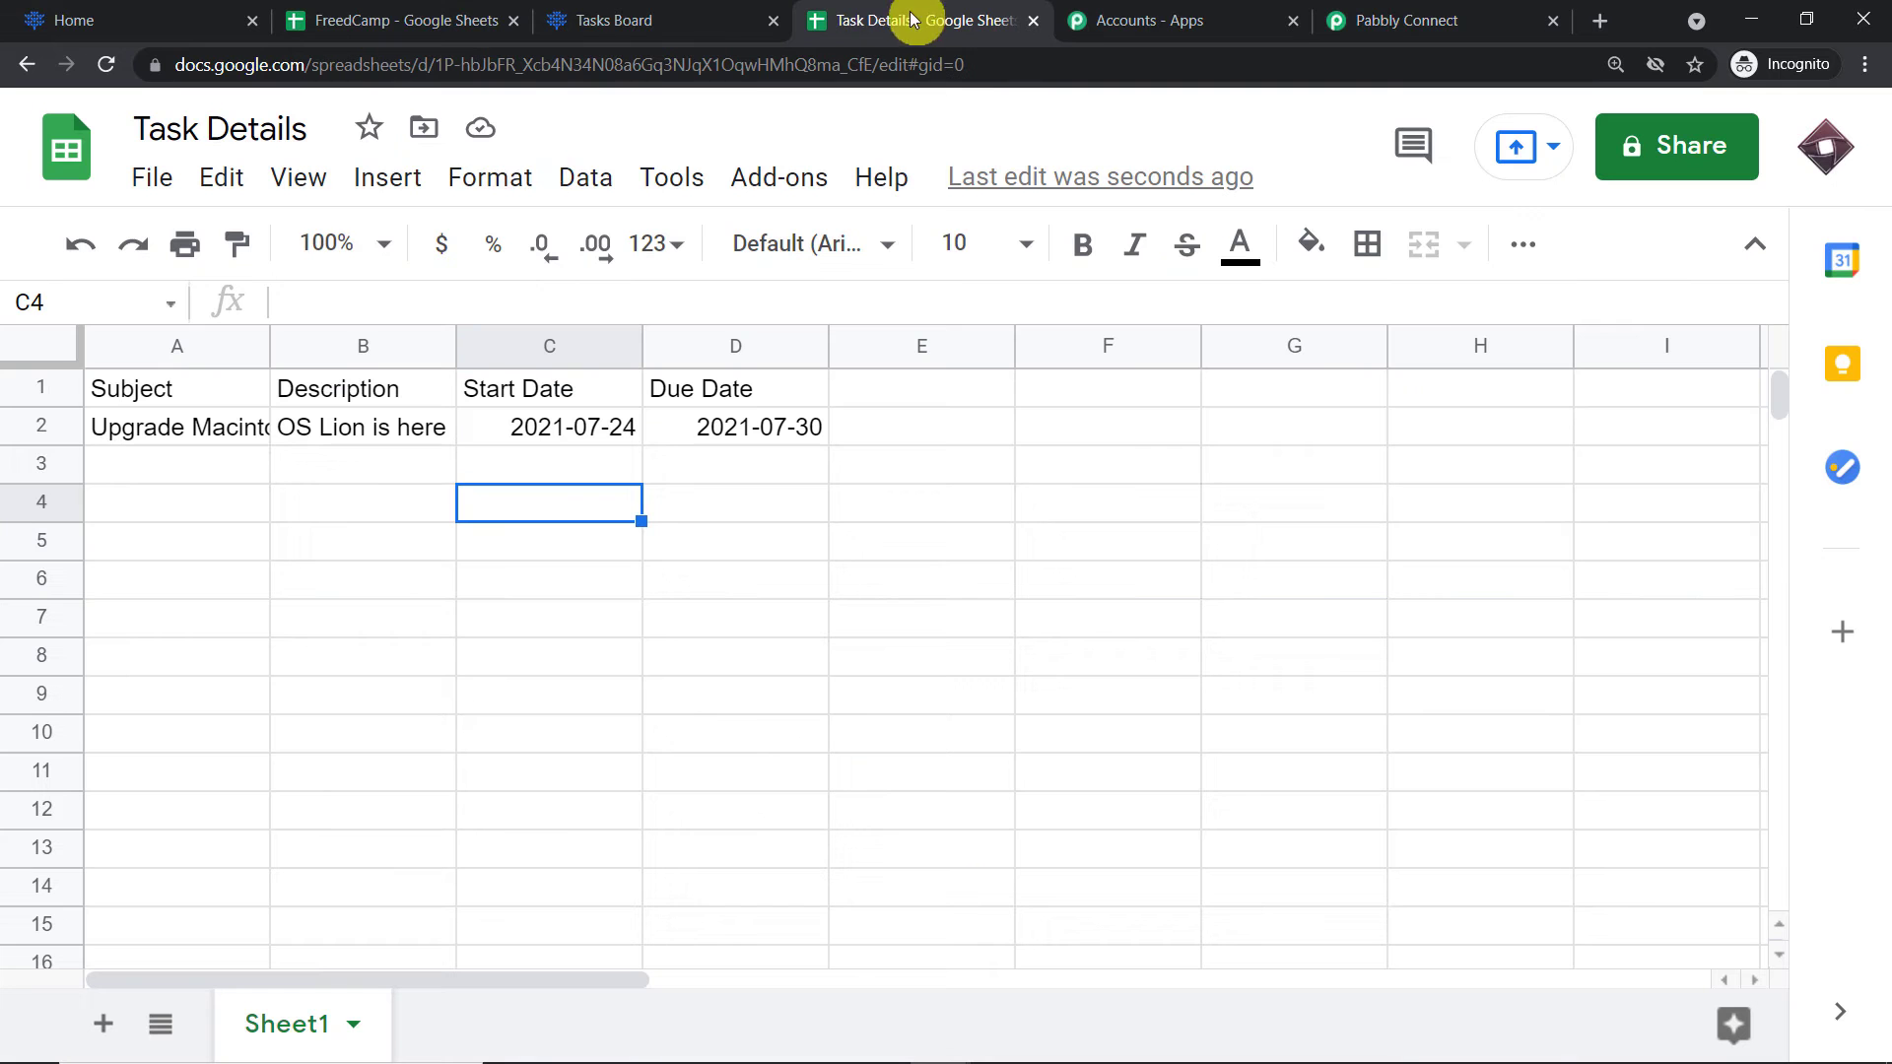
{"action": "left_click", "coordinate": [57, 429]}
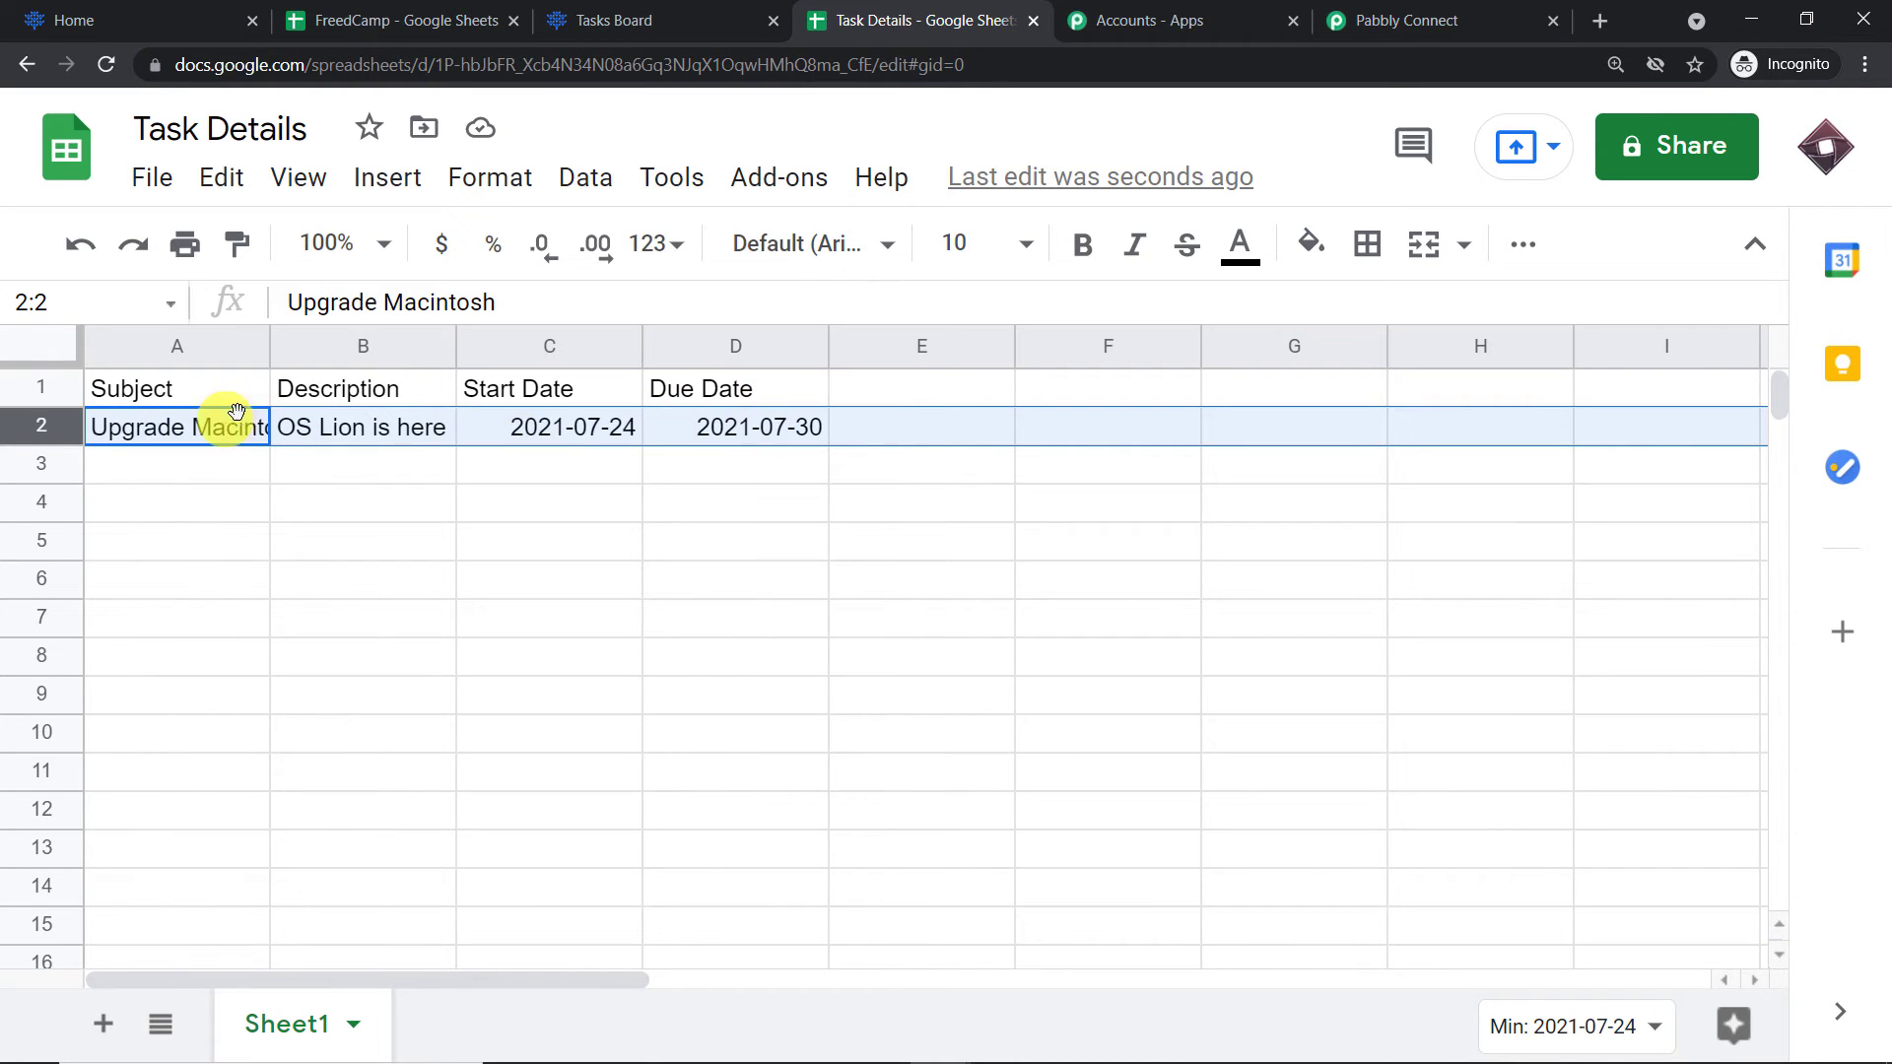
{"action": "left_click", "coordinate": [475, 666]}
Return to the Pabbly Connect workflow, search for "free" and choose FreedCamp as the action application
{"action": "left_click", "coordinate": [1390, 22]}
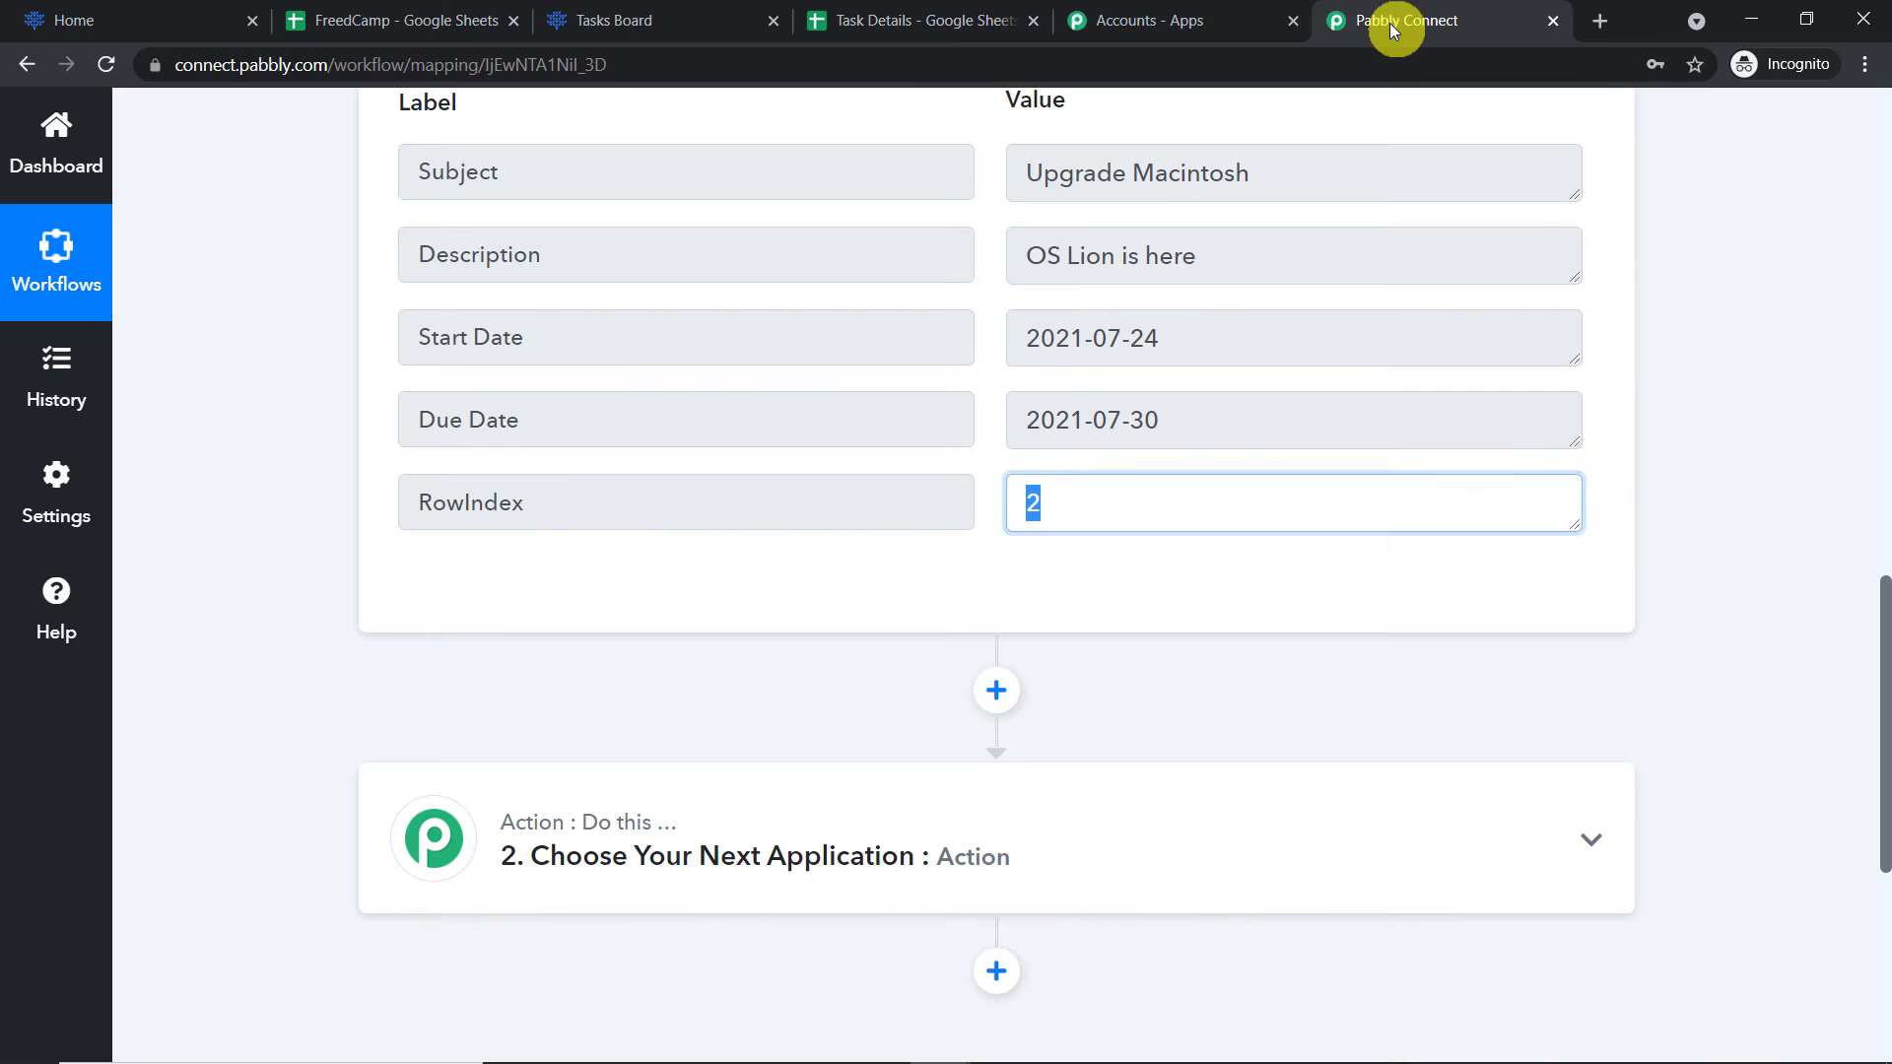
{"action": "scroll", "coordinate": [992, 376], "scroll_direction": "down", "scroll_amount": 1}
{"action": "left_click", "coordinate": [652, 559]}
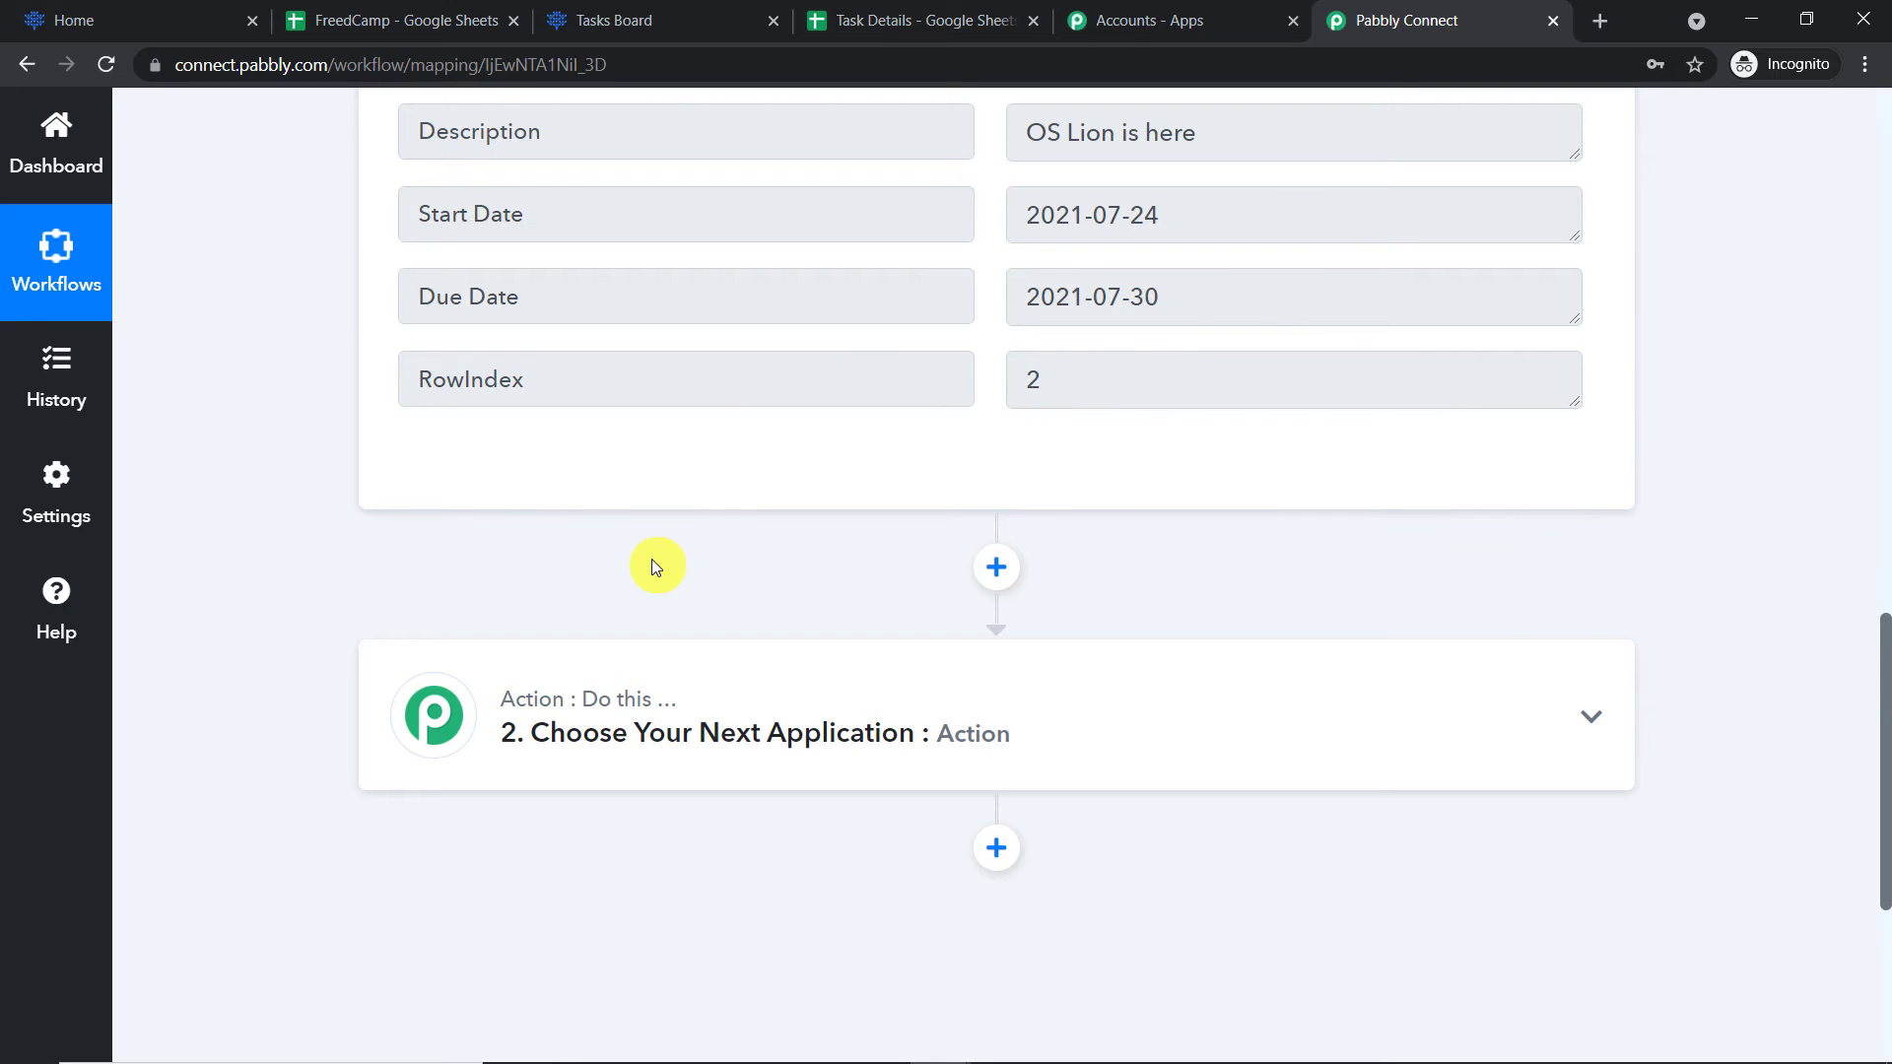
{"action": "scroll", "coordinate": [865, 508], "scroll_direction": "down", "scroll_amount": 2}
{"action": "left_click", "coordinate": [765, 501]}
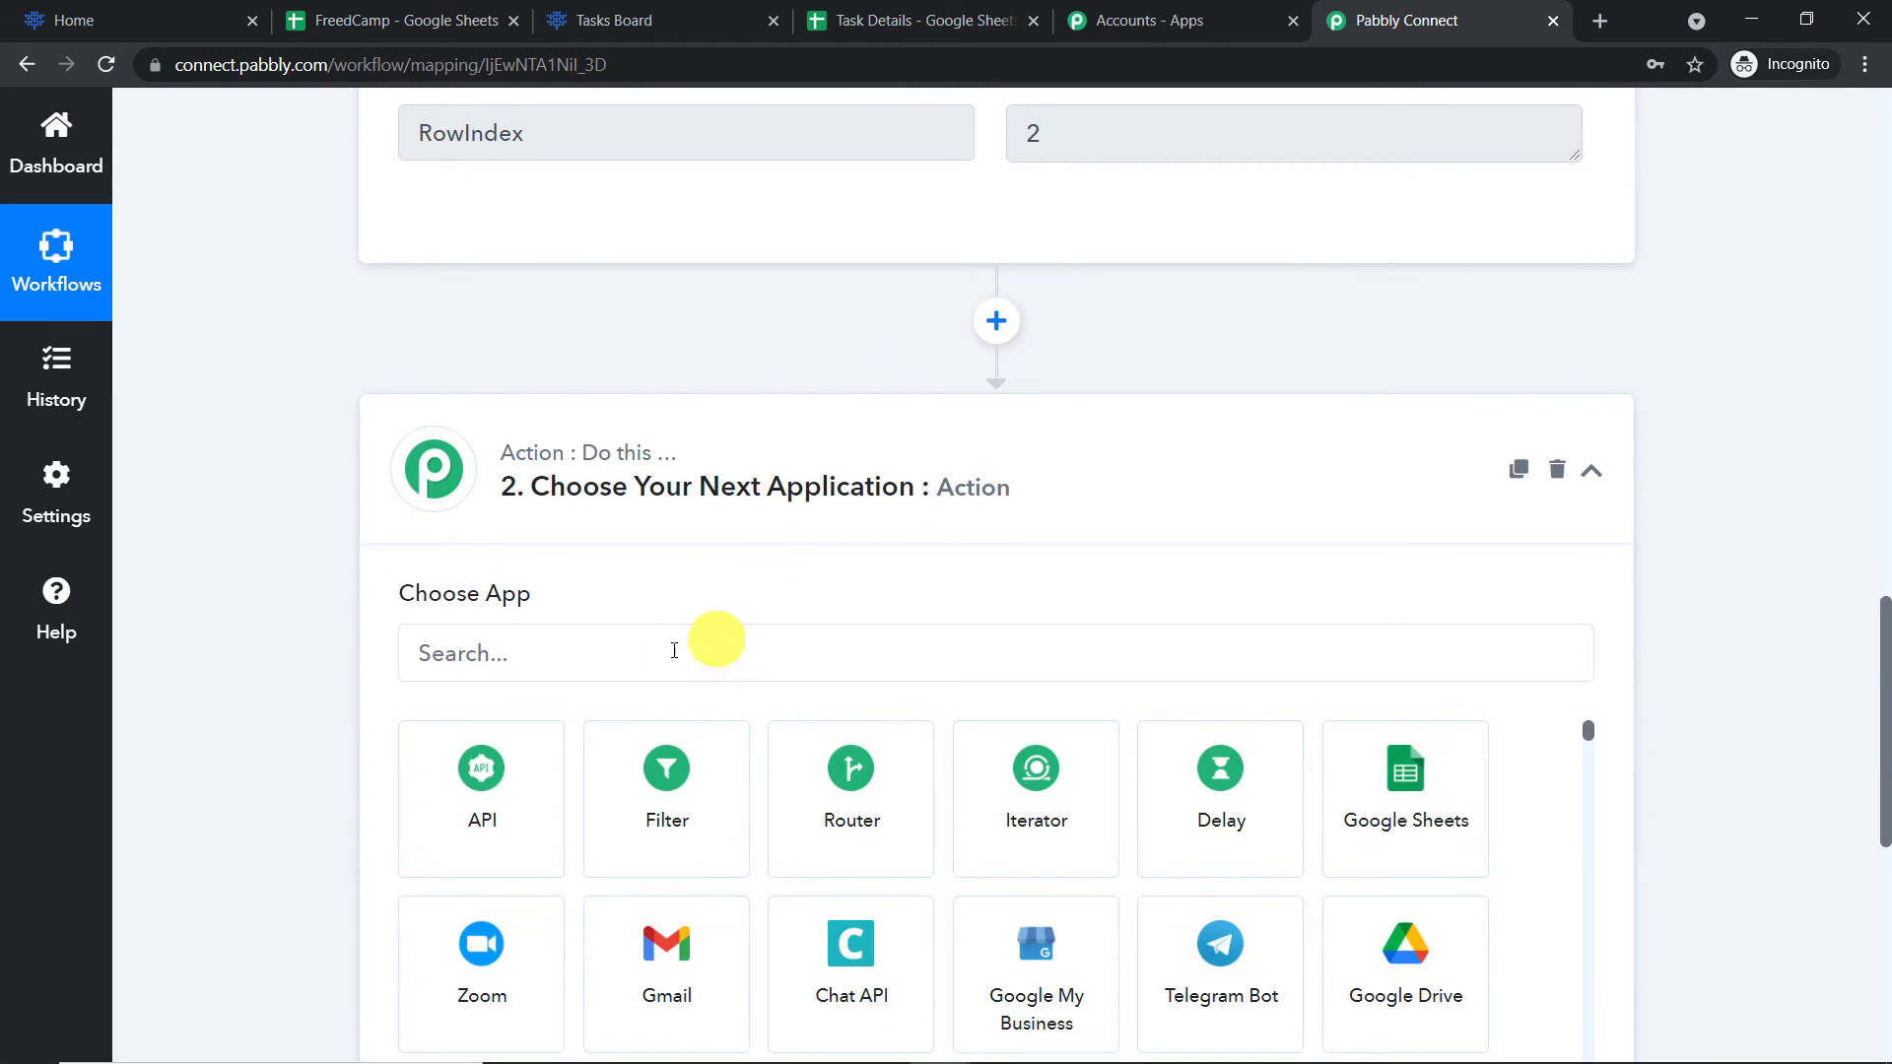
{"action": "left_click", "coordinate": [652, 659]}
{"action": "type", "text": "fre"}
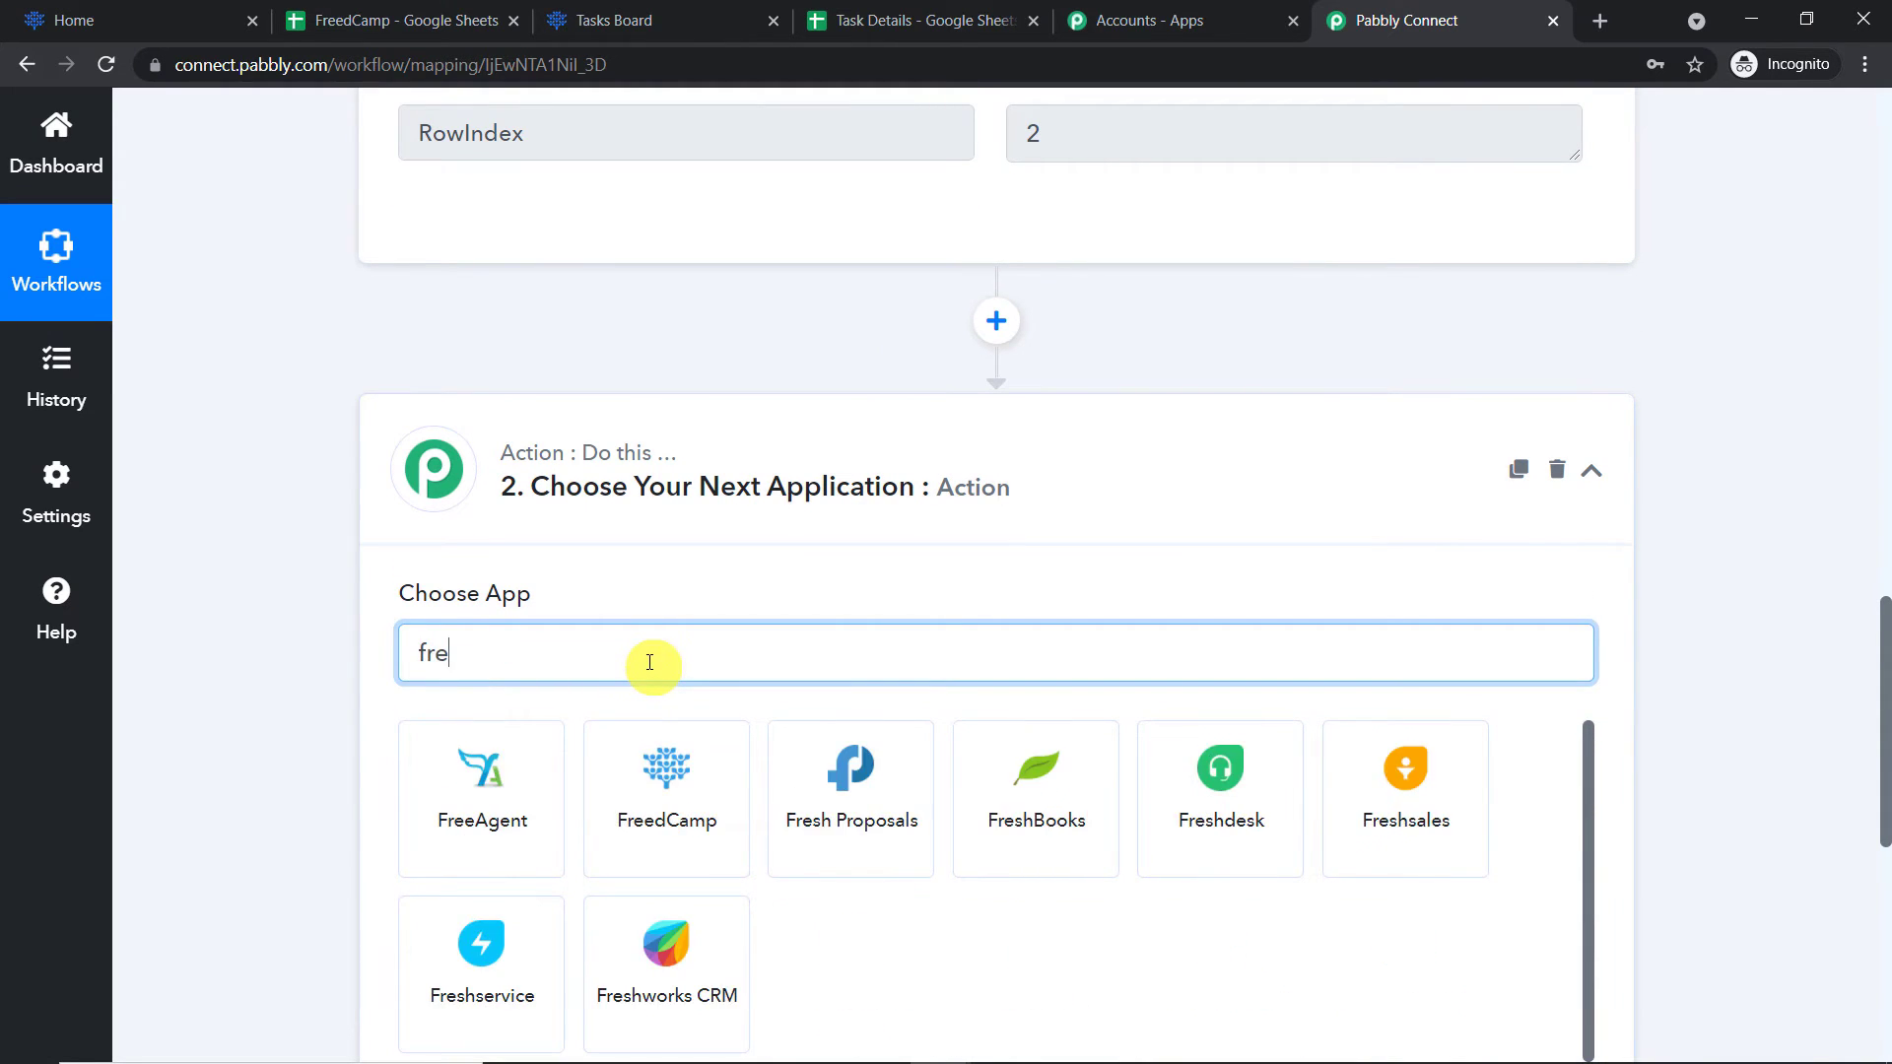
{"action": "type", "text": "e"}
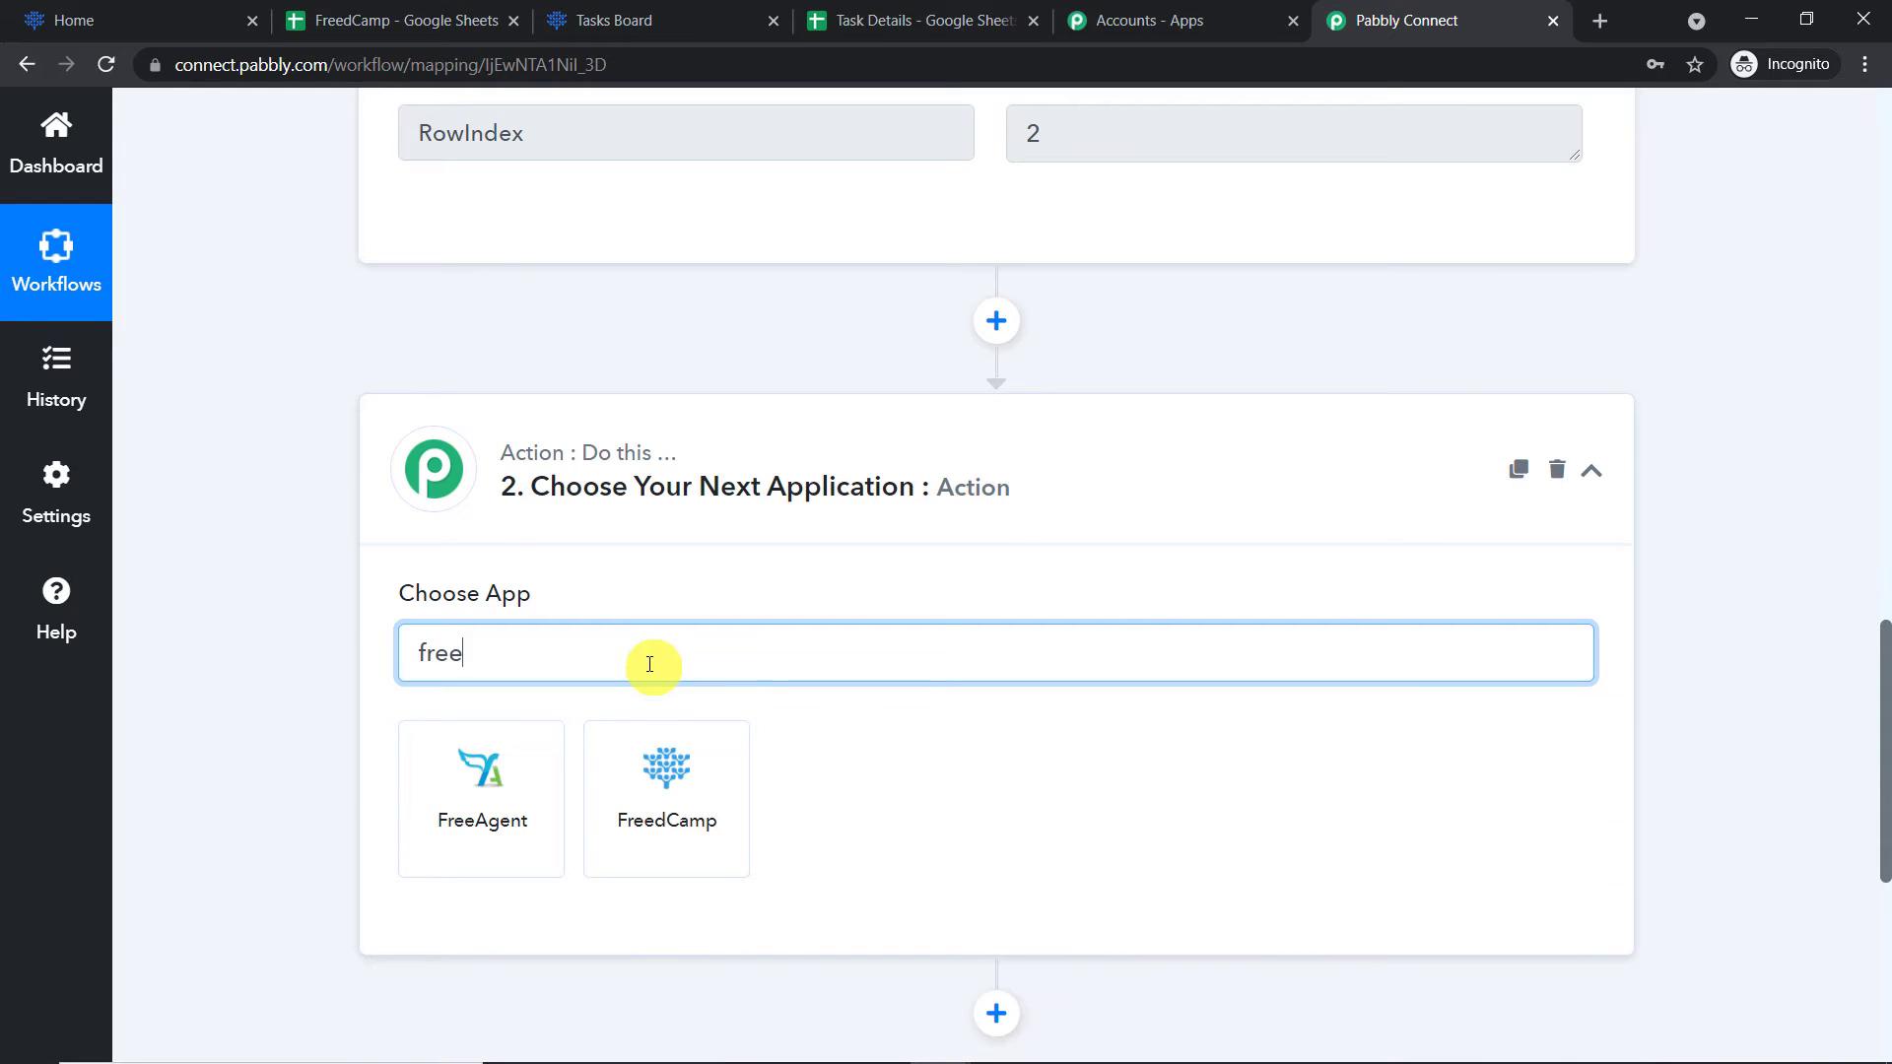
{"action": "left_click", "coordinate": [658, 810]}
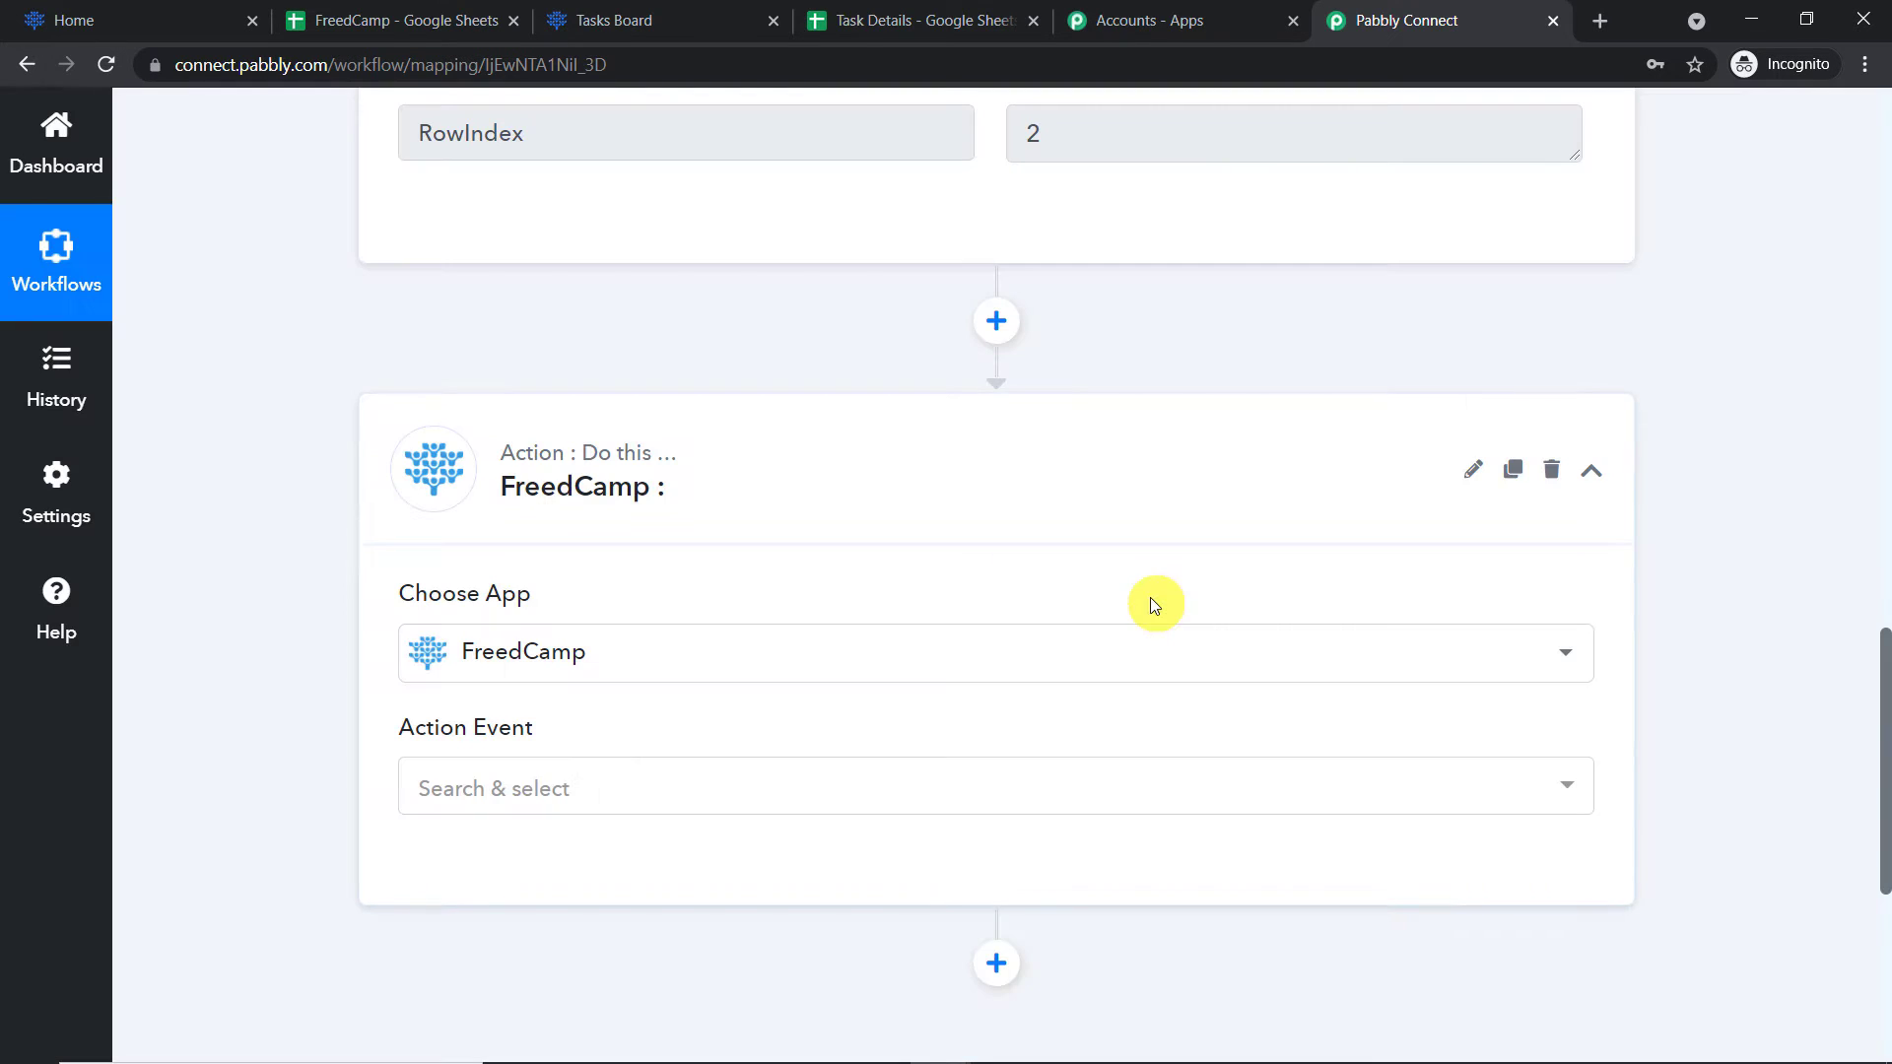
Set the action event to Create Task and start adding a new FreedCamp connection
{"action": "left_click", "coordinate": [538, 793]}
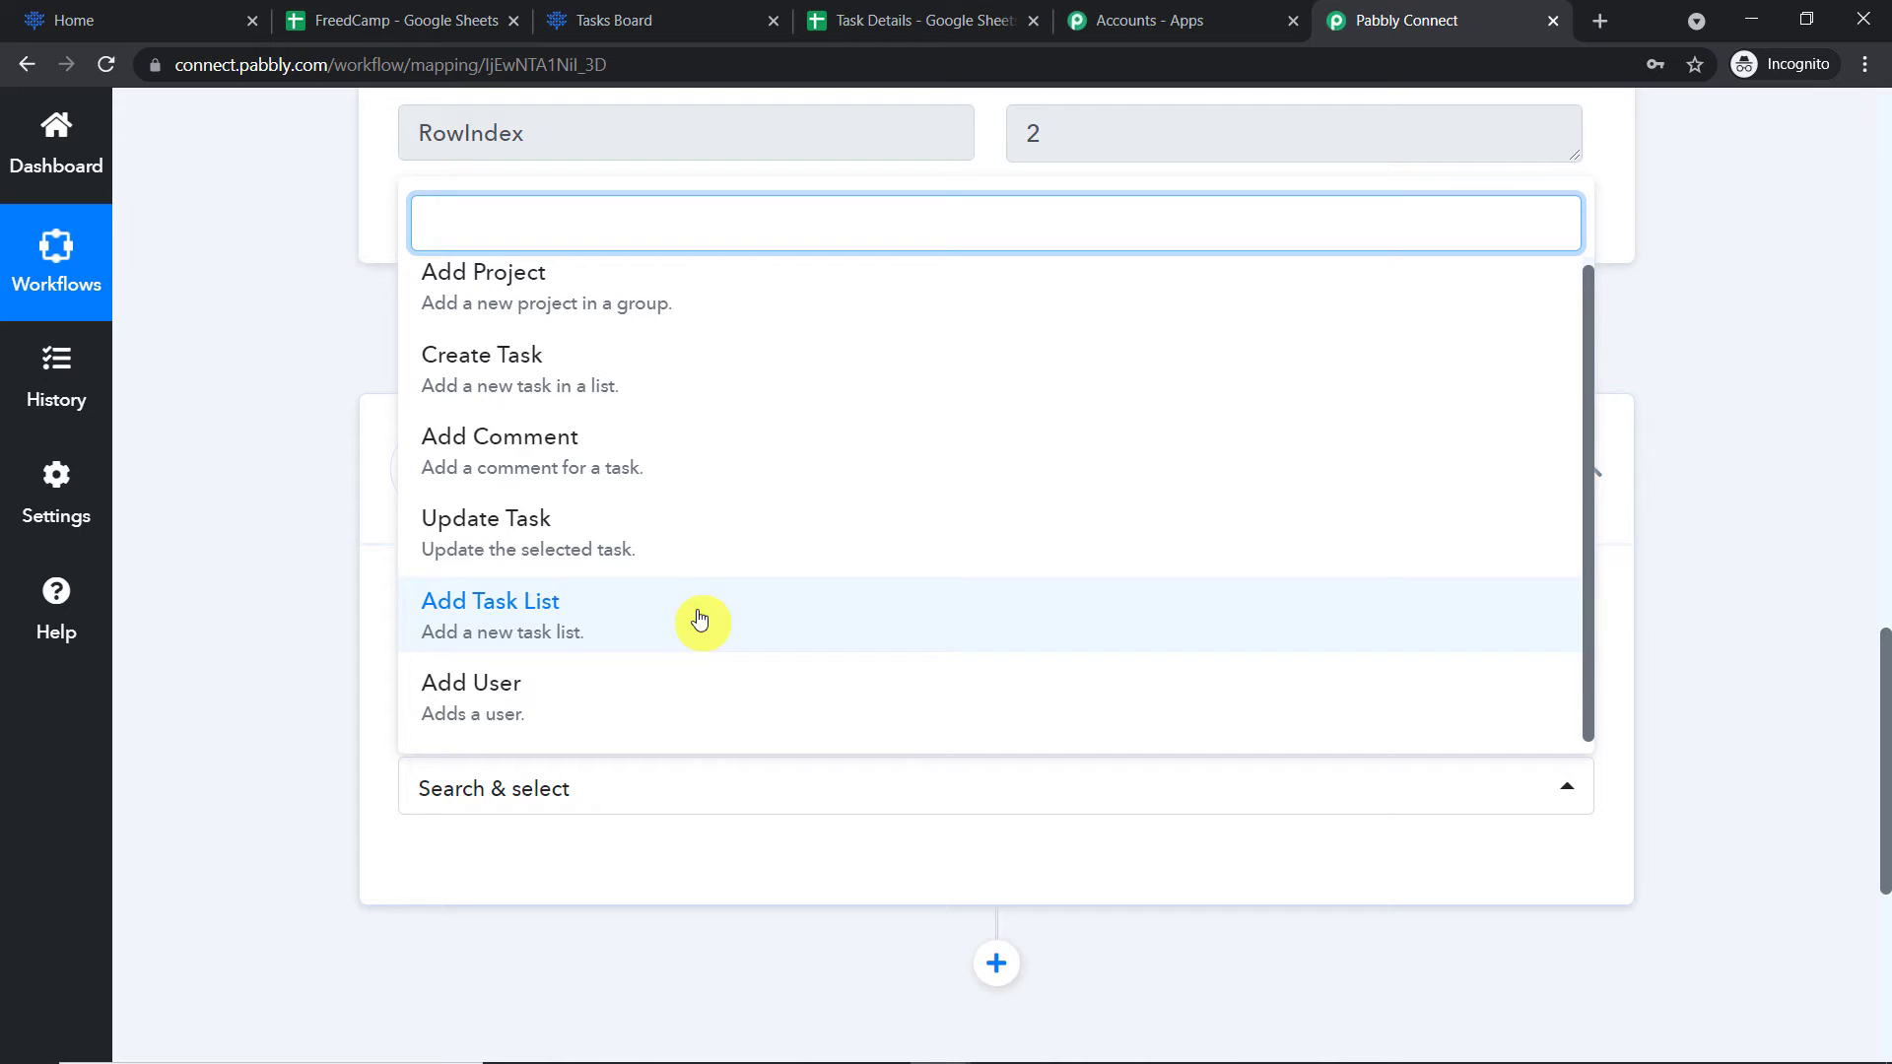
{"action": "left_click", "coordinate": [677, 371]}
{"action": "left_click", "coordinate": [501, 869]}
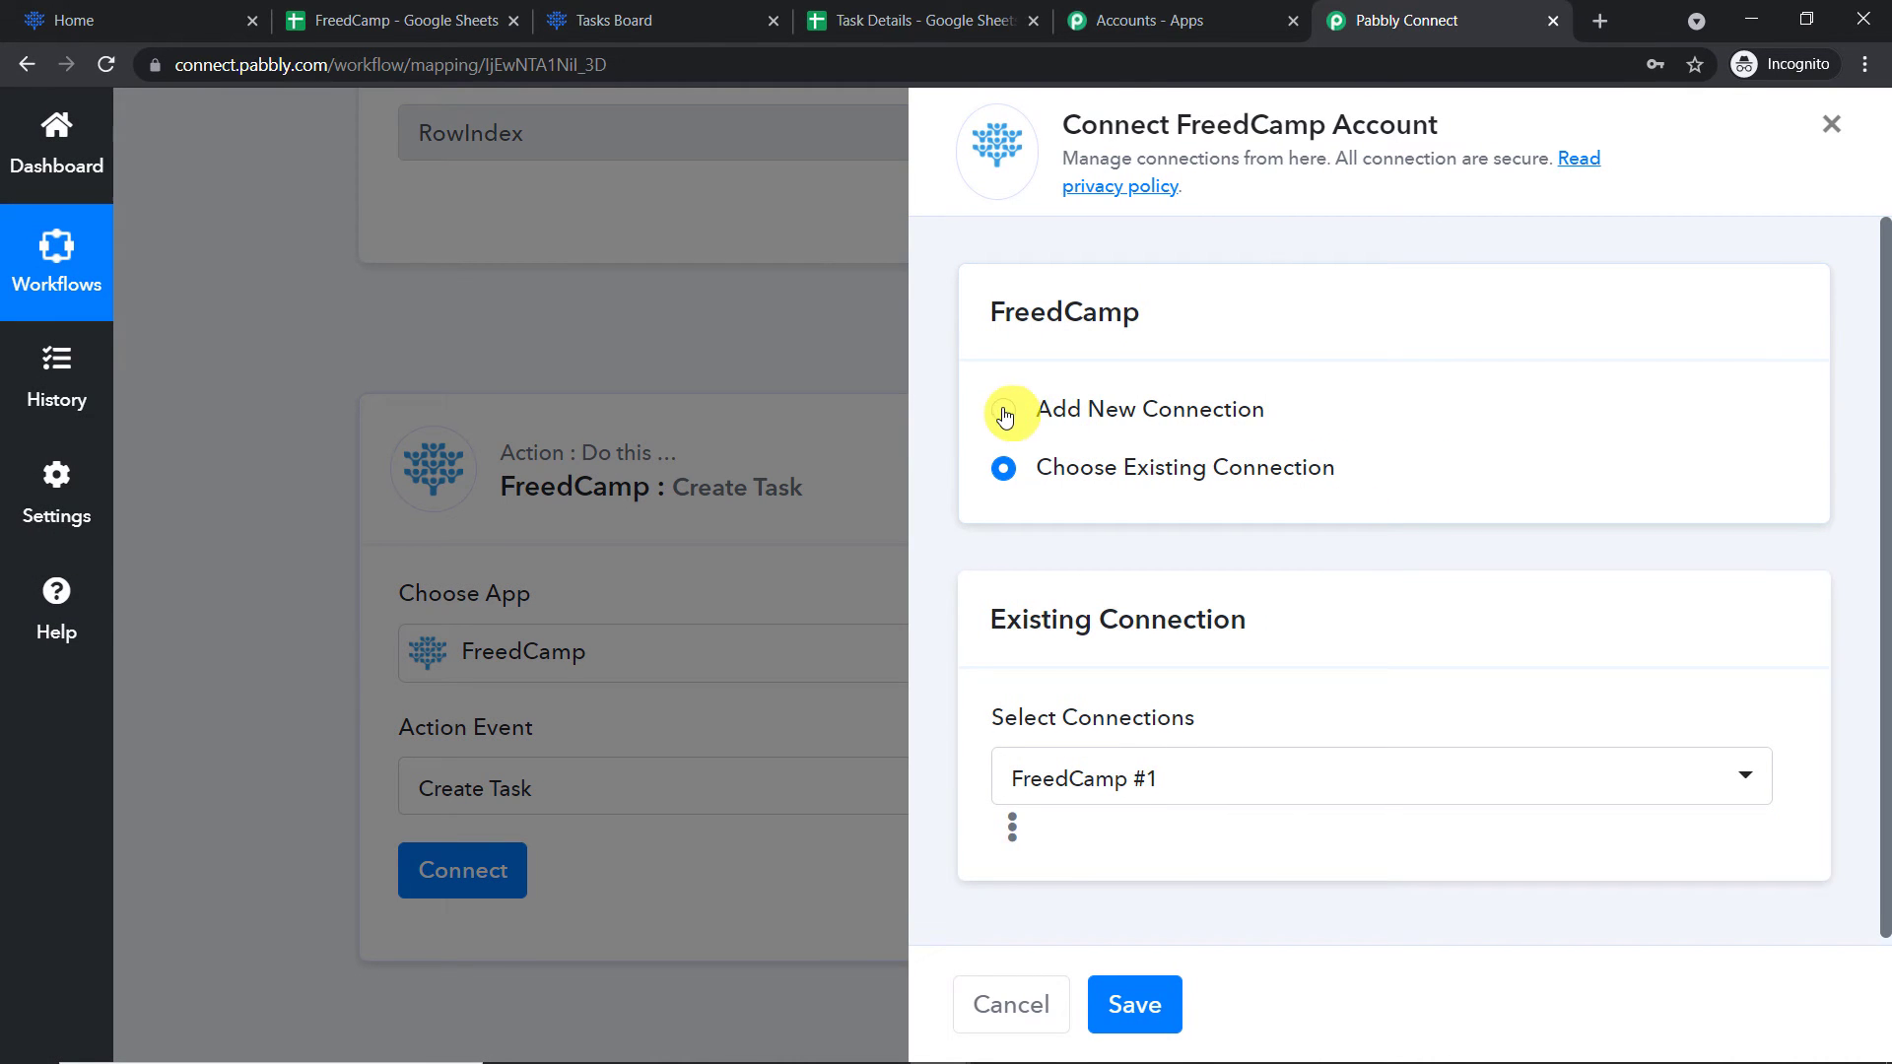
{"action": "left_click", "coordinate": [1004, 415]}
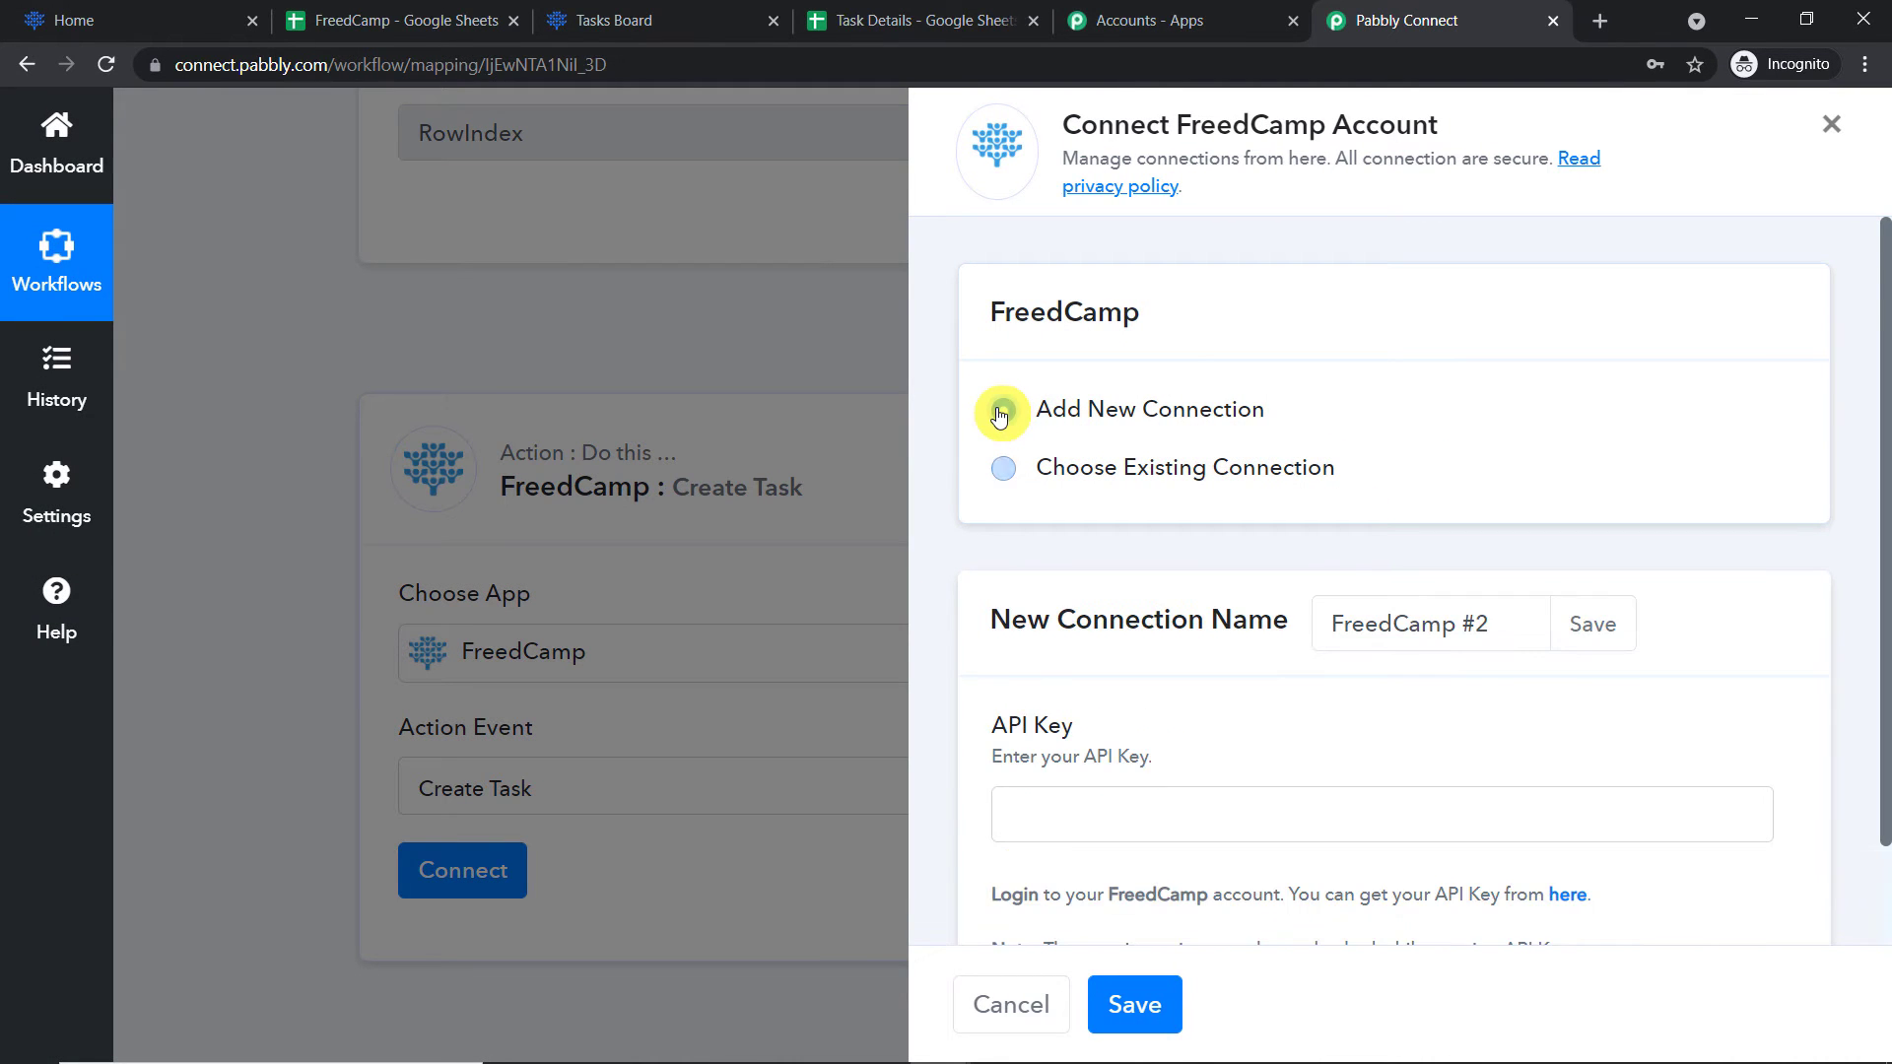
{"action": "scroll", "coordinate": [1251, 429], "scroll_direction": "down", "scroll_amount": 1}
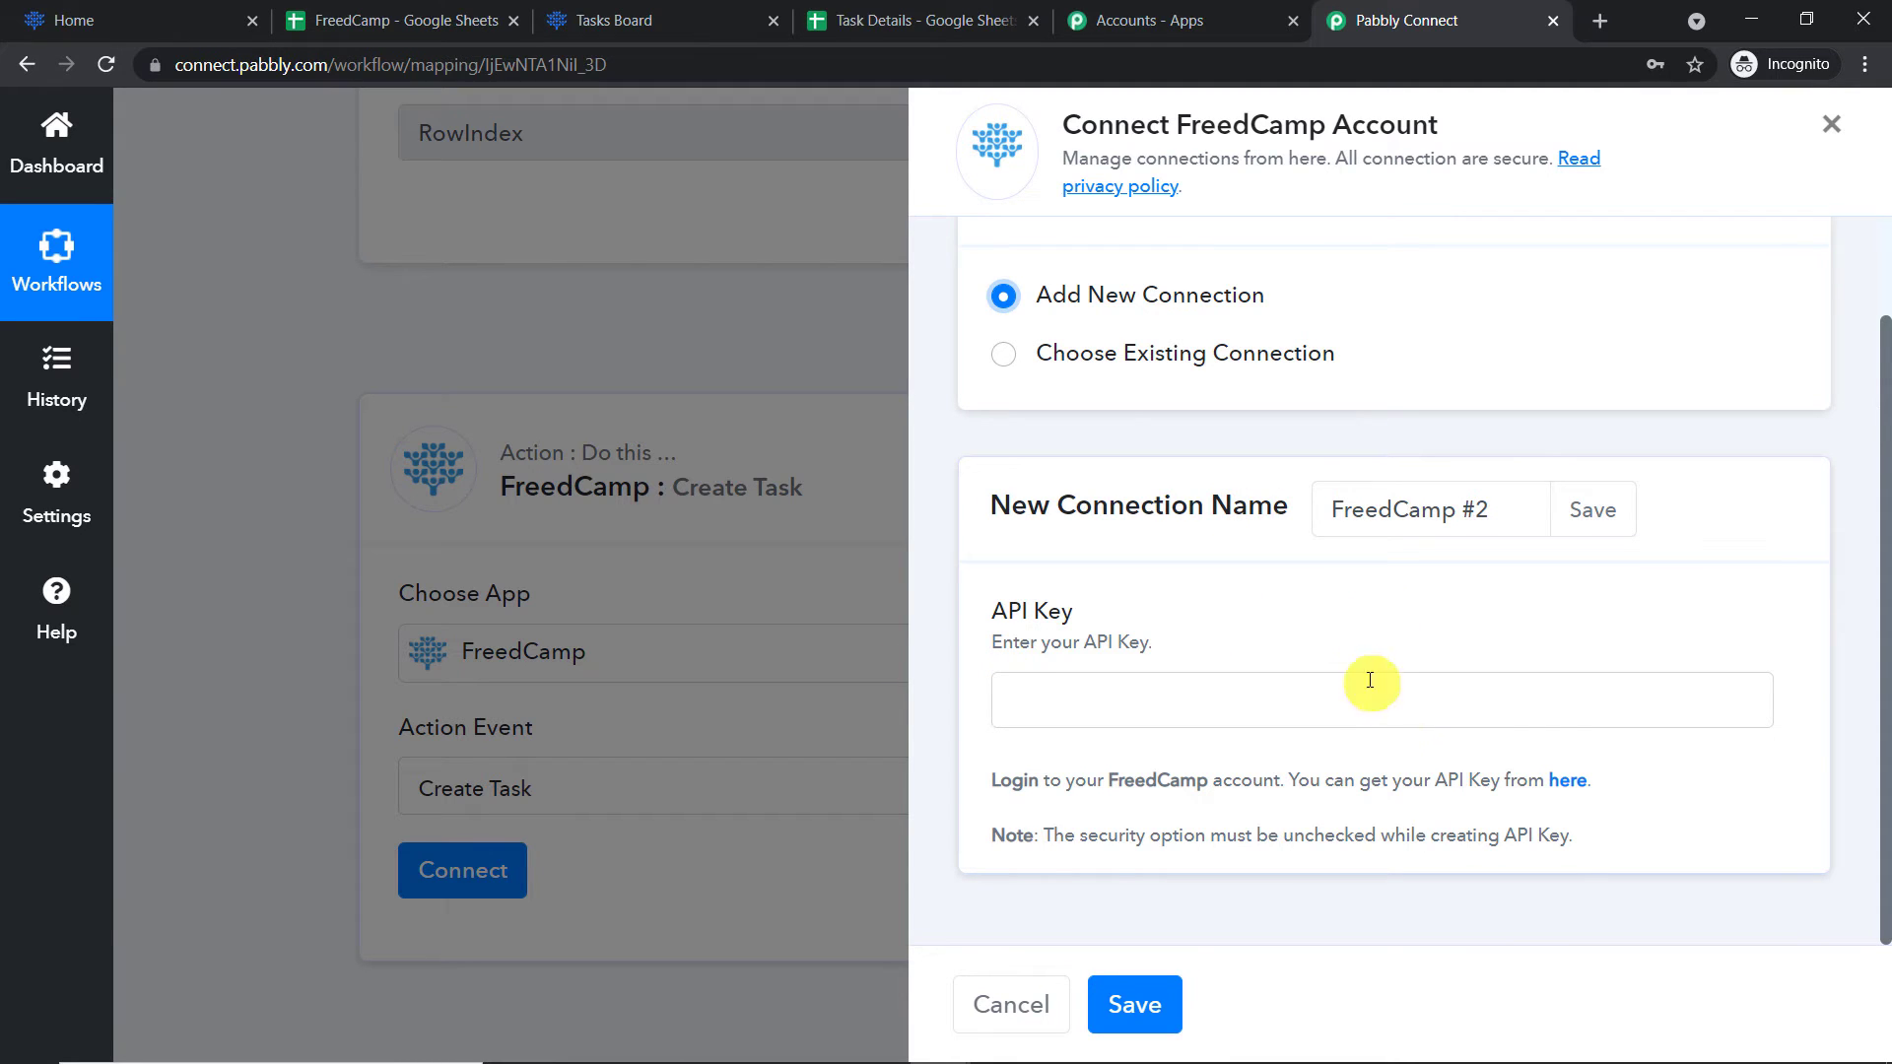
Open the FreedCamp account settings from the API key link and check the connection form's note about the security option
{"action": "left_click", "coordinate": [1578, 783]}
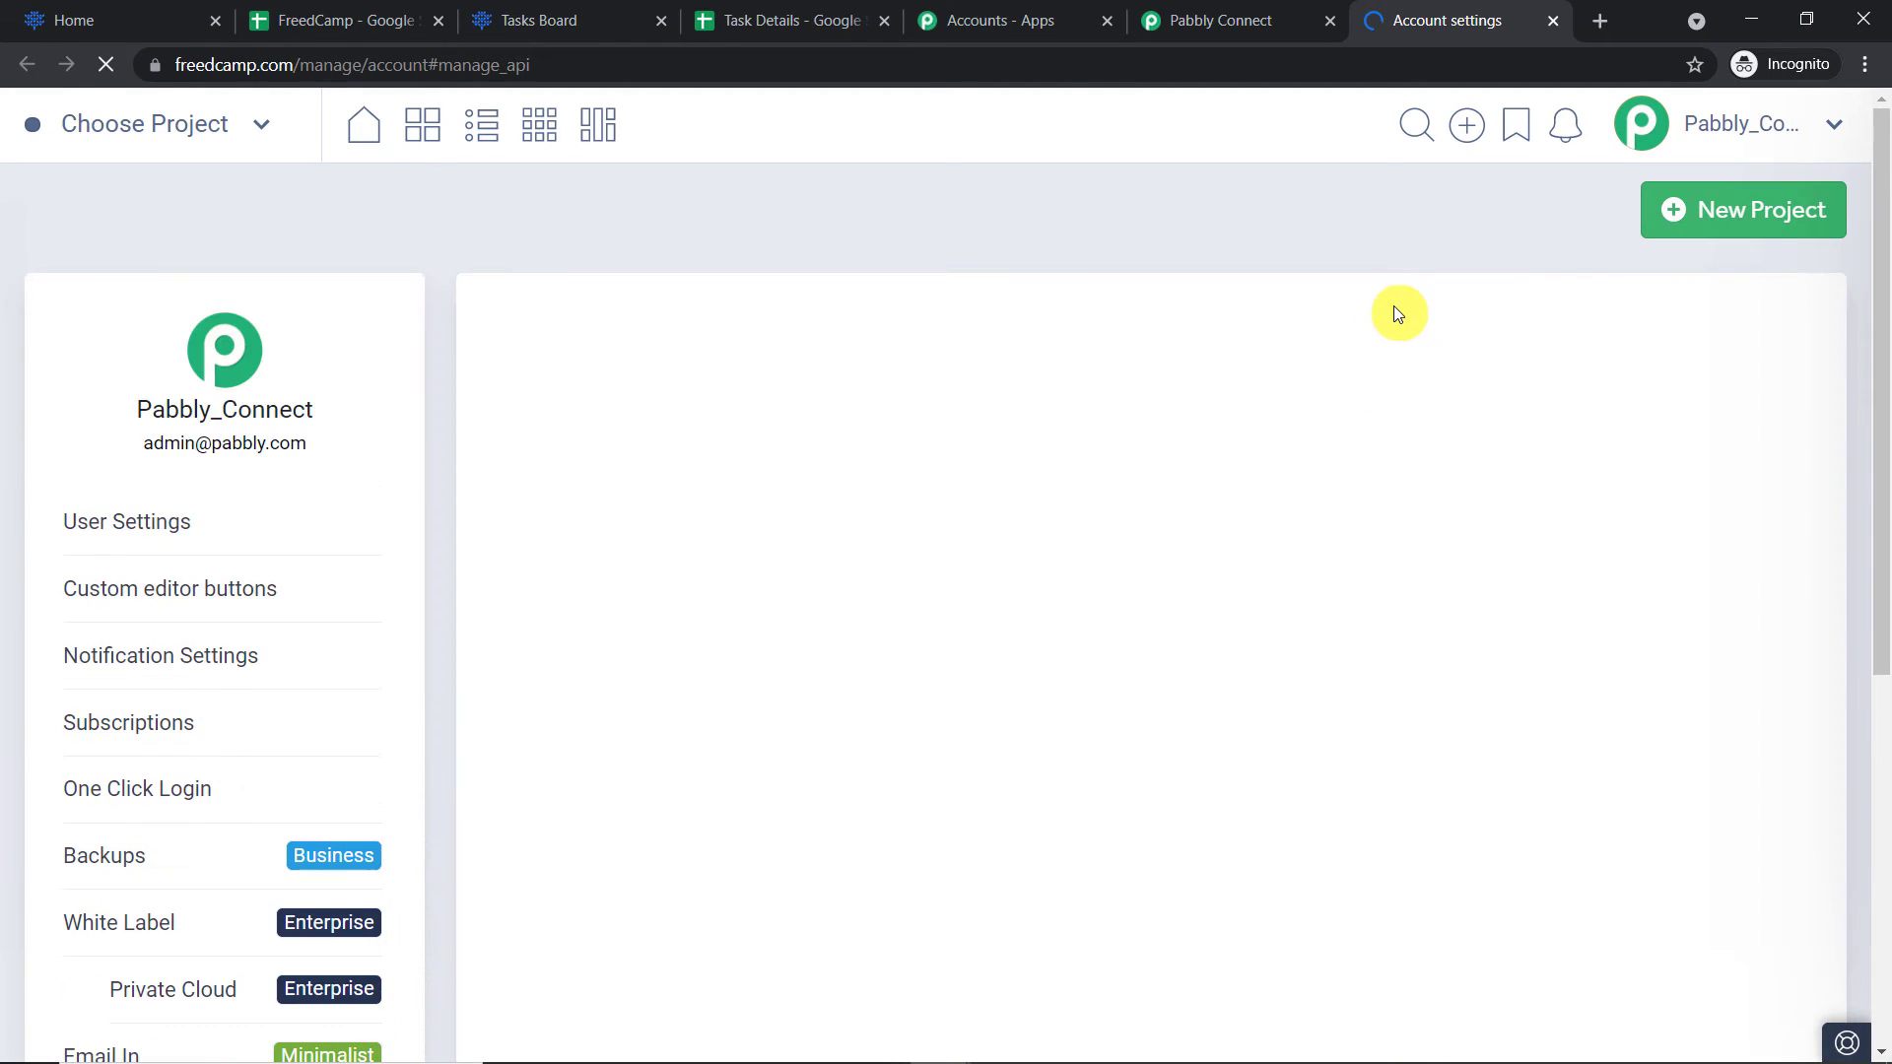
{"action": "left_click", "coordinate": [1271, 19]}
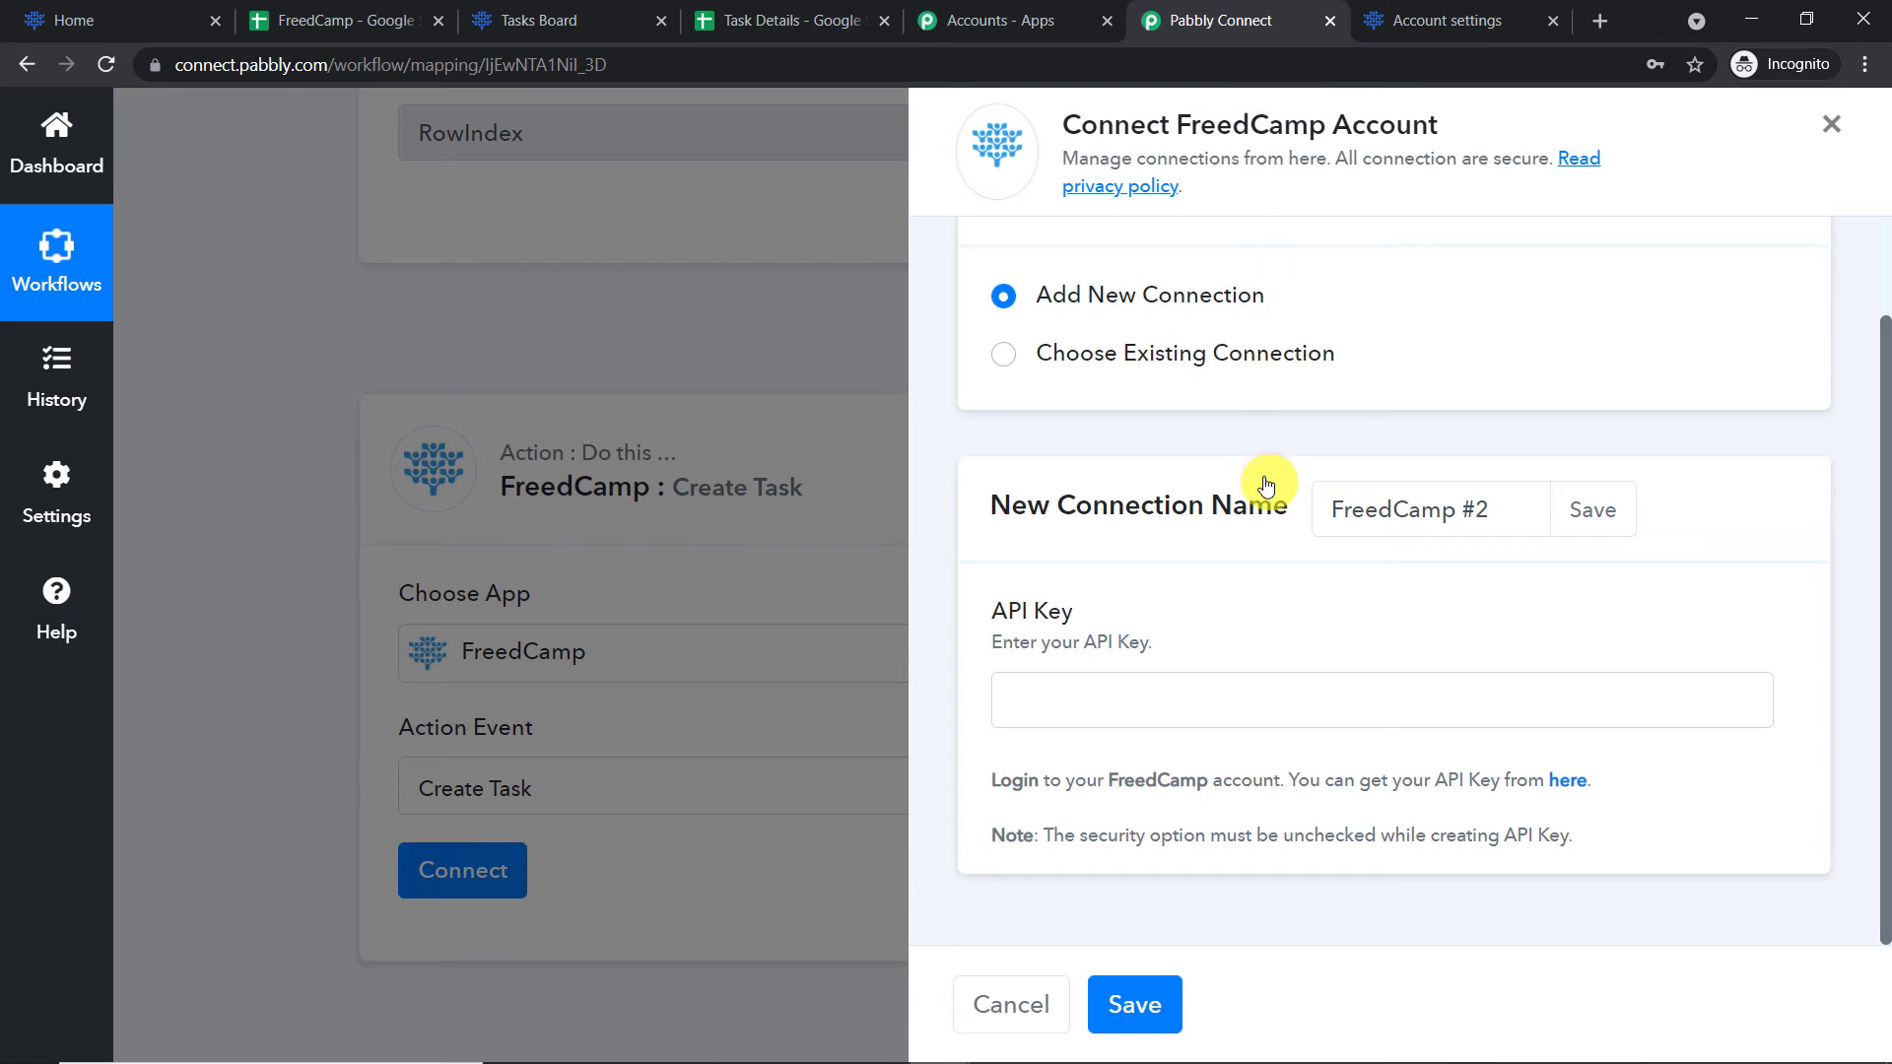
{"action": "left_click_drag", "start_coordinate": [1090, 837], "coordinate": [1575, 835]}
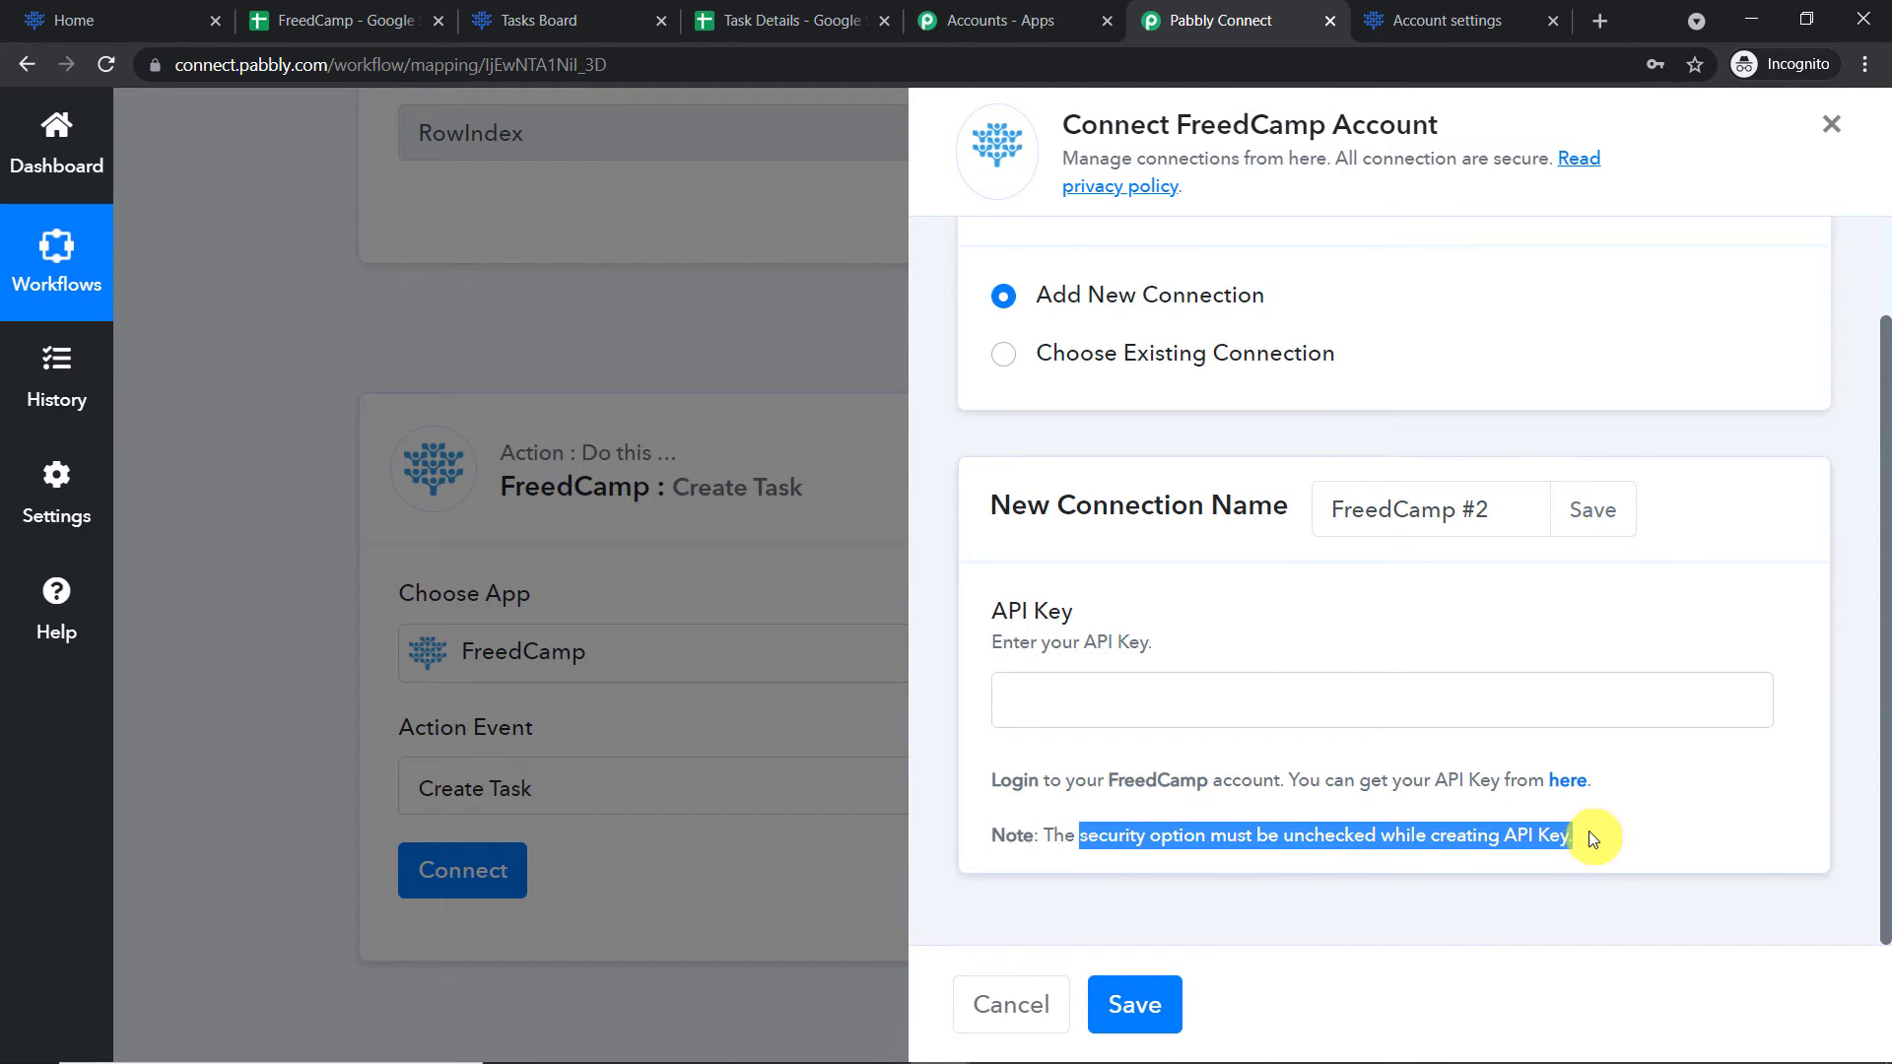
{"action": "left_click", "coordinate": [1503, 20]}
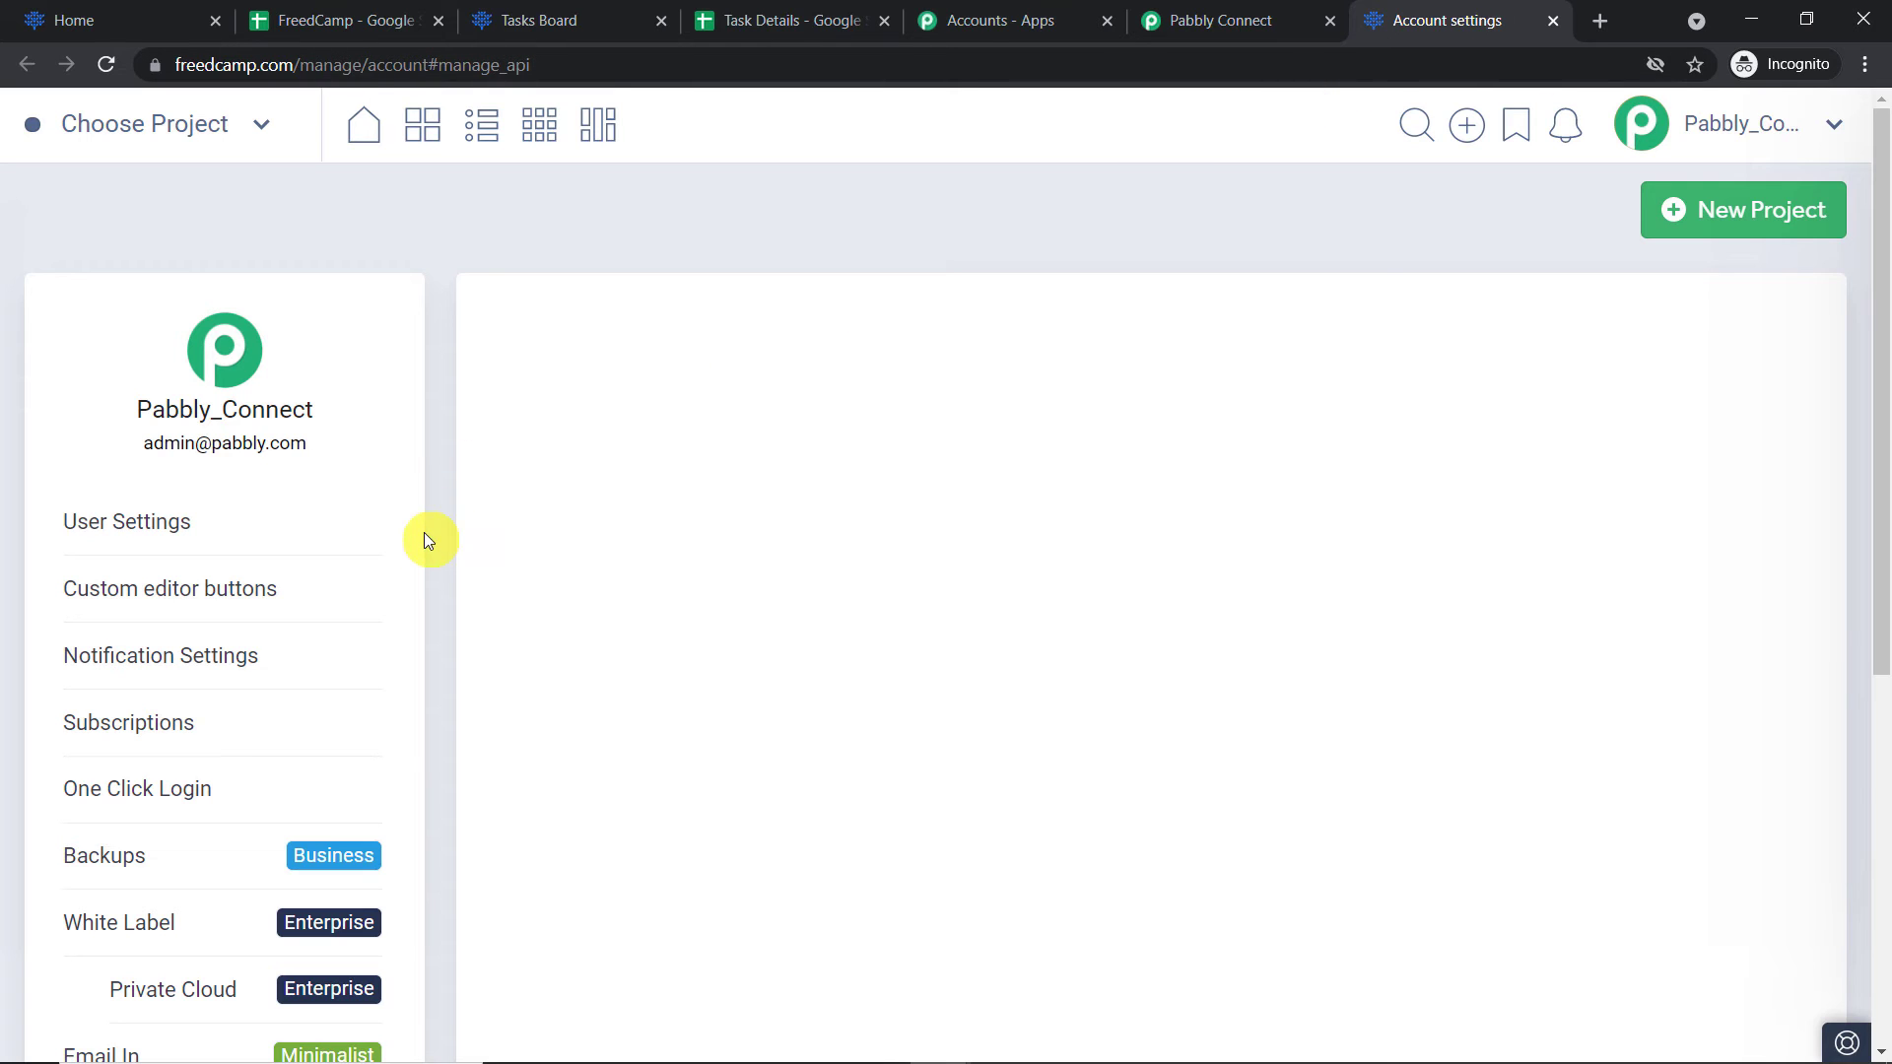
Open the API integration settings of the FreedCamp account and add a new API key
{"action": "scroll", "coordinate": [1062, 297], "scroll_direction": "down", "scroll_amount": 6}
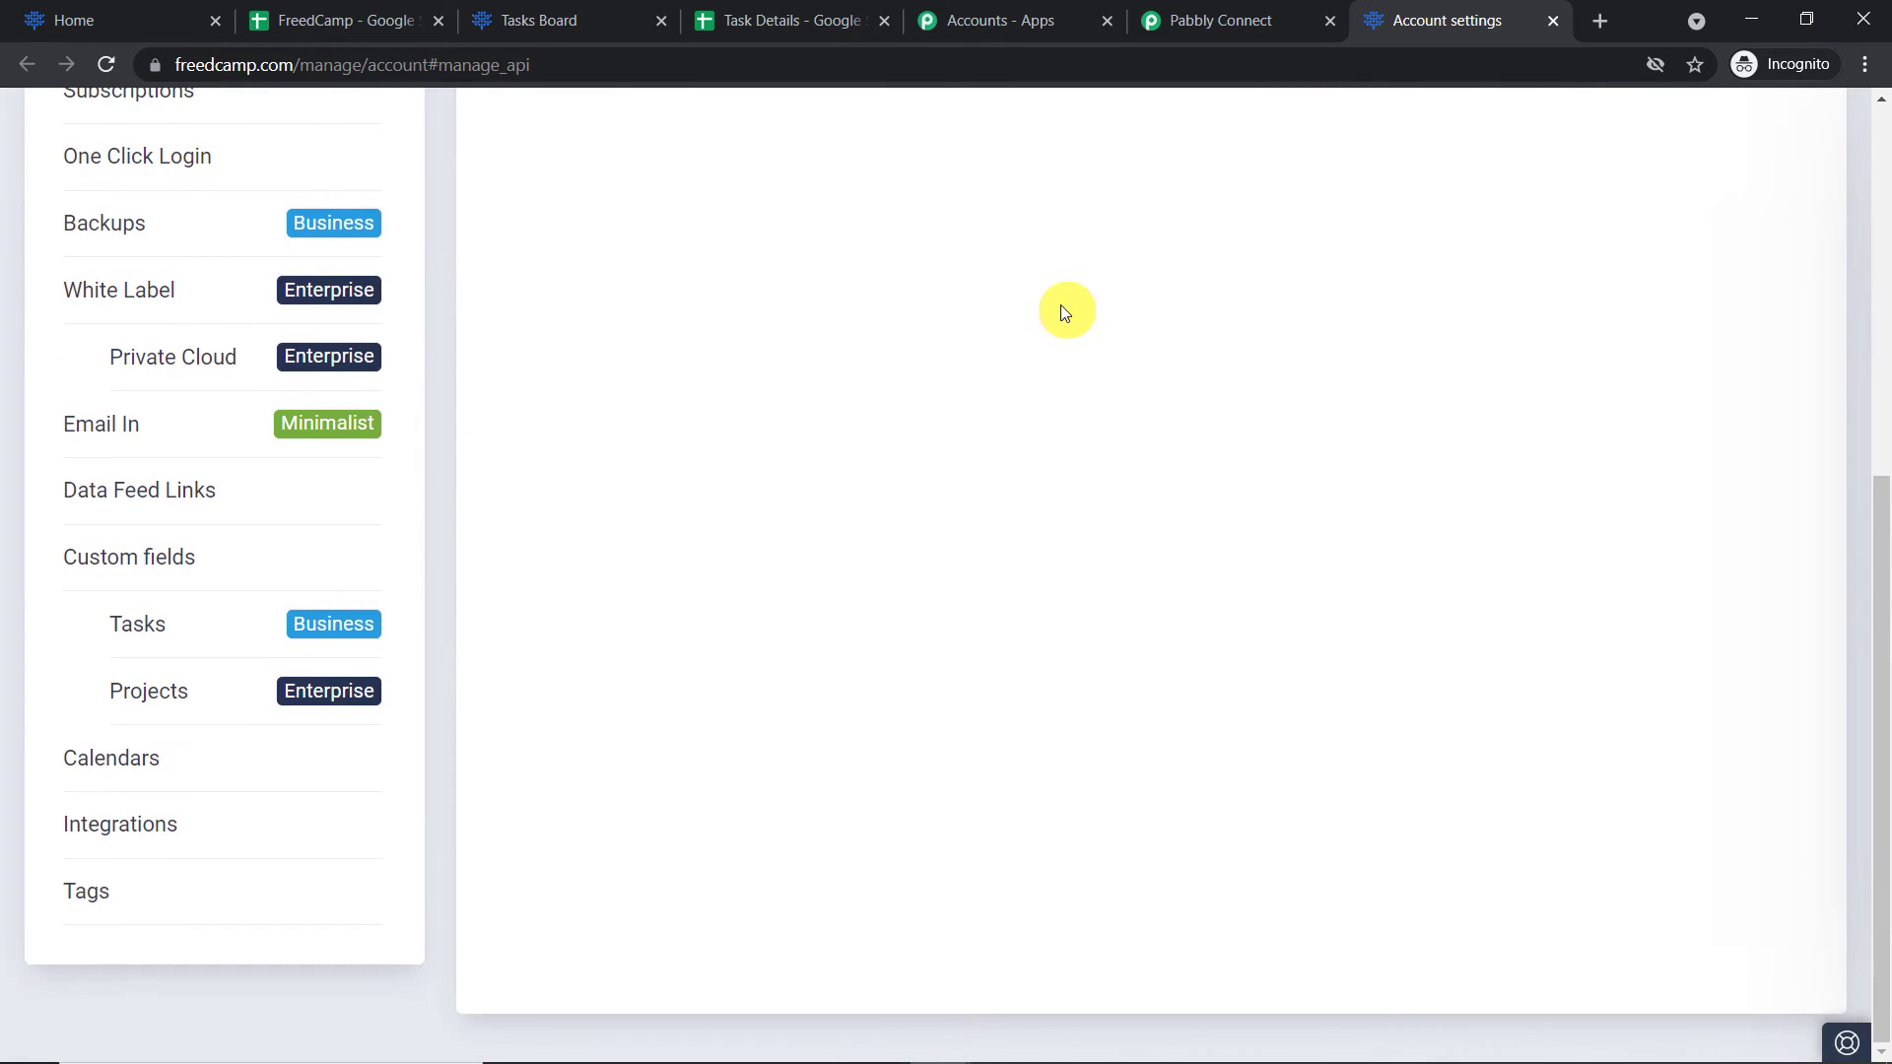
{"action": "left_click", "coordinate": [151, 824]}
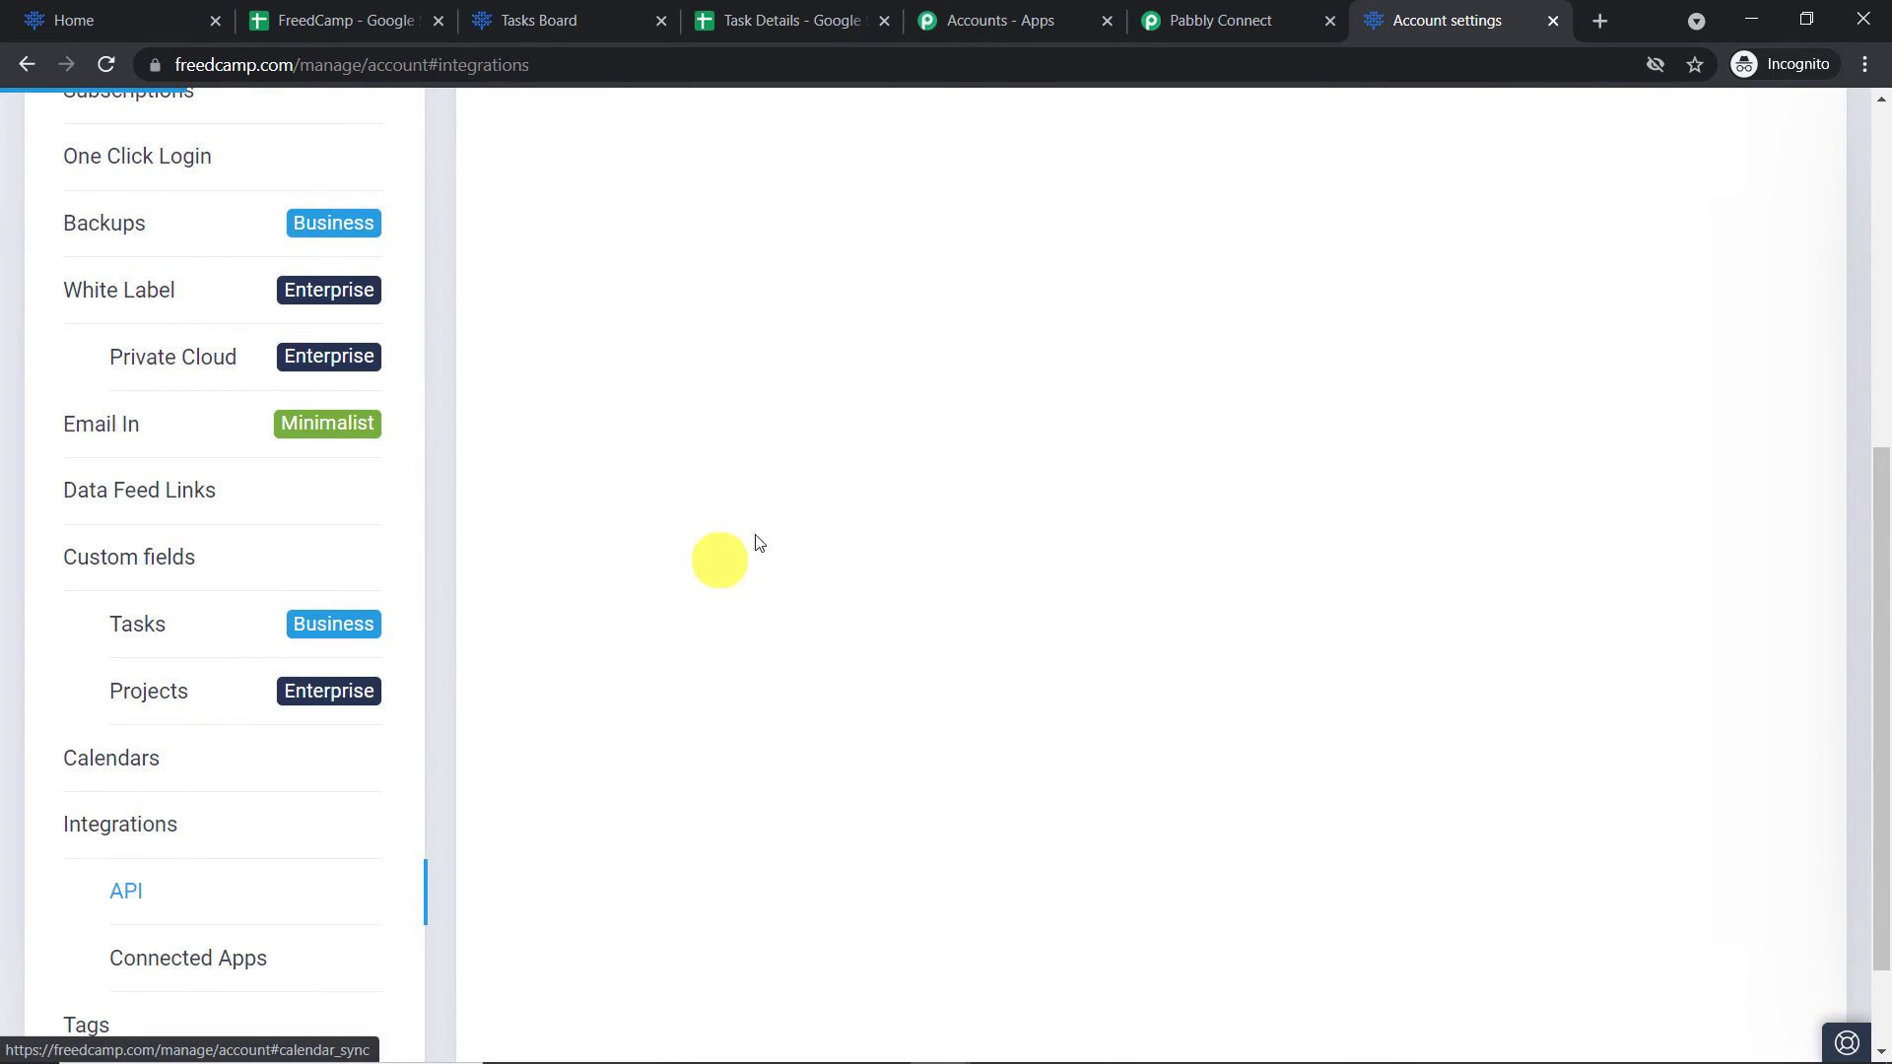
{"action": "left_click", "coordinate": [143, 893]}
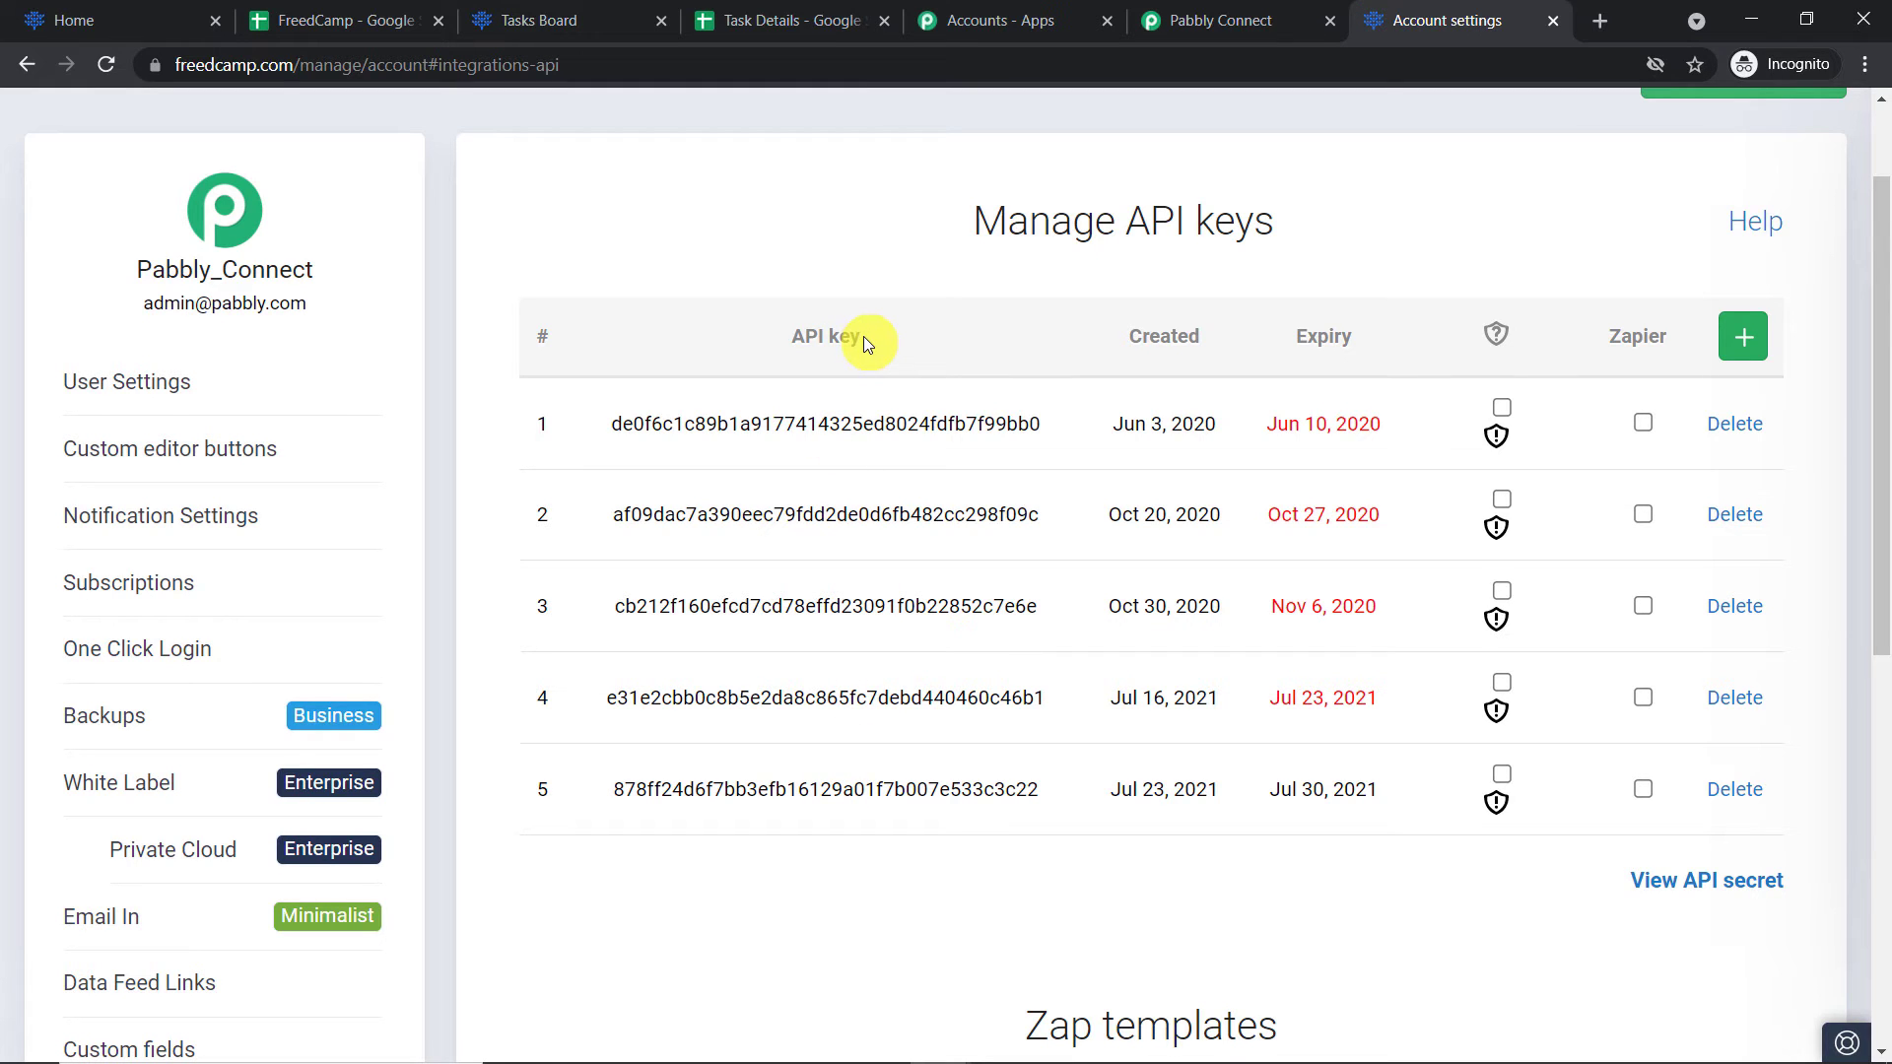
{"action": "left_click", "coordinate": [1741, 337]}
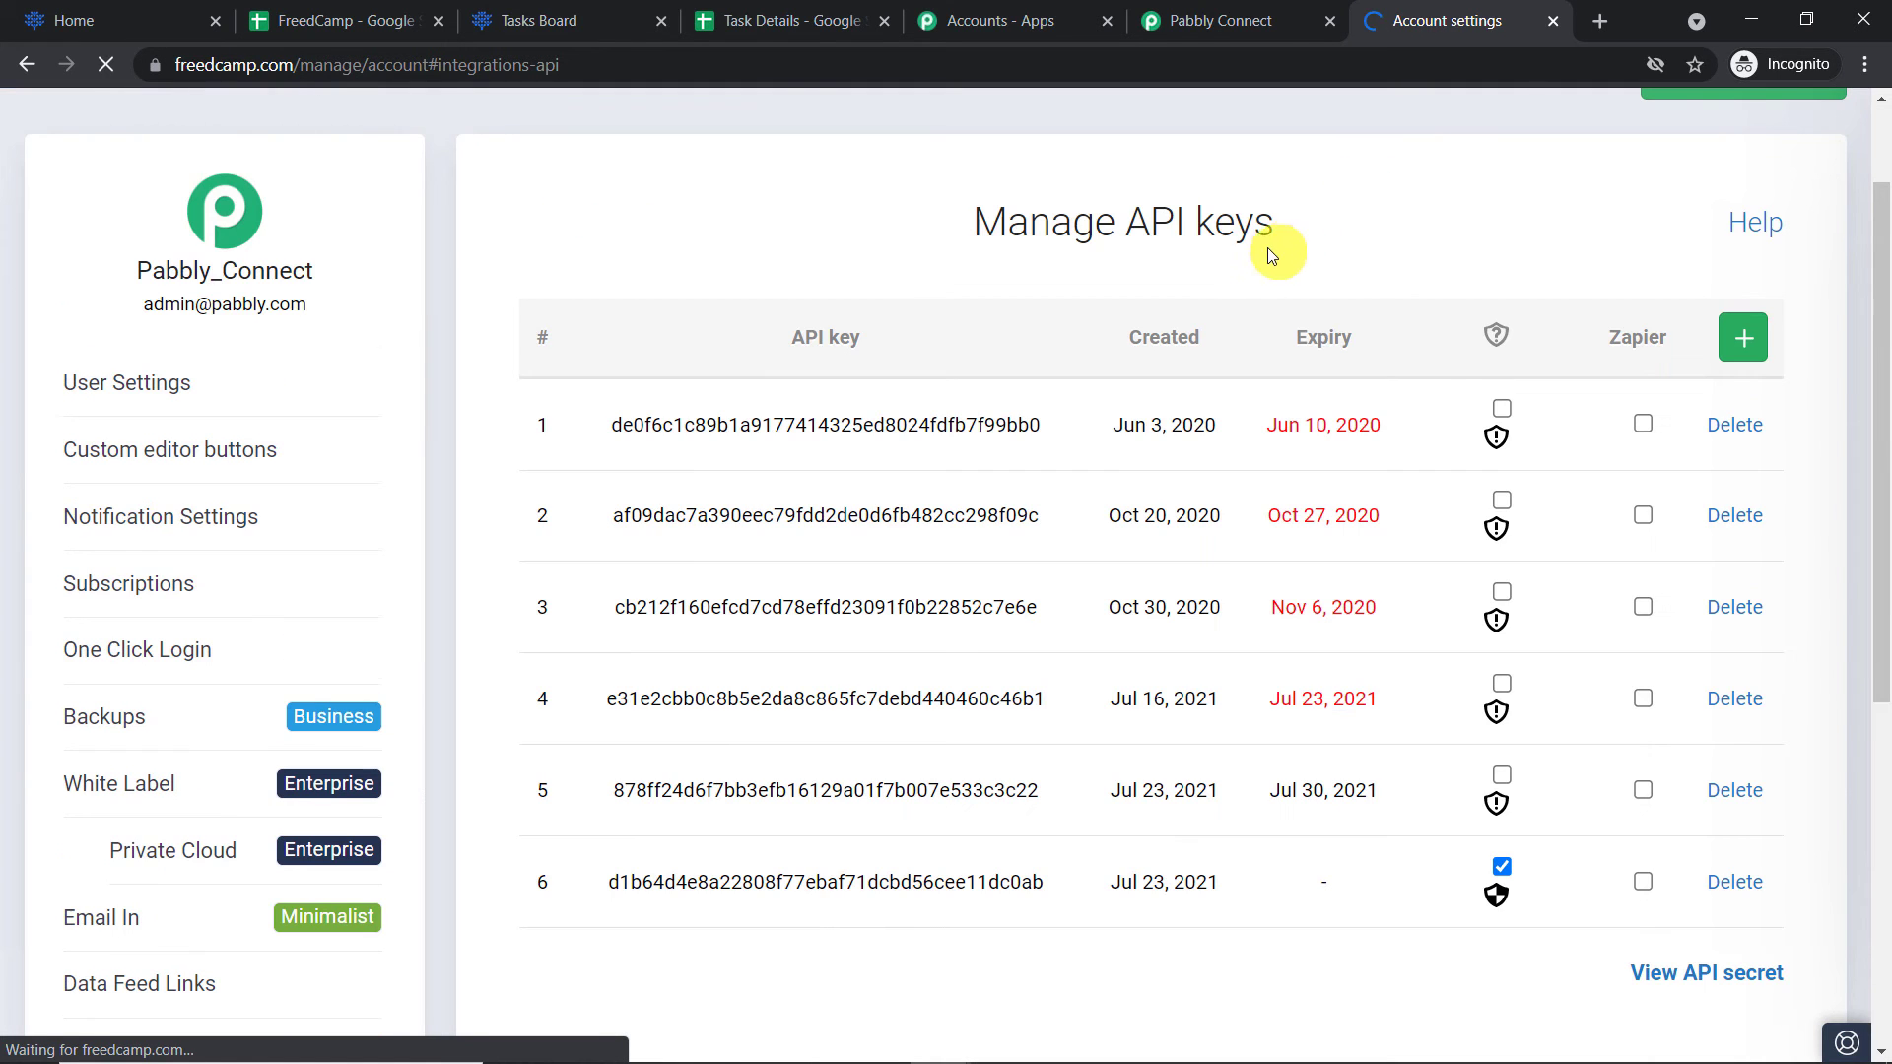
Turn off the security option of the newly added FreedCamp API key and copy that key
{"action": "scroll", "coordinate": [1311, 345], "scroll_direction": "down", "scroll_amount": 3}
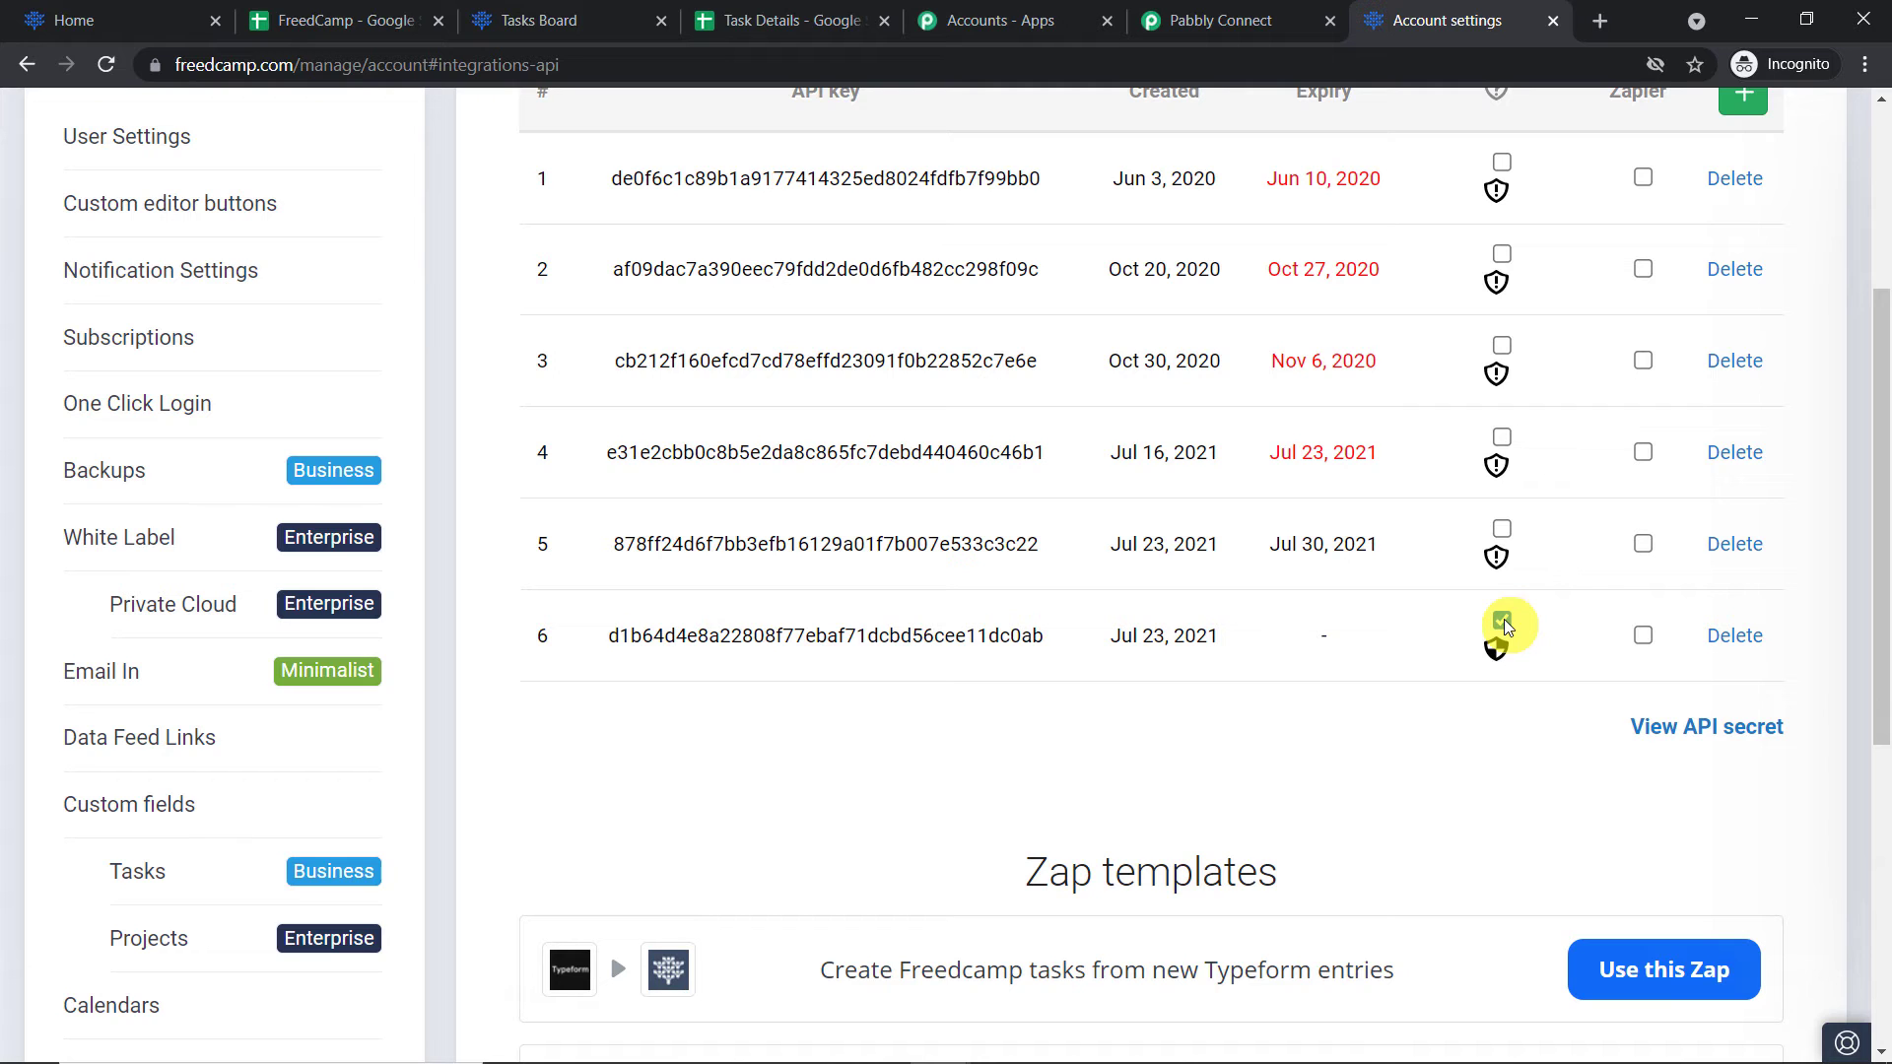
{"action": "left_click", "coordinate": [1502, 621]}
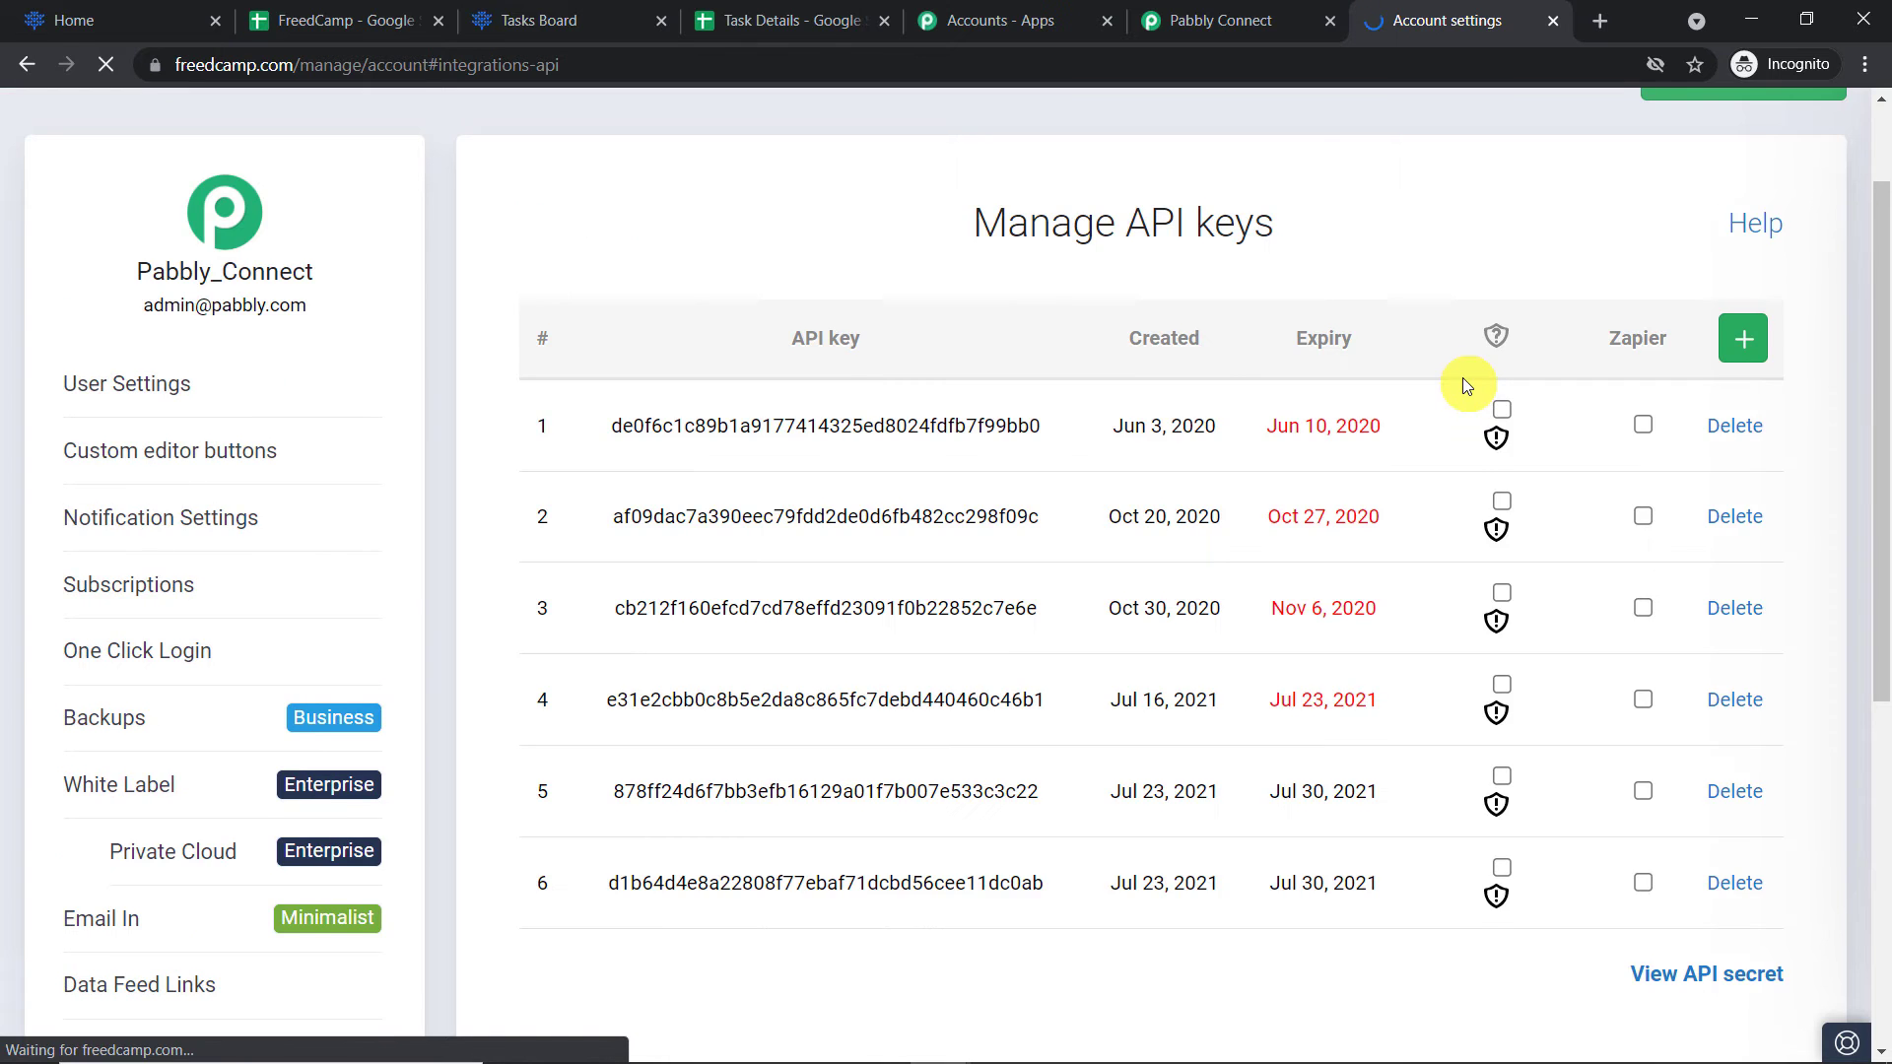
{"action": "scroll", "coordinate": [1463, 384], "scroll_direction": "down", "scroll_amount": 5}
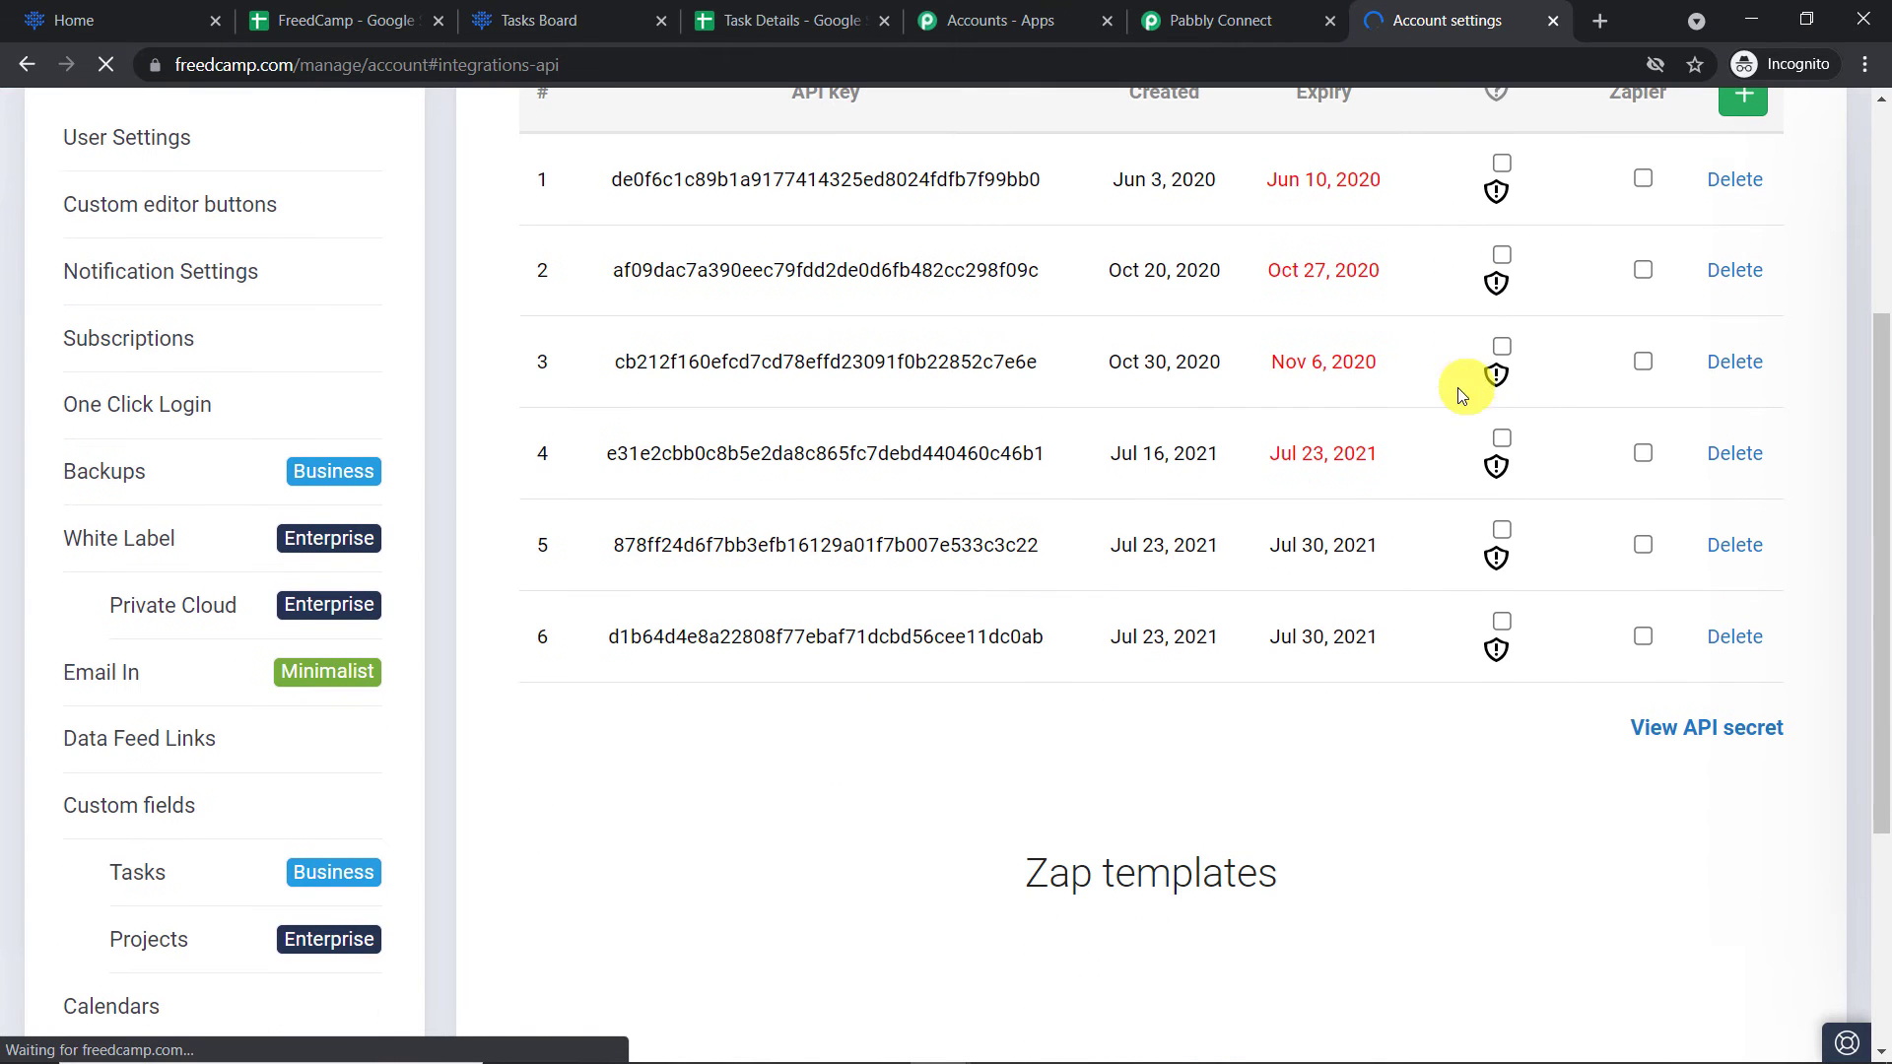
{"action": "double_click", "coordinate": [835, 638]}
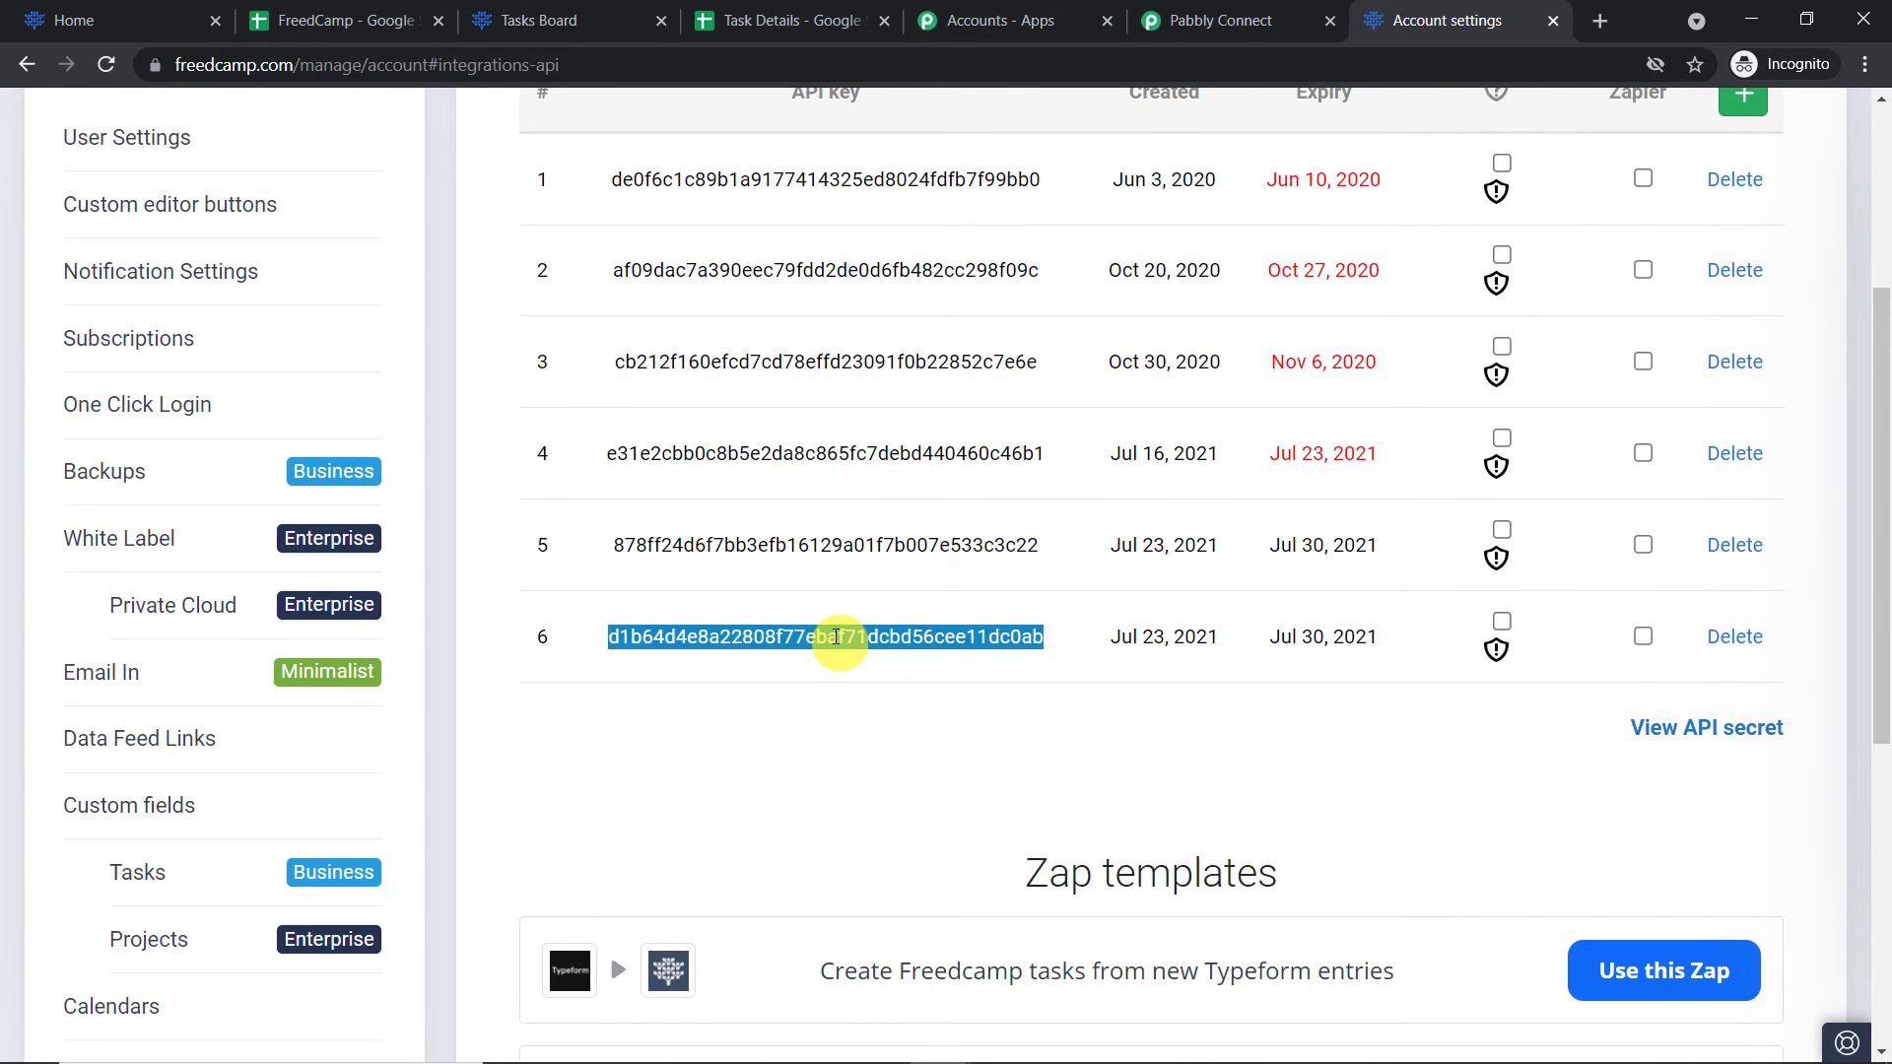
{"action": "right_click", "coordinate": [835, 638]}
{"action": "left_click", "coordinate": [856, 658]}
Return to the Pabbly Connect workflow, paste the API key into the new FreedCamp connection and save it
{"action": "left_click", "coordinate": [1220, 20]}
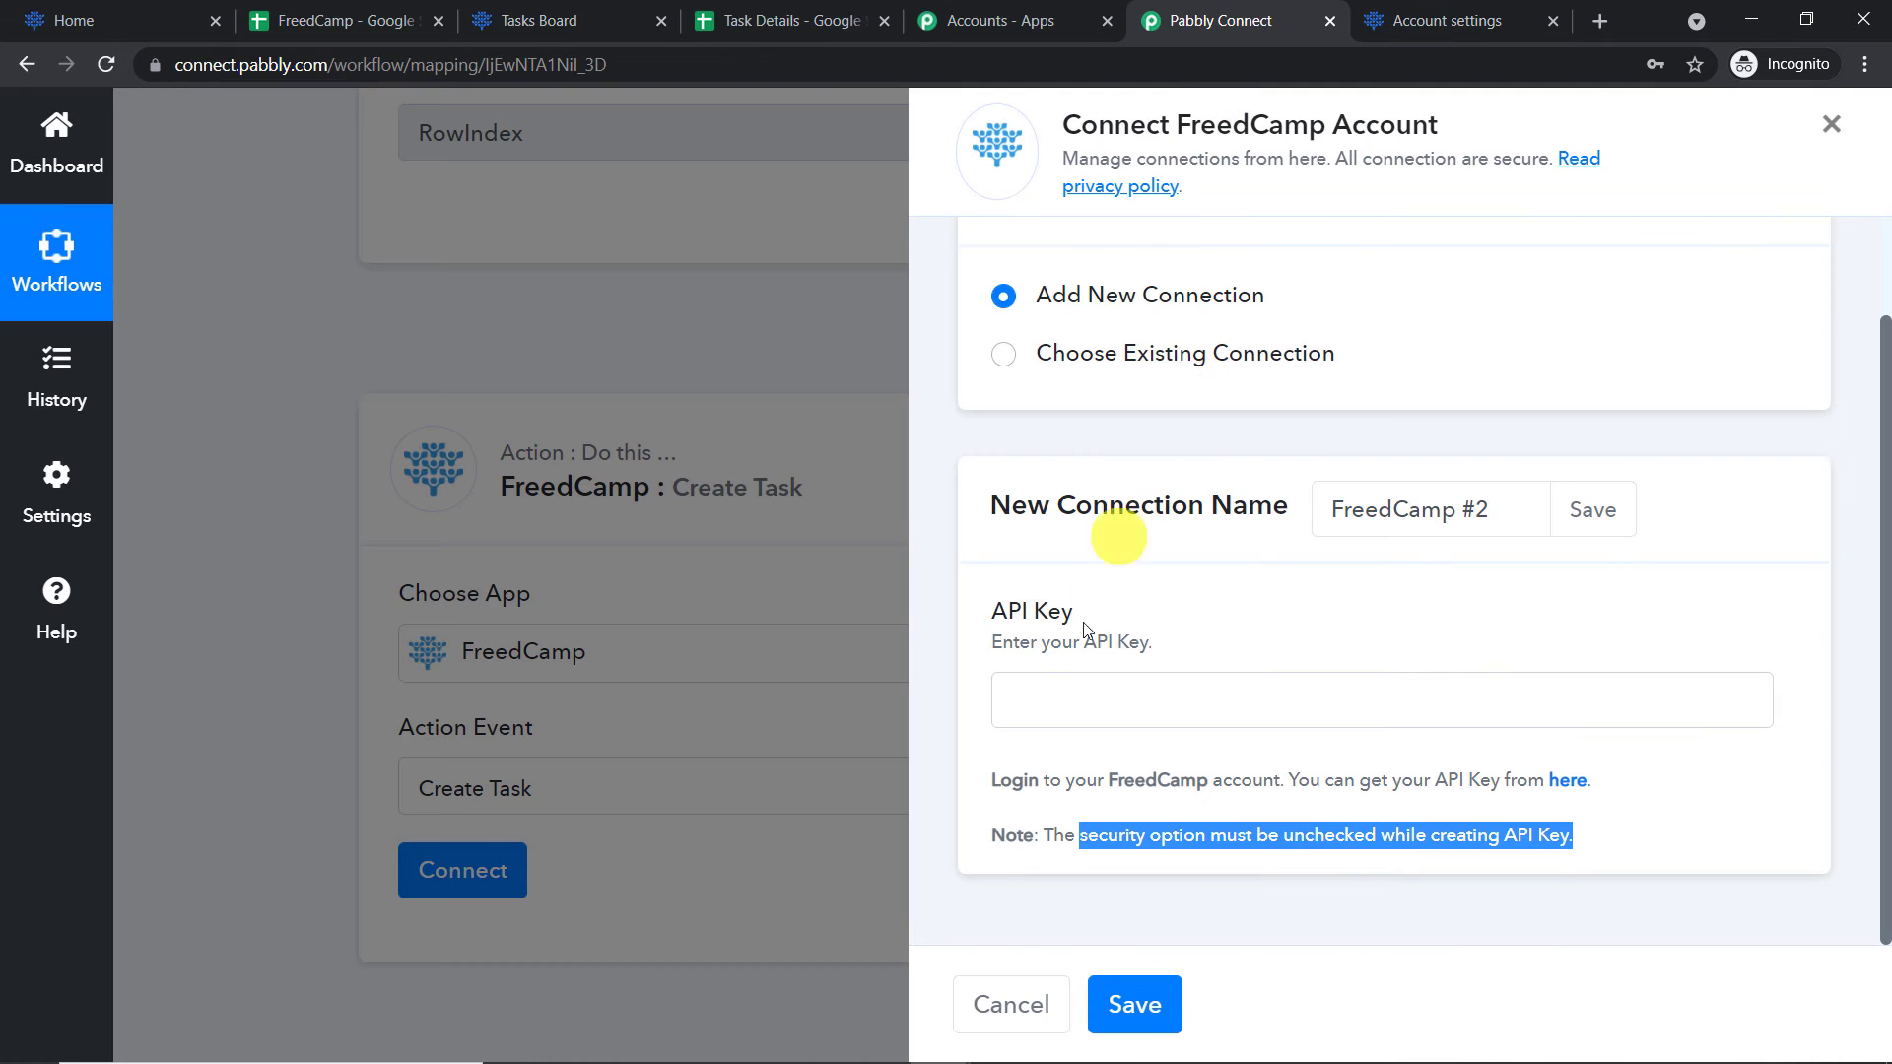
{"action": "right_click", "coordinate": [1053, 694]}
{"action": "left_click", "coordinate": [1216, 485]}
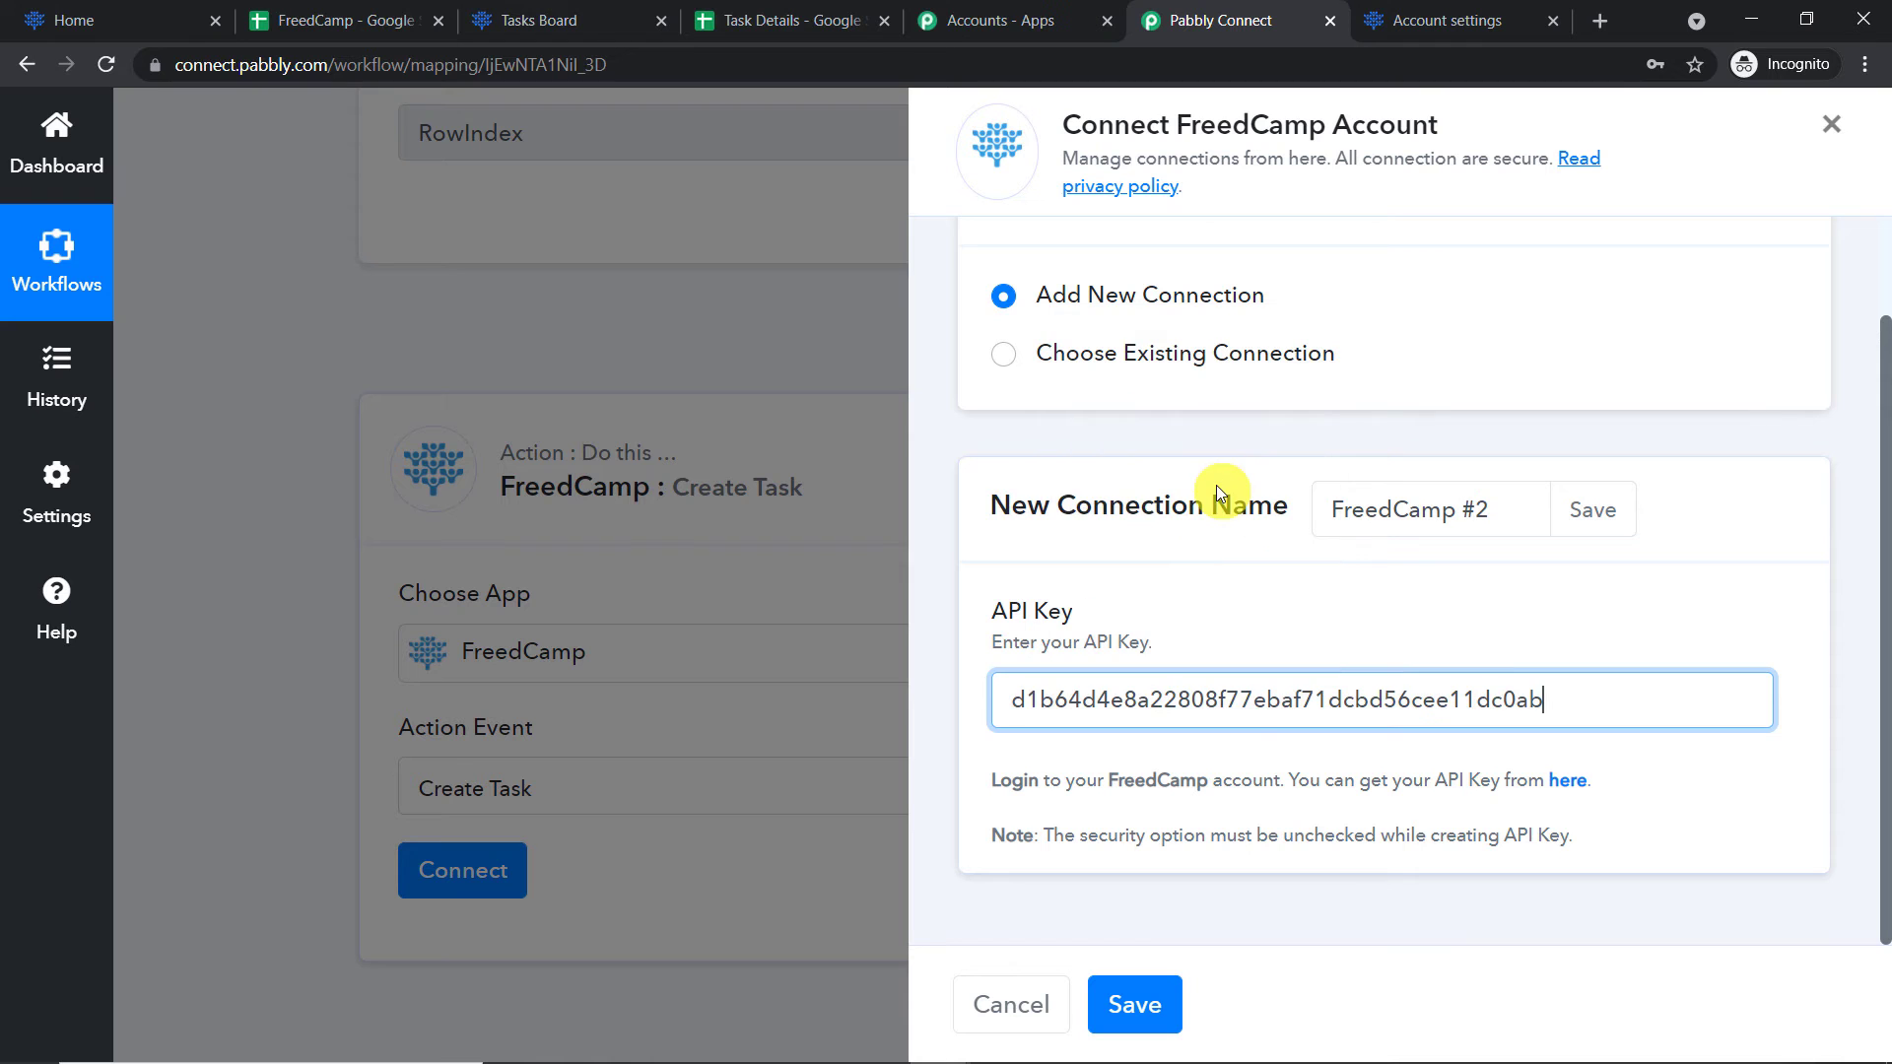
{"action": "left_click", "coordinate": [1134, 1004]}
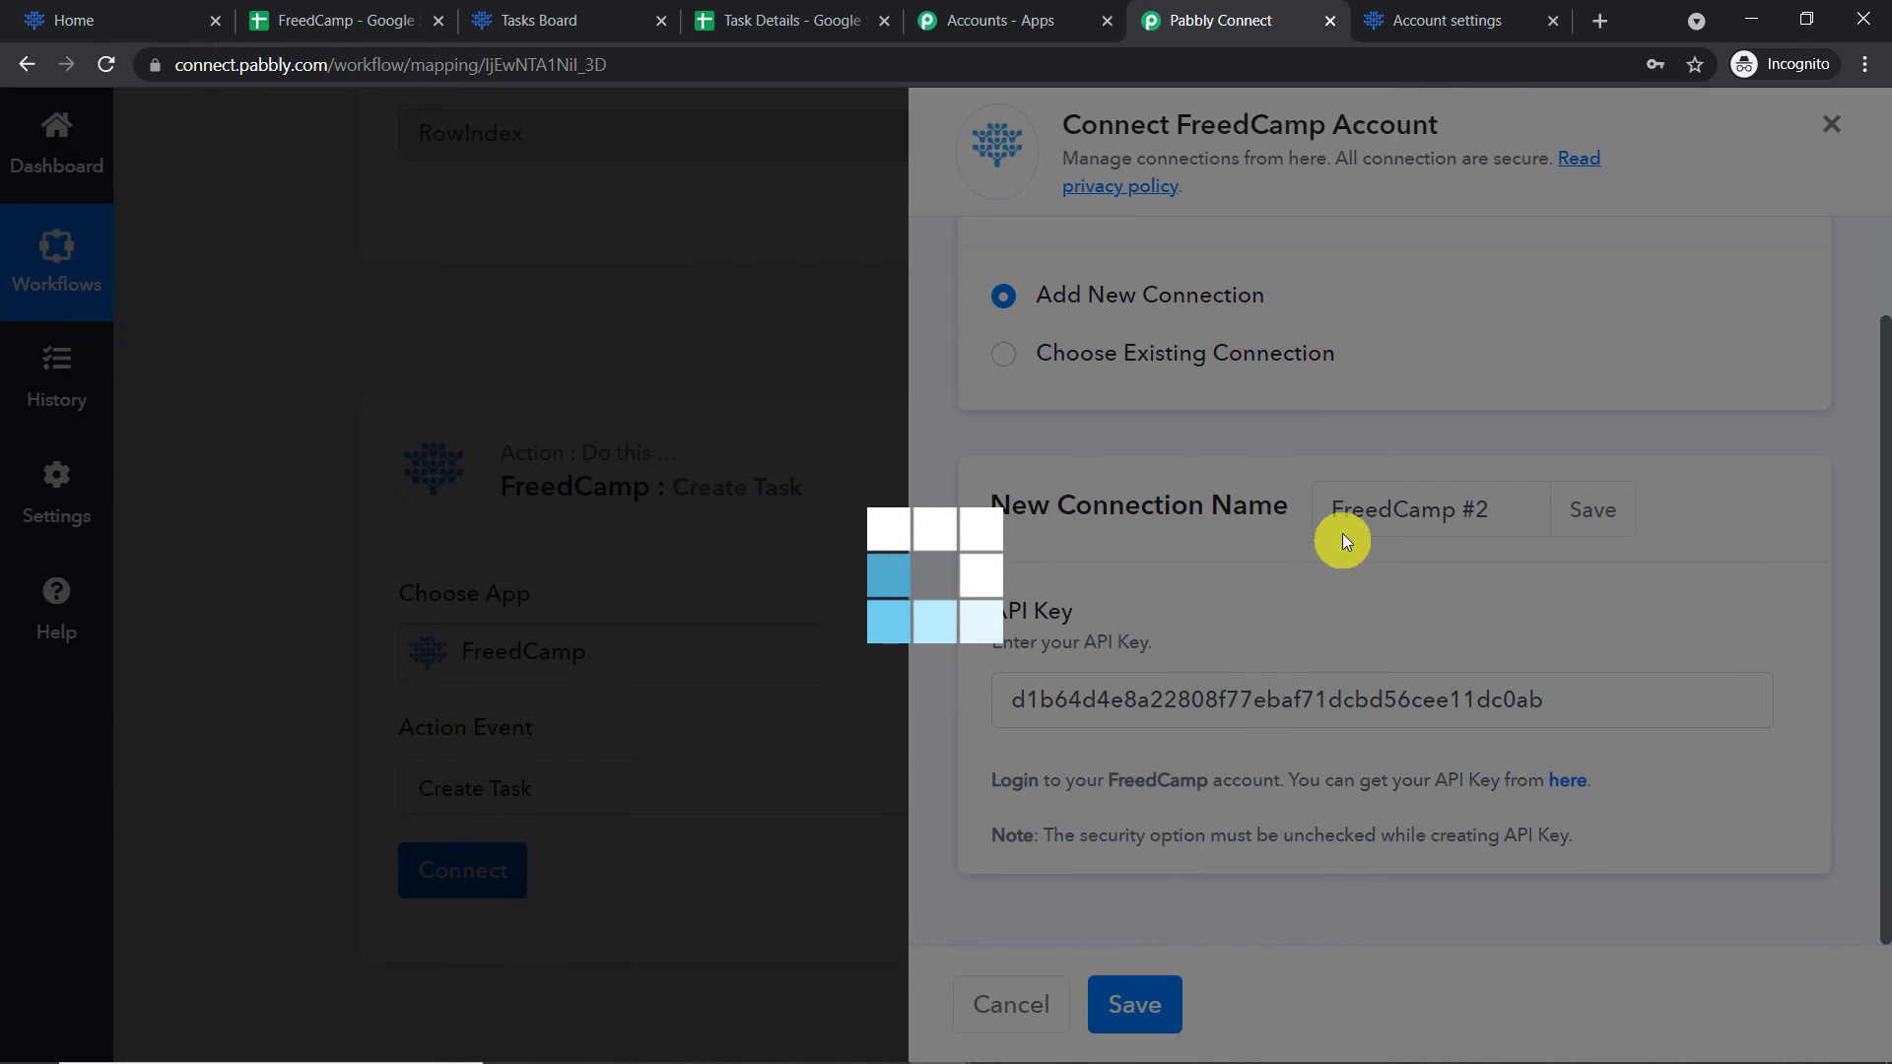
Review the Create Task fields of the FreedCamp action and the projects offered for Project Name
{"action": "scroll", "coordinate": [1196, 591], "scroll_direction": "down", "scroll_amount": 6}
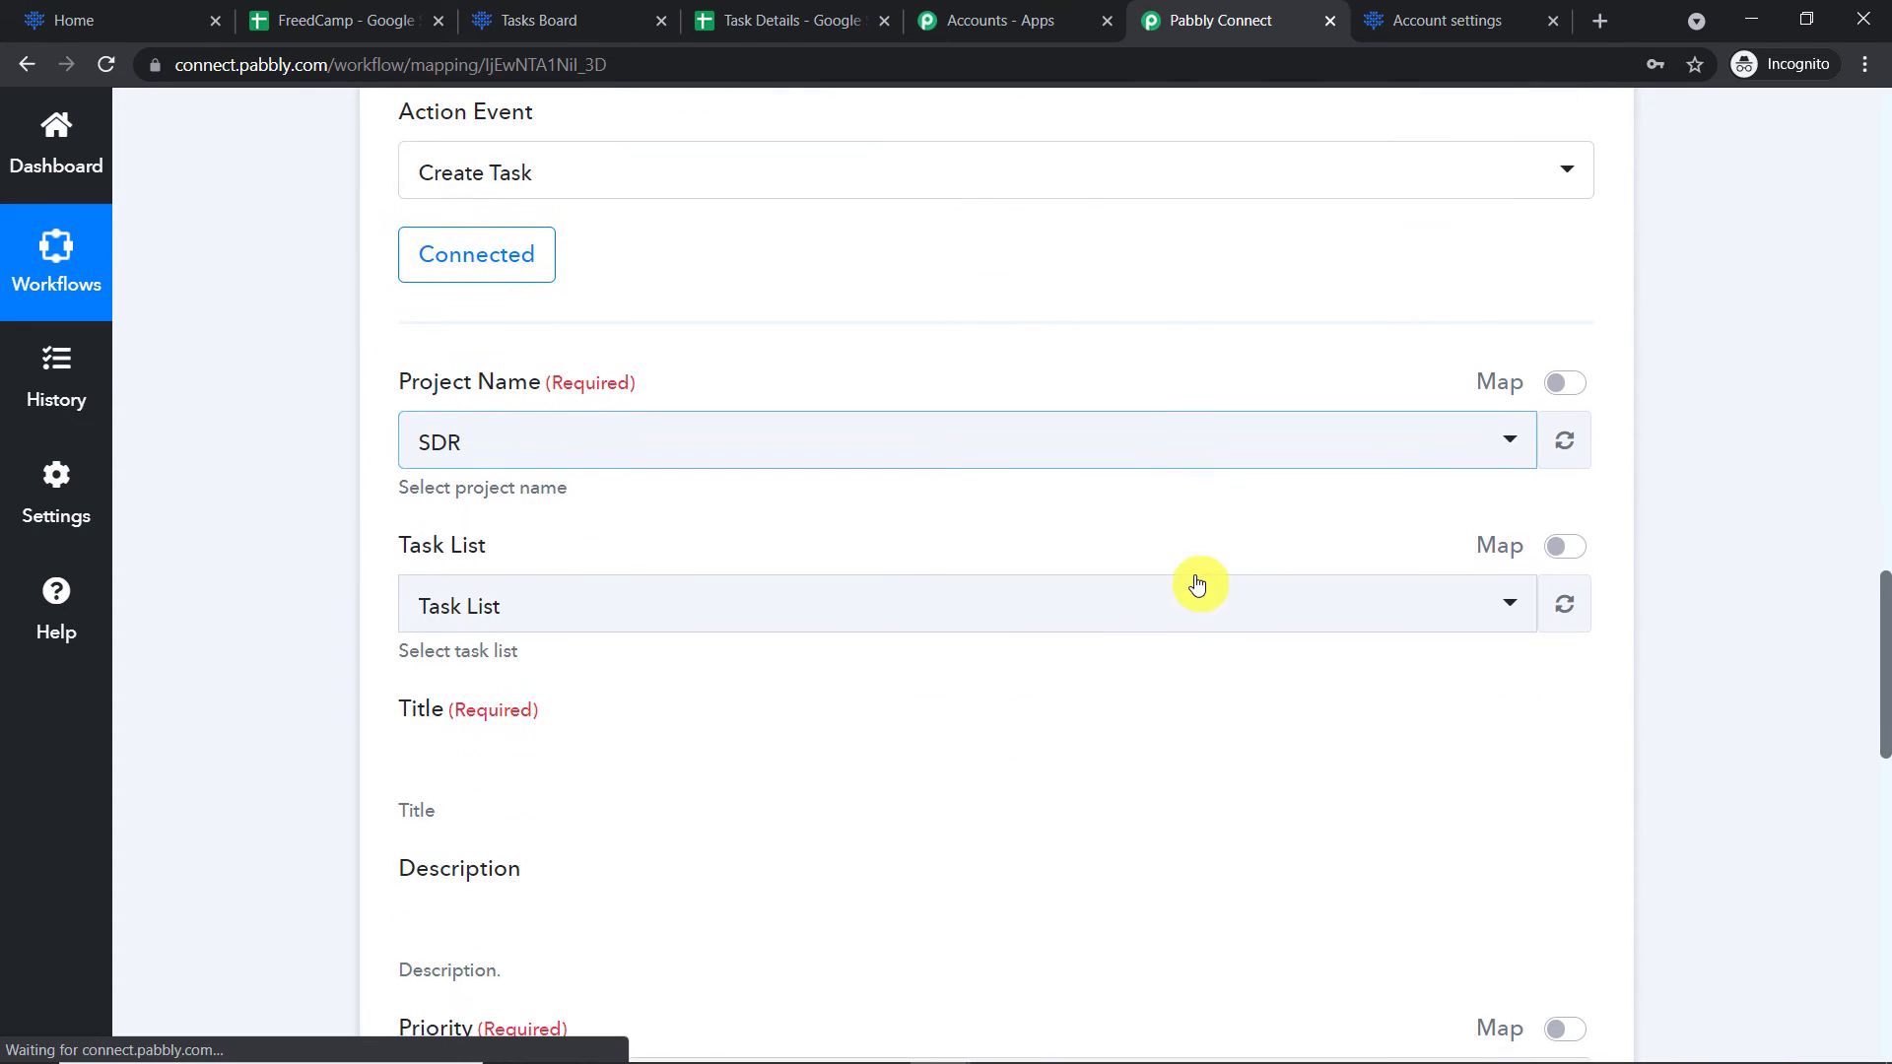
{"action": "scroll", "coordinate": [1104, 488], "scroll_direction": "down", "scroll_amount": 2}
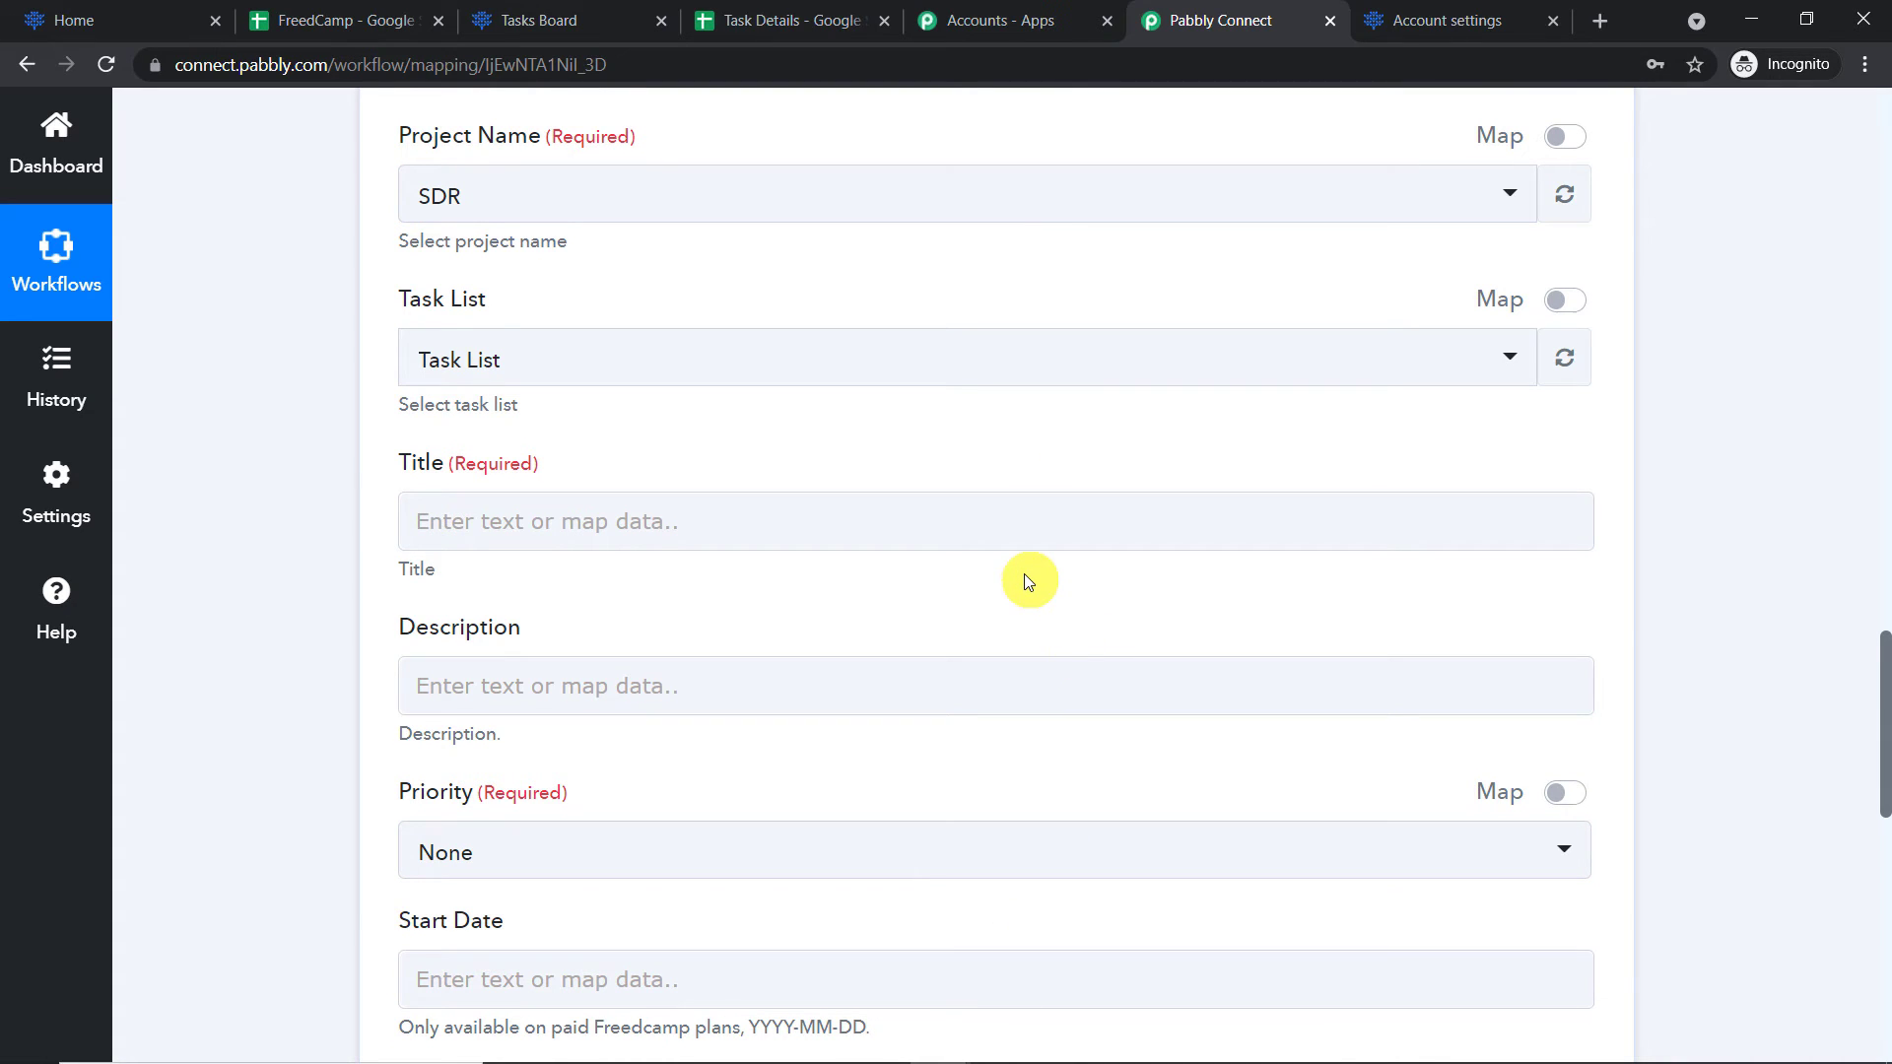
{"action": "scroll", "coordinate": [1056, 499], "scroll_direction": "up", "scroll_amount": 5}
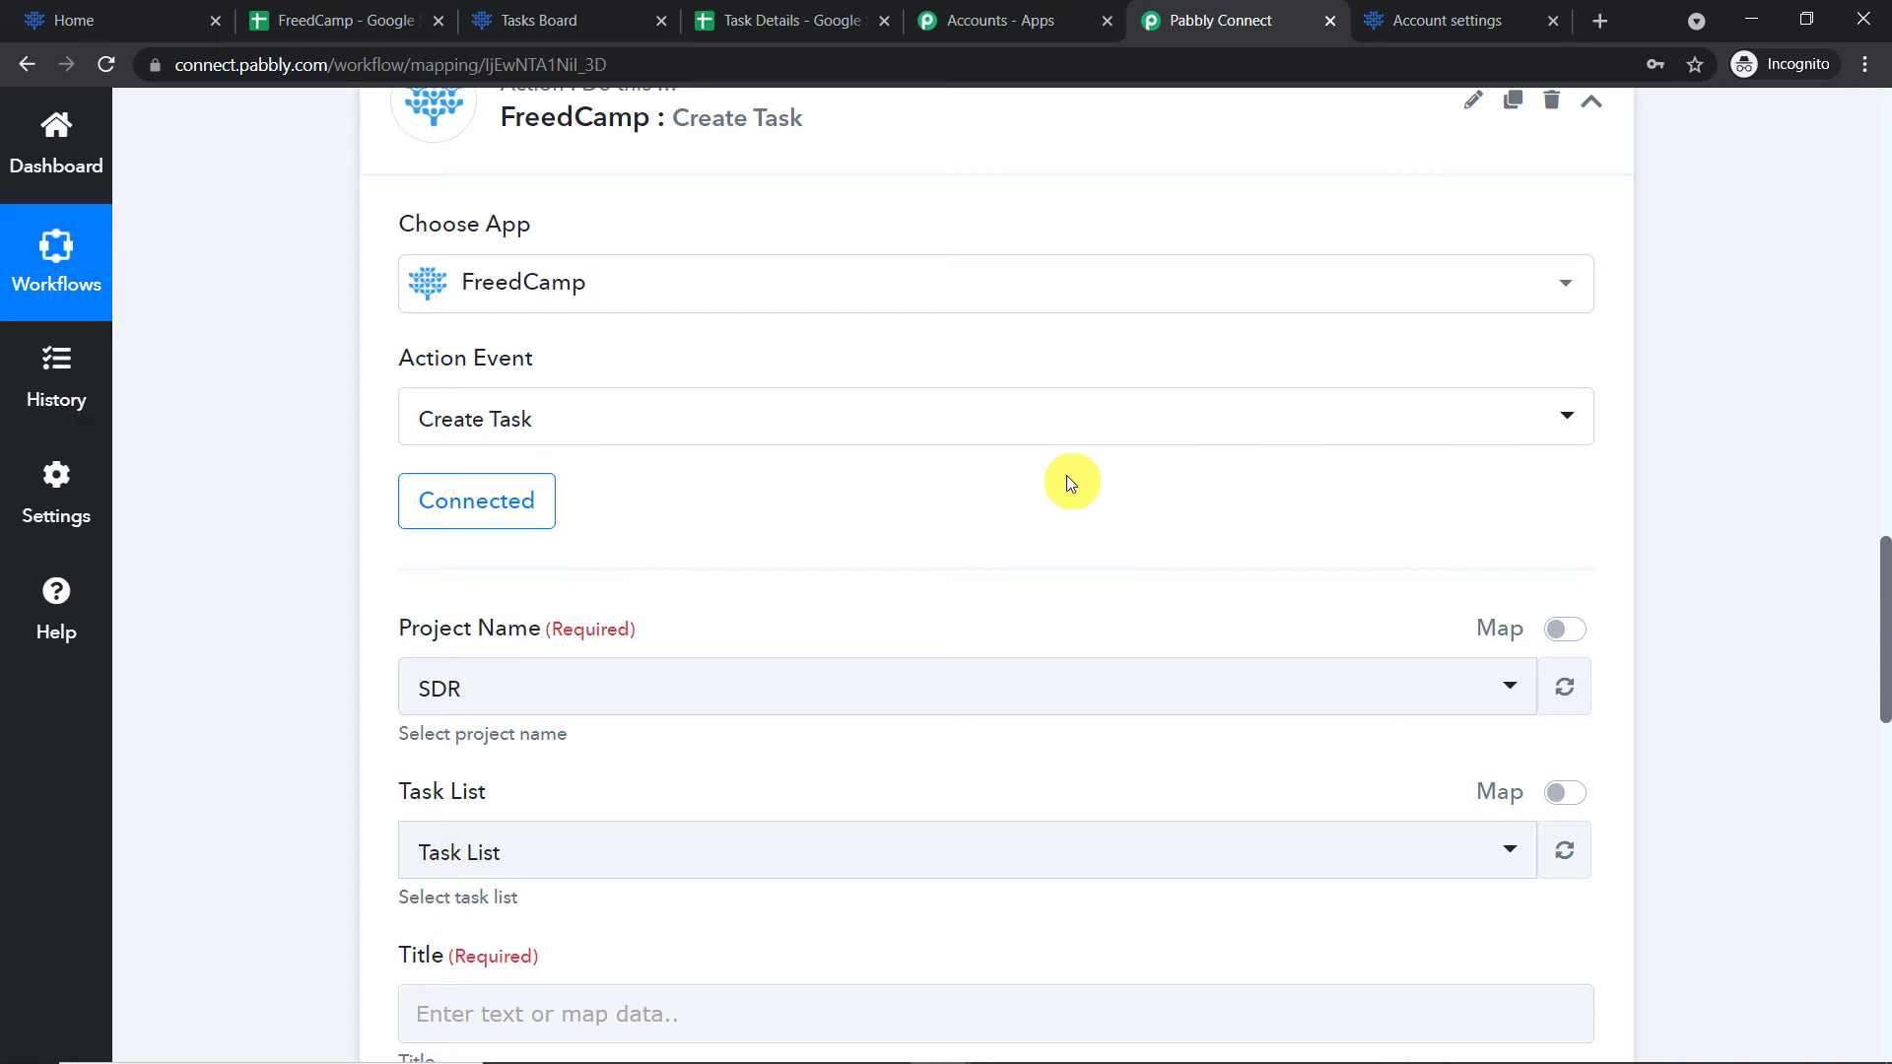
{"action": "scroll", "coordinate": [1063, 489], "scroll_direction": "down", "scroll_amount": 3}
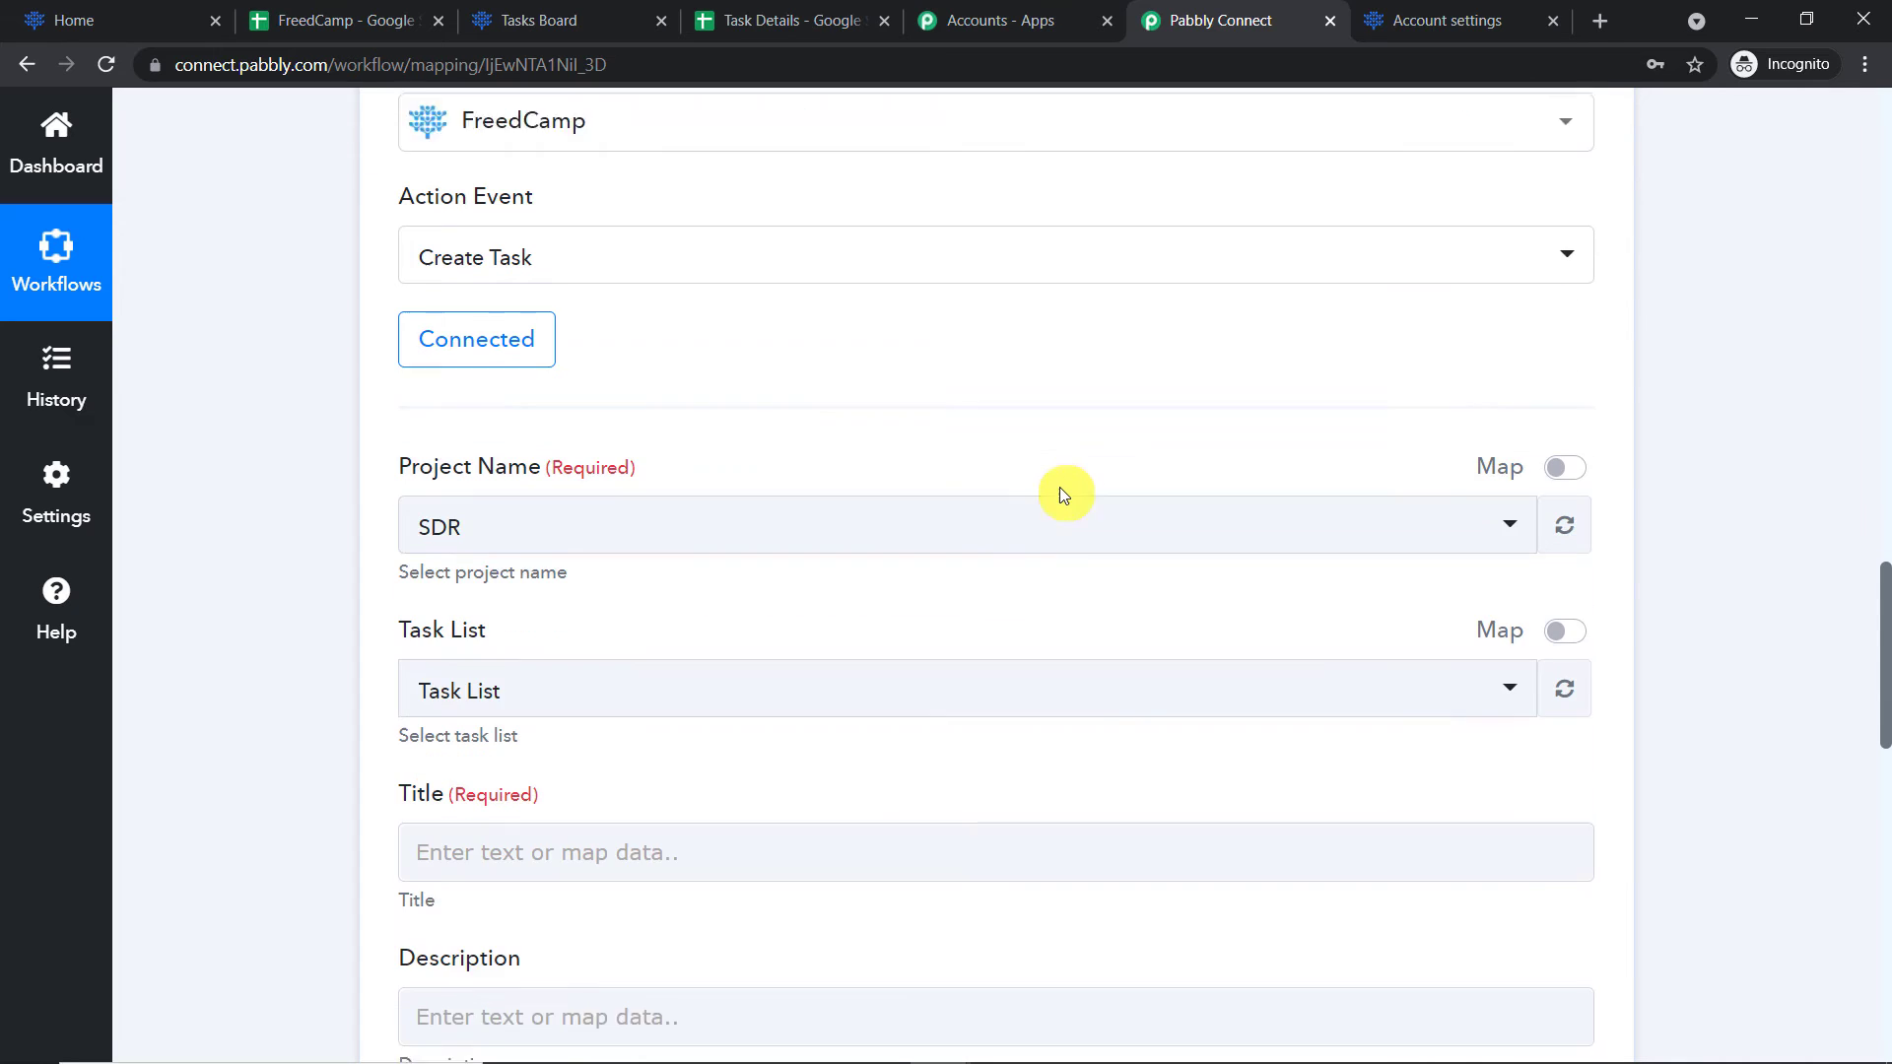
{"action": "left_click", "coordinate": [663, 447]}
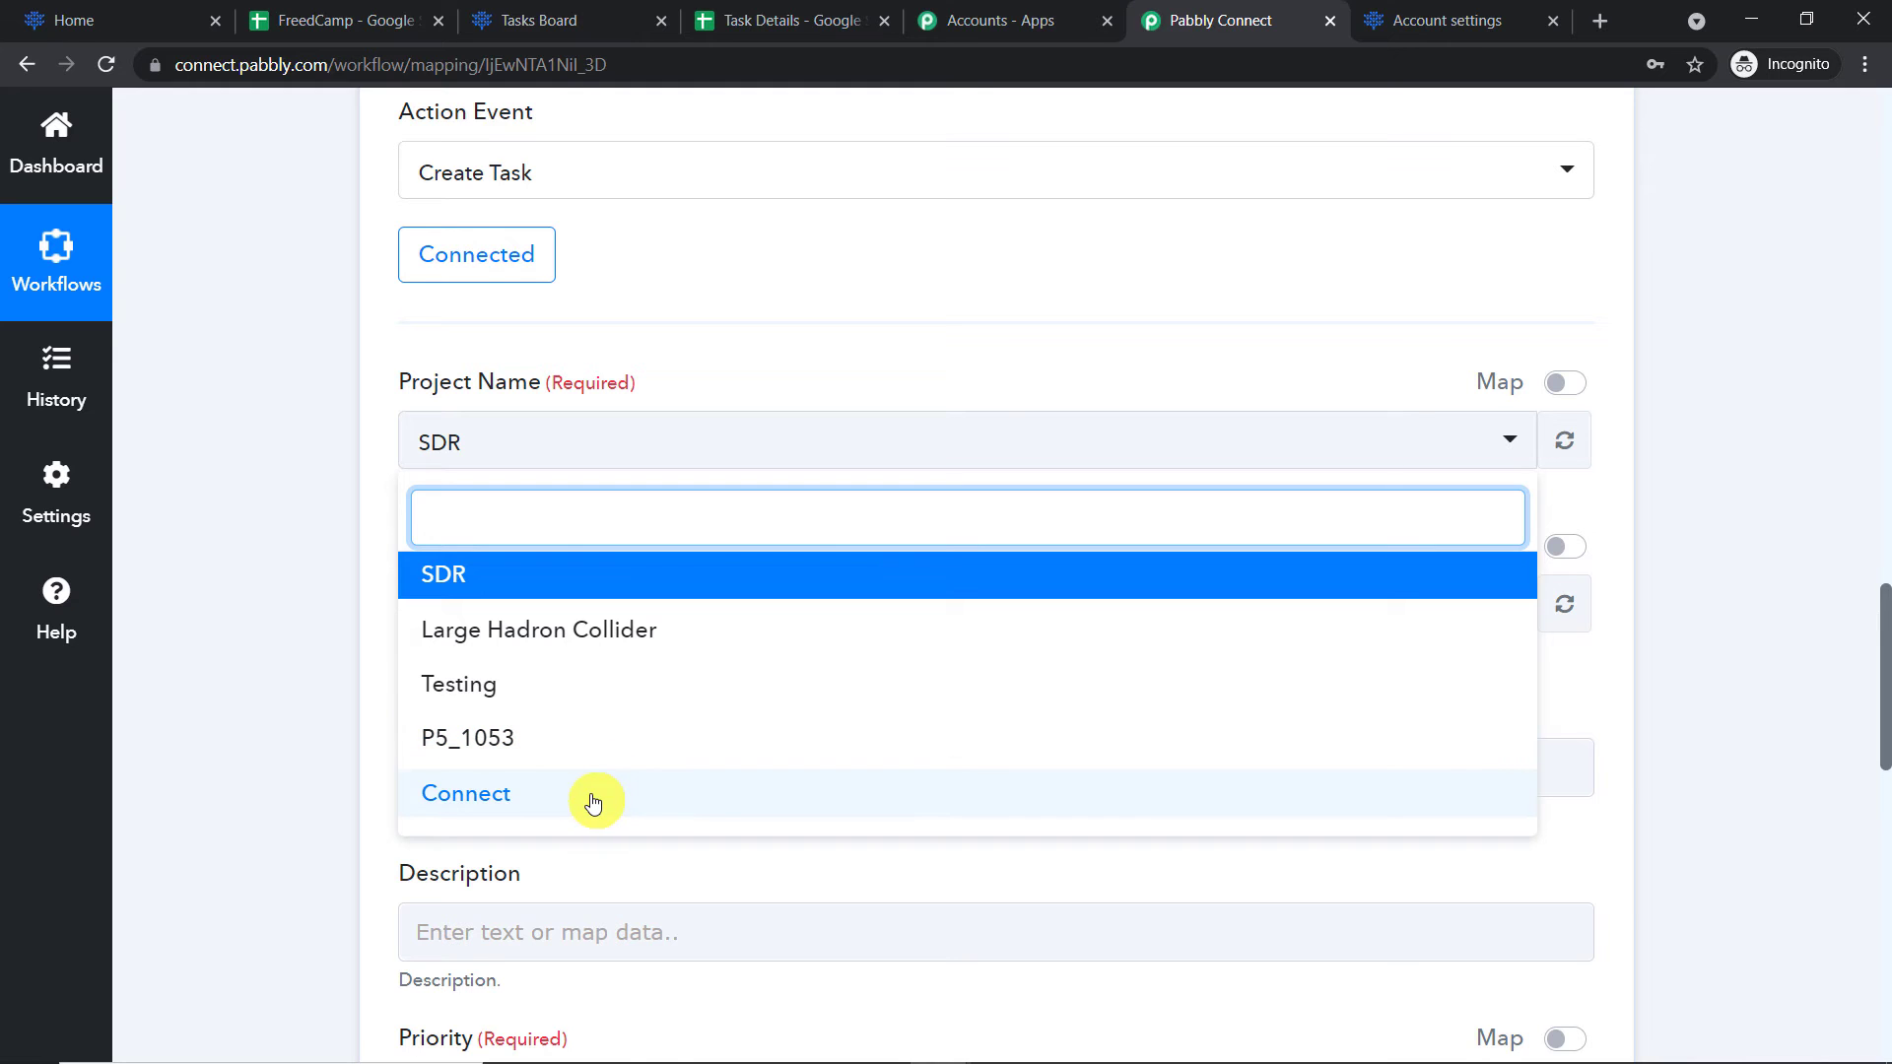
{"action": "left_click", "coordinate": [884, 369]}
Switch to the FreedCamp tasks board, leave the open task and examine the account's task lists and projects
{"action": "left_click", "coordinate": [538, 19]}
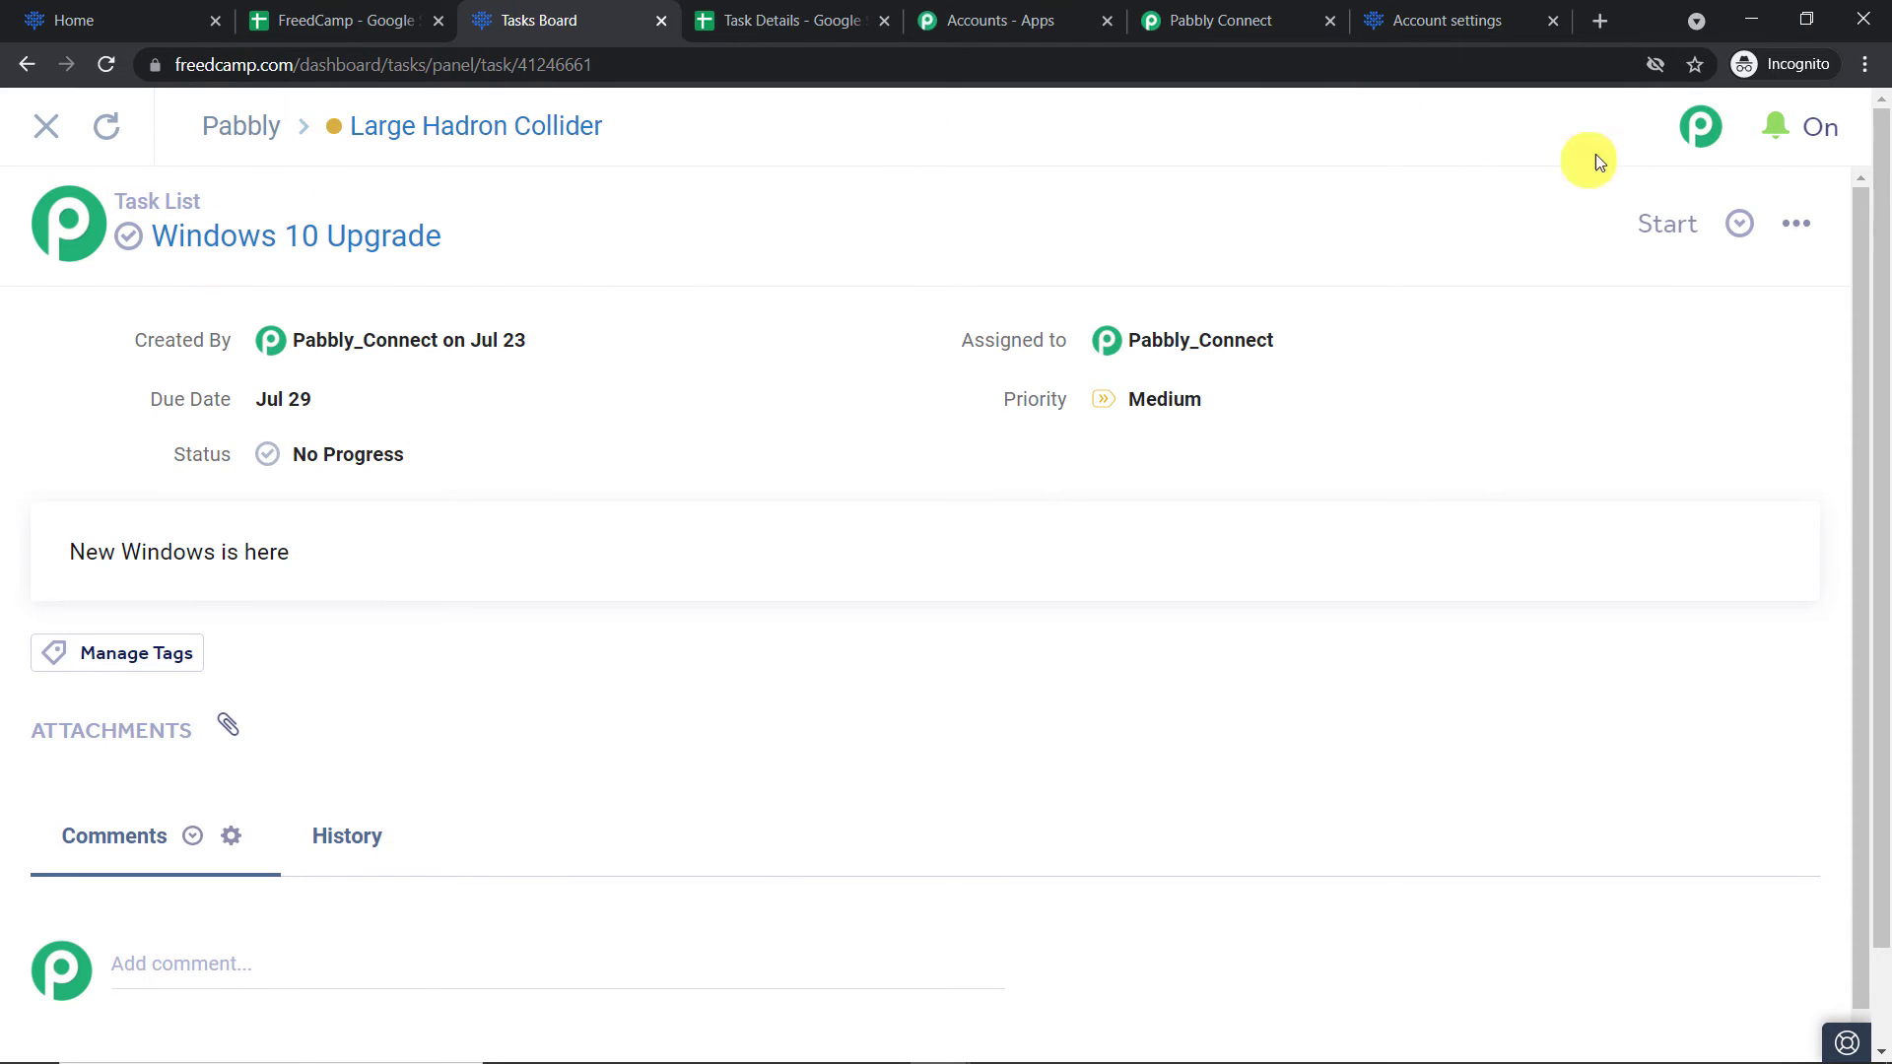
{"action": "left_click", "coordinate": [1699, 143]}
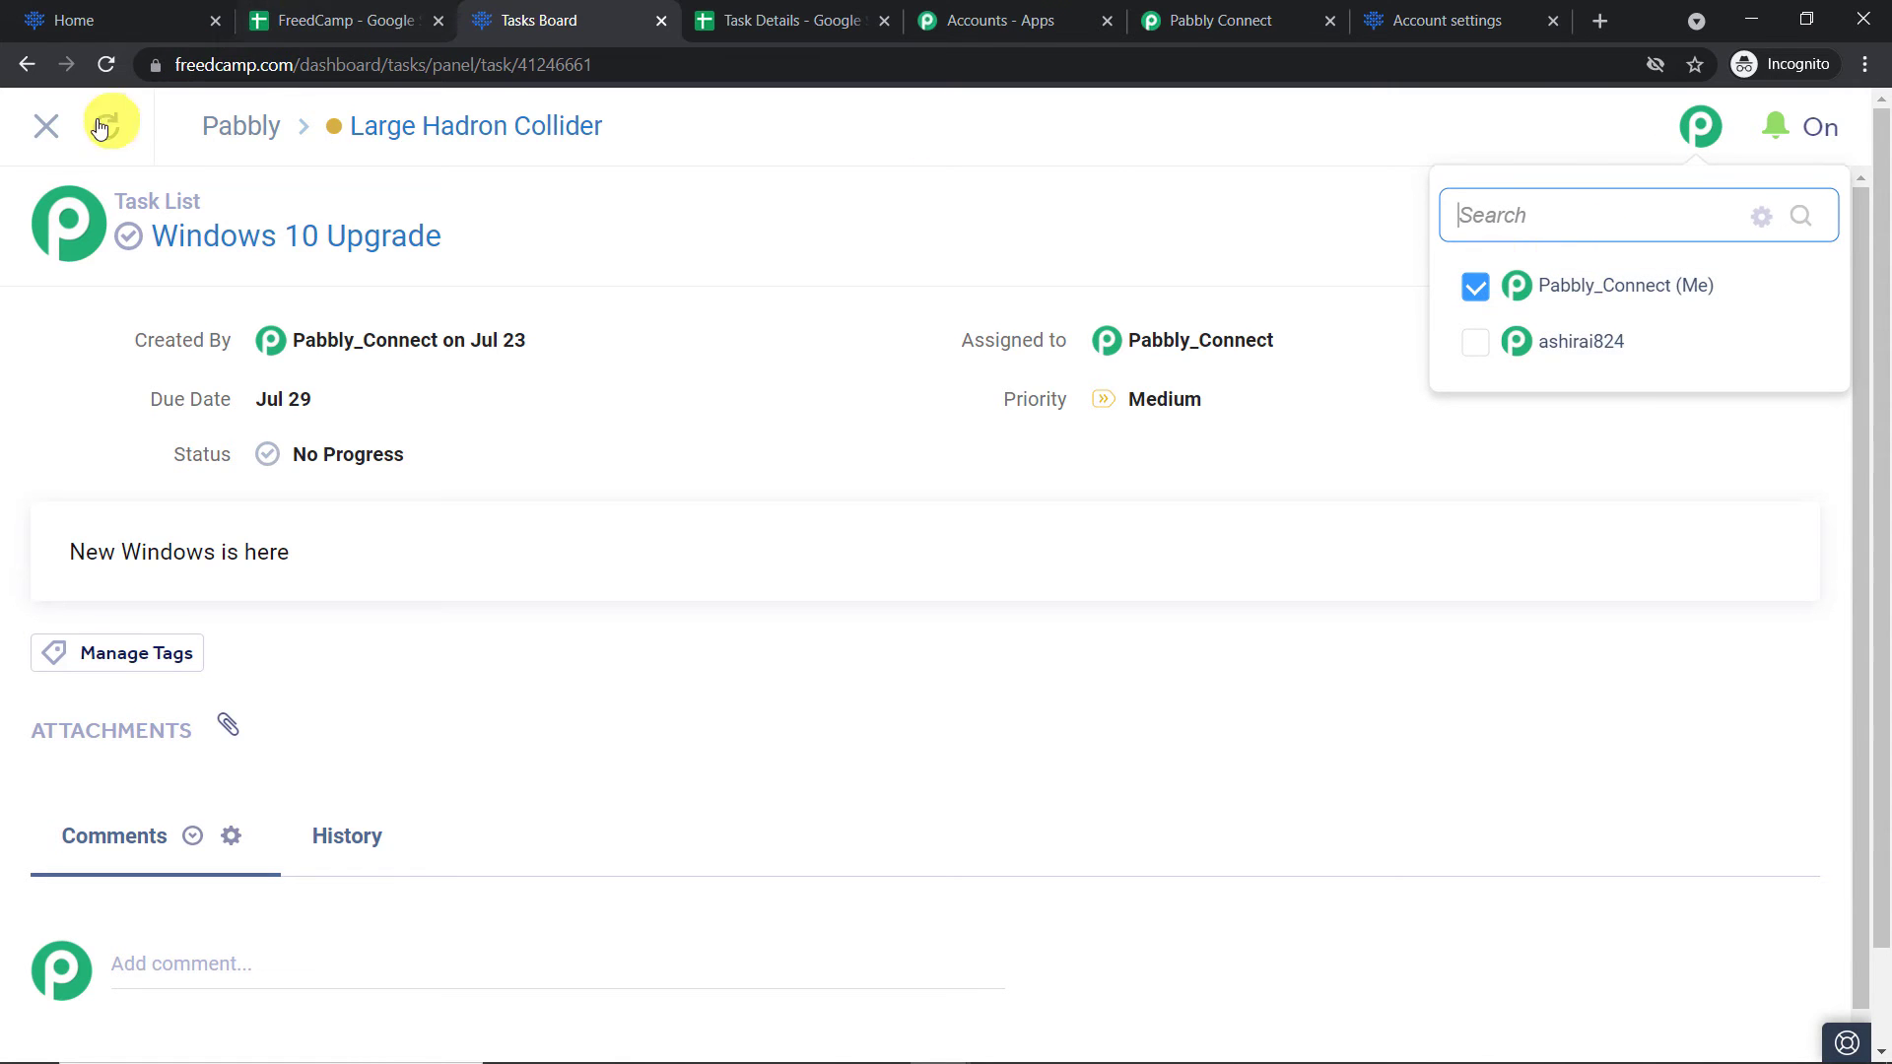
{"action": "left_click", "coordinate": [46, 137]}
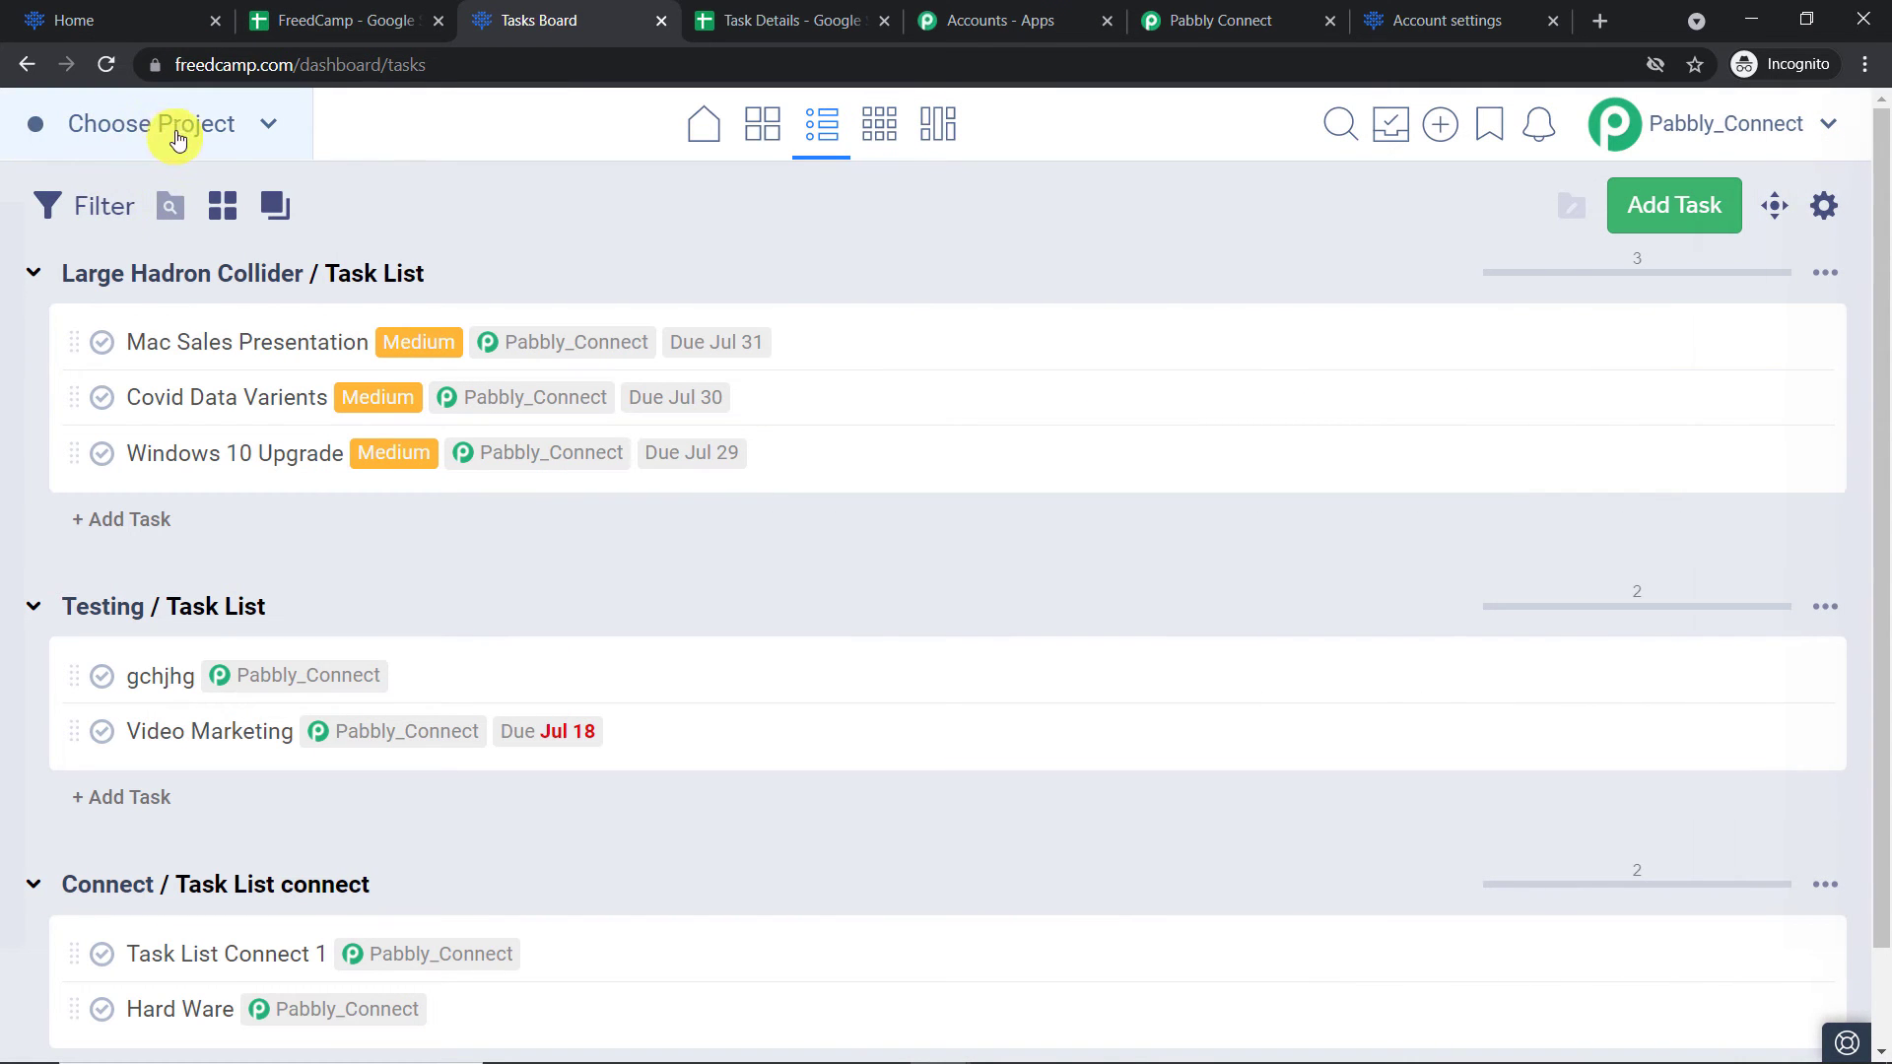
{"action": "left_click", "coordinate": [219, 139]}
{"action": "scroll", "coordinate": [258, 442], "scroll_direction": "down", "scroll_amount": 2}
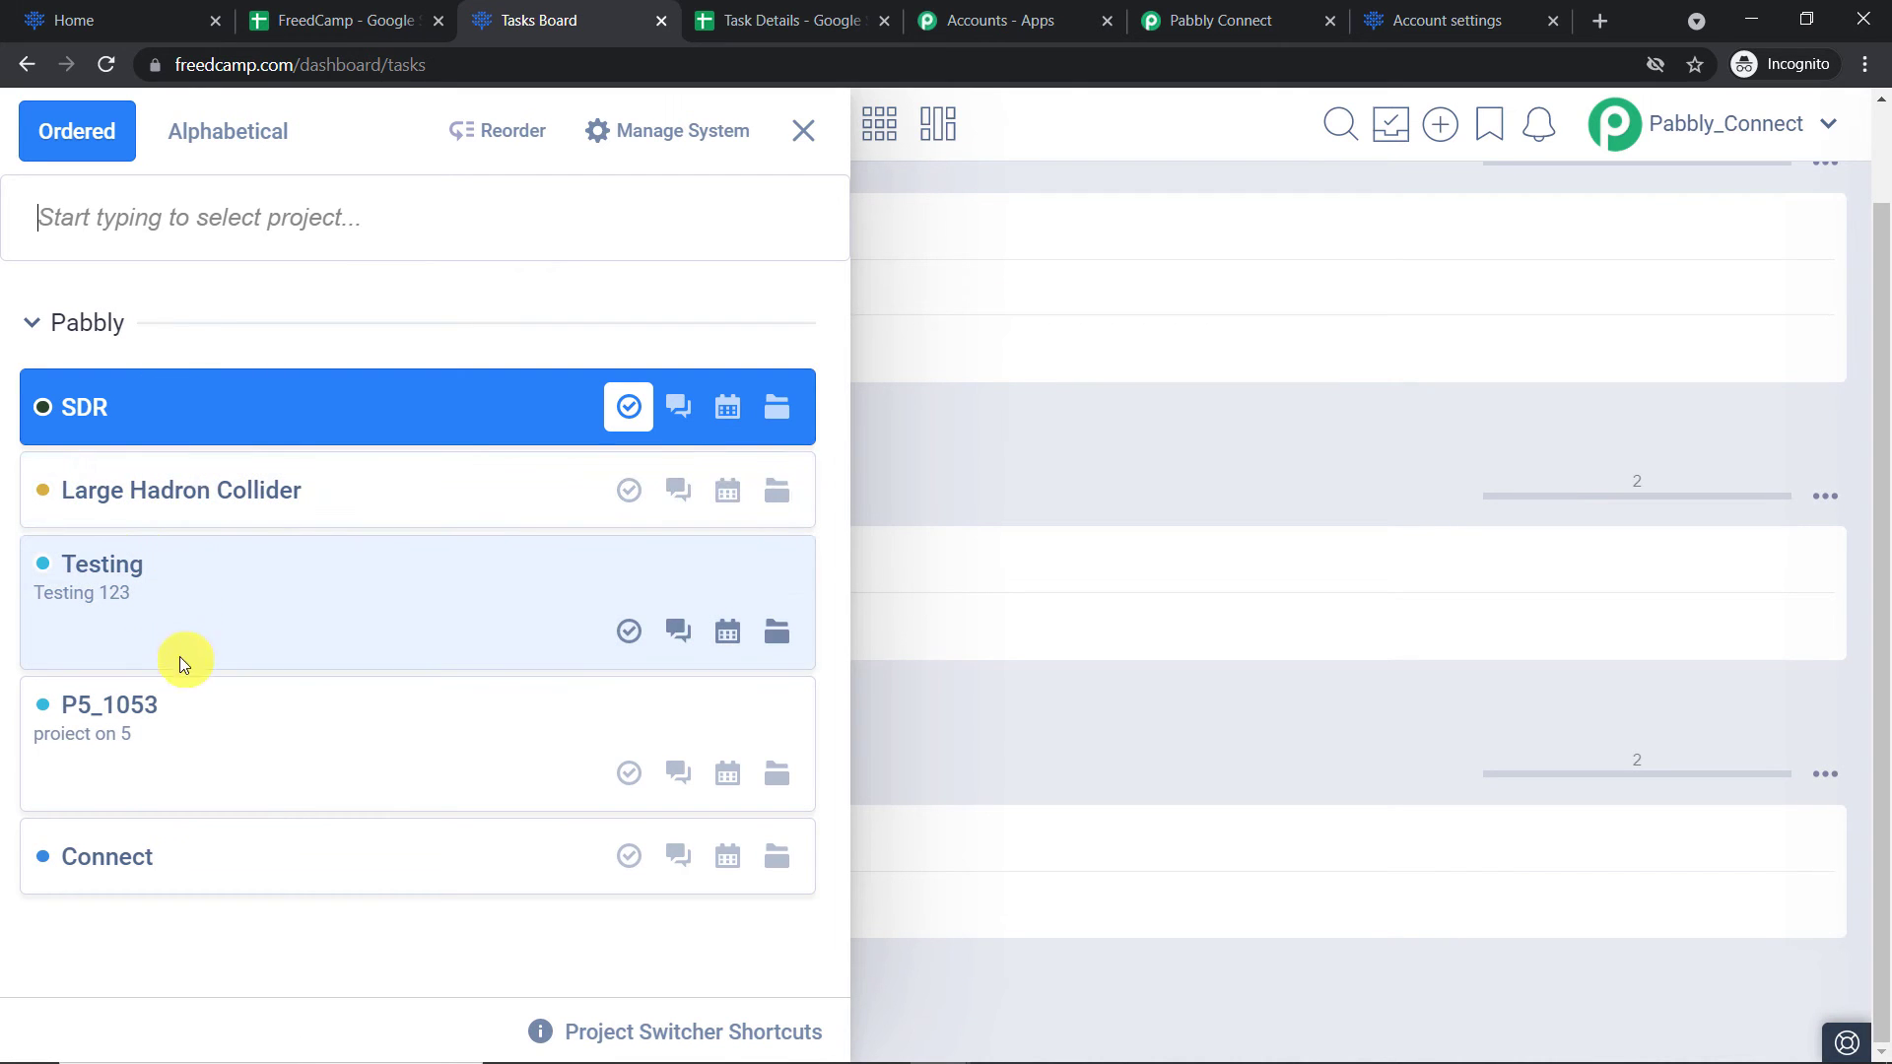
{"action": "left_click", "coordinate": [1189, 178]}
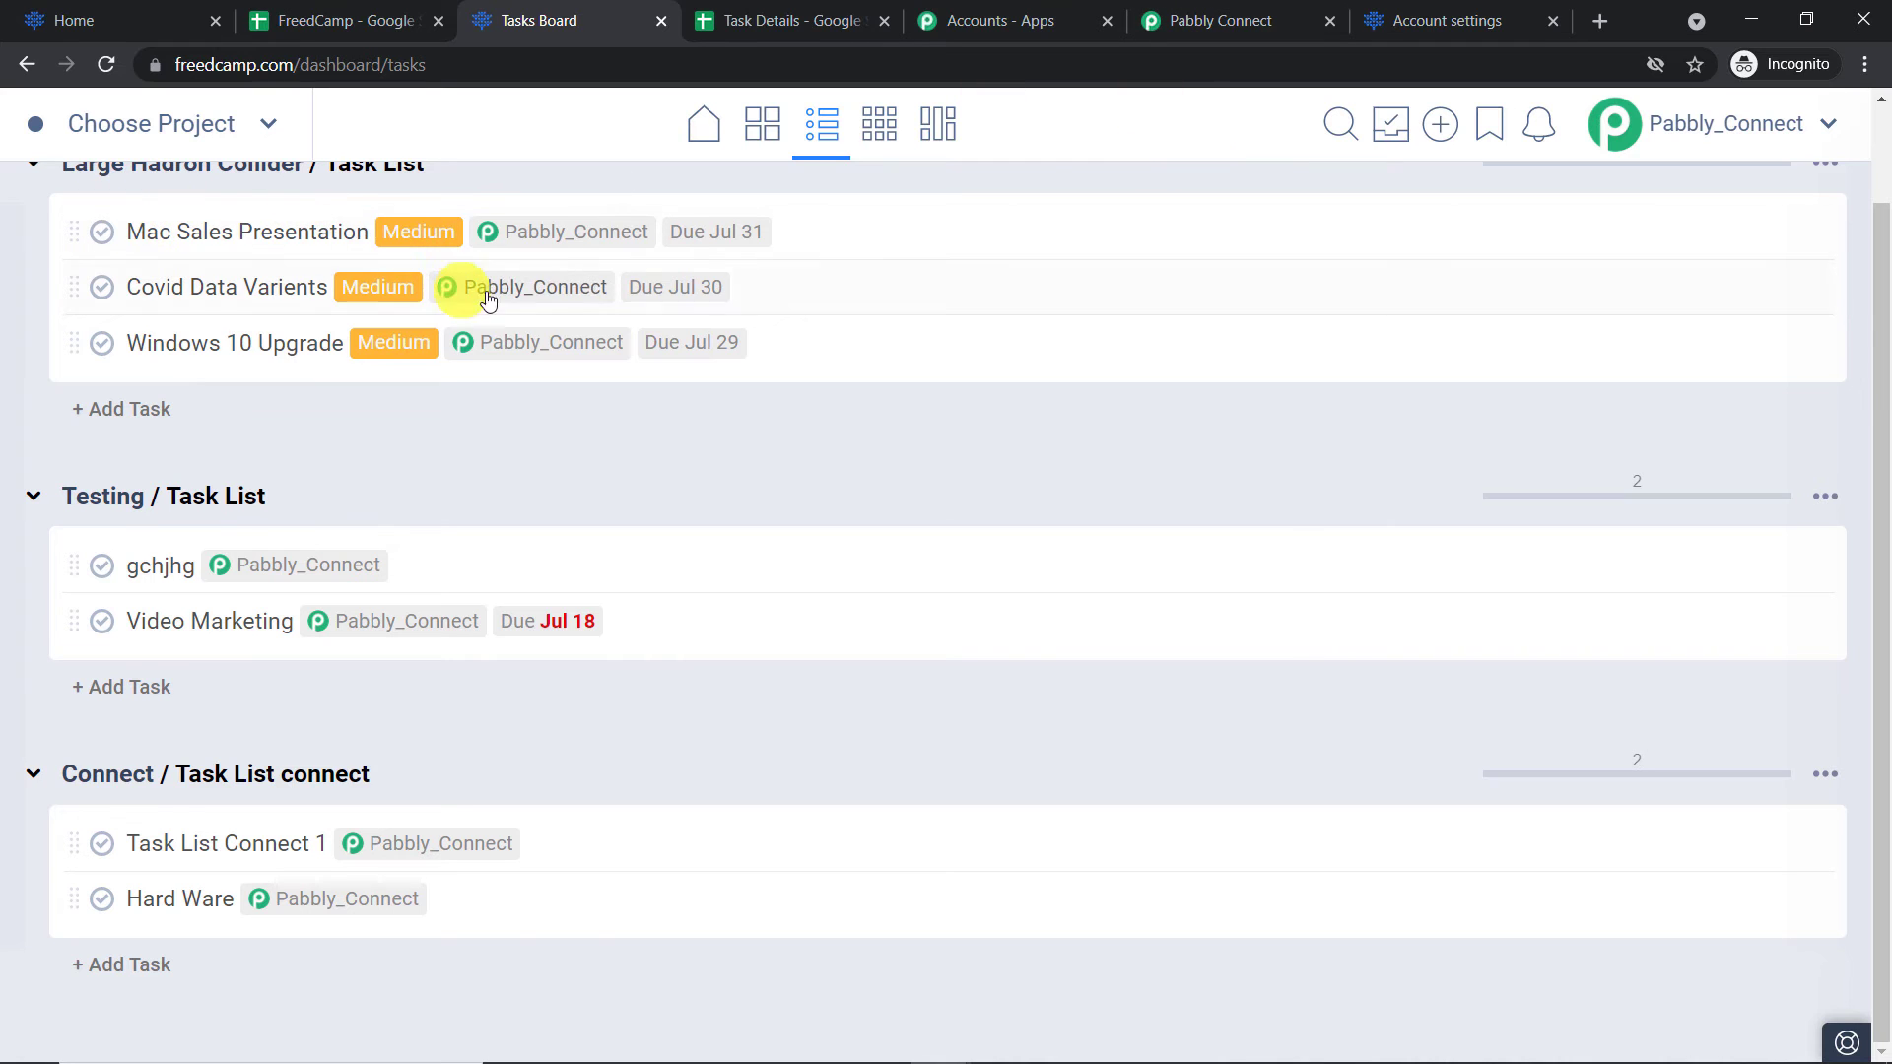
{"action": "left_click", "coordinate": [1311, 18]}
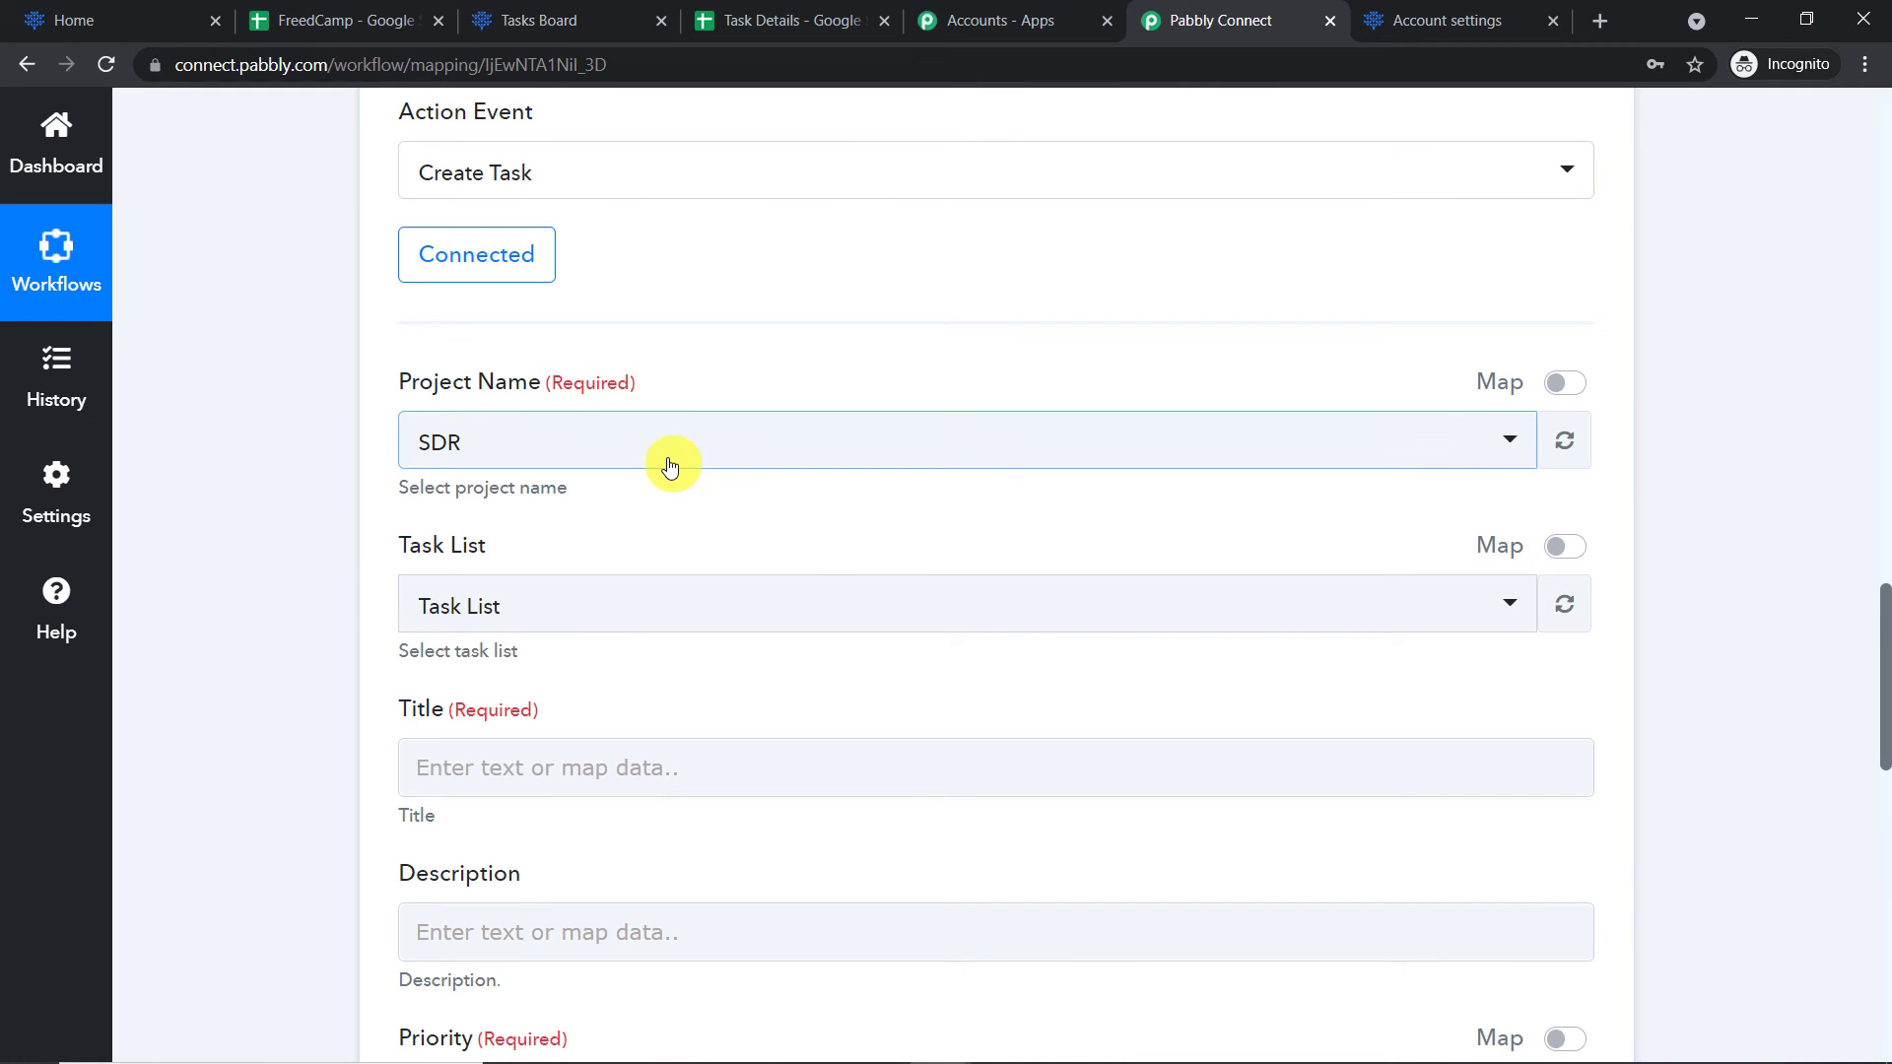
{"action": "left_click", "coordinate": [567, 10]}
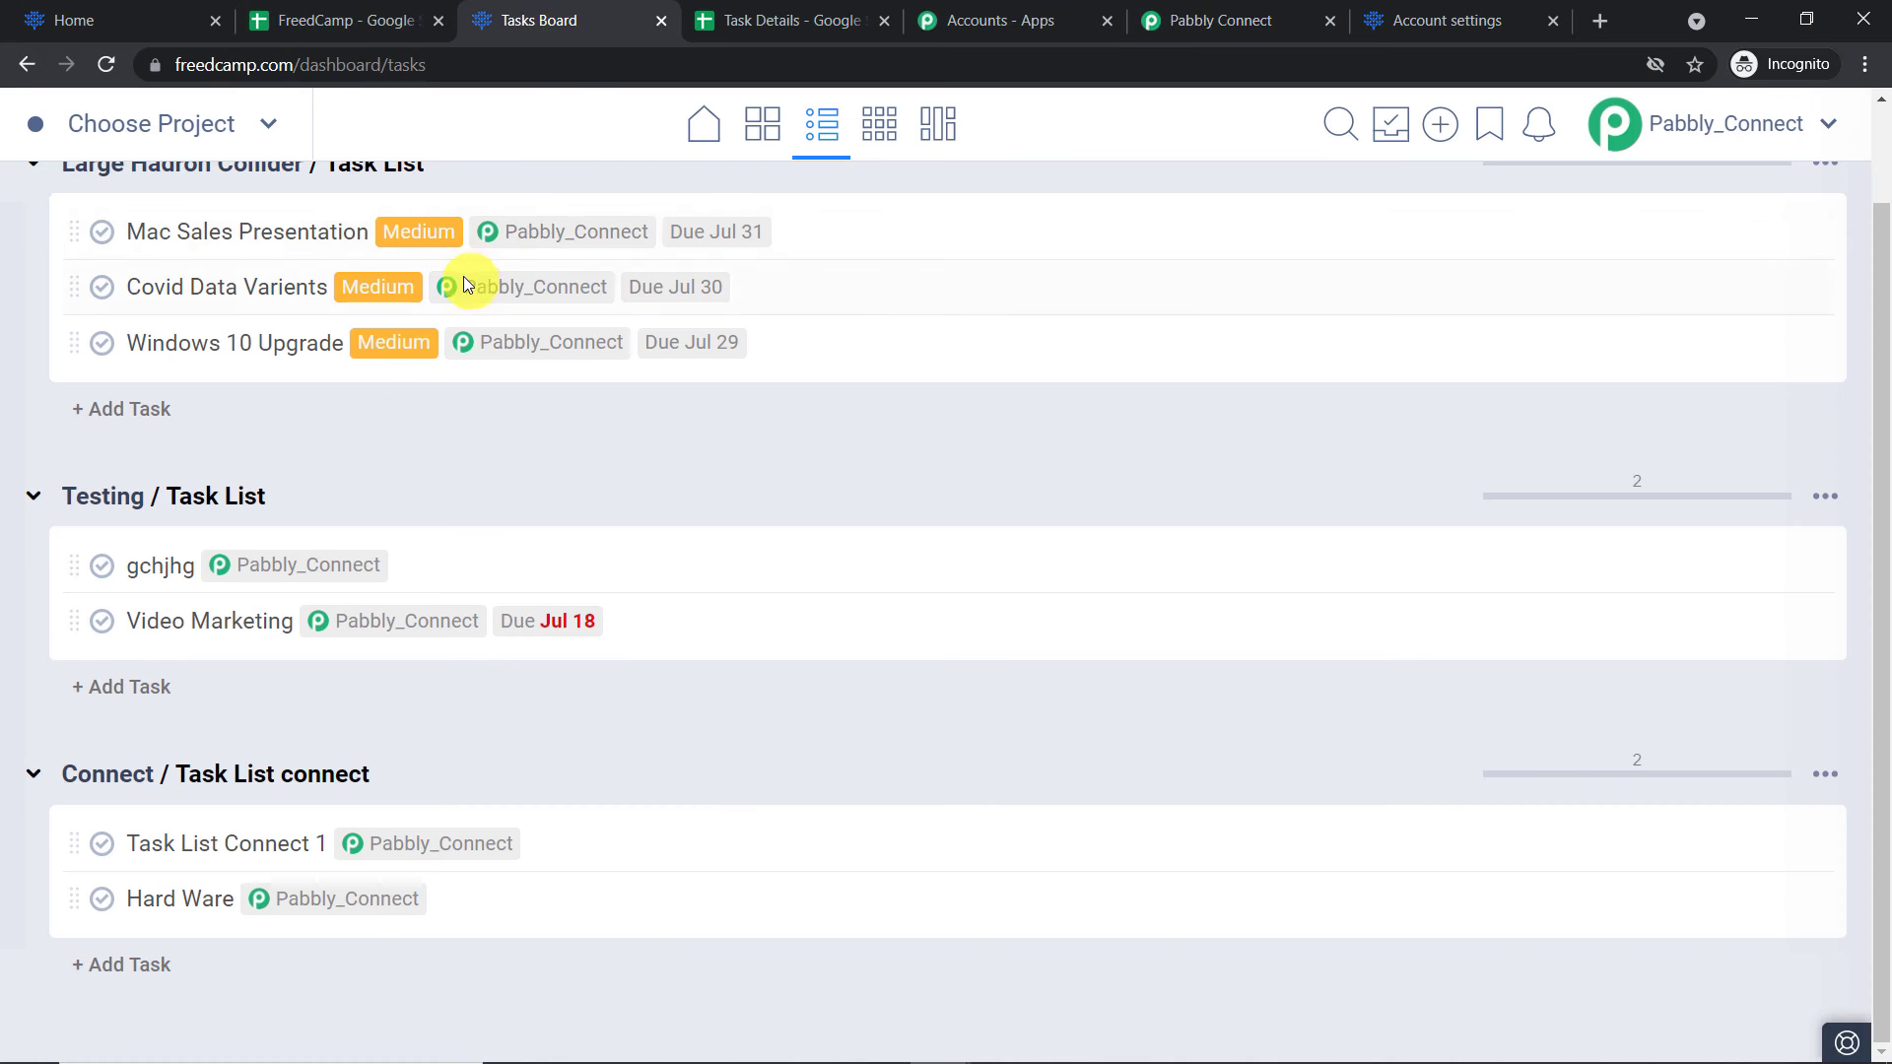
{"action": "scroll", "coordinate": [464, 276], "scroll_direction": "up", "scroll_amount": 2}
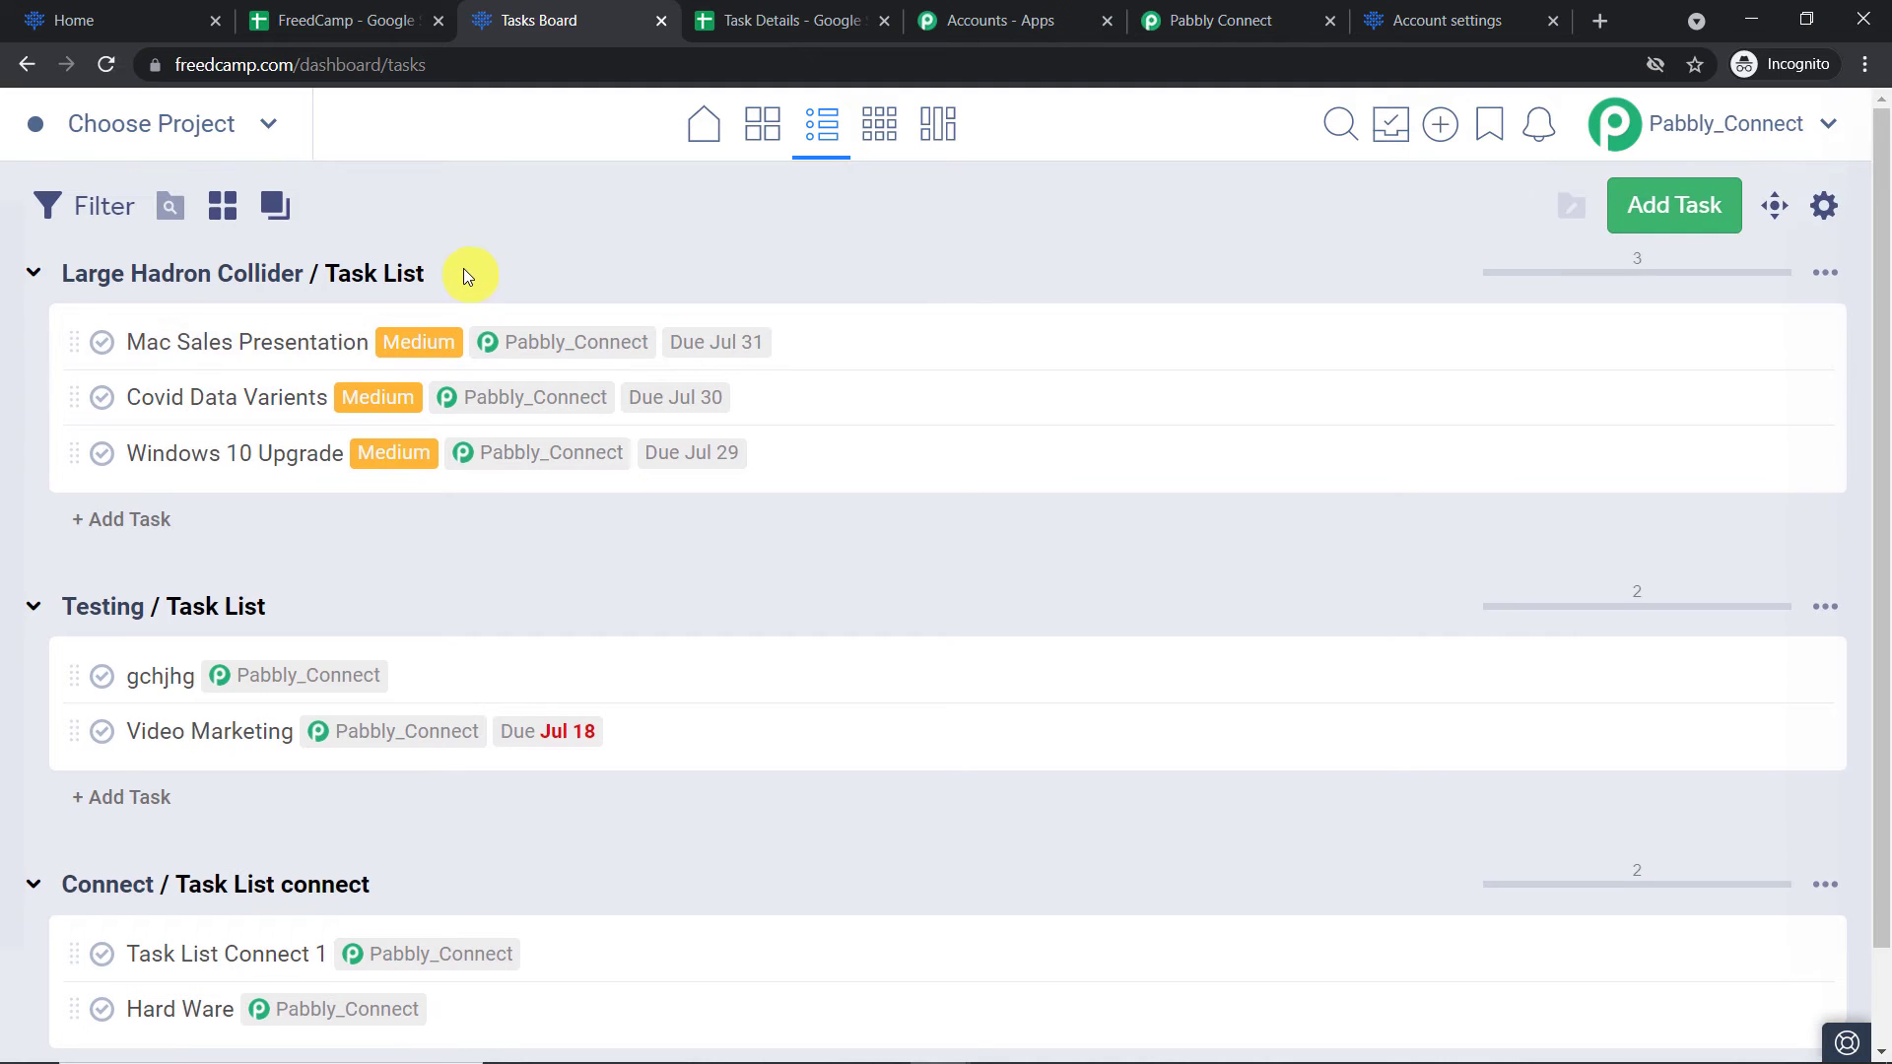
{"action": "left_click", "coordinate": [64, 133]}
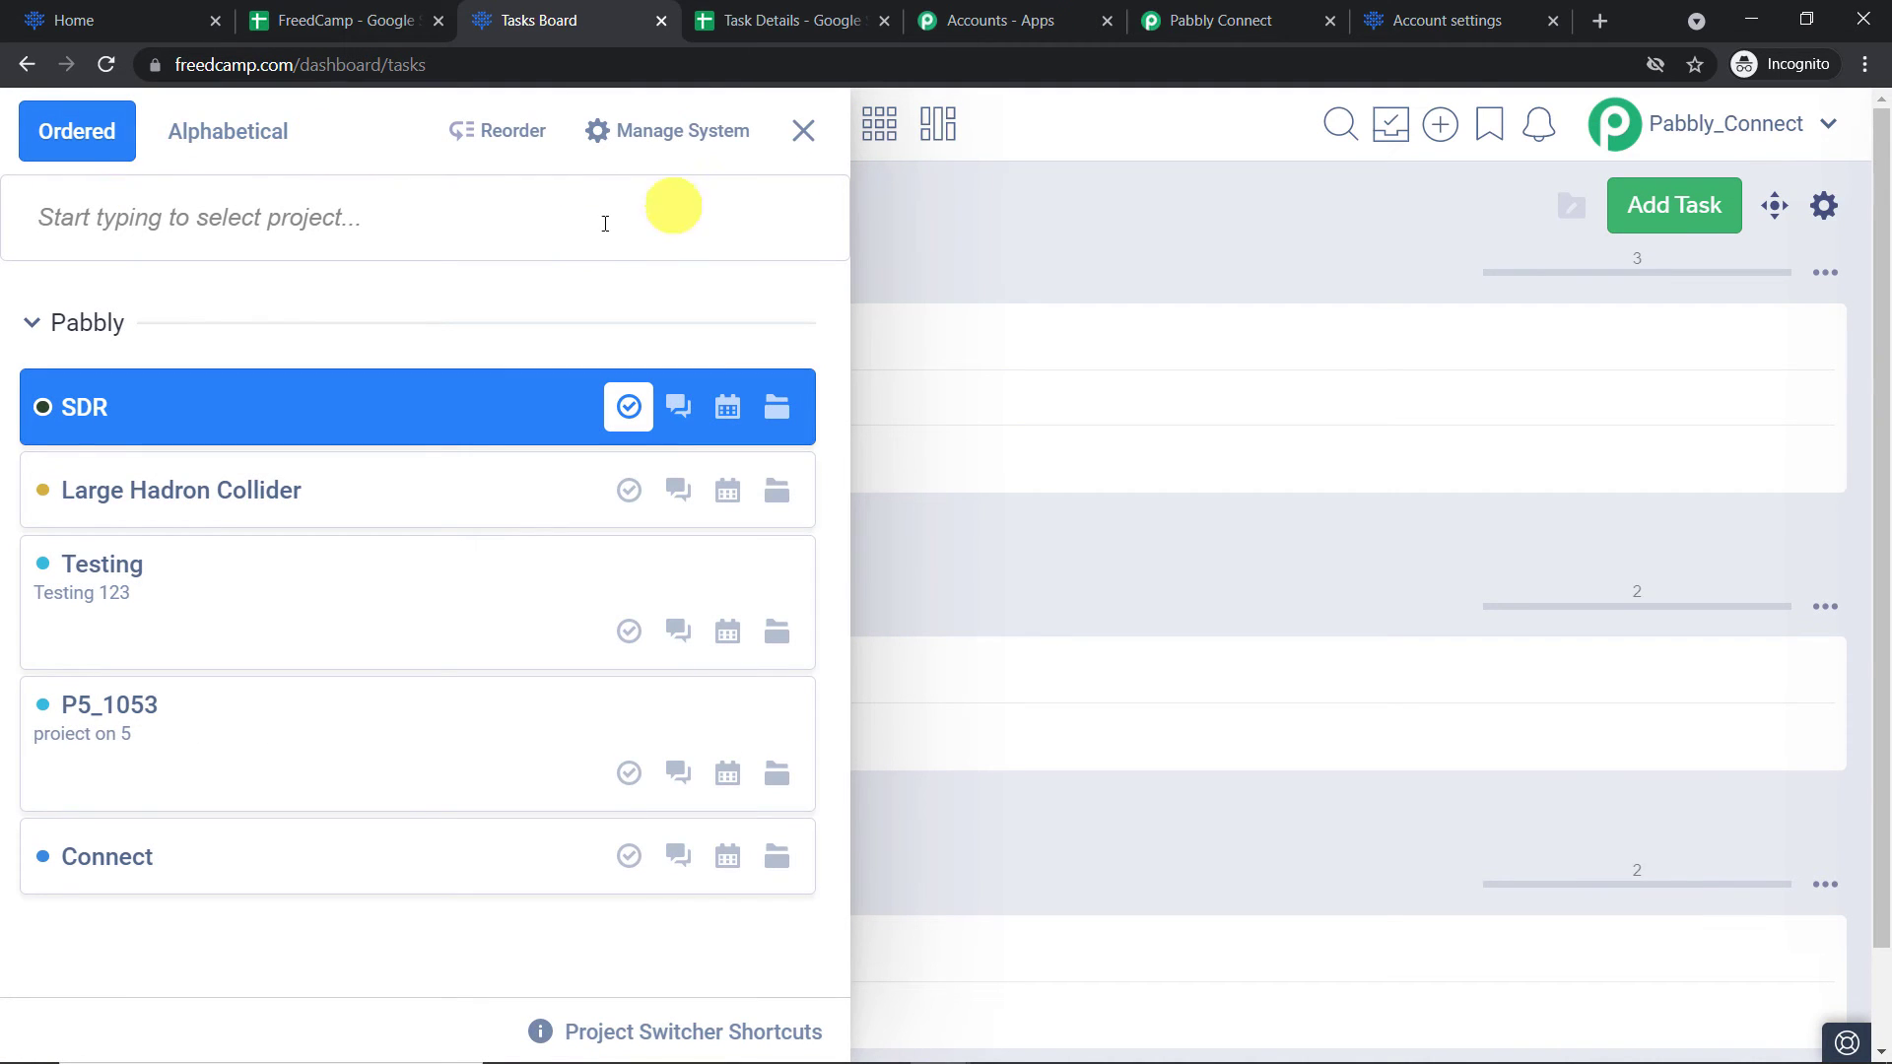
{"action": "left_click", "coordinate": [804, 141]}
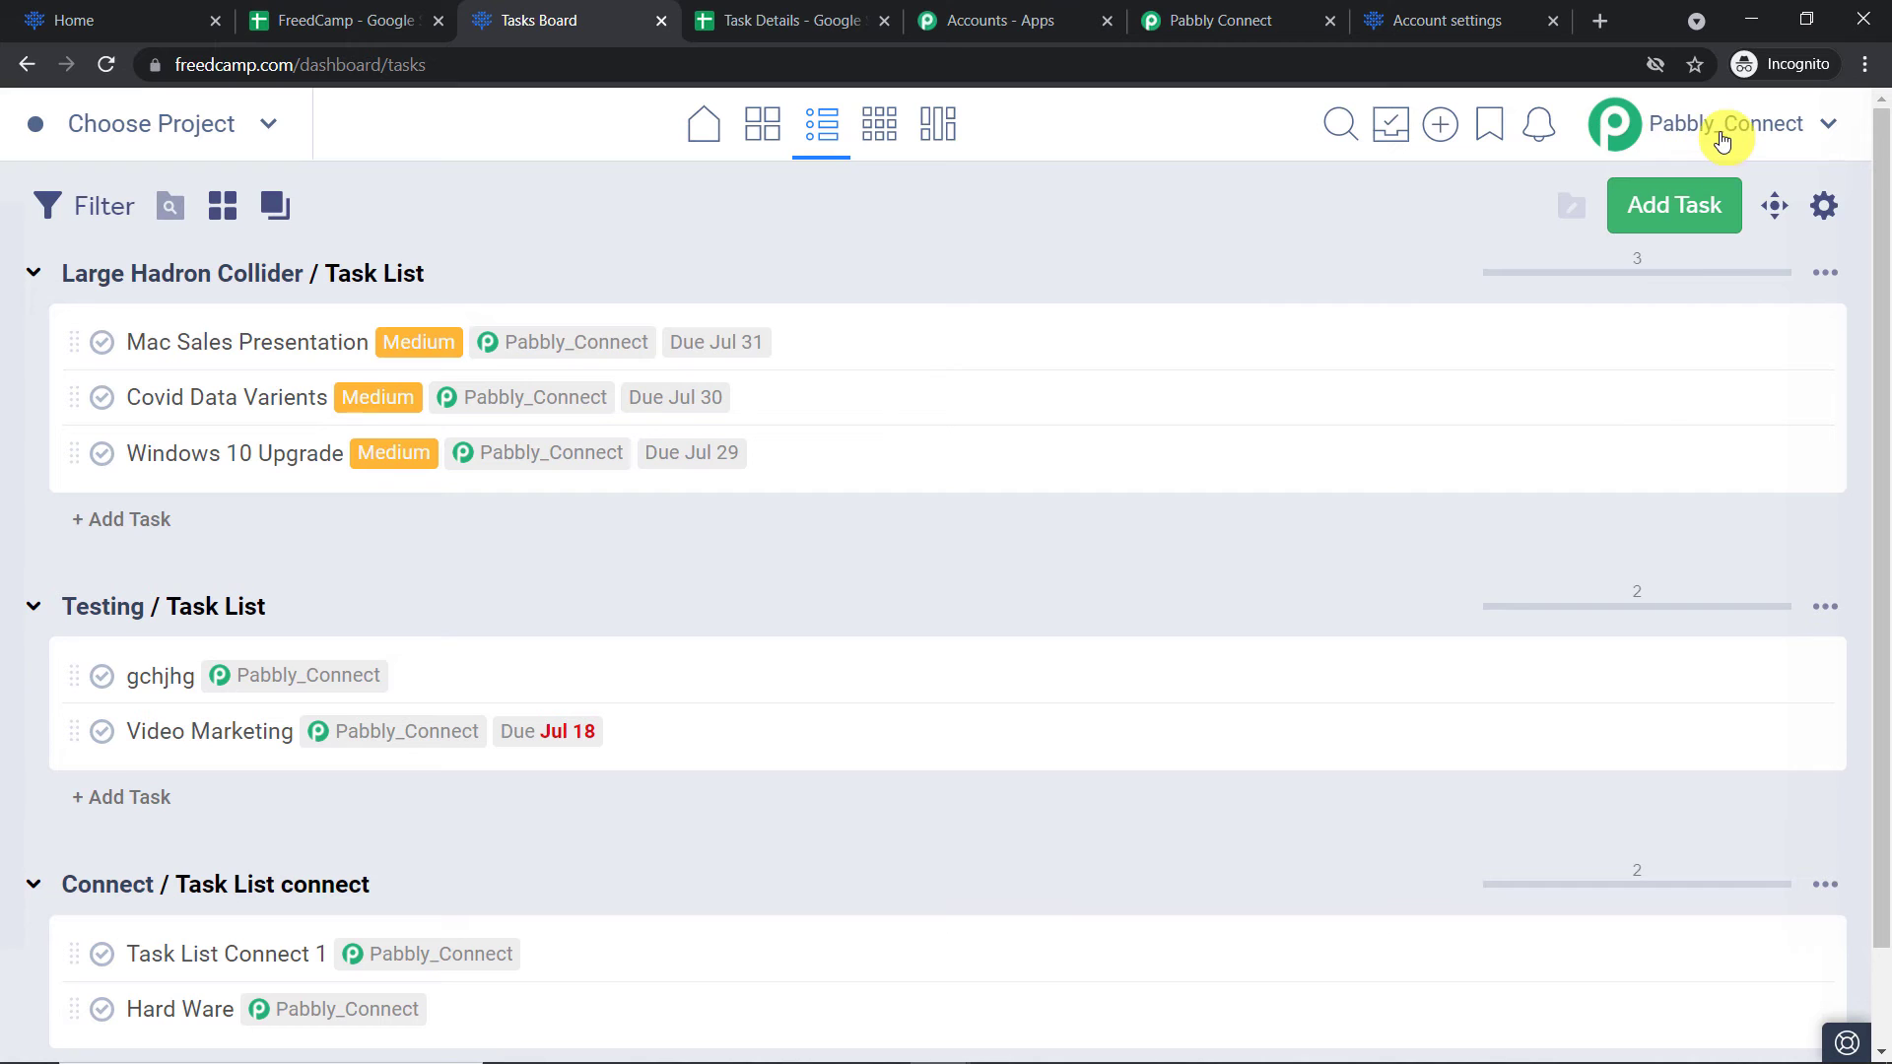
Open the FreedCamp account settings and start a new project from scratch
{"action": "left_click", "coordinate": [1723, 141]}
{"action": "left_click", "coordinate": [1726, 192]}
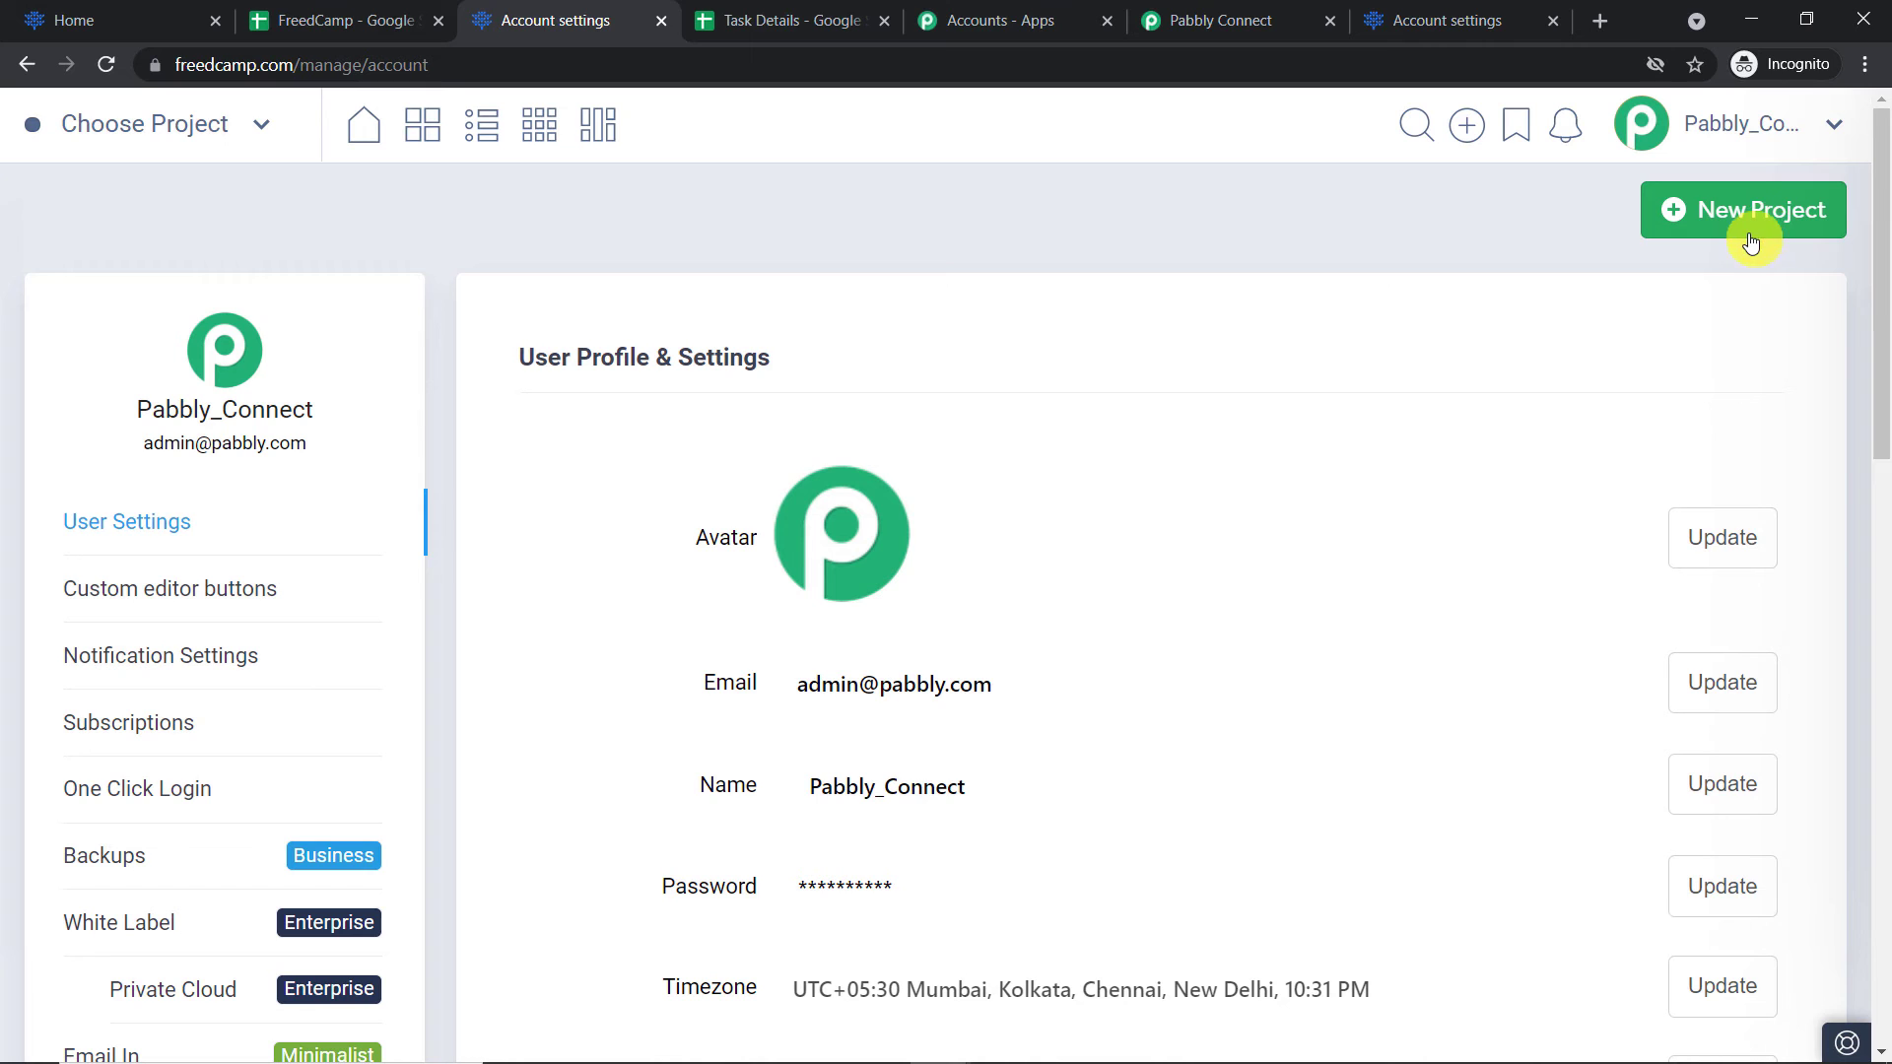
{"action": "left_click", "coordinate": [1746, 213]}
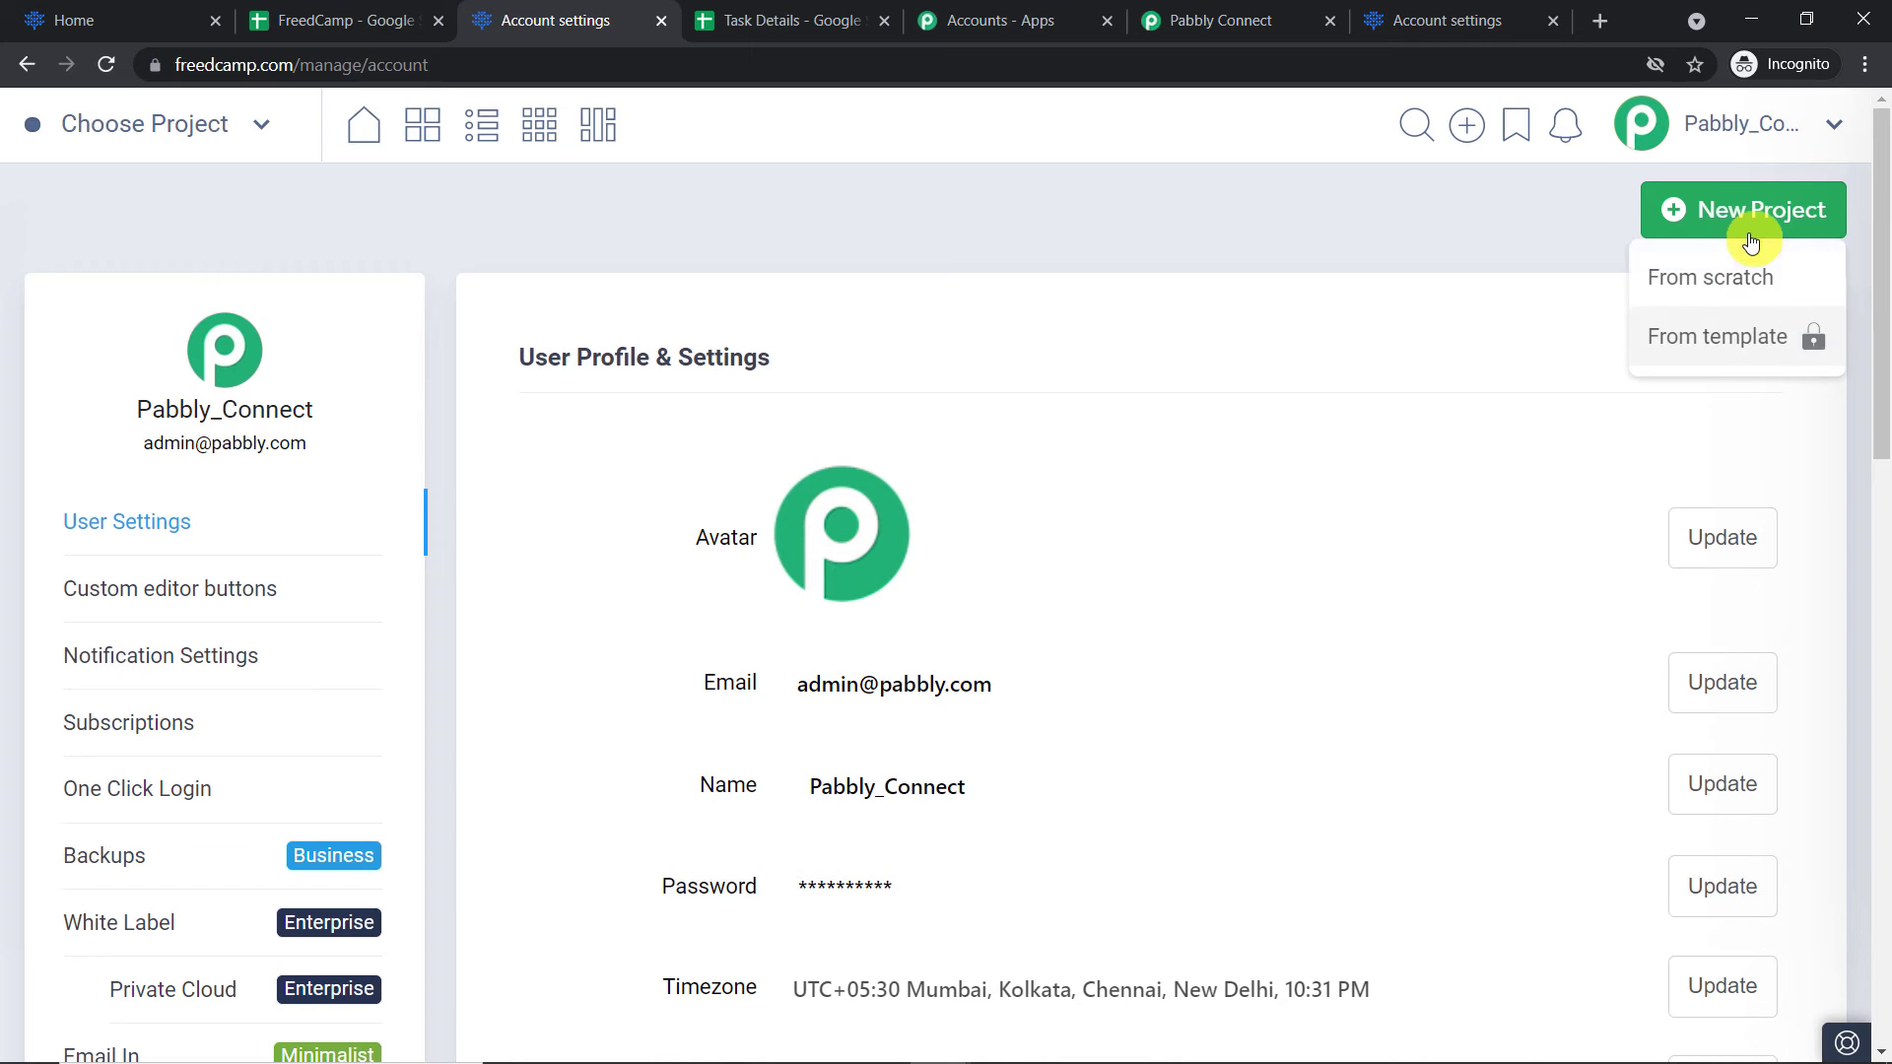
{"action": "left_click", "coordinate": [1714, 286]}
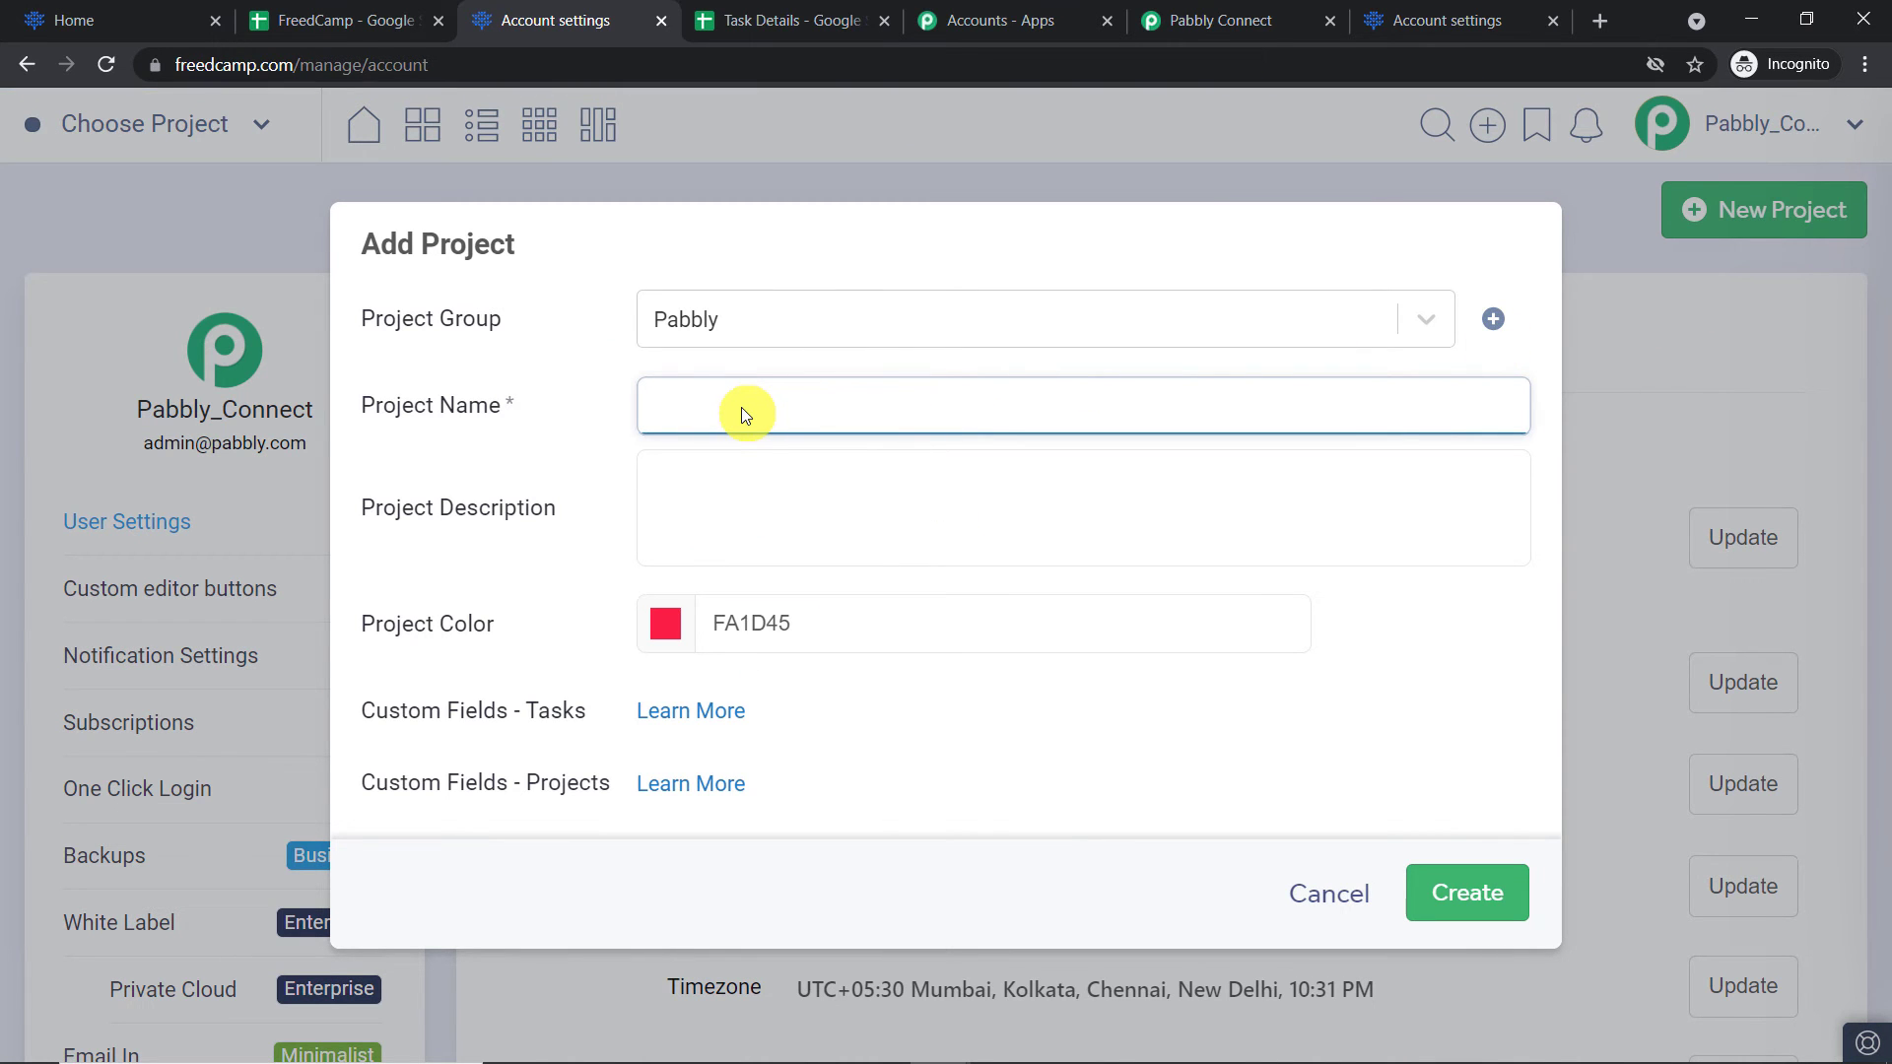
Name the new project Upgrades, set its color to 36171D and create it
{"action": "type", "text": "Upgrades"}
{"action": "left_click", "coordinate": [746, 499]}
{"action": "left_click", "coordinate": [665, 623]}
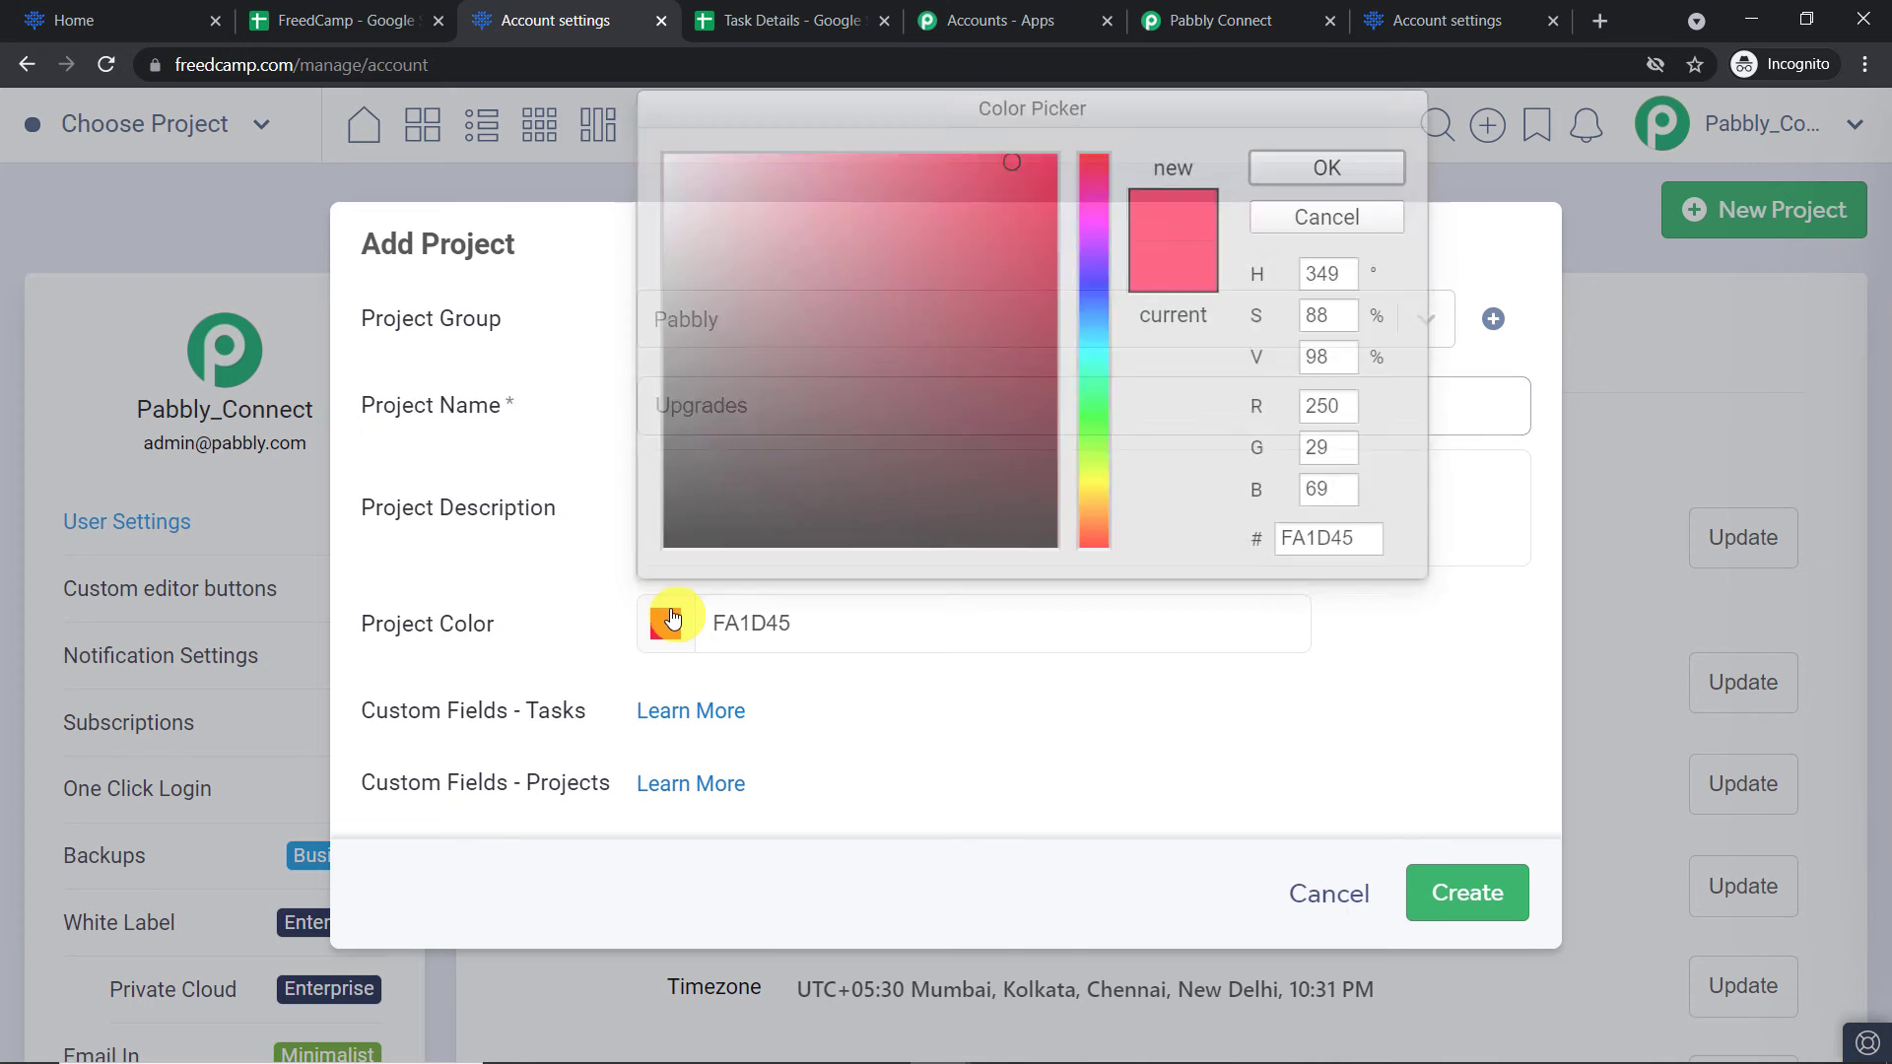
{"action": "left_click", "coordinate": [888, 467]}
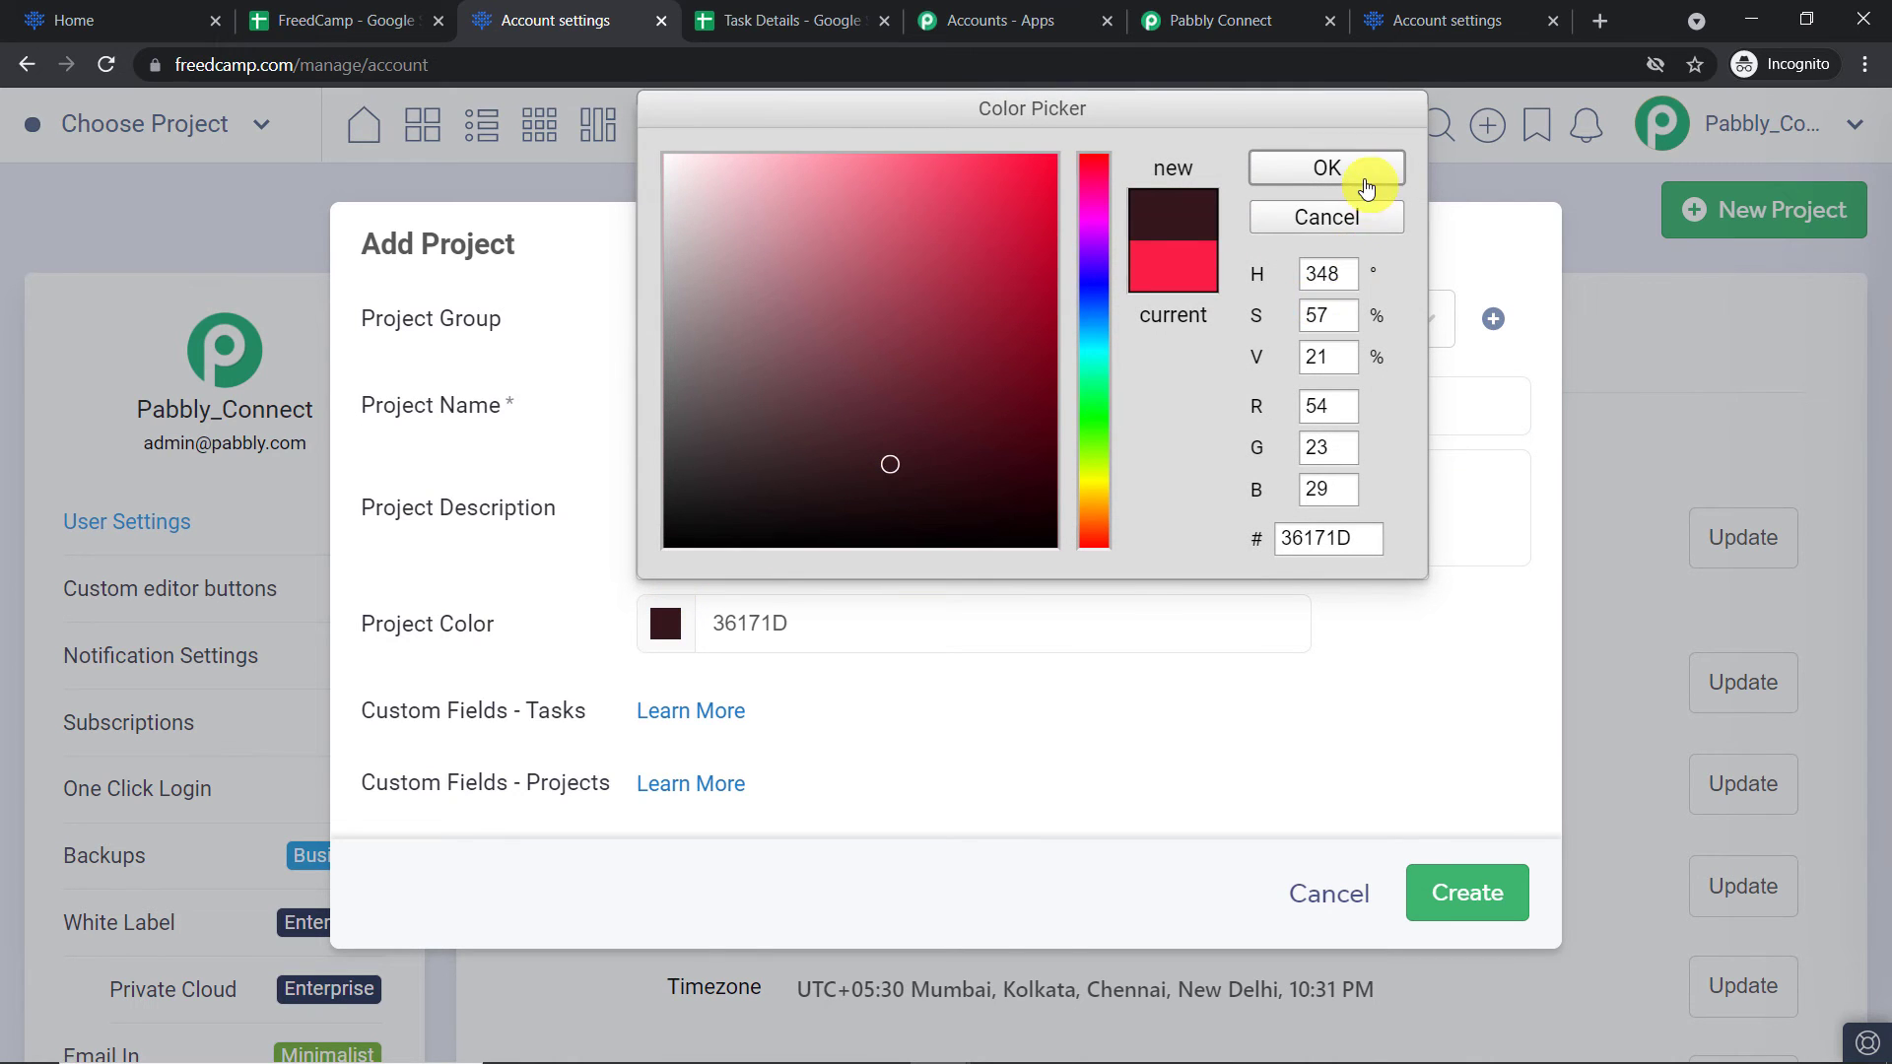
{"action": "left_click", "coordinate": [1366, 187]}
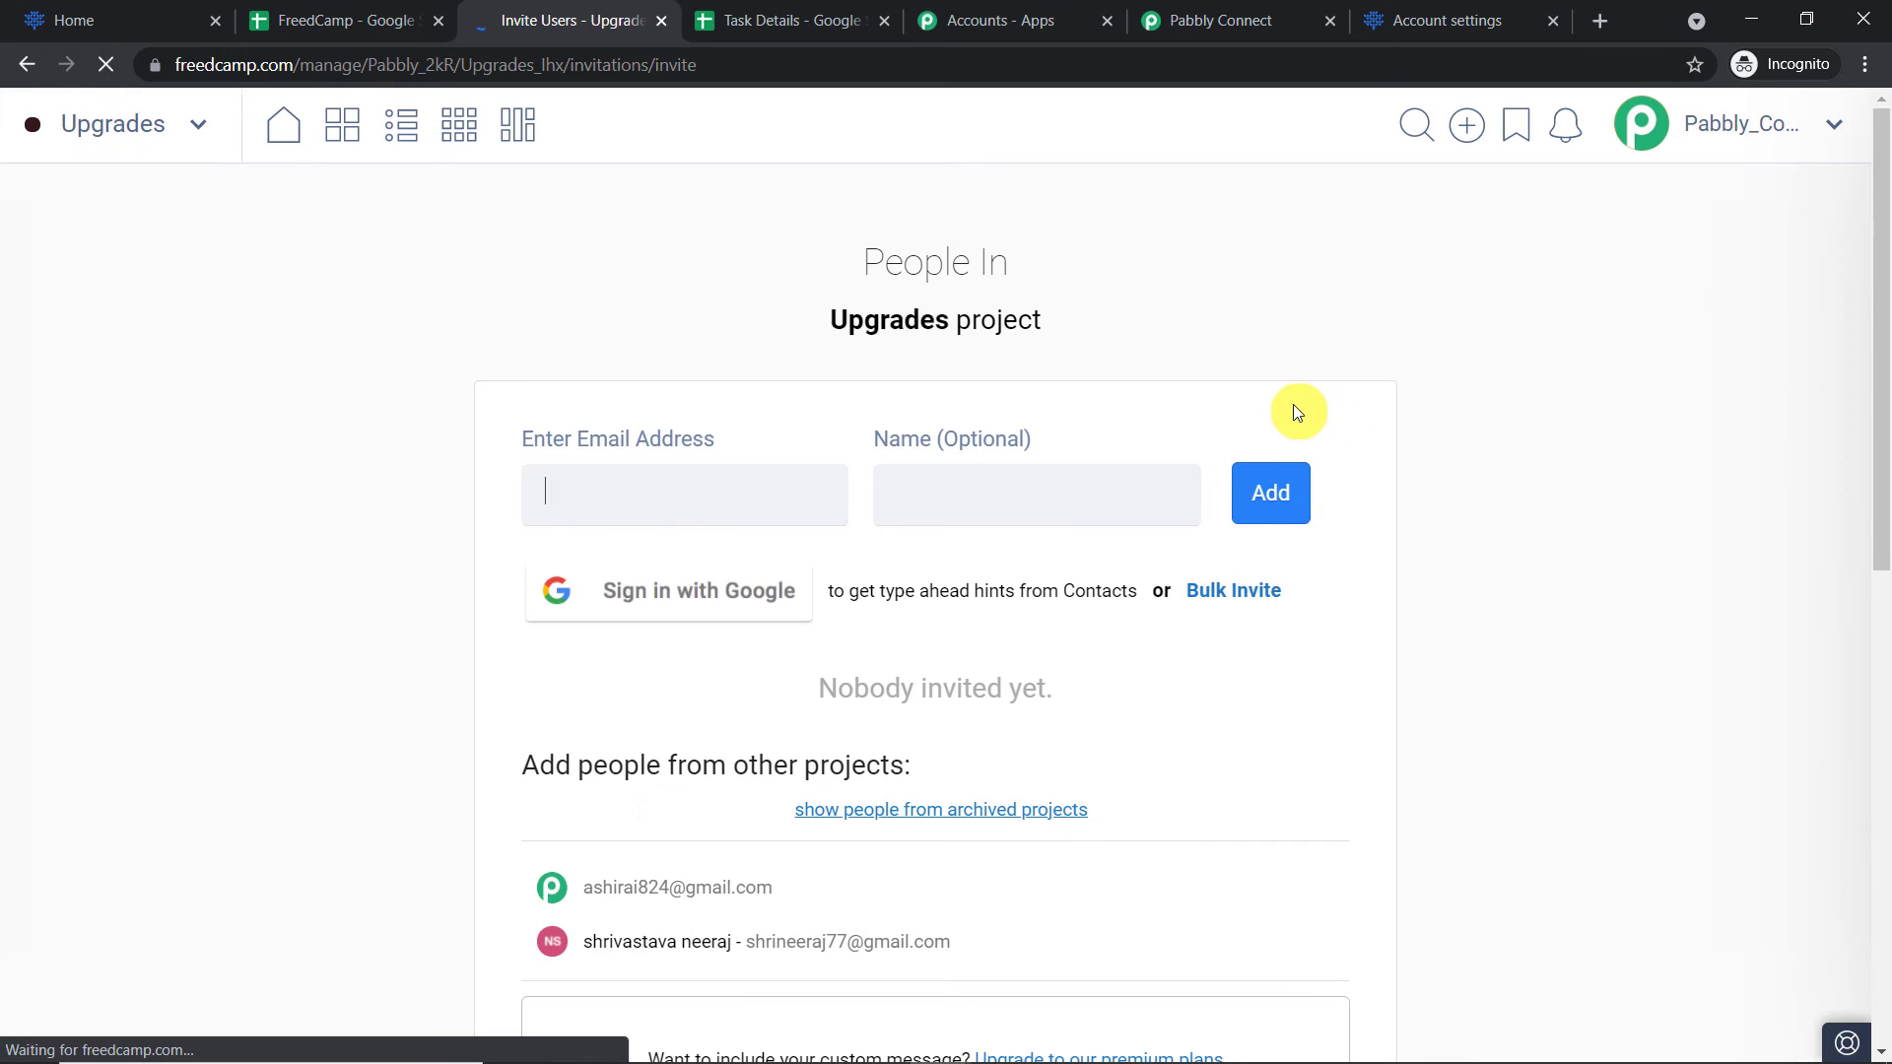
{"action": "scroll", "coordinate": [1334, 367], "scroll_direction": "down", "scroll_amount": 2}
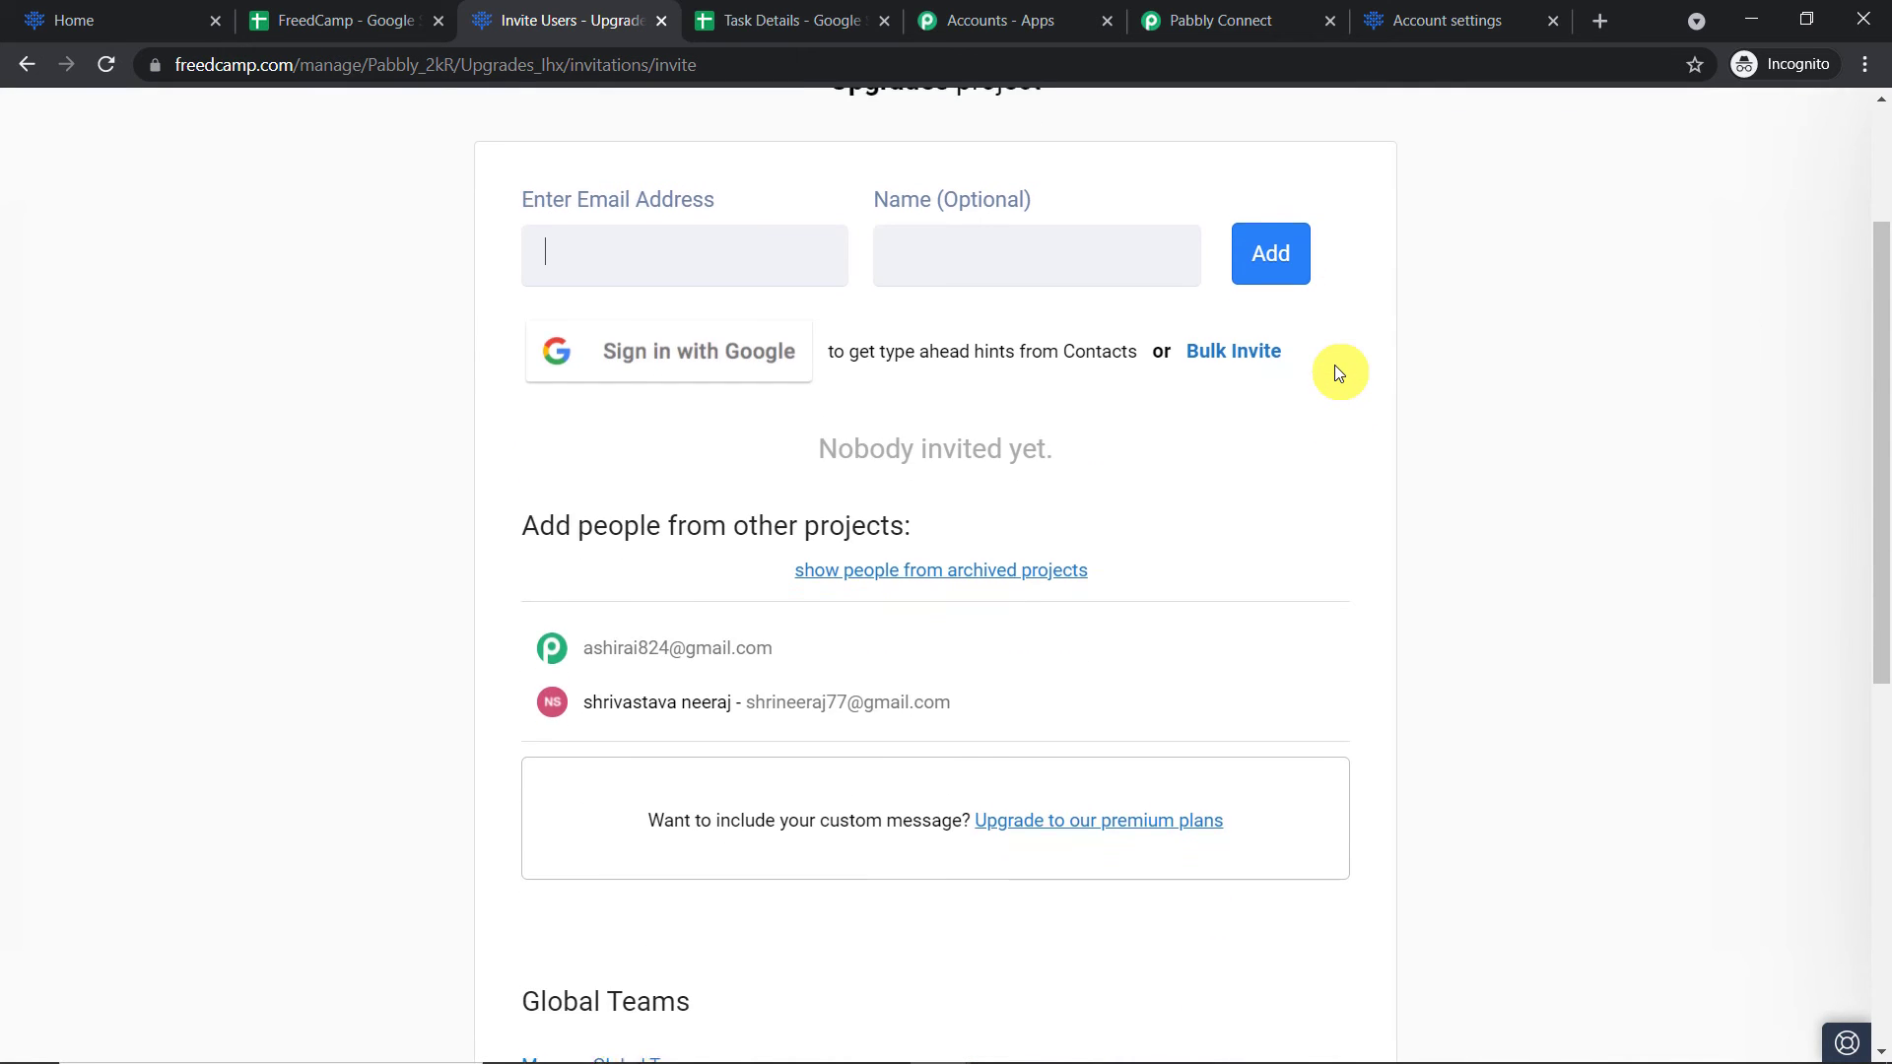
{"action": "scroll", "coordinate": [1339, 373], "scroll_direction": "up", "scroll_amount": 2}
Return to the Pabbly Connect workflow, refresh the project list and set Project Name to Upgrades
{"action": "left_click", "coordinate": [1151, 11]}
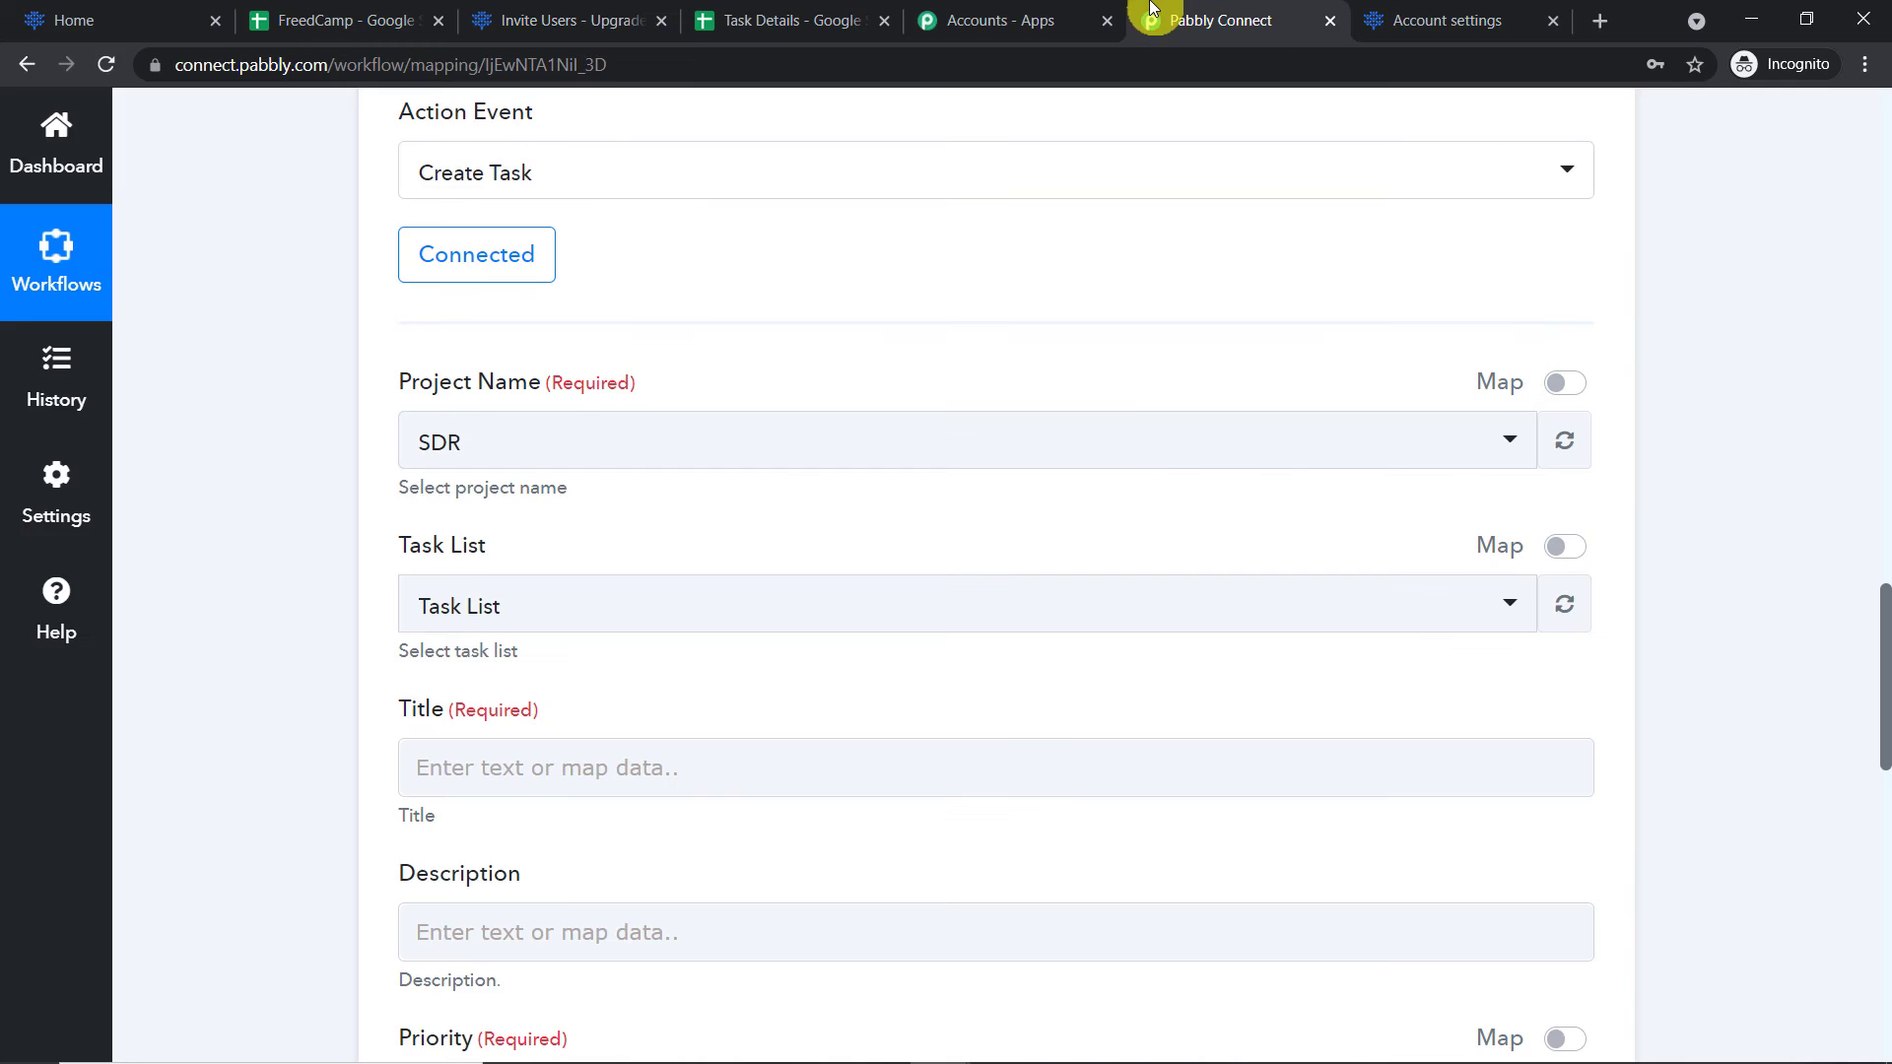
{"action": "left_click", "coordinate": [1573, 447]}
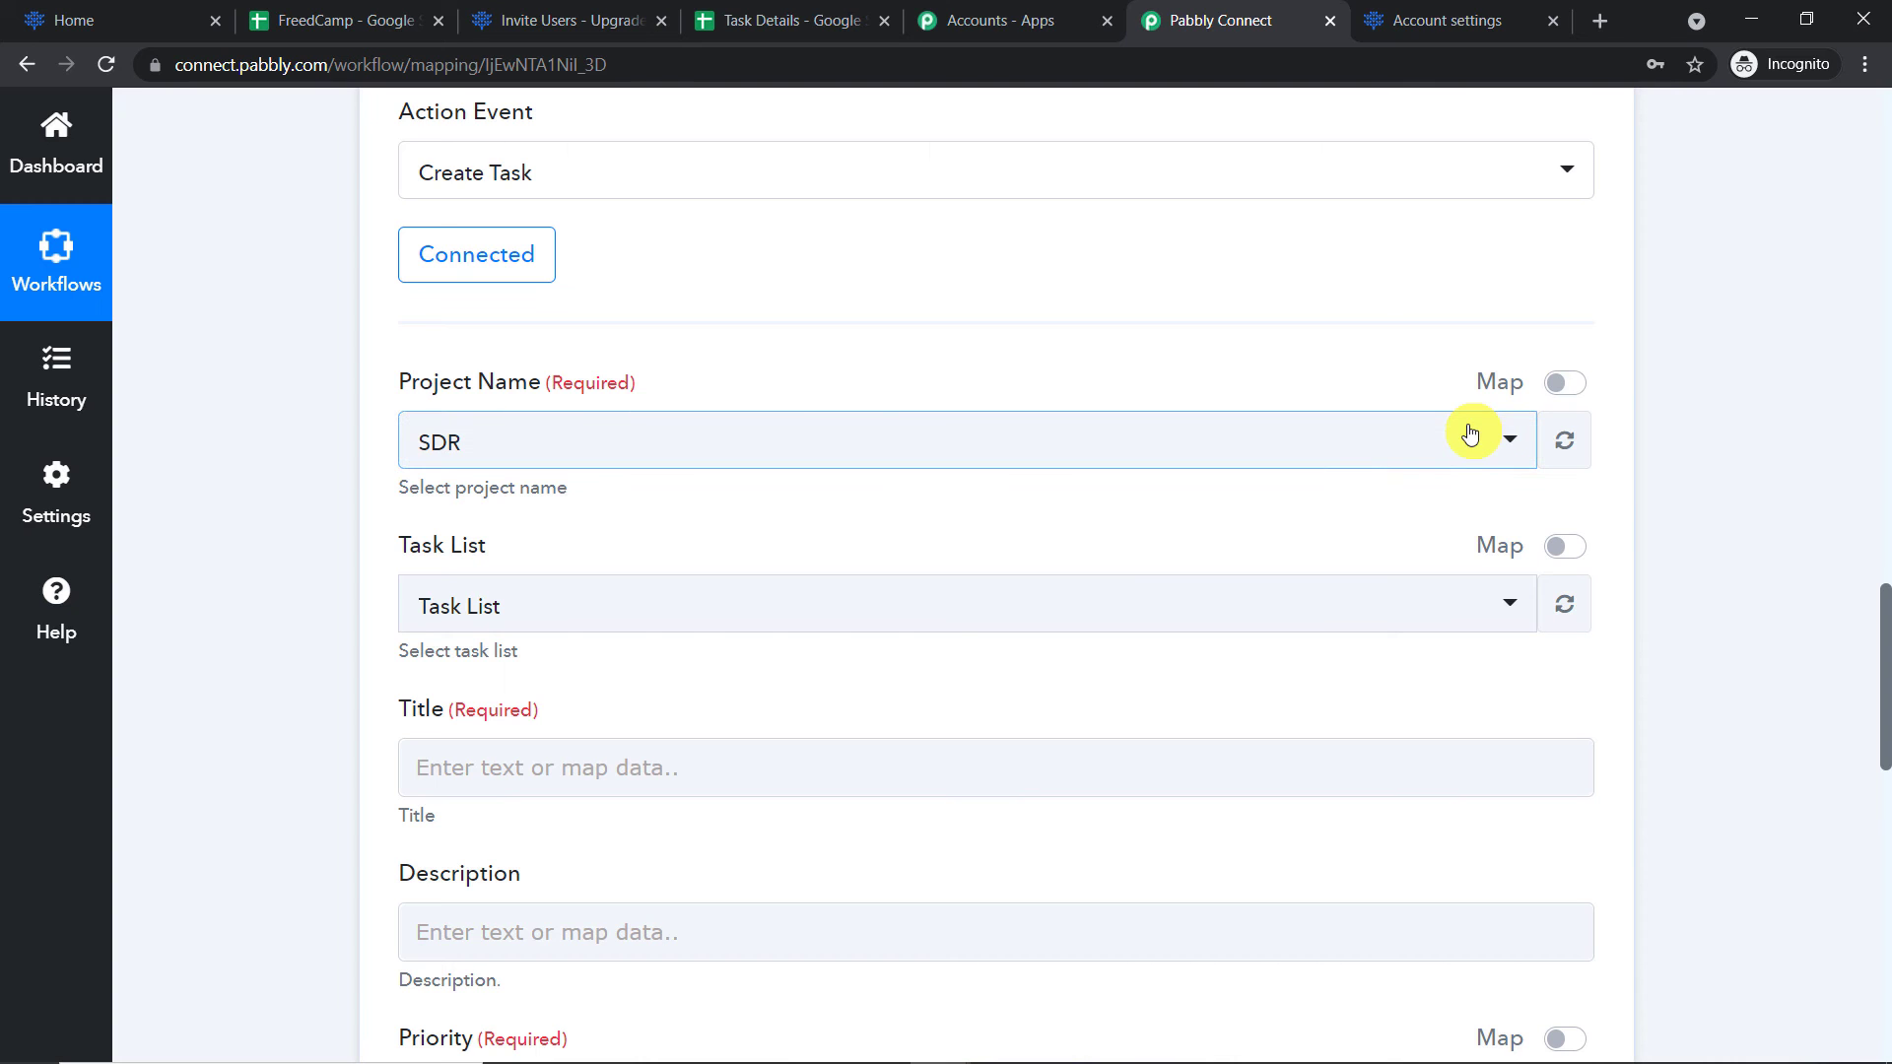
{"action": "left_click", "coordinate": [1458, 451]}
{"action": "scroll", "coordinate": [887, 650], "scroll_direction": "down", "scroll_amount": 1}
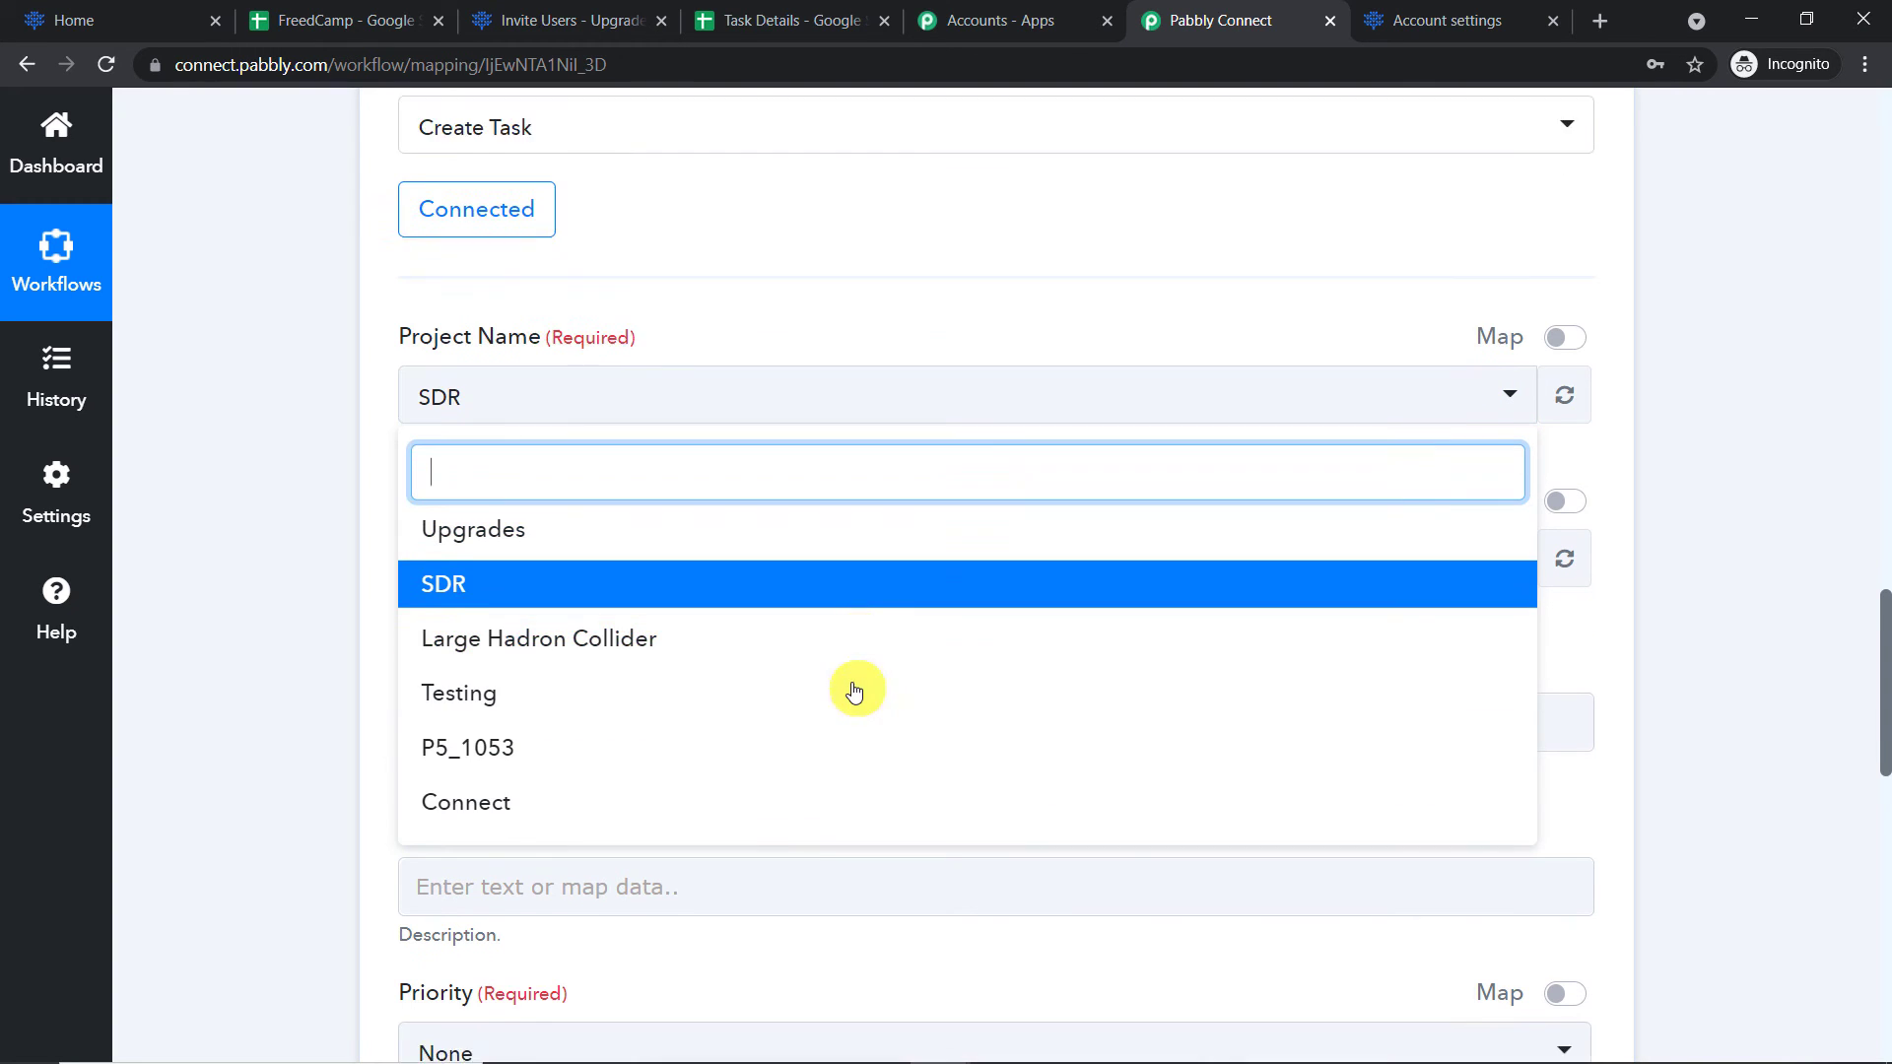
{"action": "left_click", "coordinate": [671, 453]}
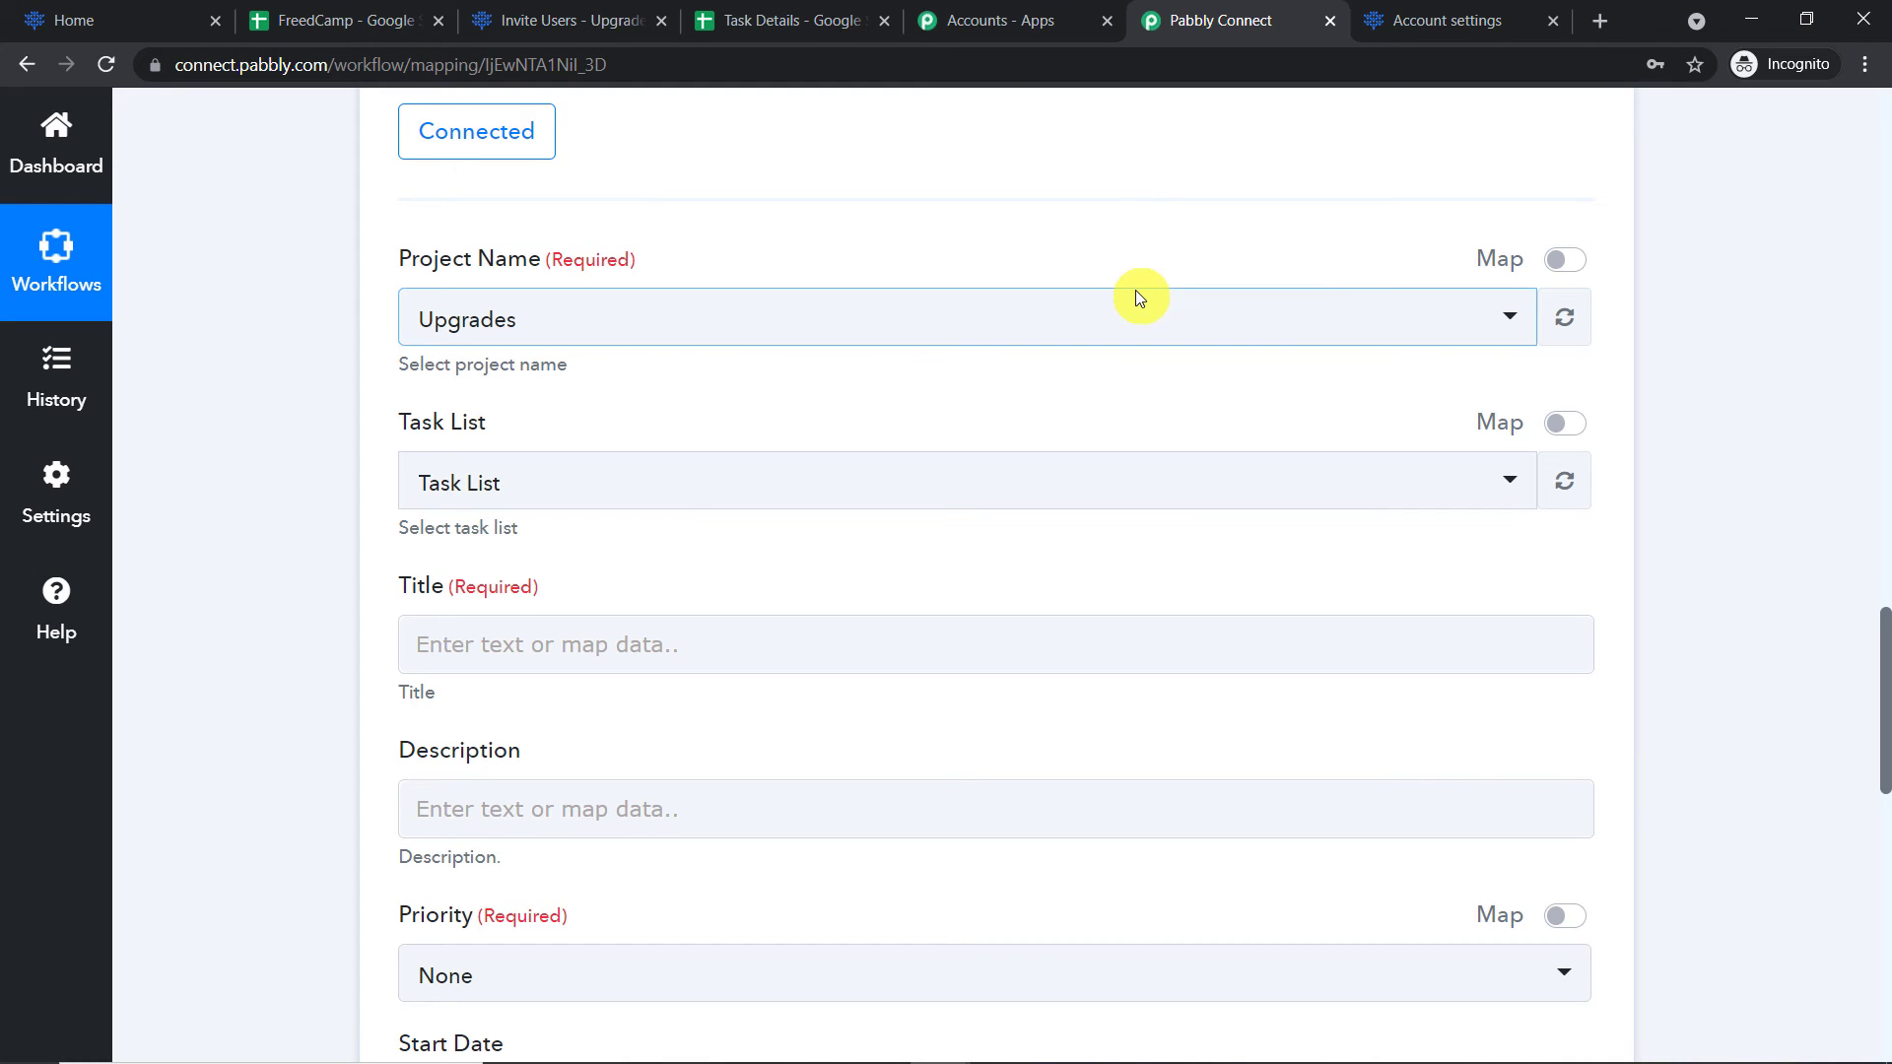
{"action": "scroll", "coordinate": [1133, 287], "scroll_direction": "up", "scroll_amount": 3}
{"action": "scroll", "coordinate": [1132, 286], "scroll_direction": "up", "scroll_amount": 1}
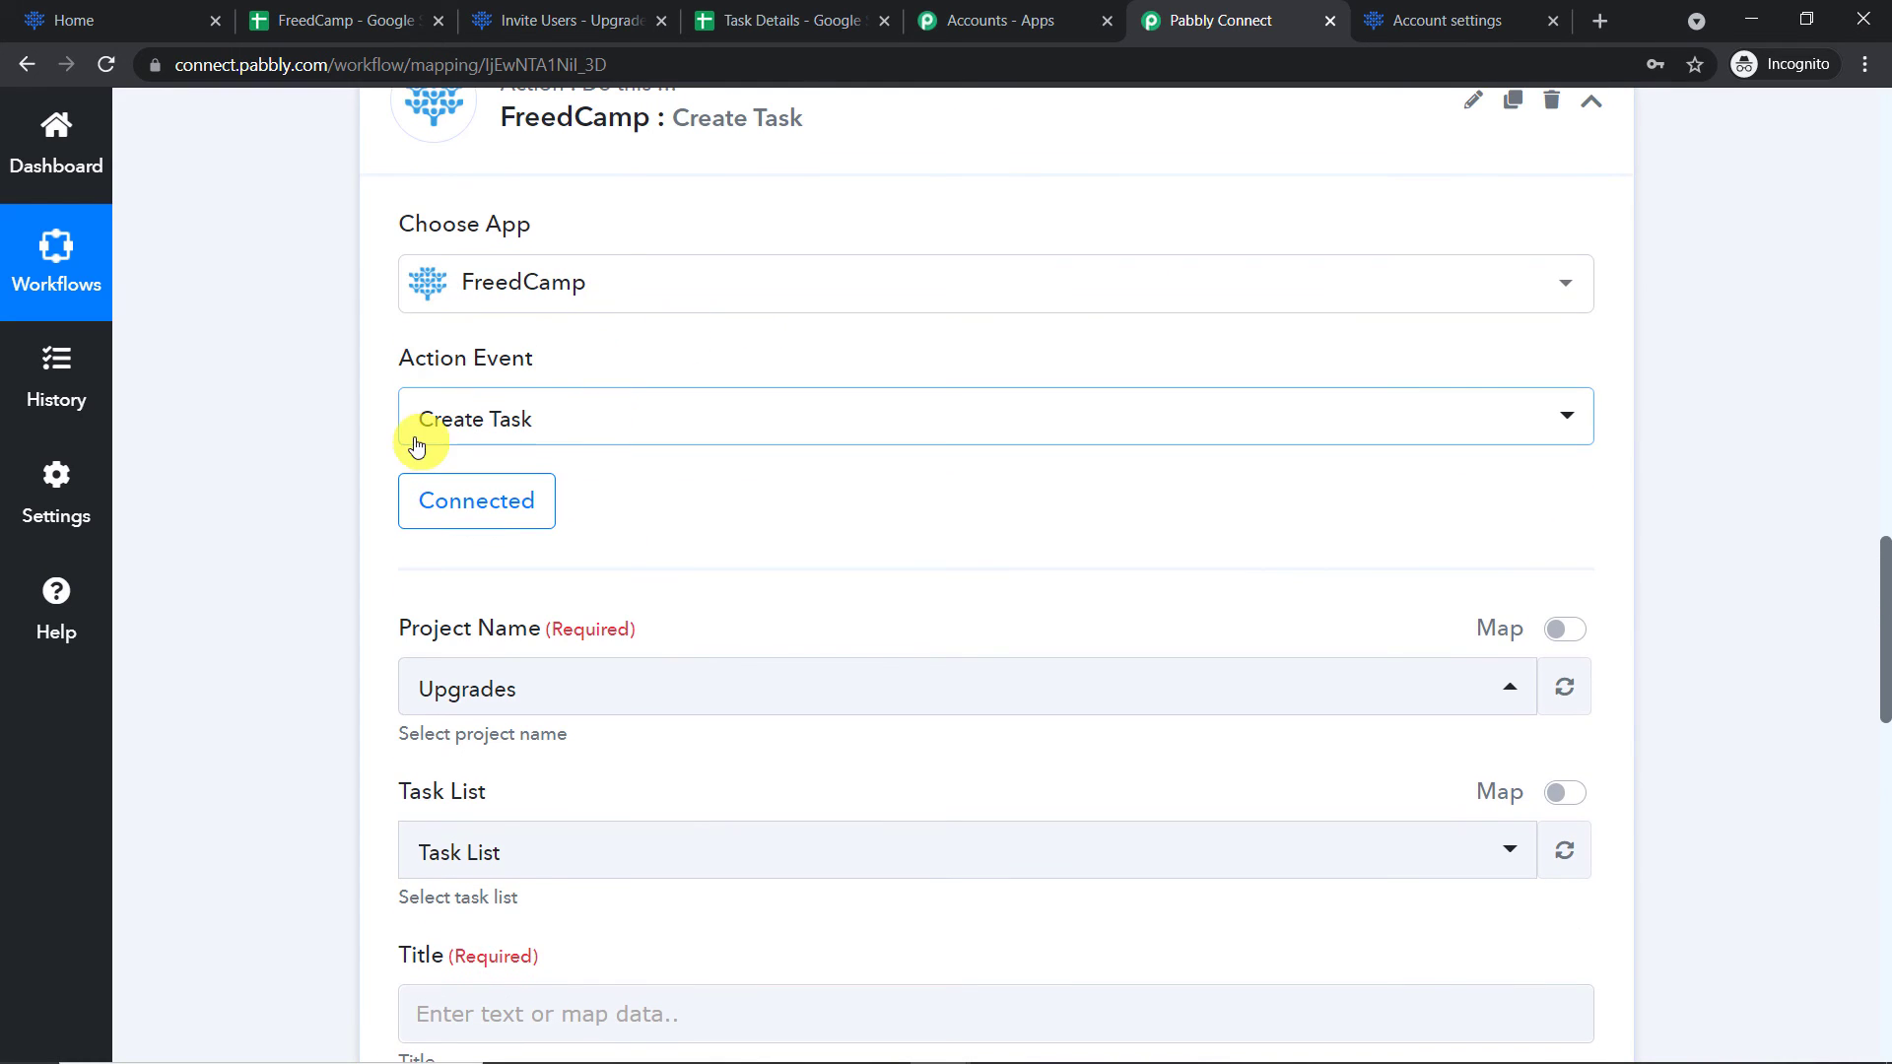
{"action": "scroll", "coordinate": [552, 473], "scroll_direction": "down", "scroll_amount": 3}
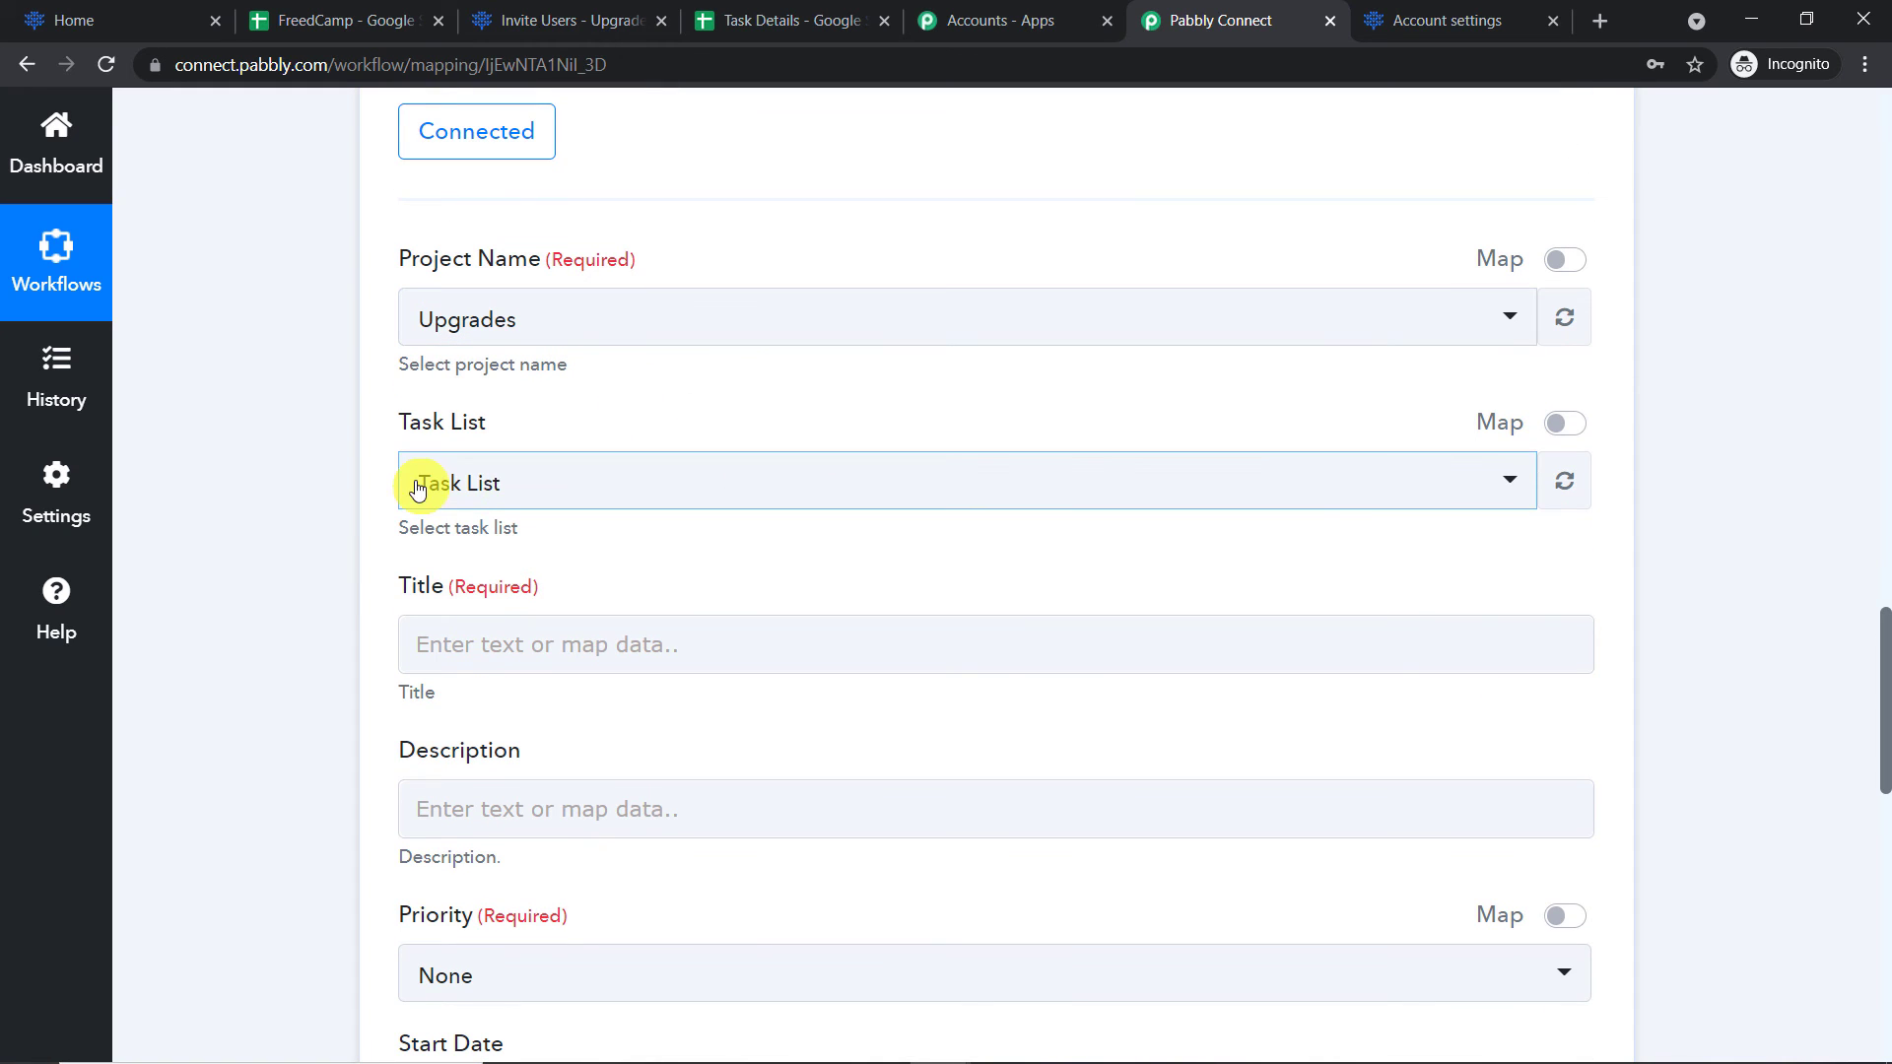
Check the task list options offered for the Upgrades project and keep Task List selected
{"action": "left_click", "coordinate": [465, 483]}
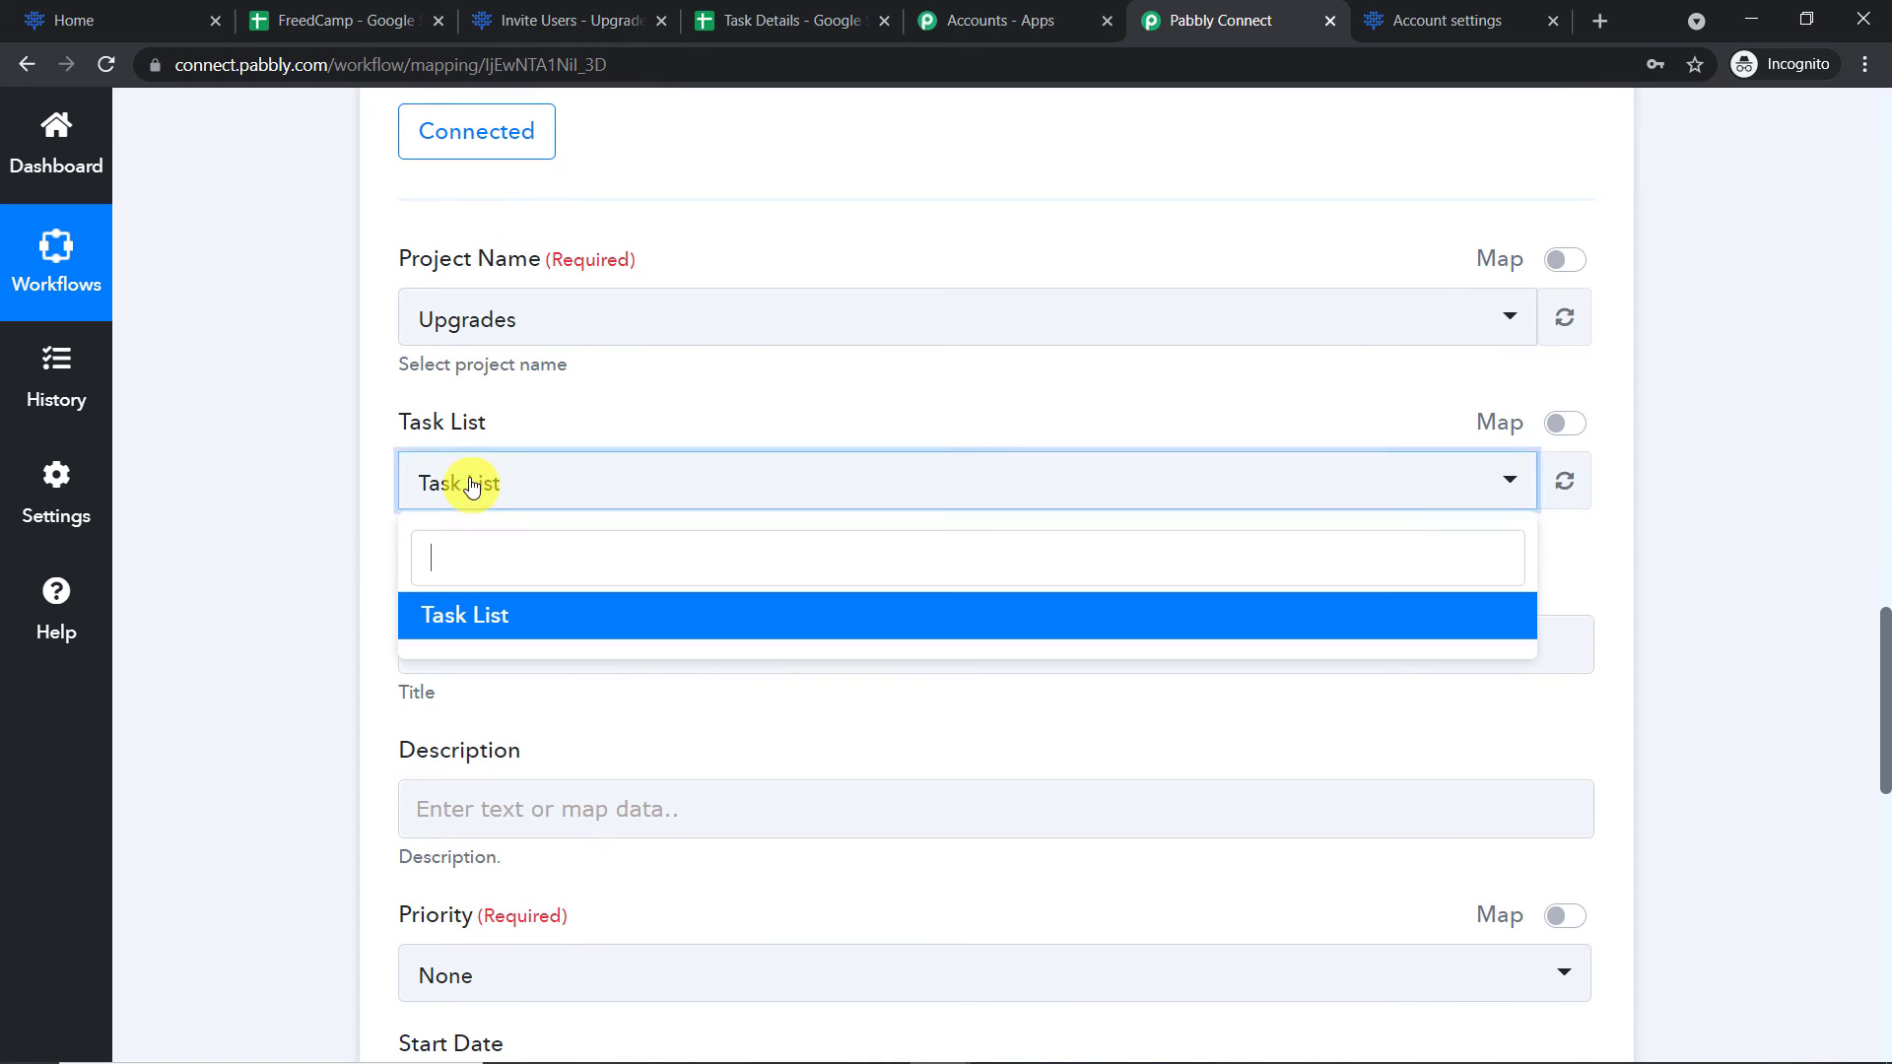
{"action": "left_click", "coordinate": [1094, 370]}
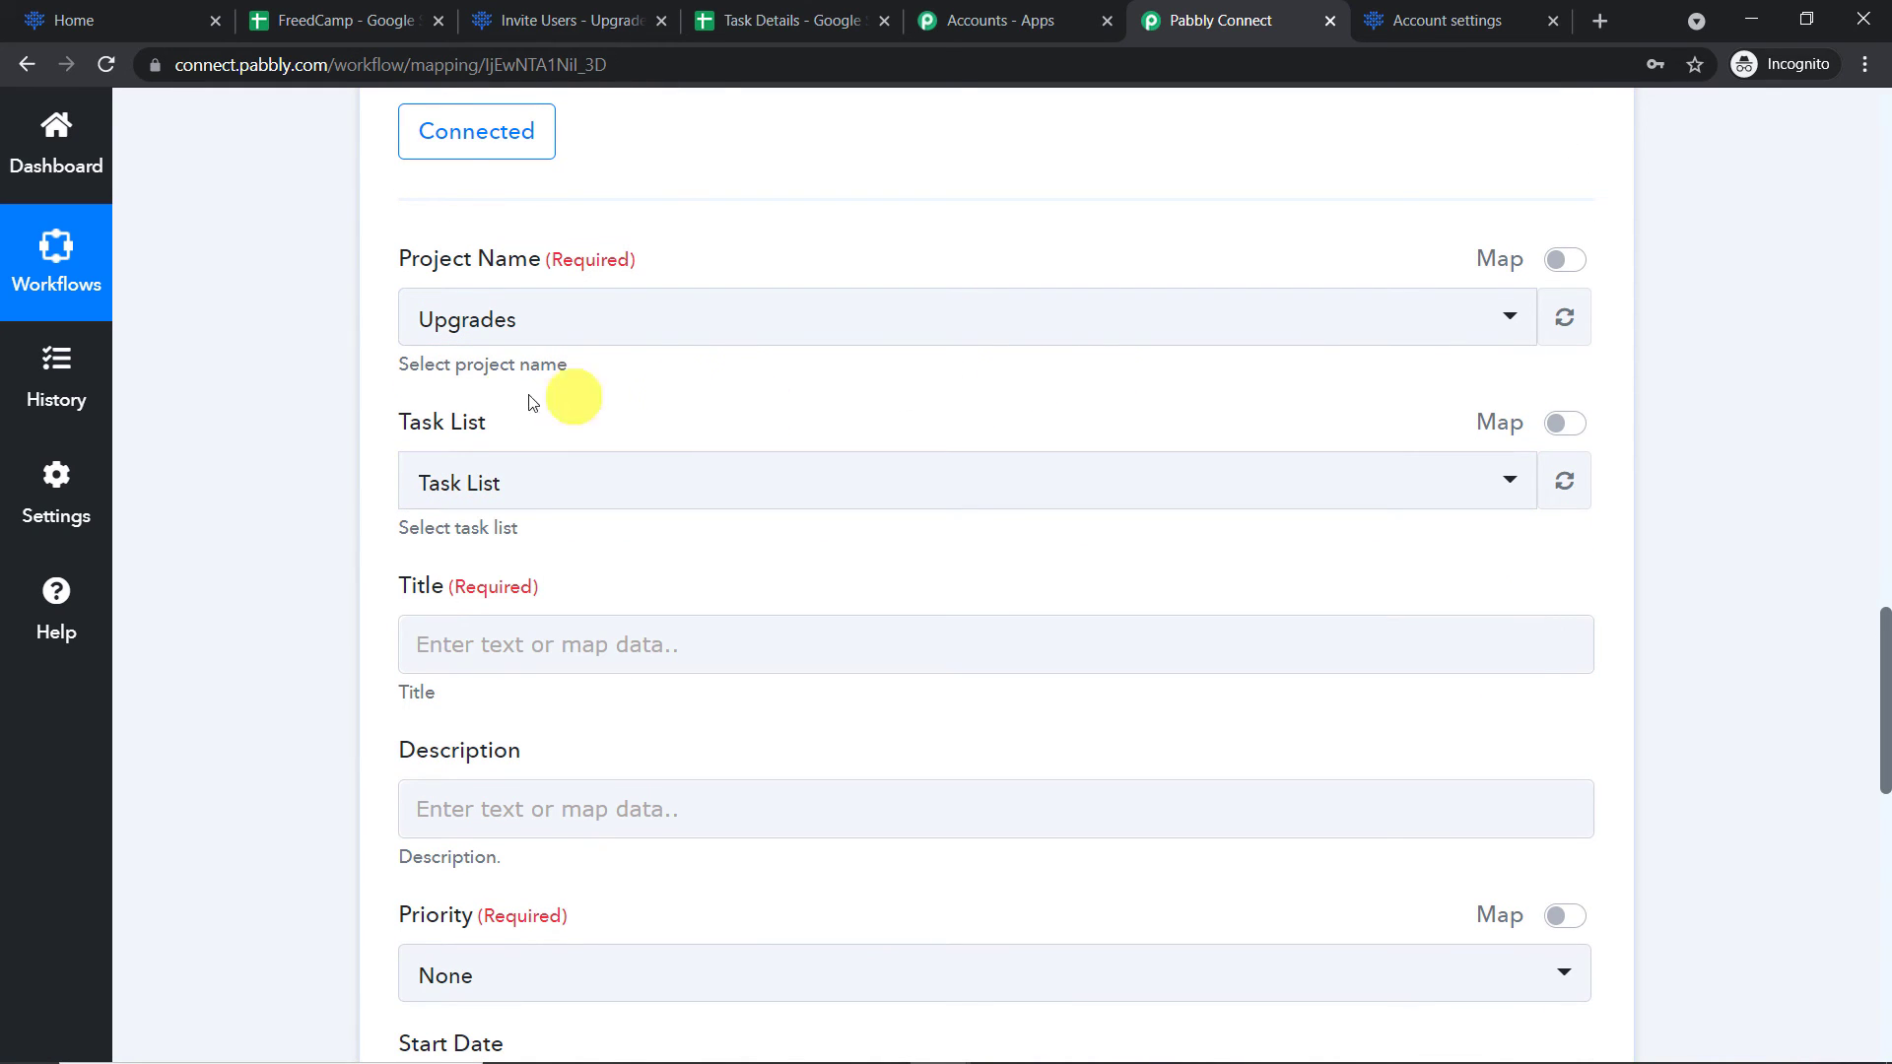
{"action": "left_click", "coordinate": [499, 483]}
{"action": "left_click", "coordinate": [719, 386]}
{"action": "scroll", "coordinate": [726, 389], "scroll_direction": "down", "scroll_amount": 1}
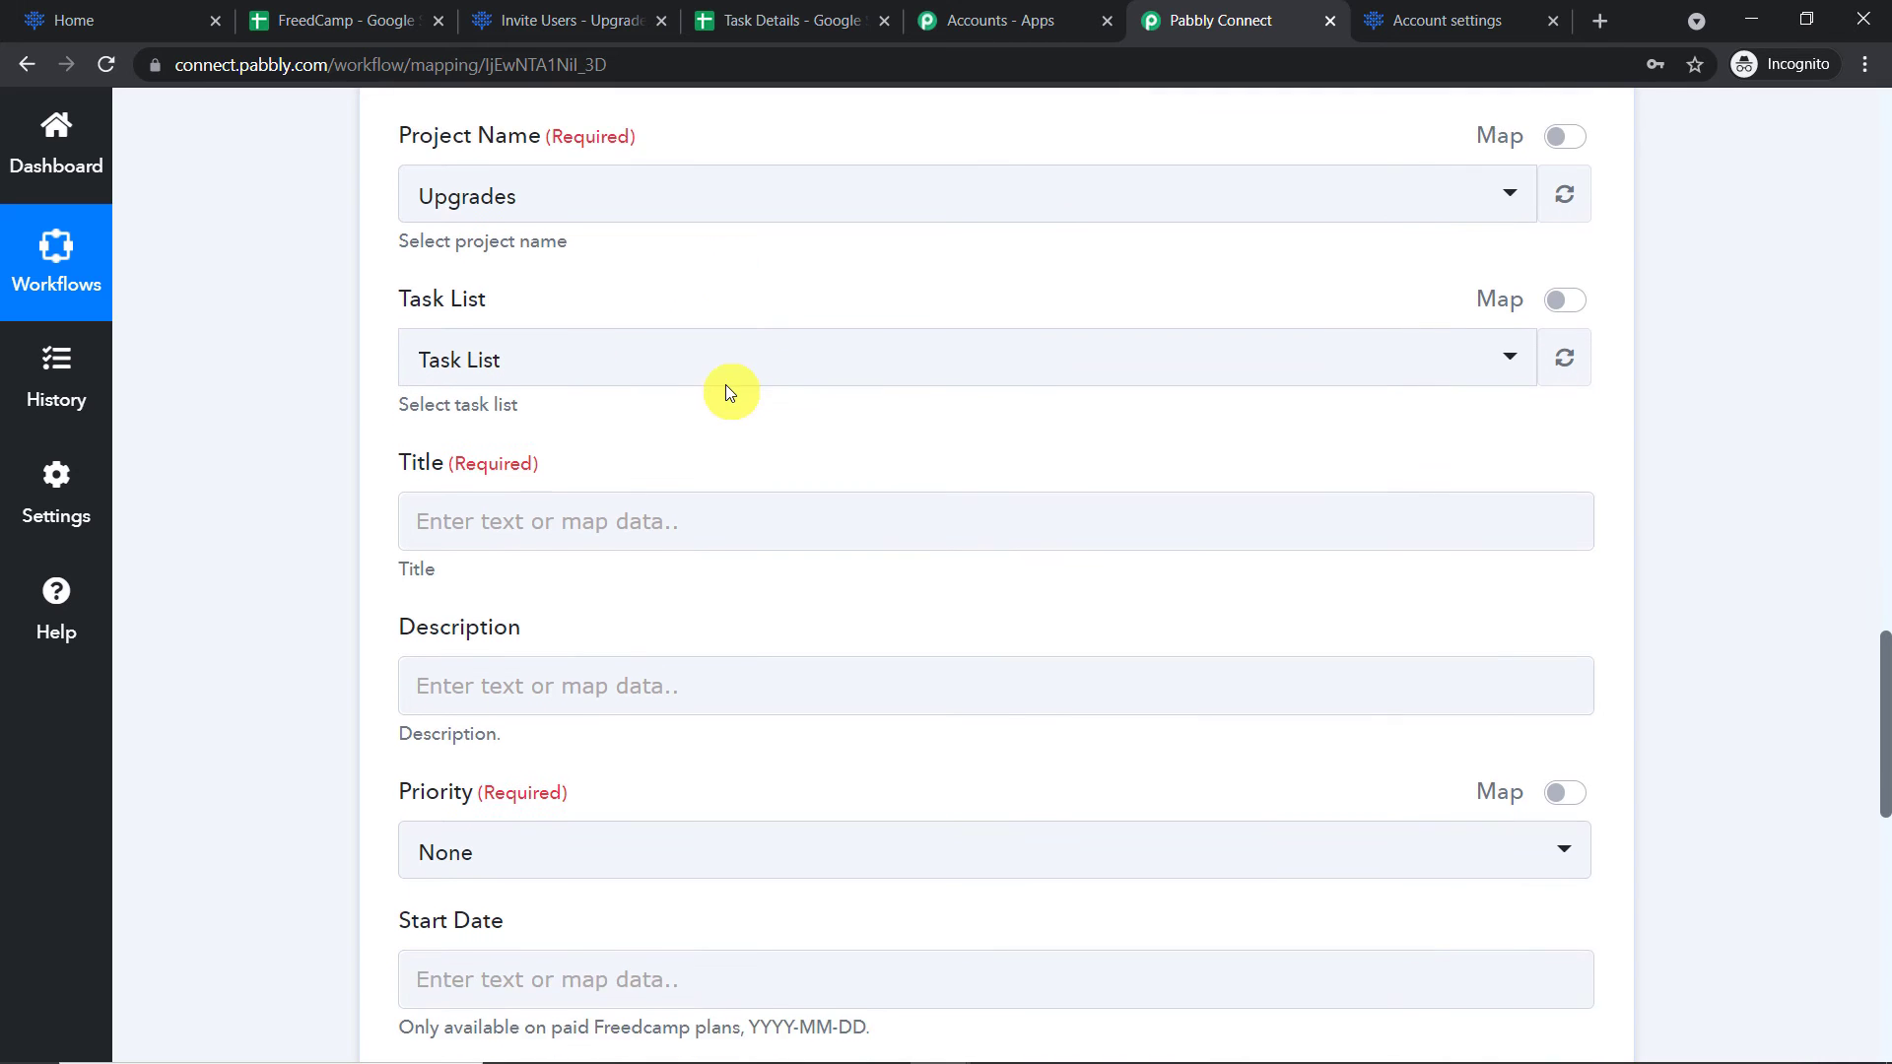
{"action": "scroll", "coordinate": [726, 389], "scroll_direction": "down", "scroll_amount": 1}
Review the subject in the captured spreadsheet response and map the task's Title to Subject from the Google Sheets step
{"action": "scroll", "coordinate": [1882, 409], "scroll_direction": "up", "scroll_amount": 6}
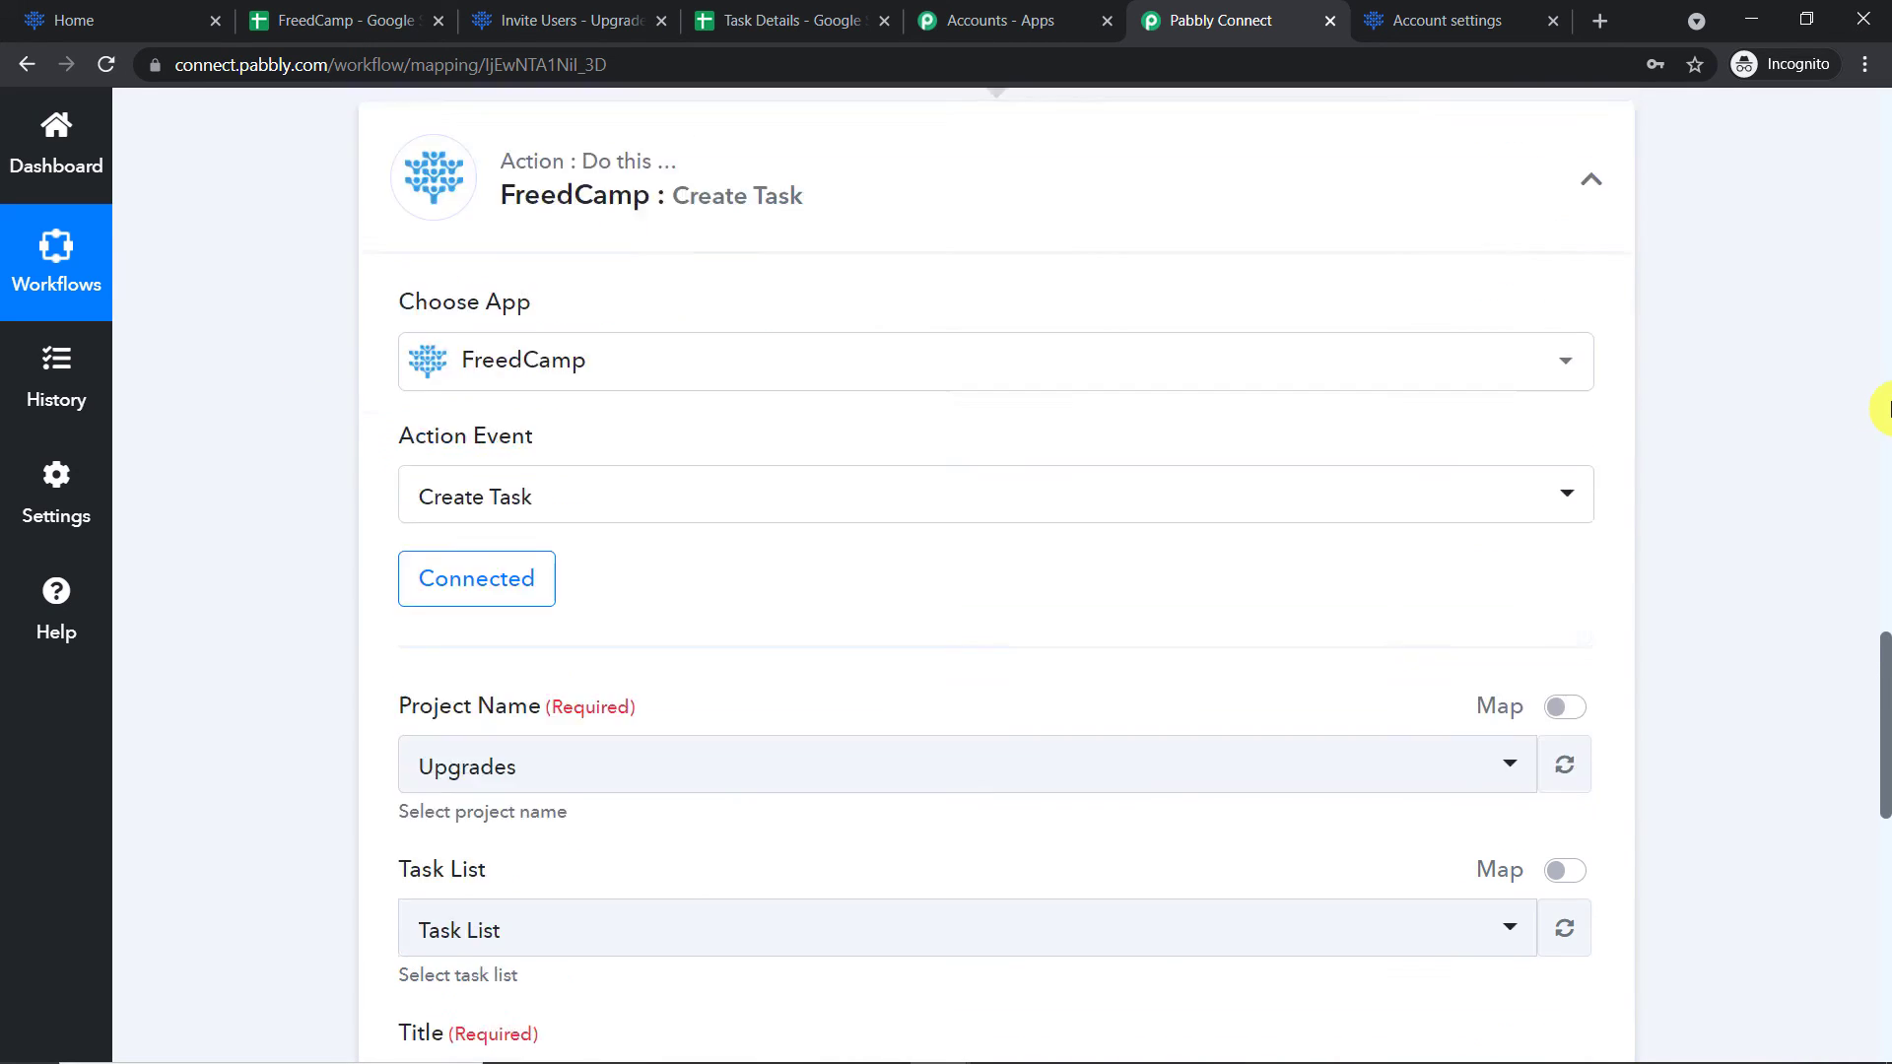
{"action": "scroll", "coordinate": [1882, 409], "scroll_direction": "up", "scroll_amount": 7}
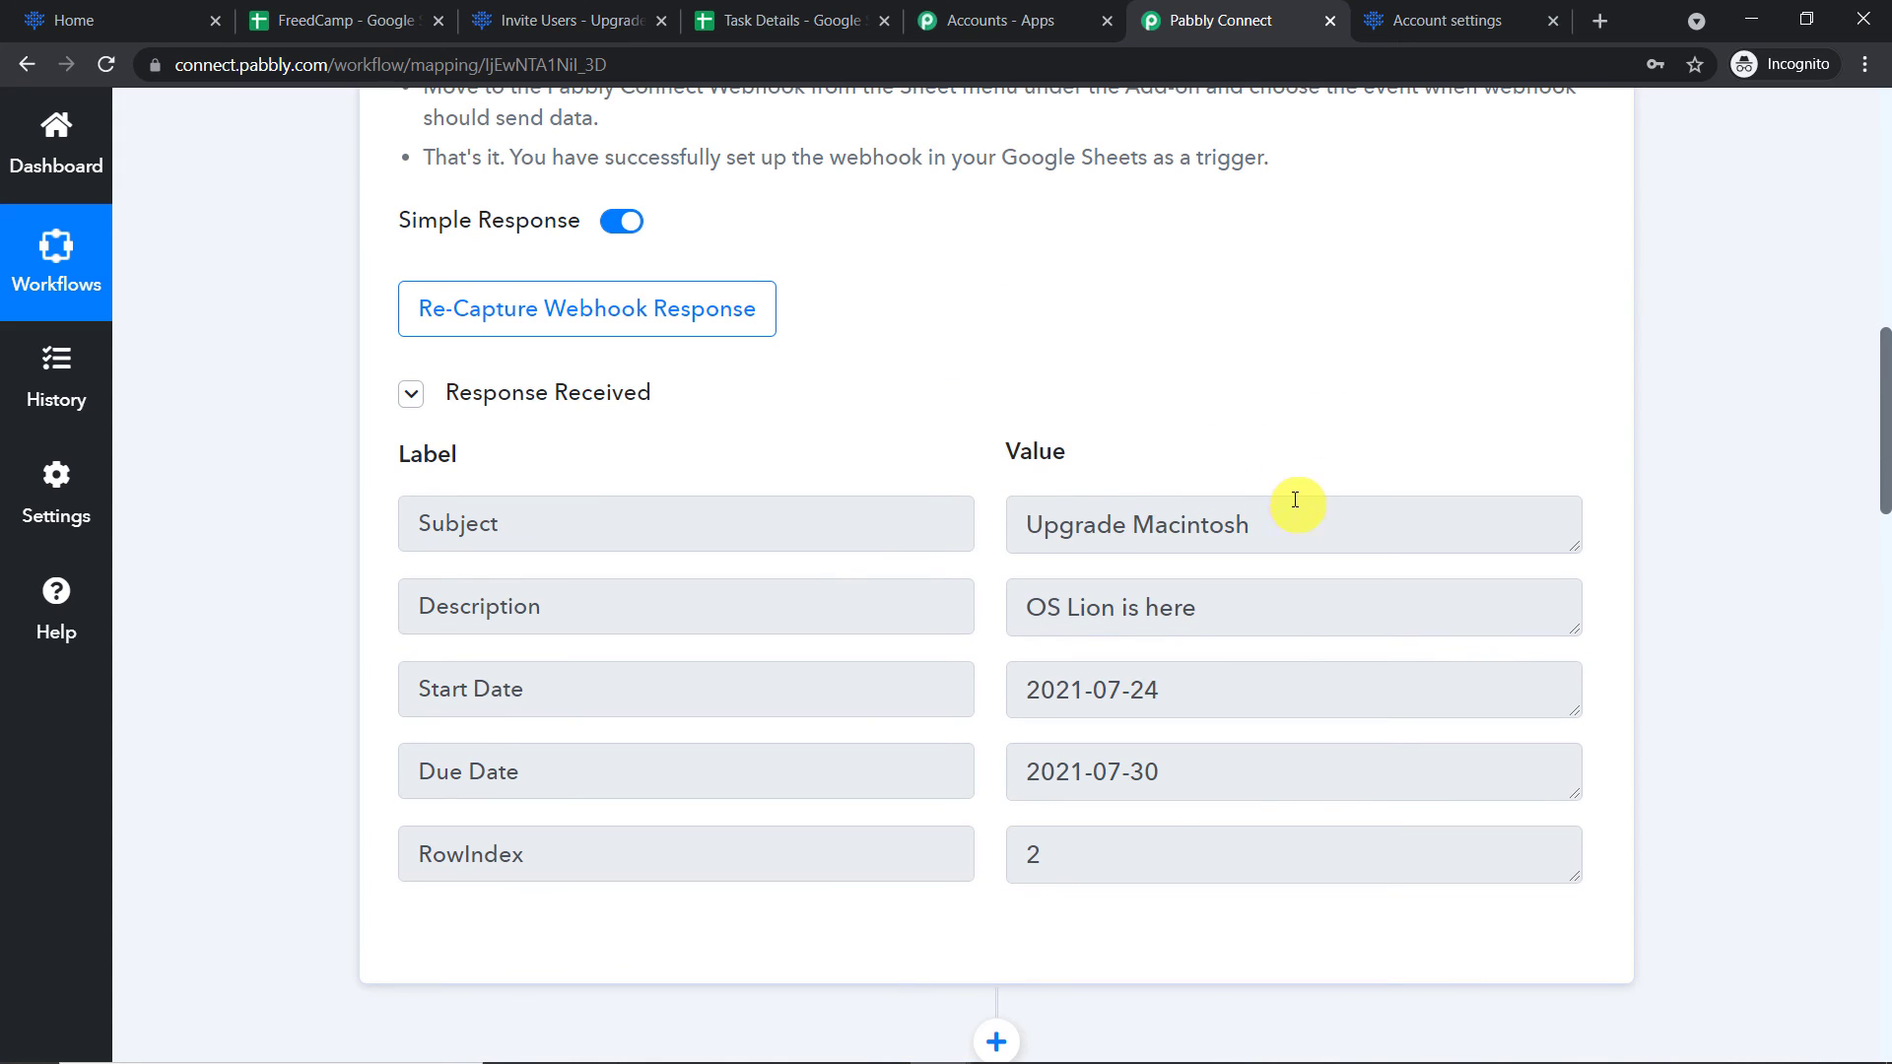
{"action": "left_click_drag", "start_coordinate": [1327, 515], "coordinate": [982, 522]}
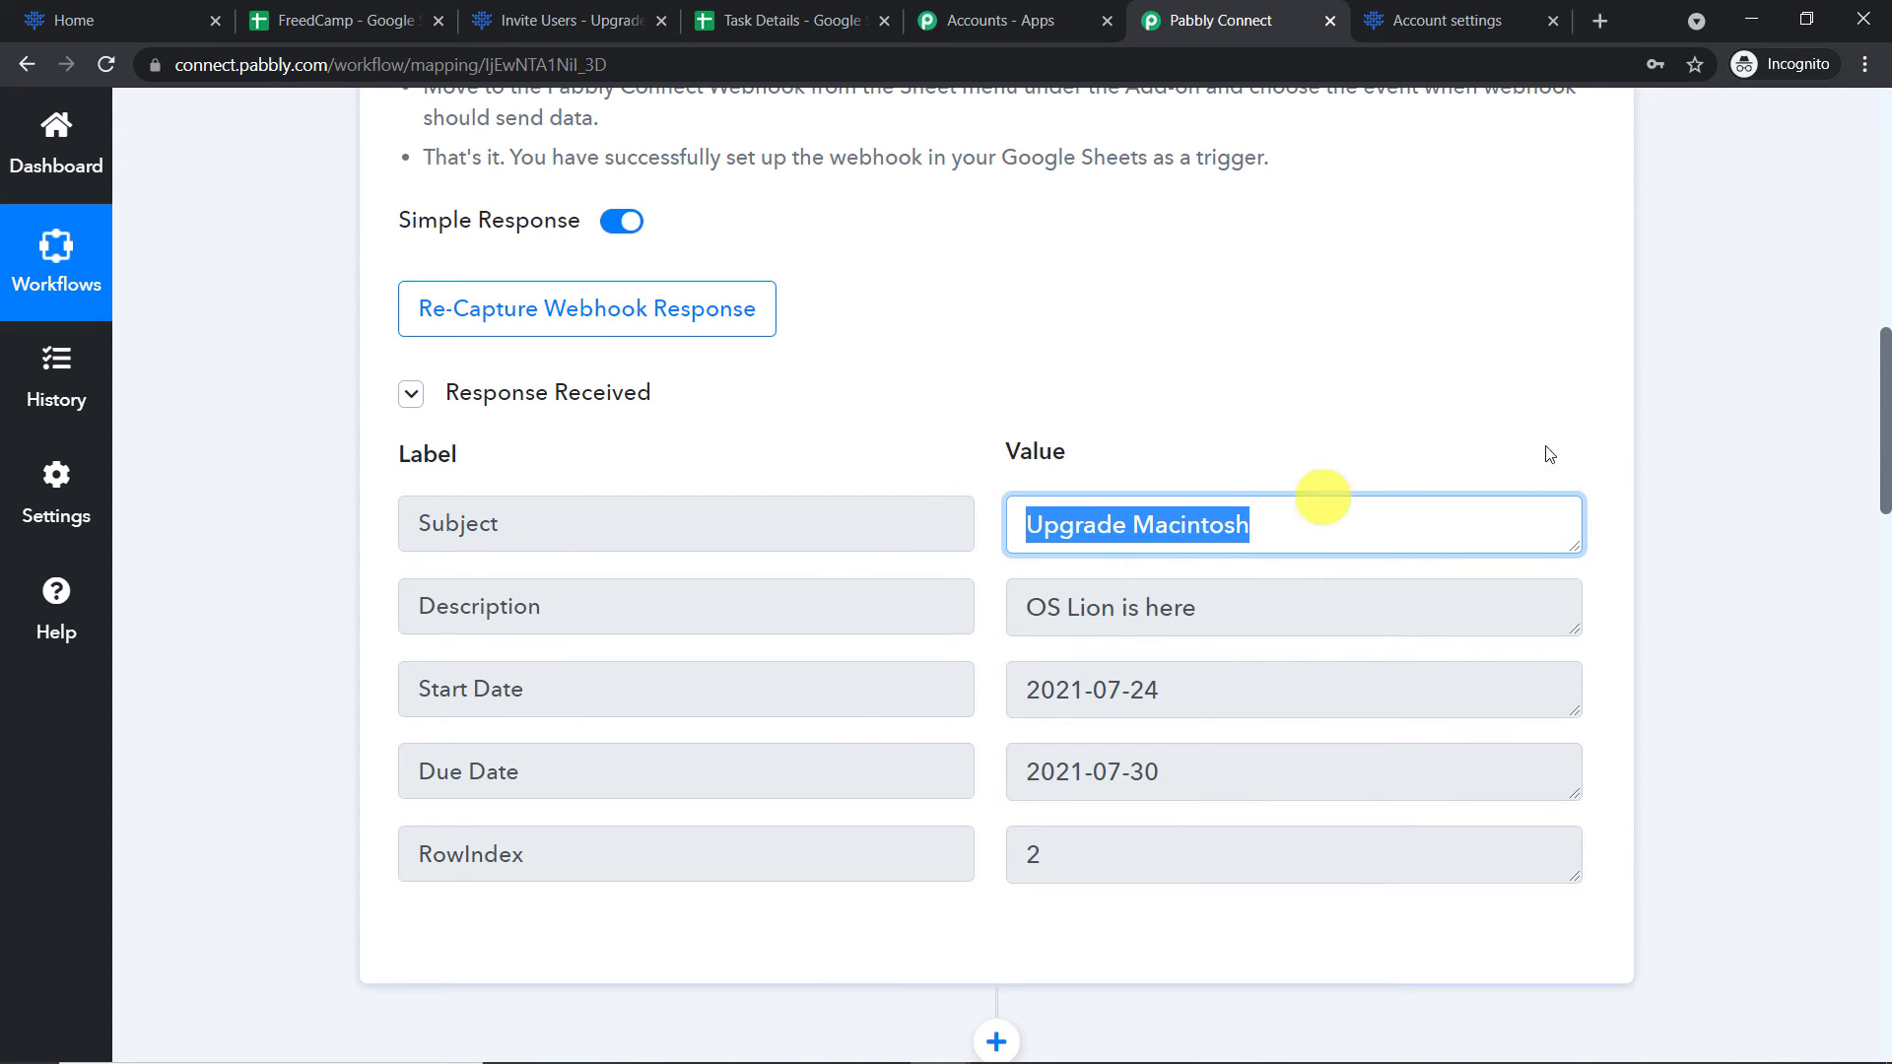
{"action": "left_click_drag", "start_coordinate": [1886, 401], "coordinate": [1882, 768]}
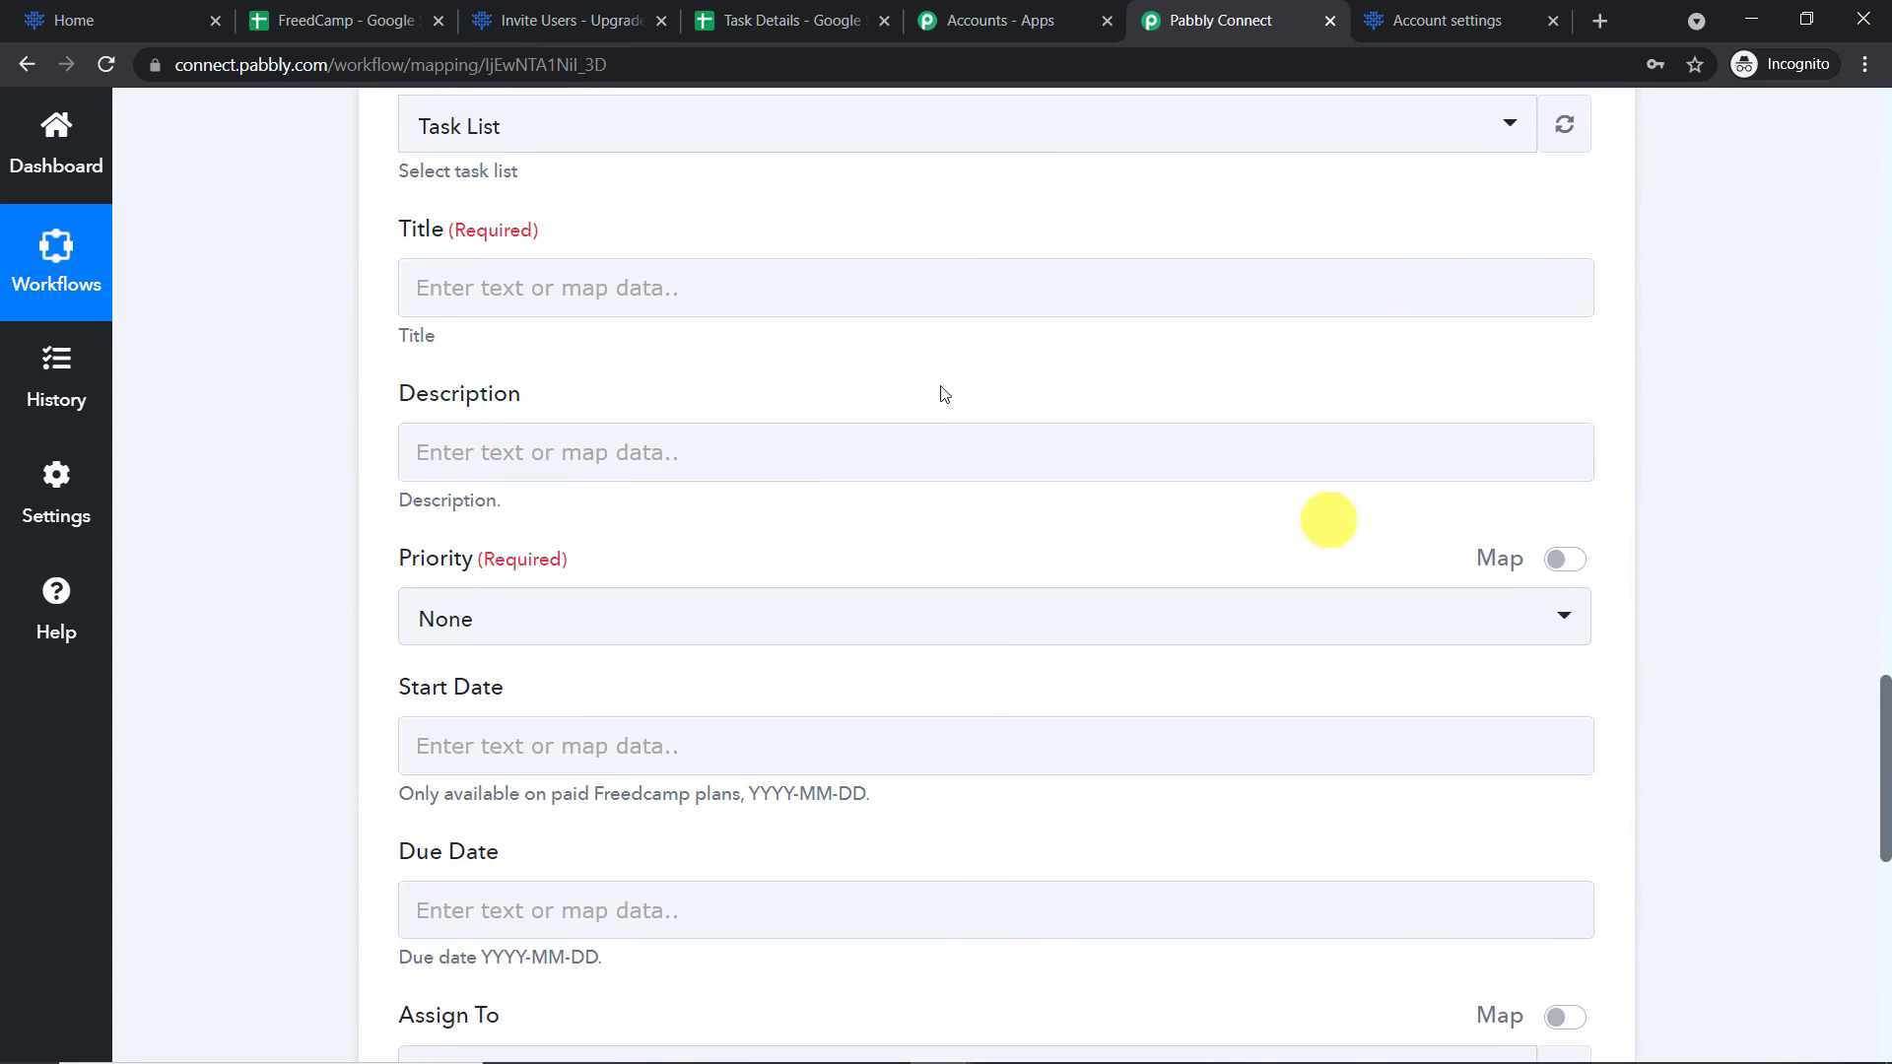
{"action": "left_click", "coordinate": [493, 286]}
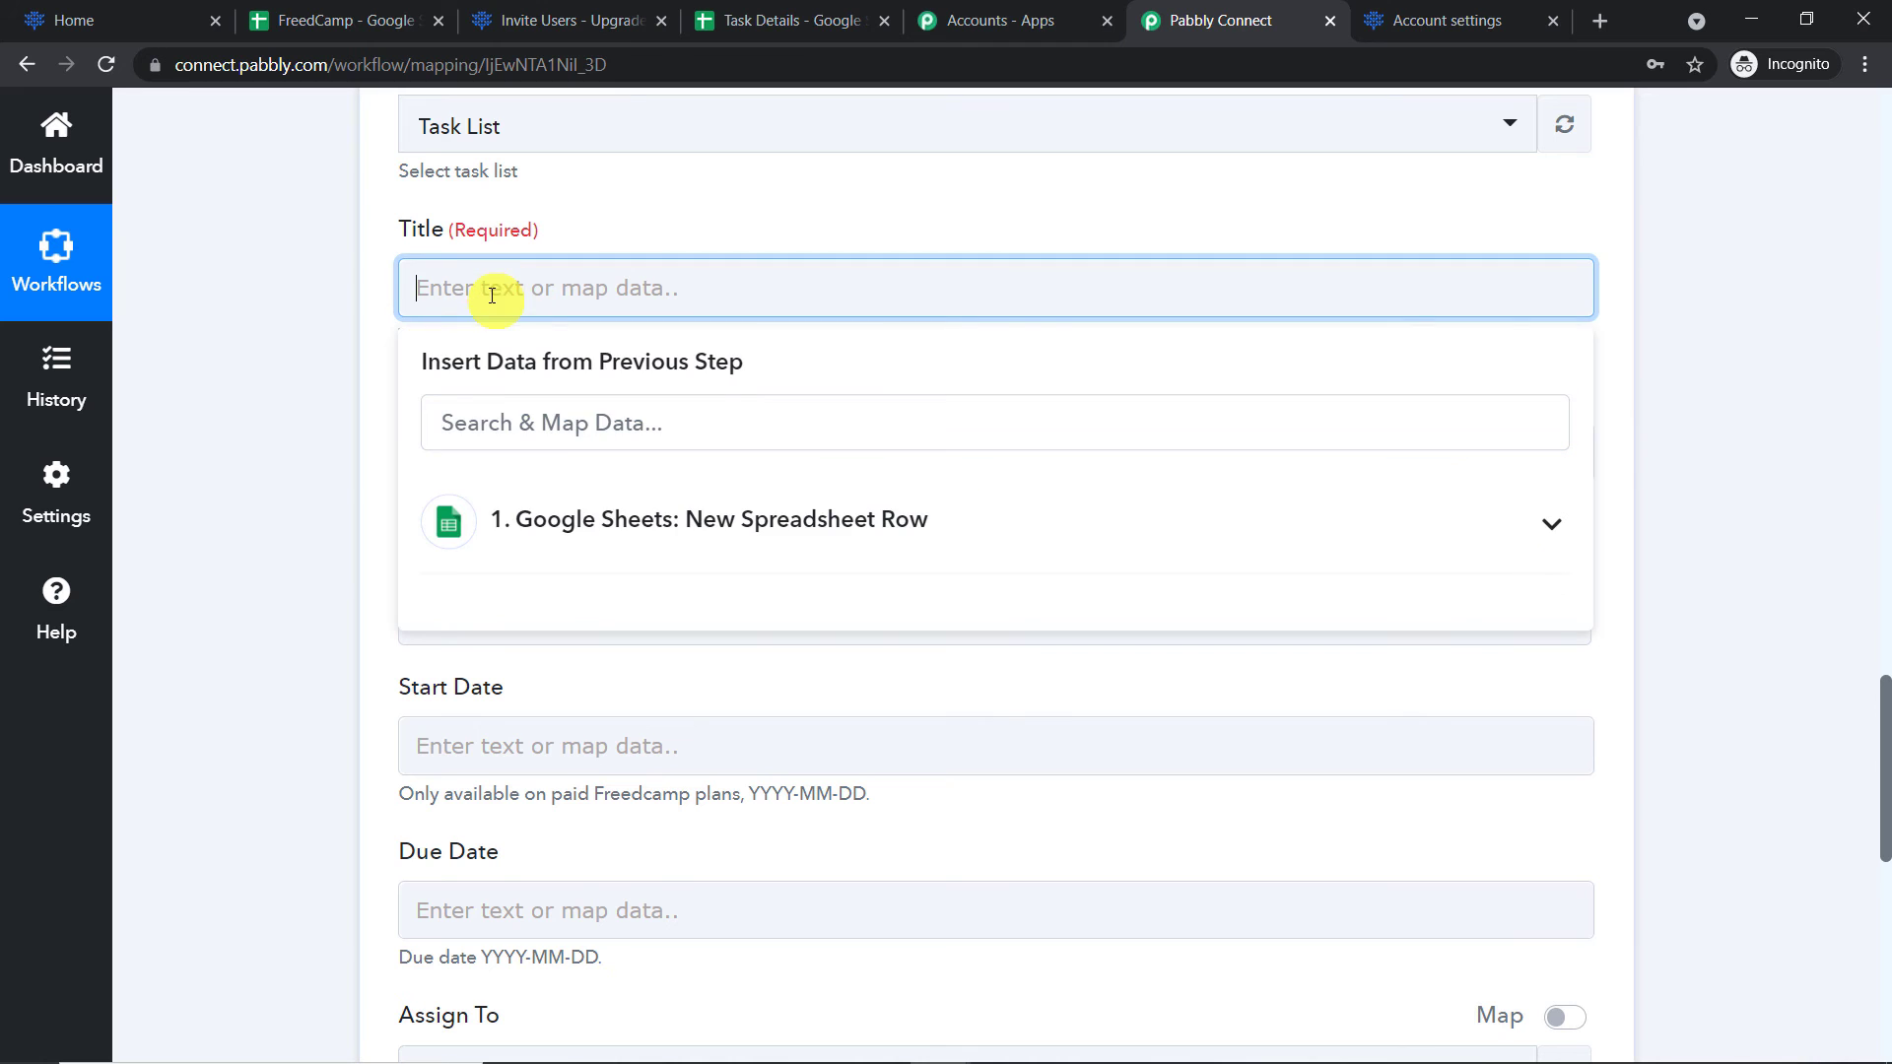
{"action": "left_click", "coordinate": [636, 514]}
{"action": "left_click", "coordinate": [701, 606]}
{"action": "left_click", "coordinate": [861, 207]}
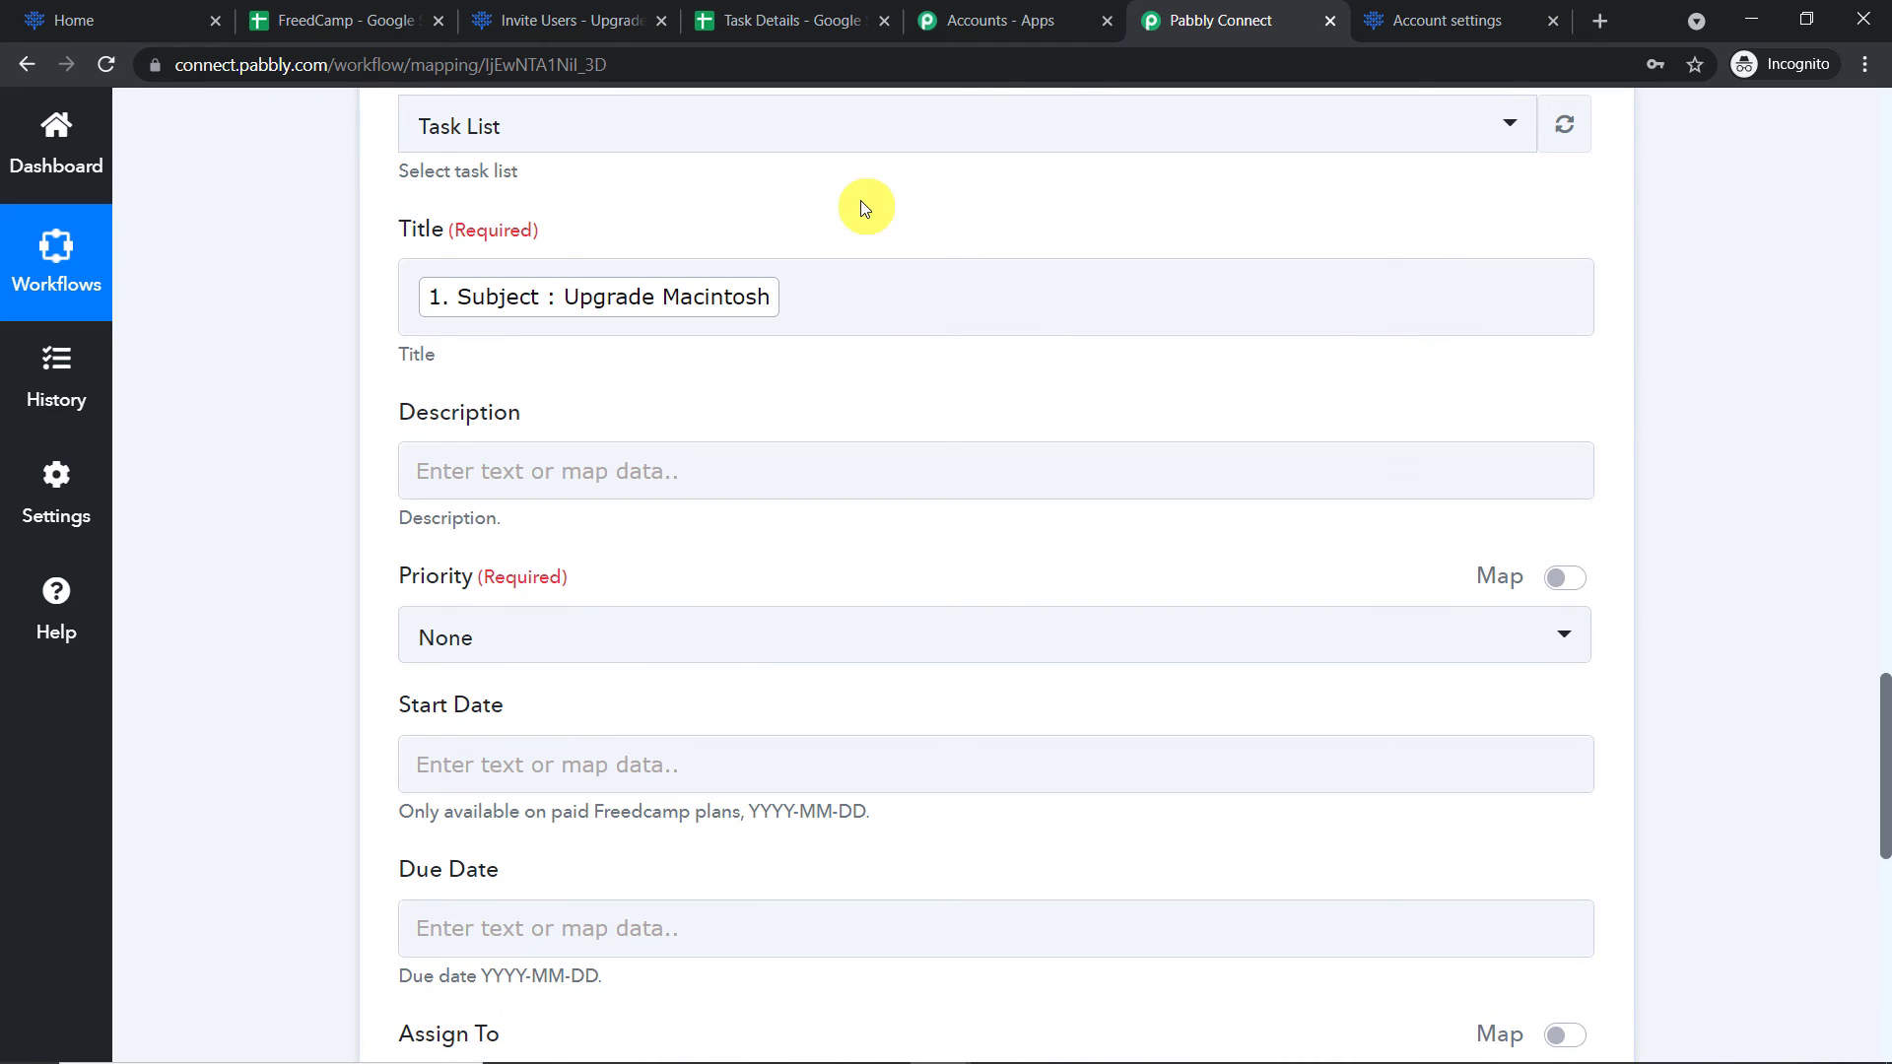
Map the task's Description field to Description from the Google Sheets step
{"action": "scroll", "coordinate": [740, 276], "scroll_direction": "down", "scroll_amount": 1}
{"action": "left_click", "coordinate": [583, 345]}
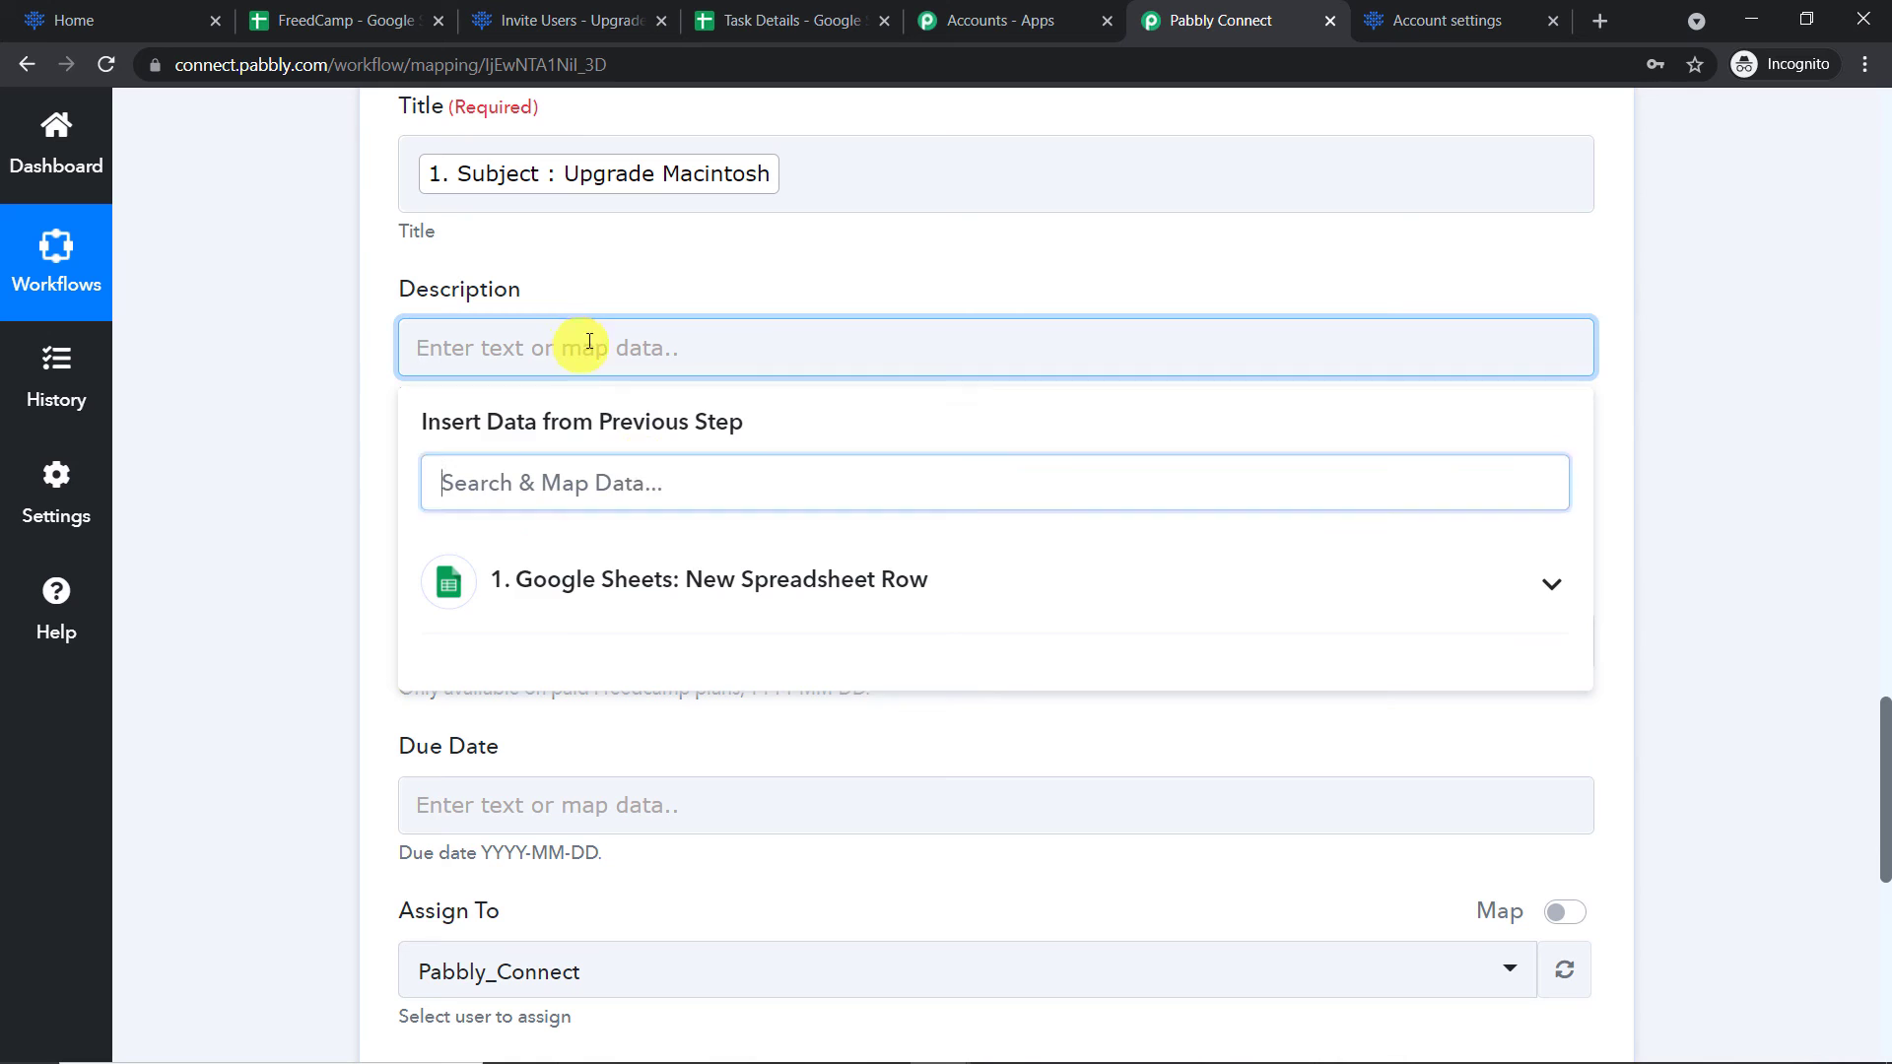
{"action": "left_click", "coordinate": [641, 573]}
{"action": "left_click", "coordinate": [659, 725]}
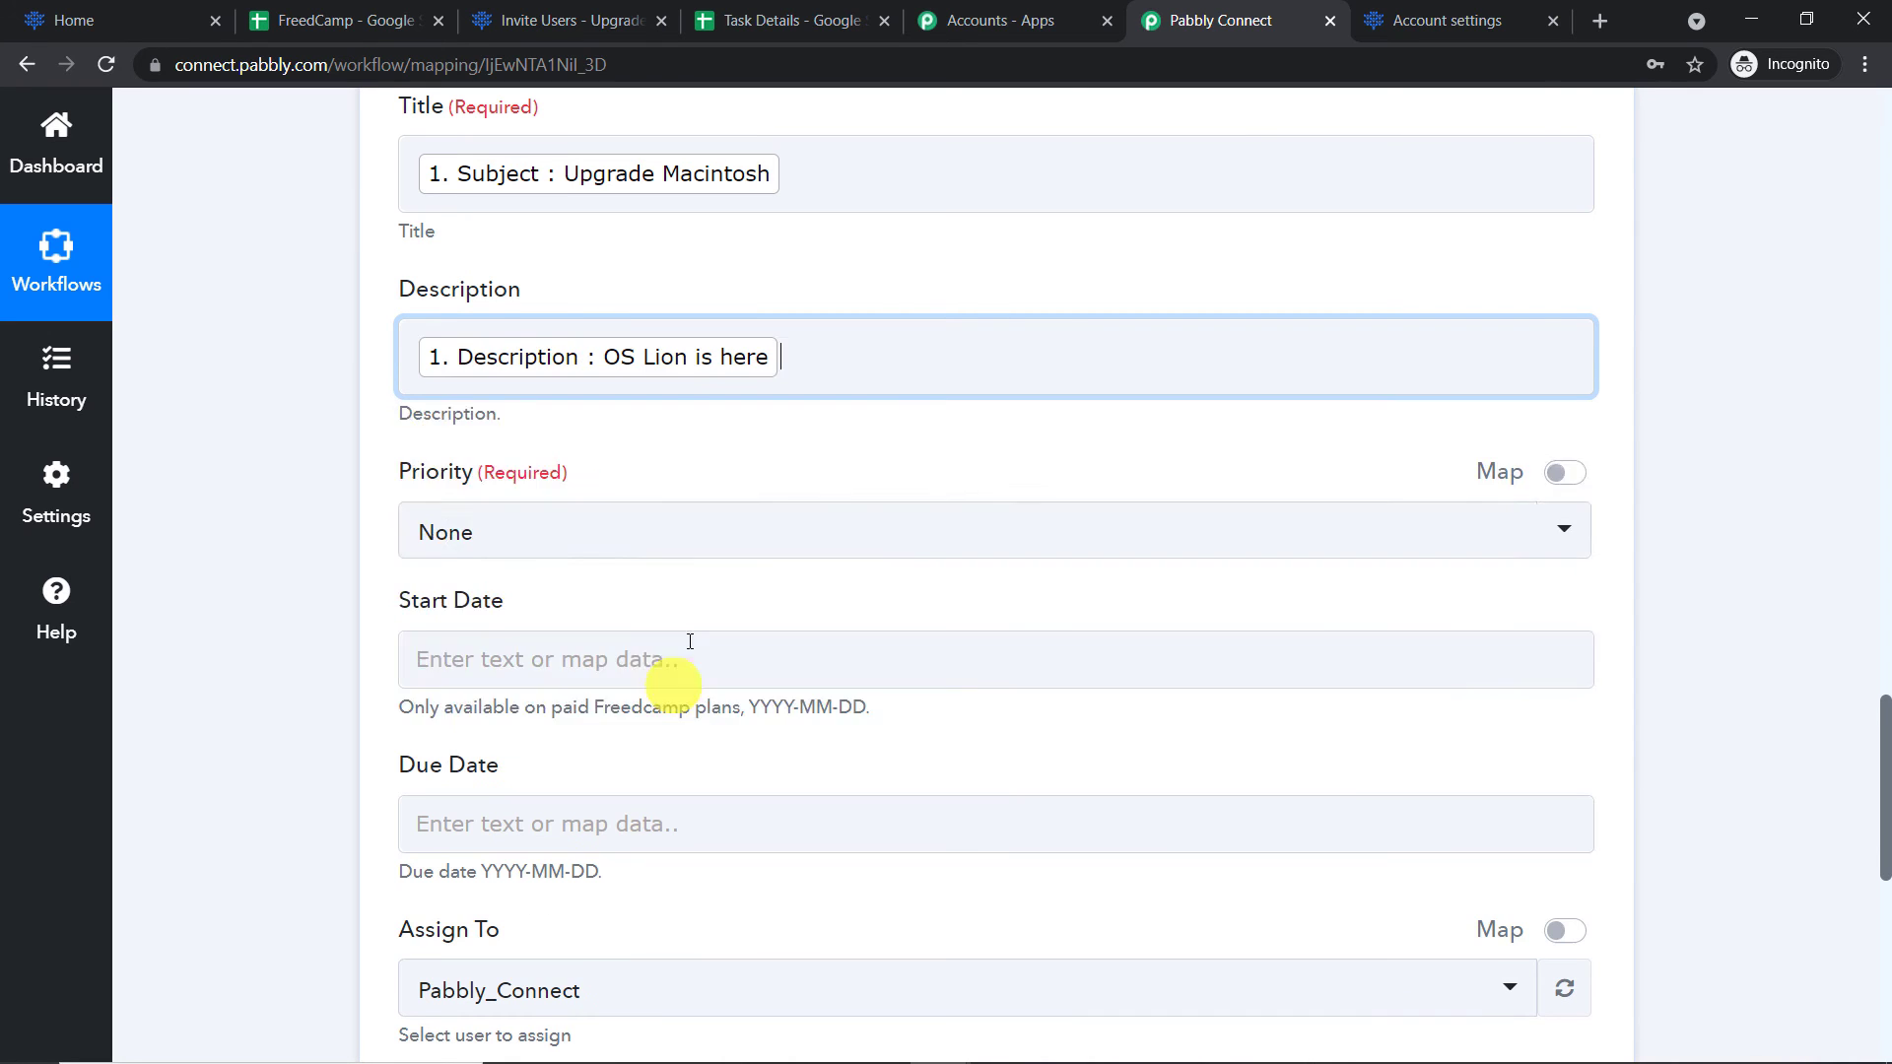
{"action": "left_click", "coordinate": [921, 279]}
Set the task's Priority to Low
{"action": "scroll", "coordinate": [808, 279], "scroll_direction": "down", "scroll_amount": 2}
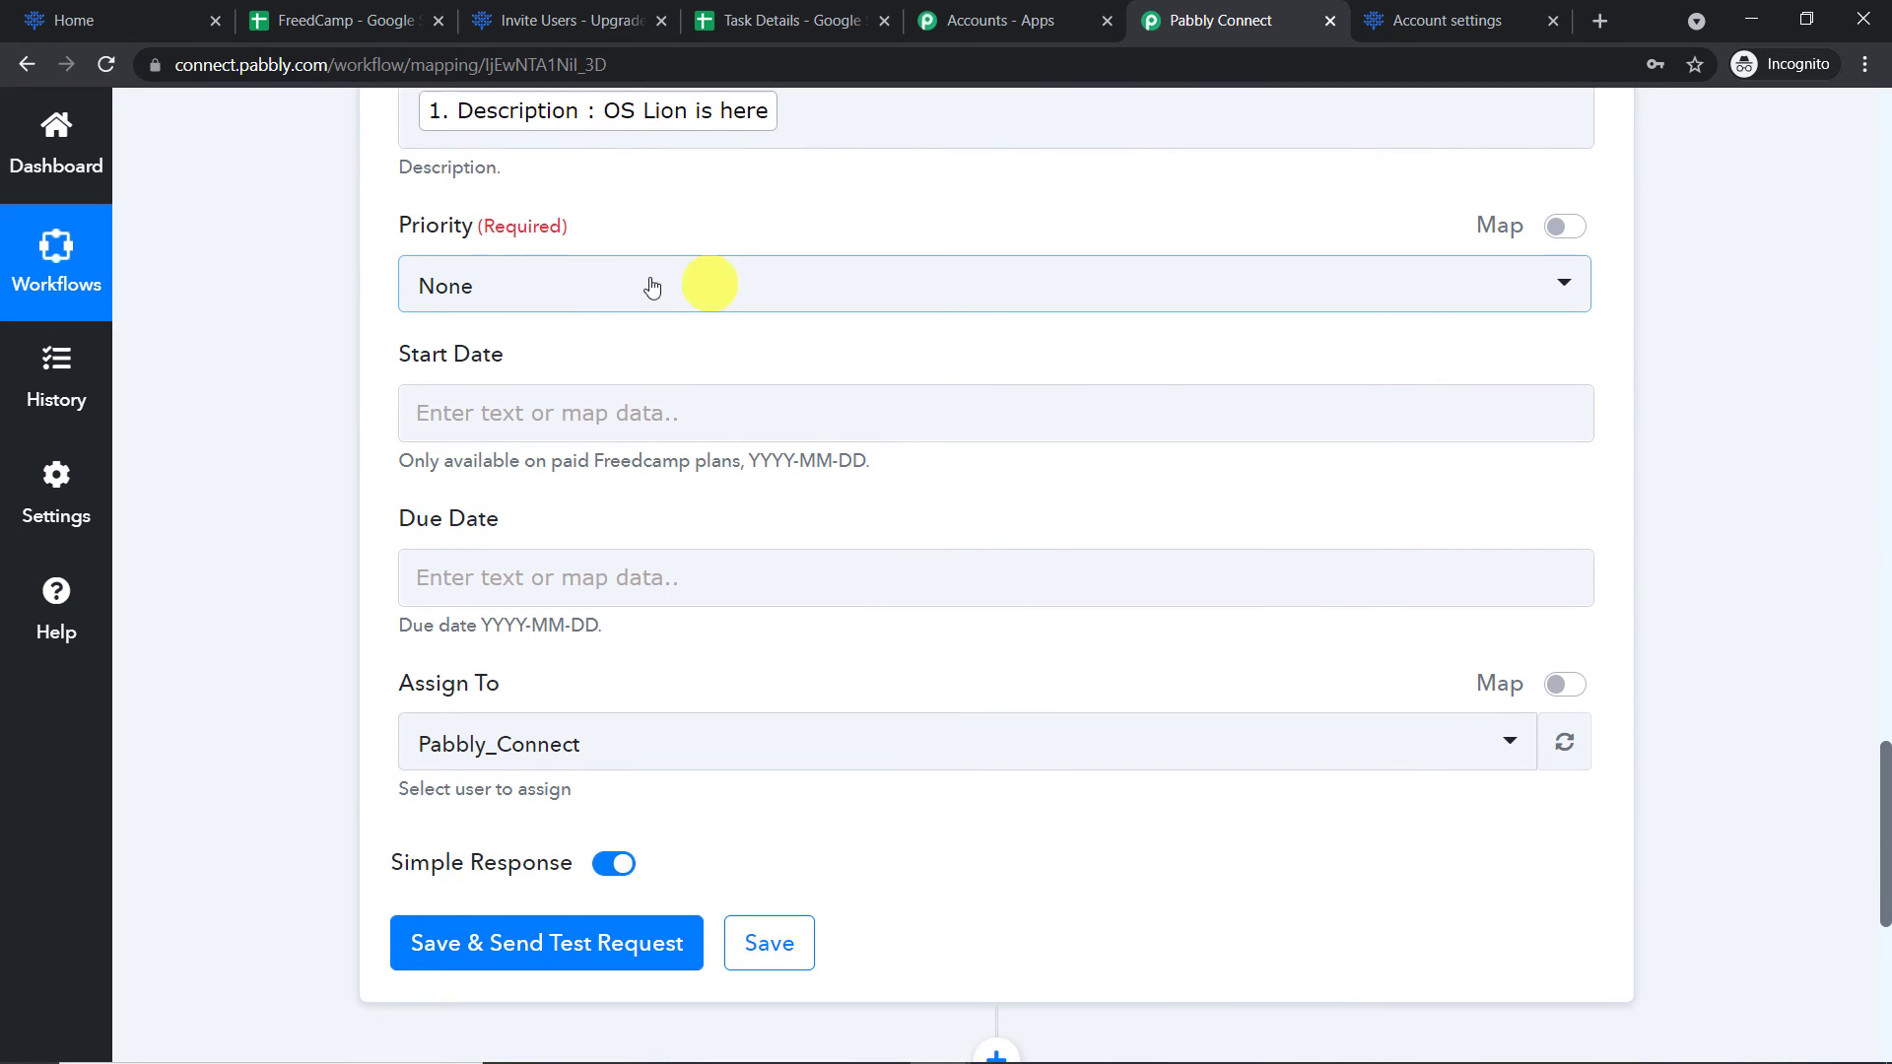
{"action": "left_click", "coordinate": [508, 286]}
{"action": "left_click", "coordinate": [510, 473]}
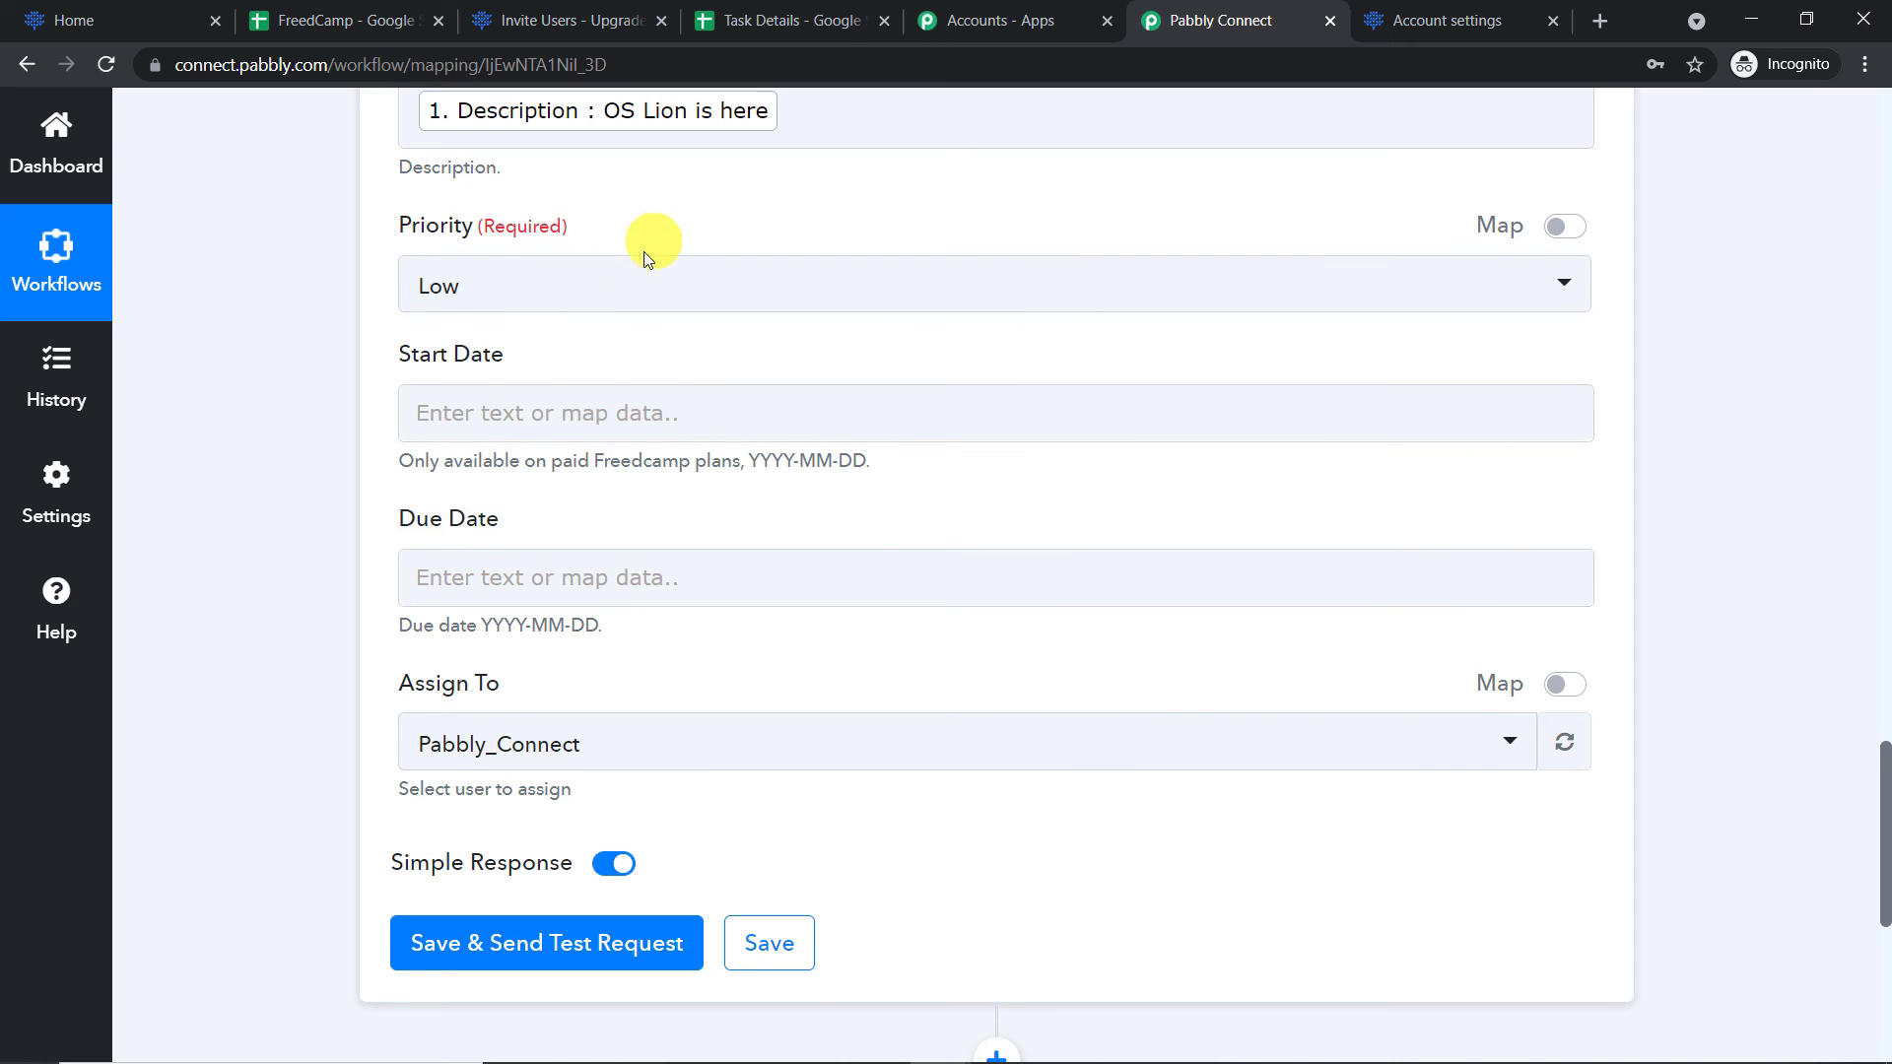
Check the required date format against the Task Details spreadsheet and map the task's Start Date to the sheet's Start Date
{"action": "scroll", "coordinate": [643, 251], "scroll_direction": "down", "scroll_amount": 1}
{"action": "left_click", "coordinate": [581, 287]}
{"action": "left_click", "coordinate": [856, 234]}
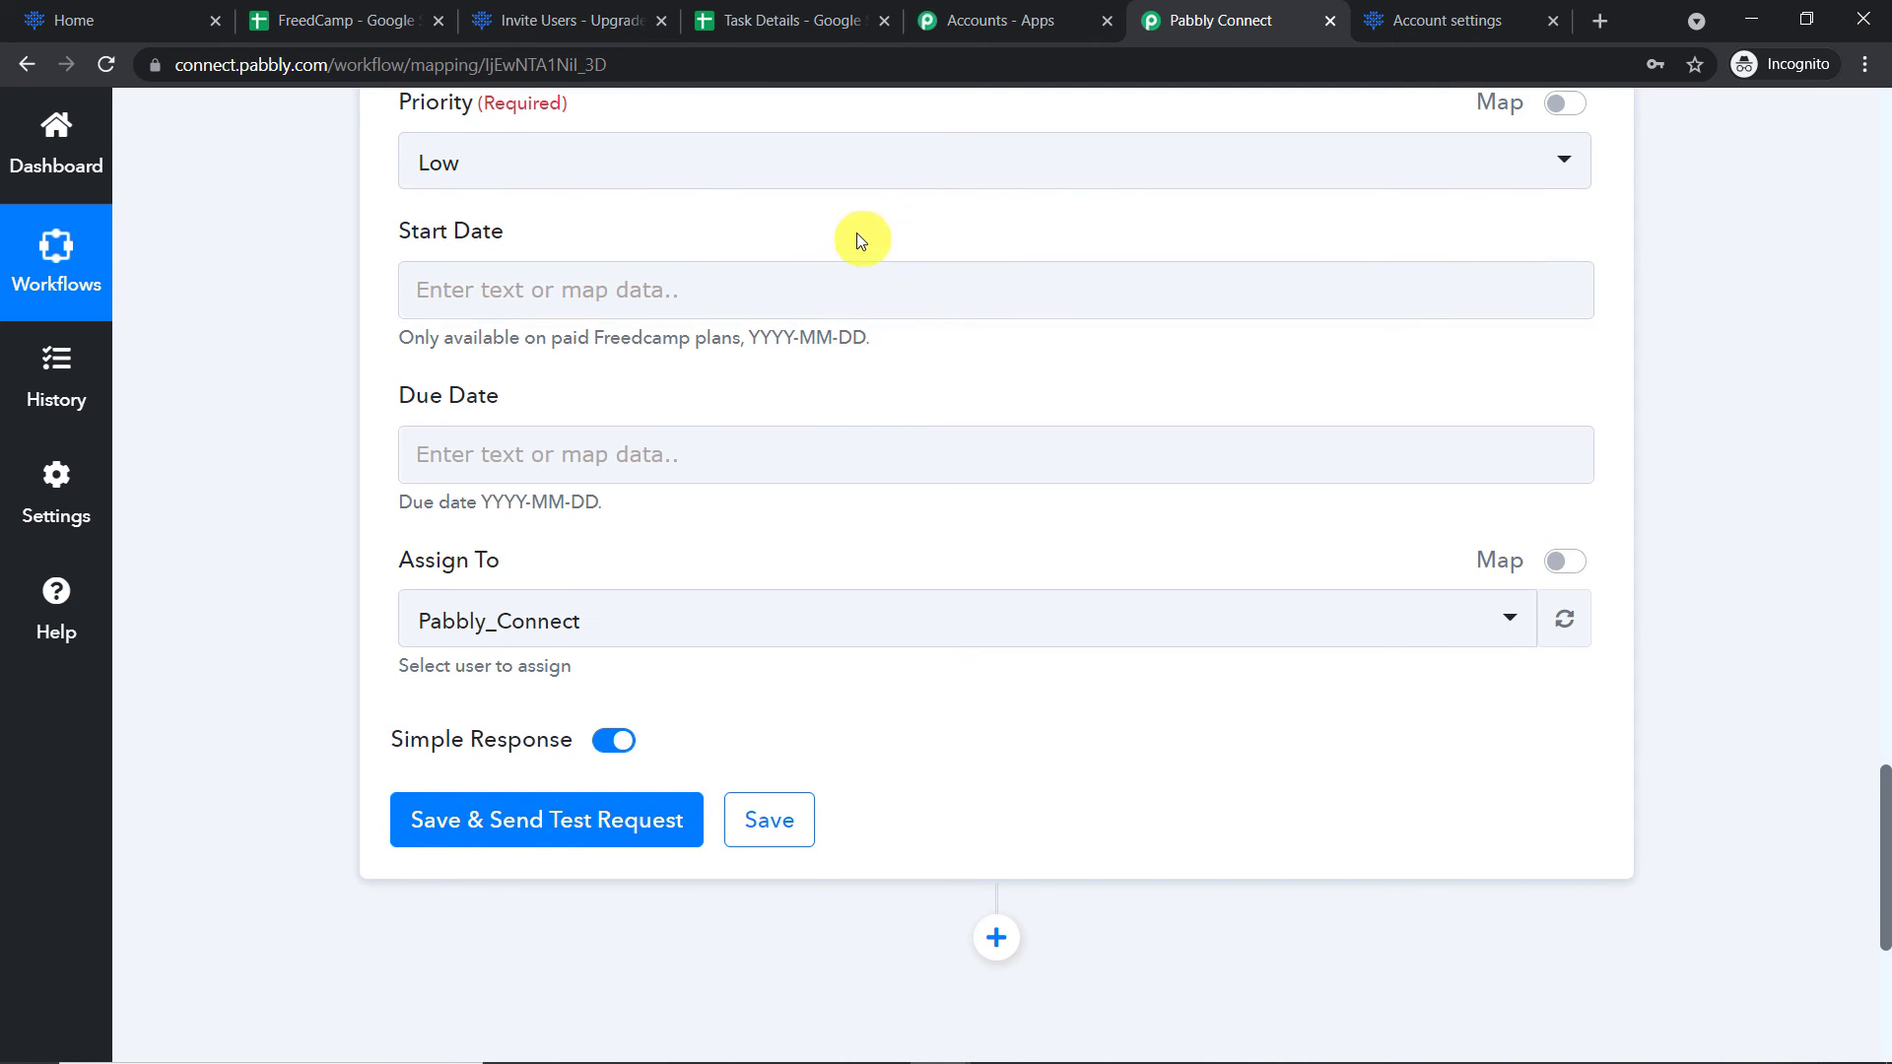
{"action": "left_click_drag", "start_coordinate": [891, 341], "coordinate": [746, 336]}
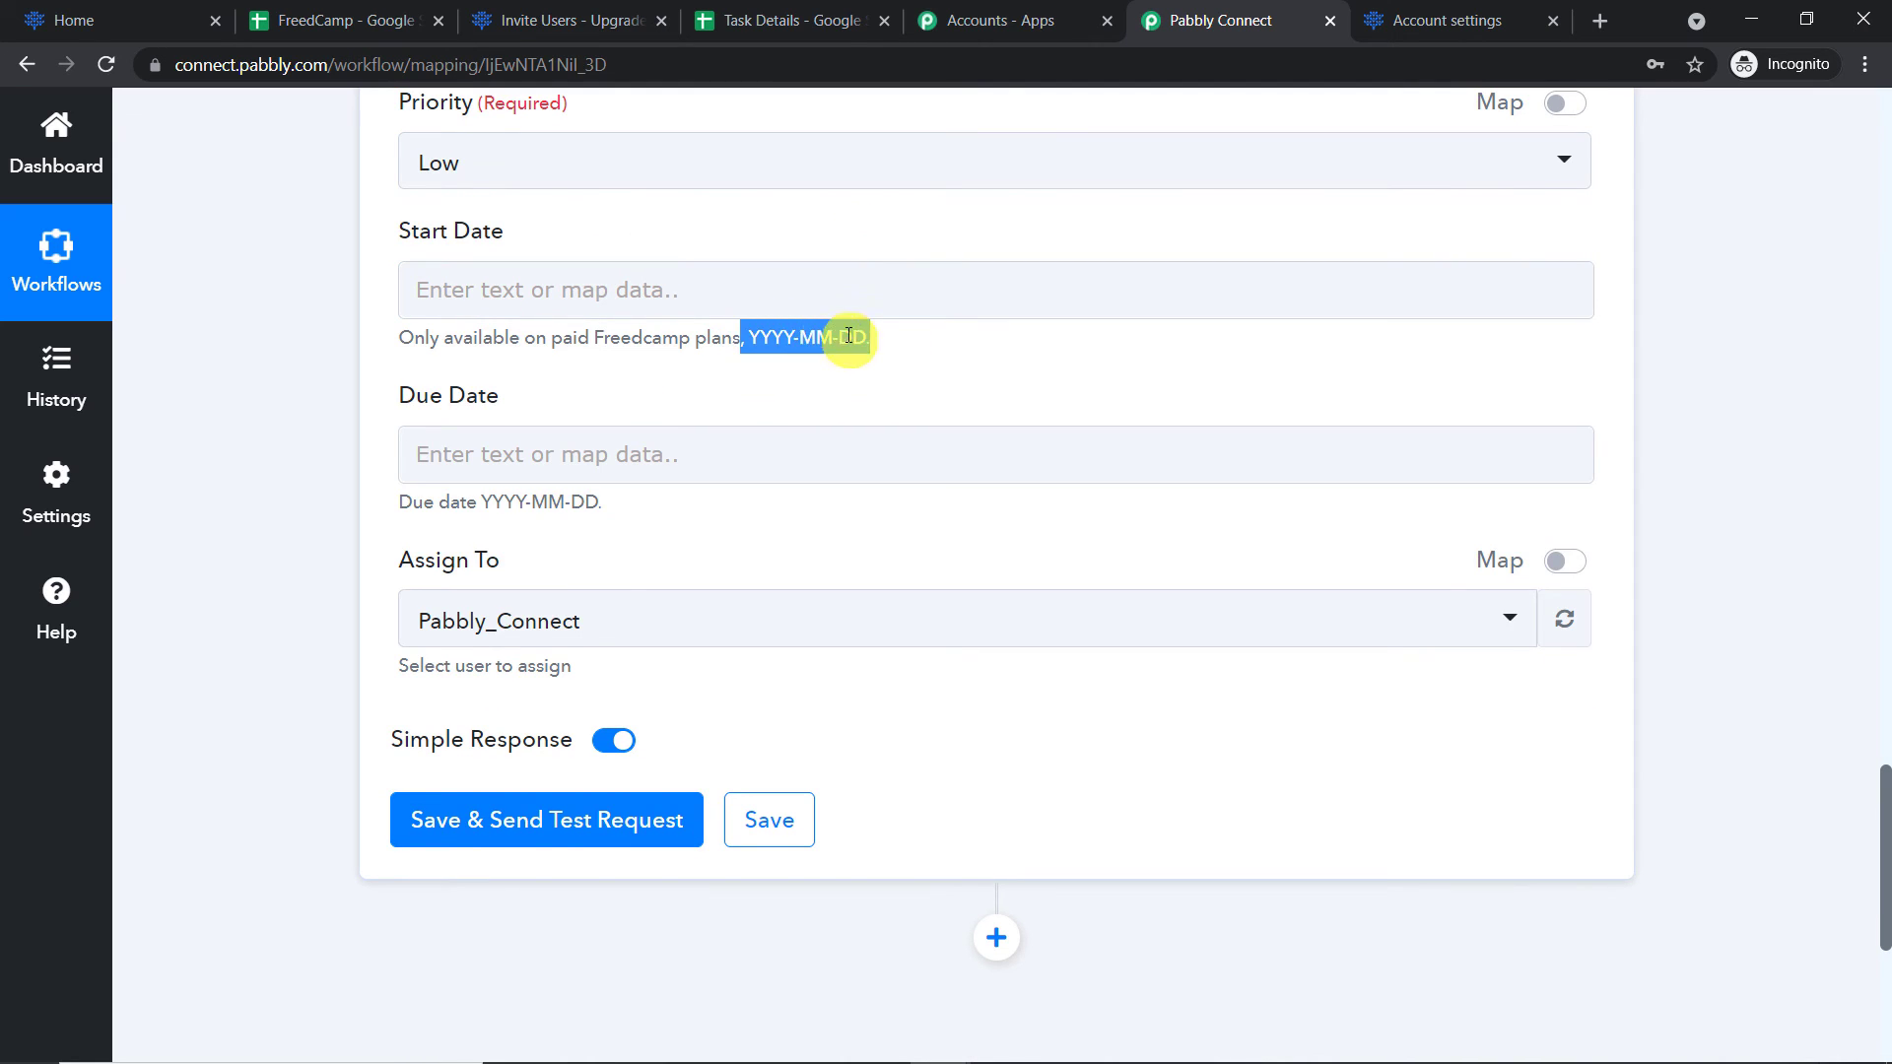
{"action": "left_click", "coordinate": [774, 20]}
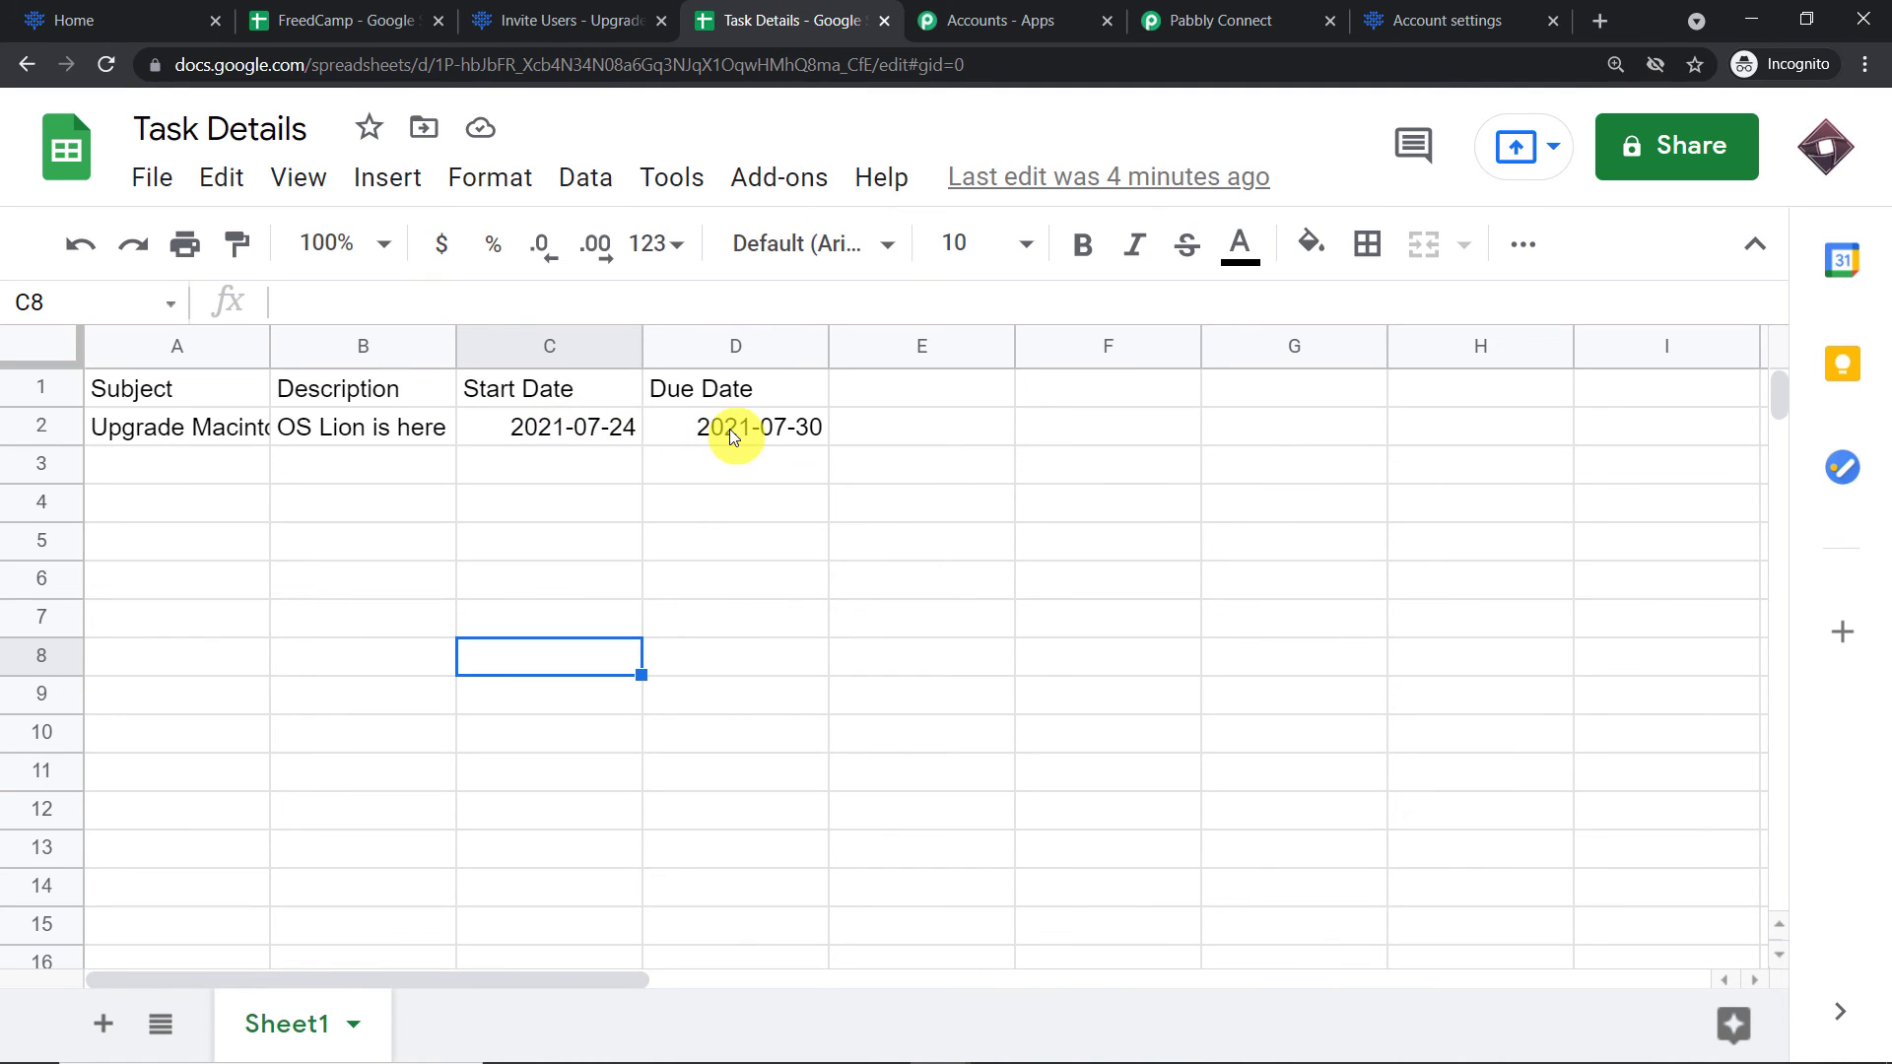
{"action": "left_click", "coordinate": [1227, 20]}
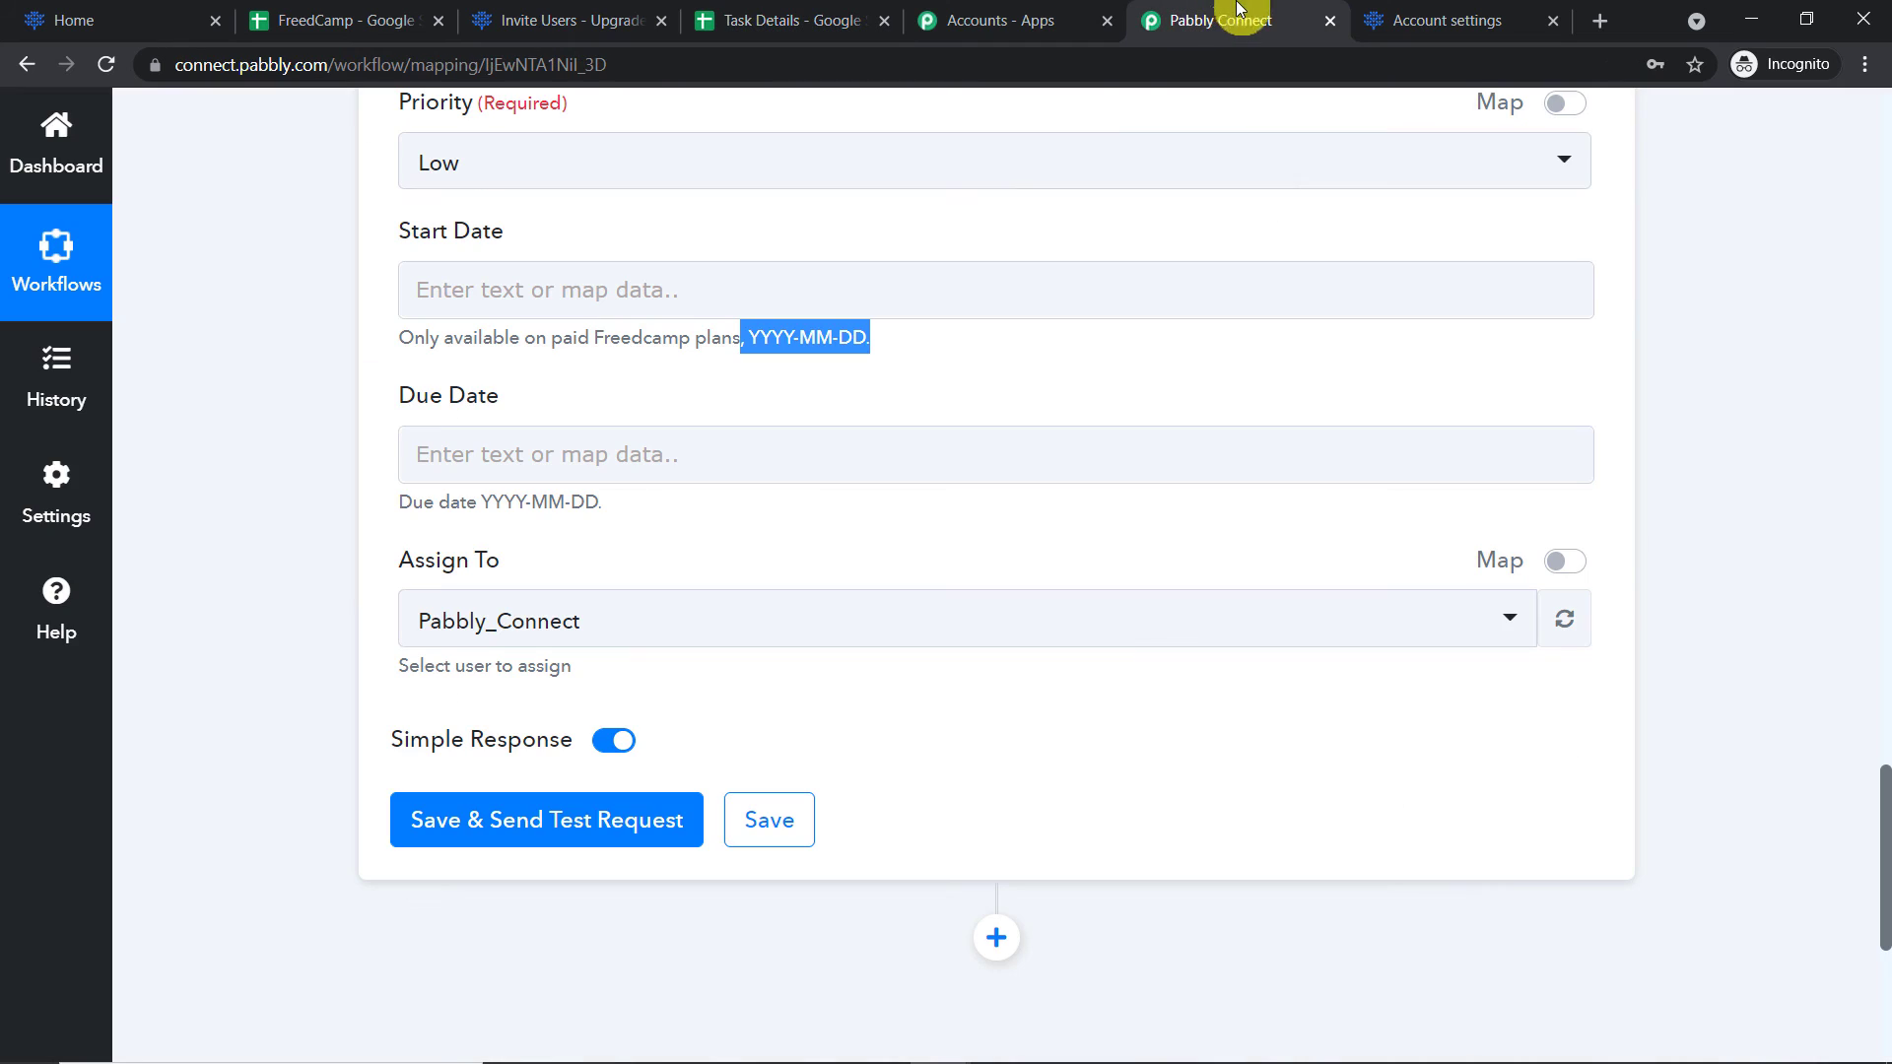
{"action": "left_click", "coordinate": [537, 287]}
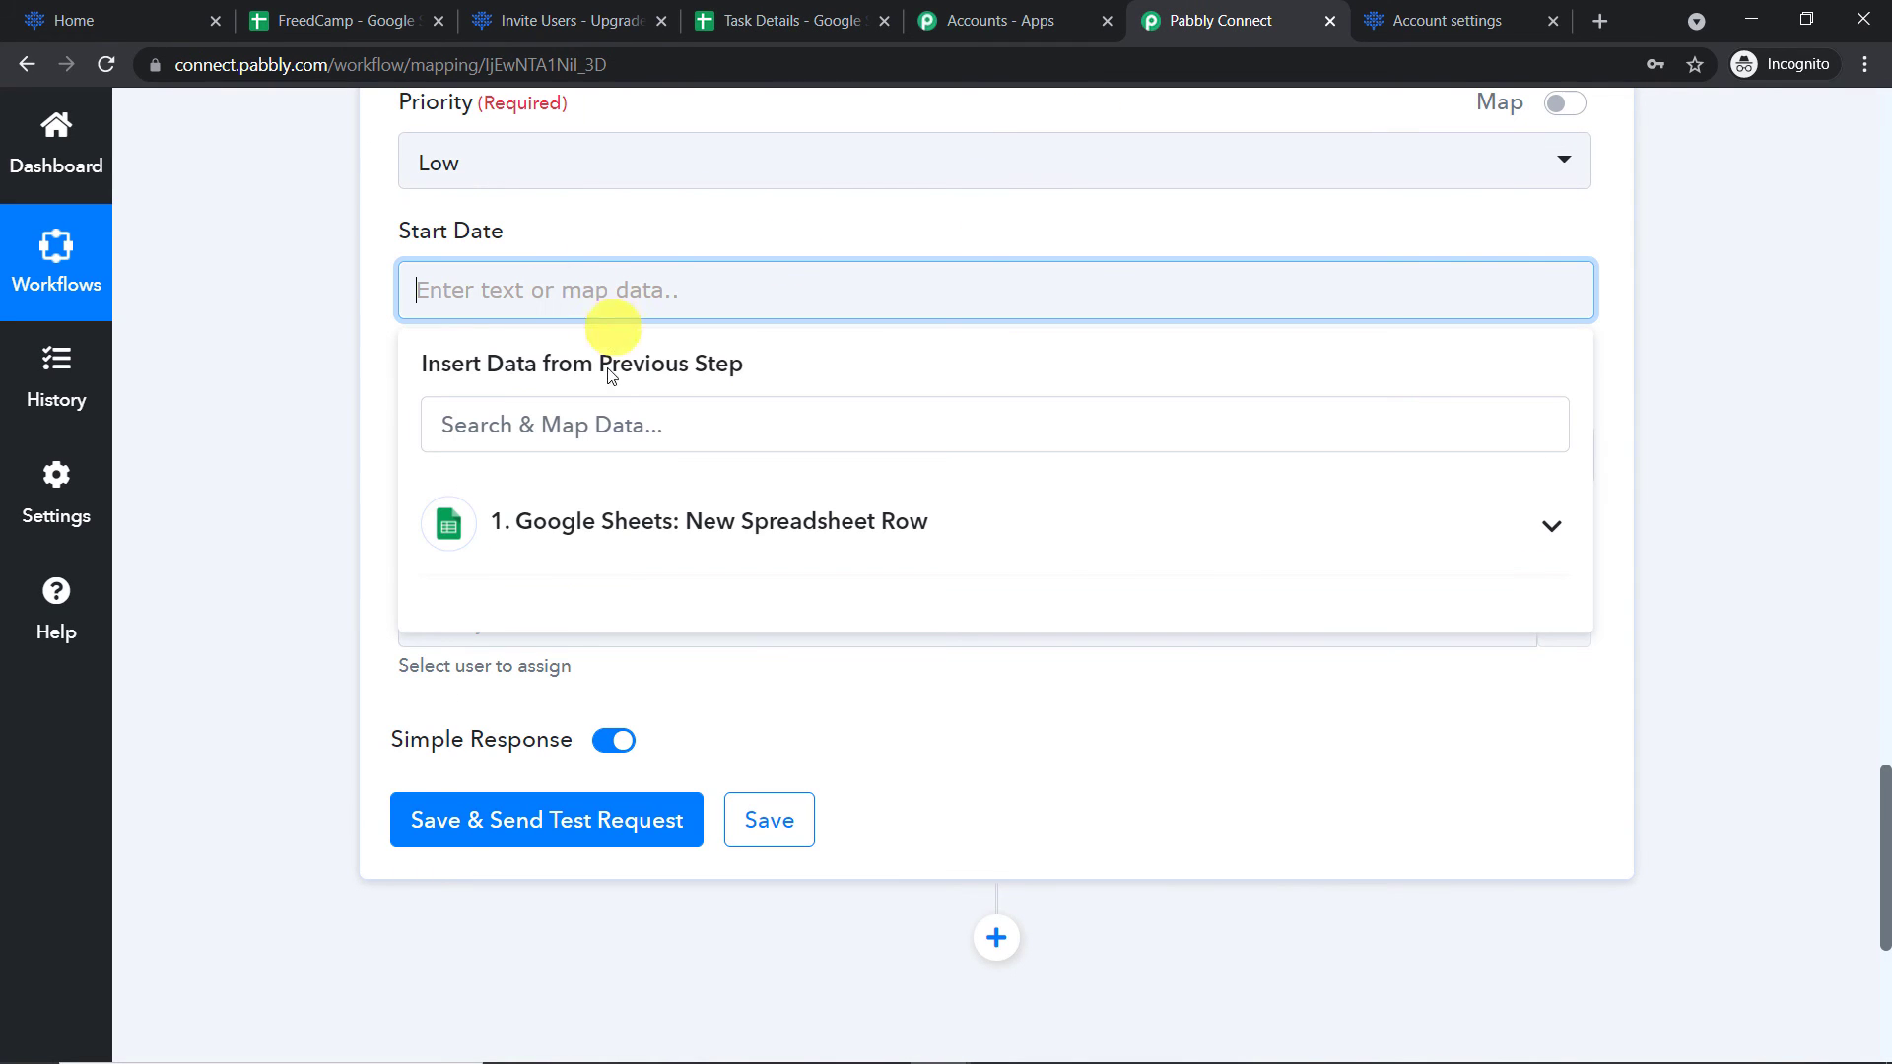
{"action": "left_click", "coordinate": [608, 552]}
{"action": "left_click", "coordinate": [619, 743]}
{"action": "left_click", "coordinate": [780, 216]}
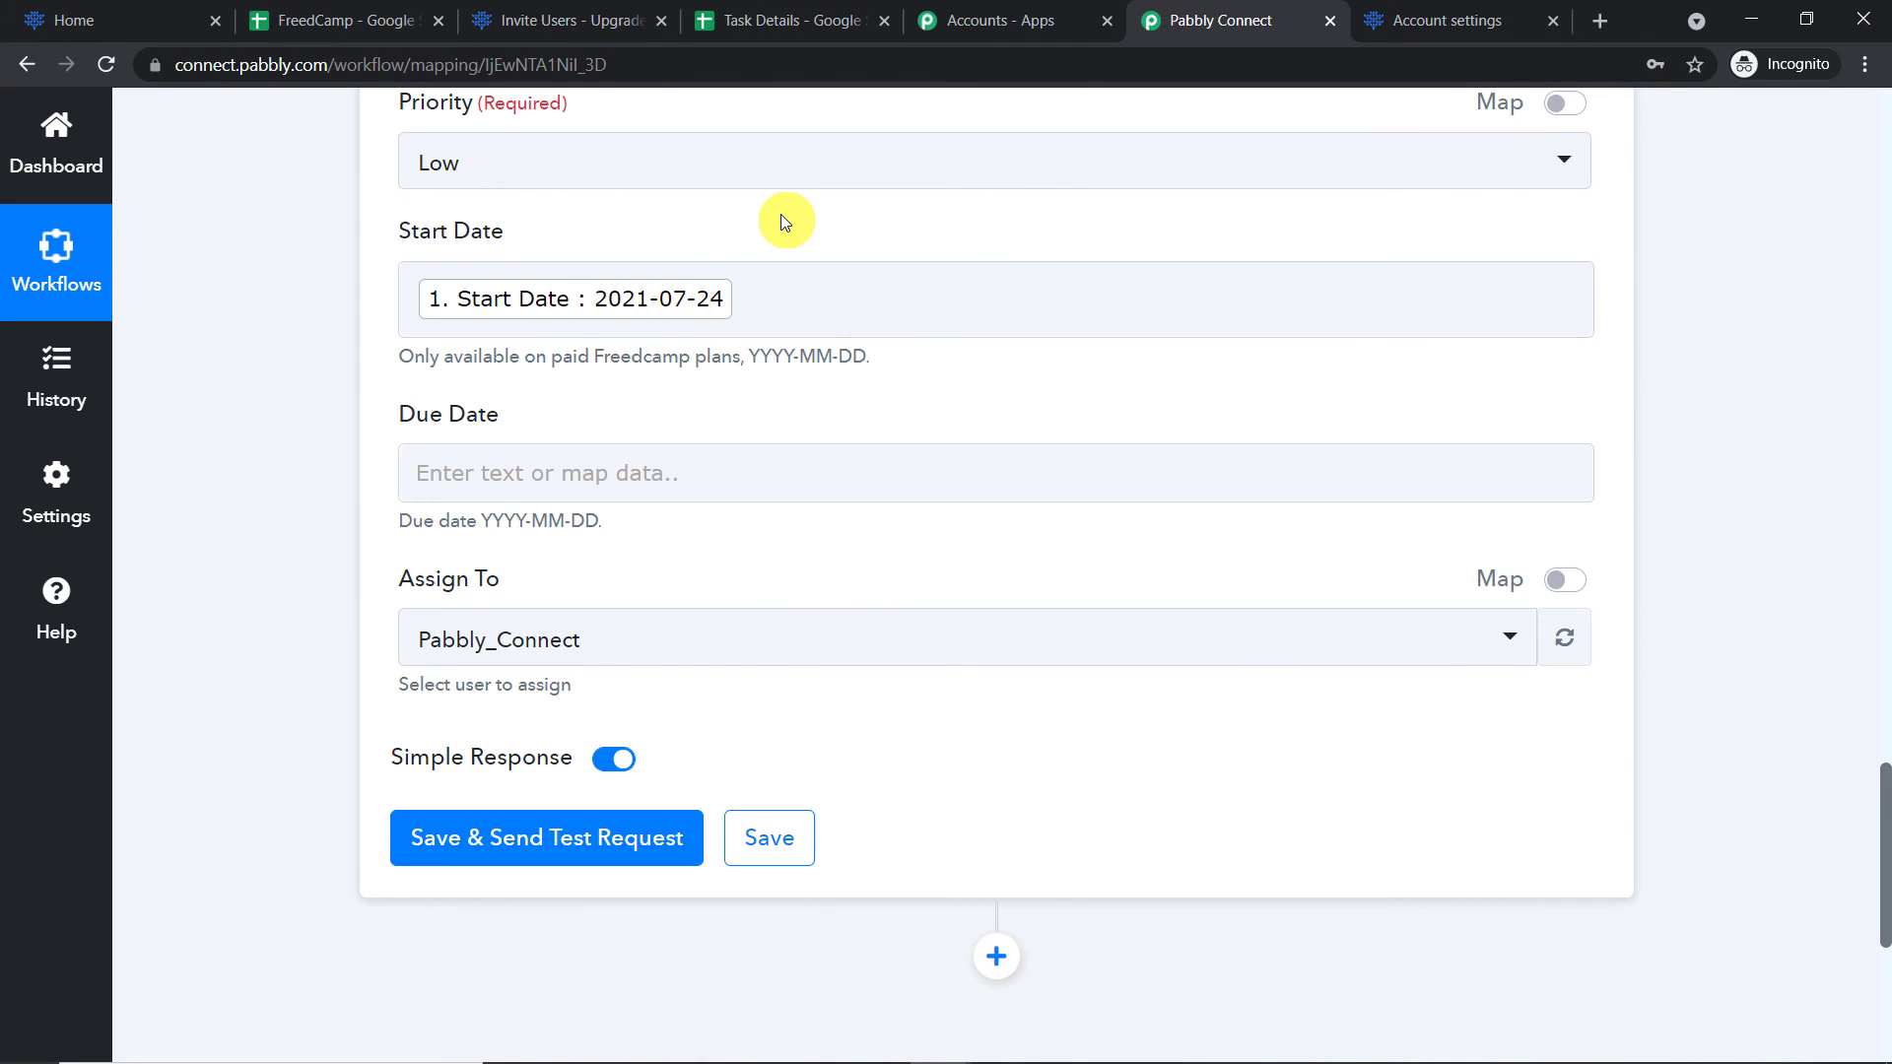
Map the task's Due Date to Due Date from the Google Sheets step
{"action": "scroll", "coordinate": [634, 287], "scroll_direction": "down", "scroll_amount": 2}
{"action": "left_click", "coordinate": [499, 227]}
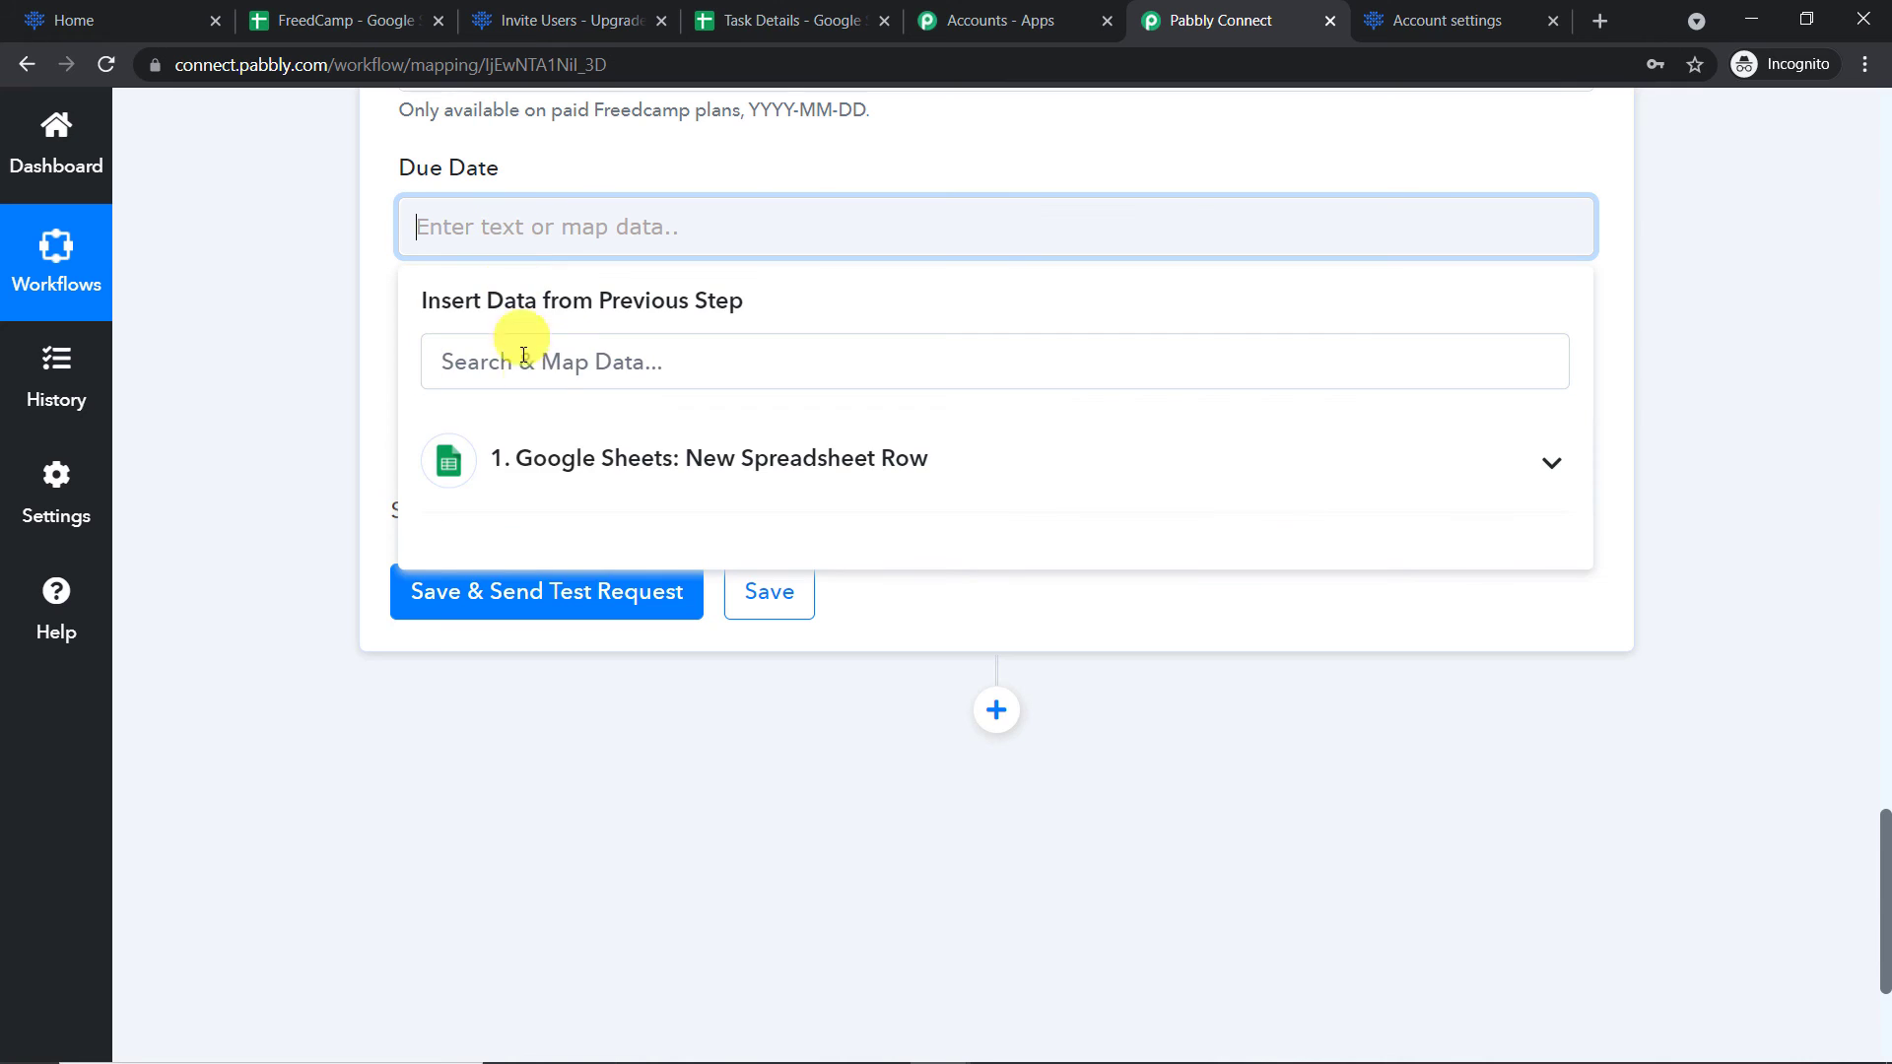
{"action": "left_click", "coordinate": [552, 458]}
{"action": "left_click", "coordinate": [542, 725]}
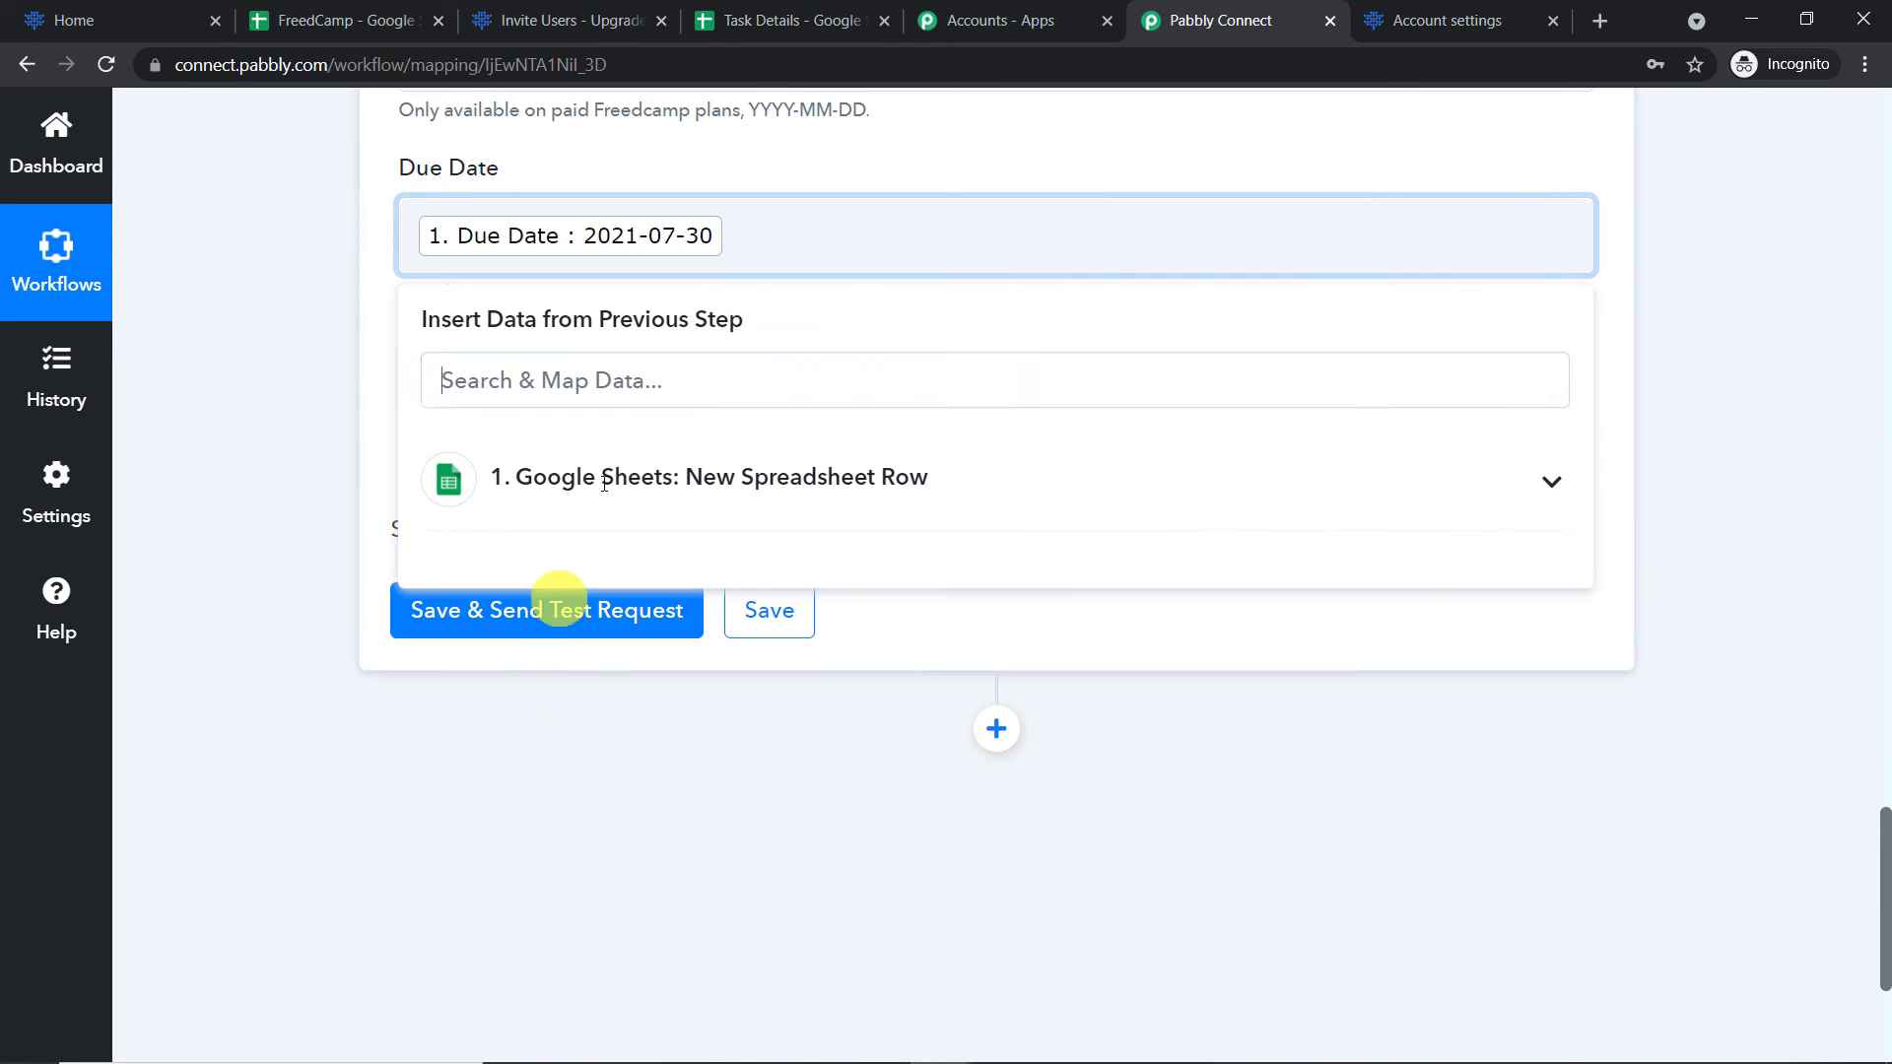
{"action": "left_click", "coordinate": [867, 139]}
Review the mapped dates and assign the task to Pabbly_Connect
{"action": "scroll", "coordinate": [594, 310], "scroll_direction": "up", "scroll_amount": 3}
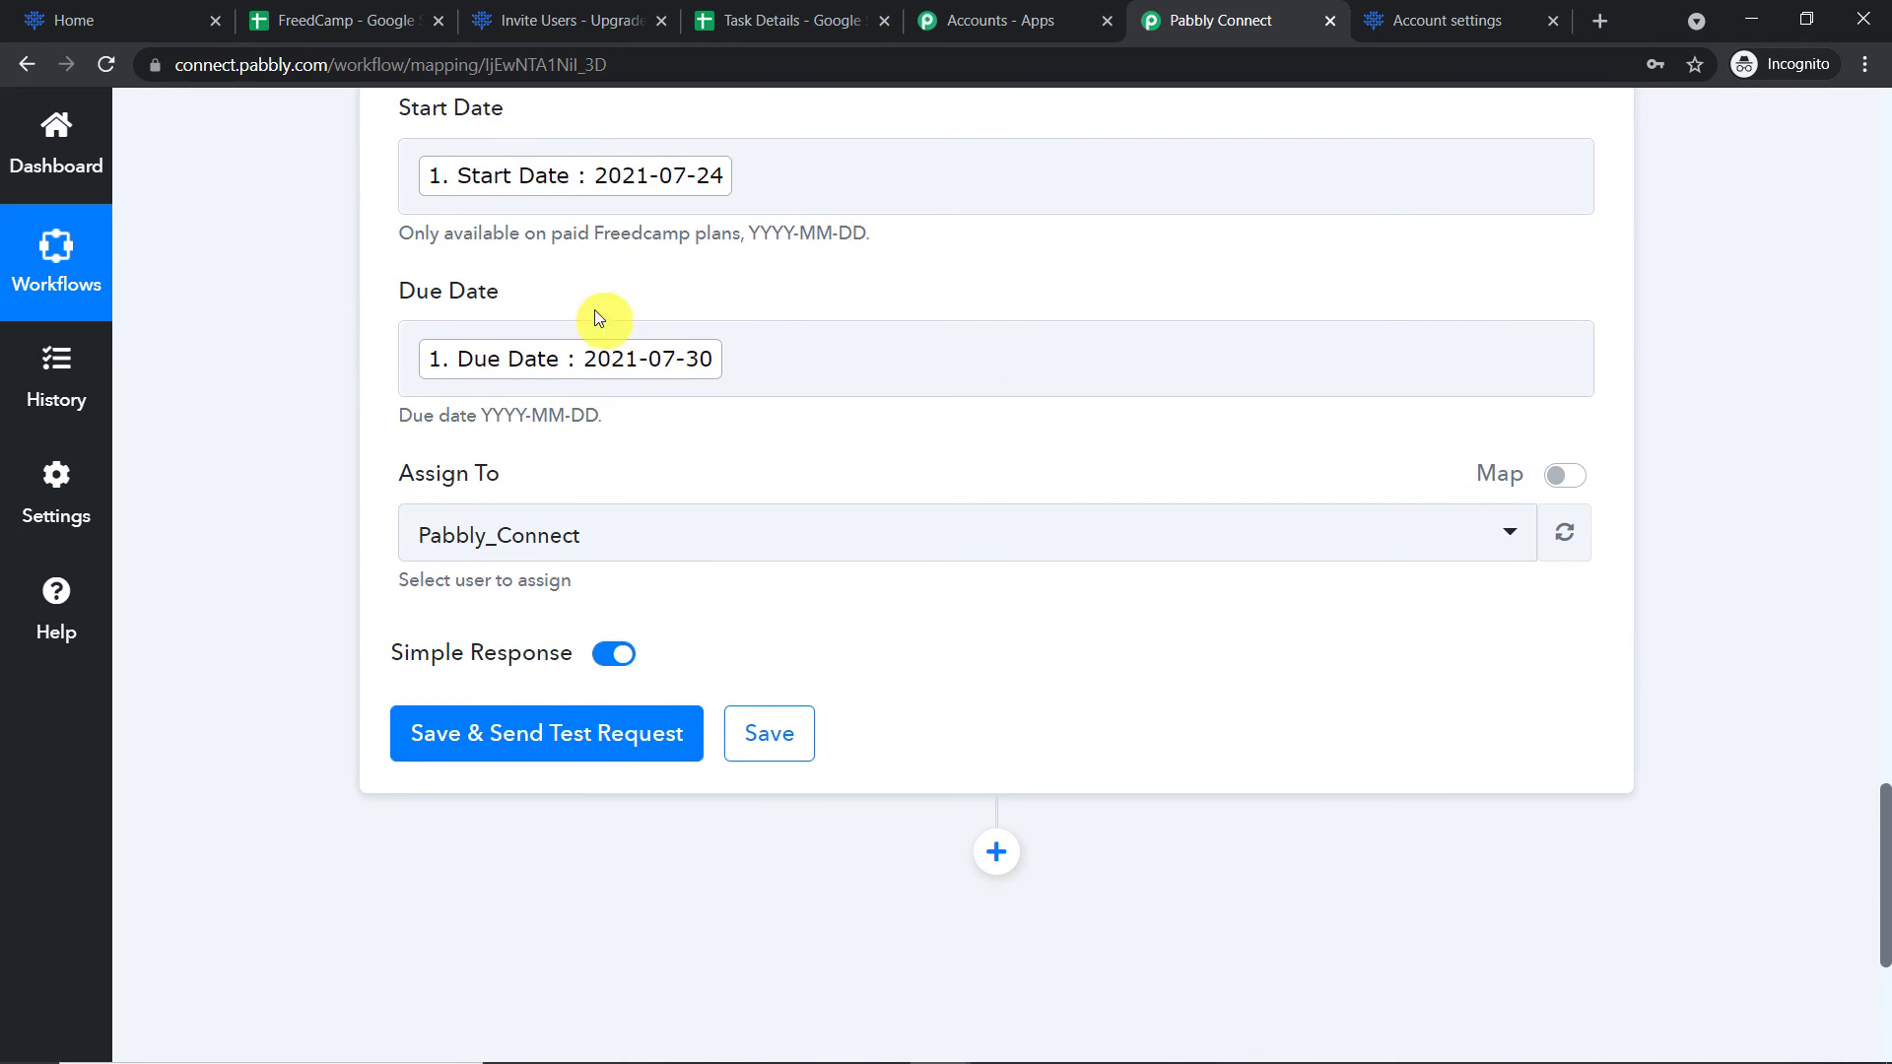
{"action": "scroll", "coordinate": [529, 368], "scroll_direction": "down", "scroll_amount": 1}
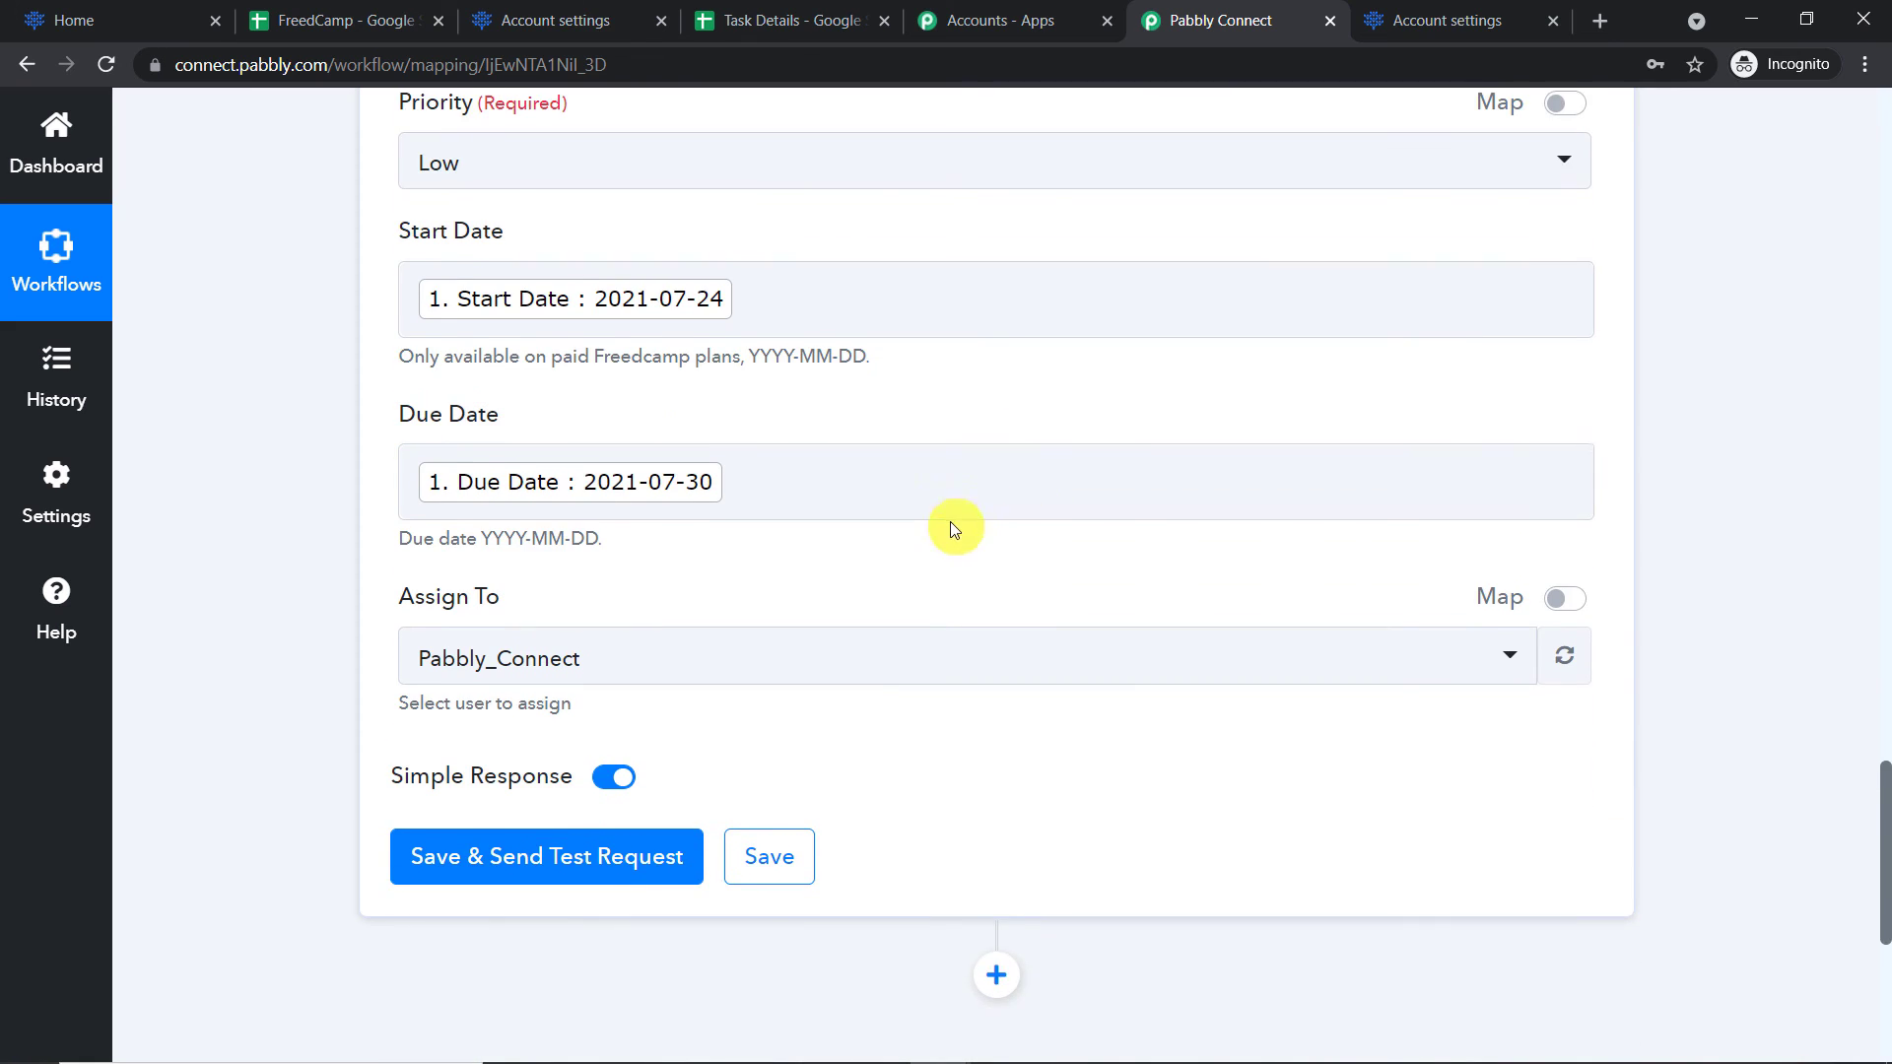
{"action": "scroll", "coordinate": [887, 492], "scroll_direction": "down", "scroll_amount": 1}
{"action": "left_click", "coordinate": [646, 550]}
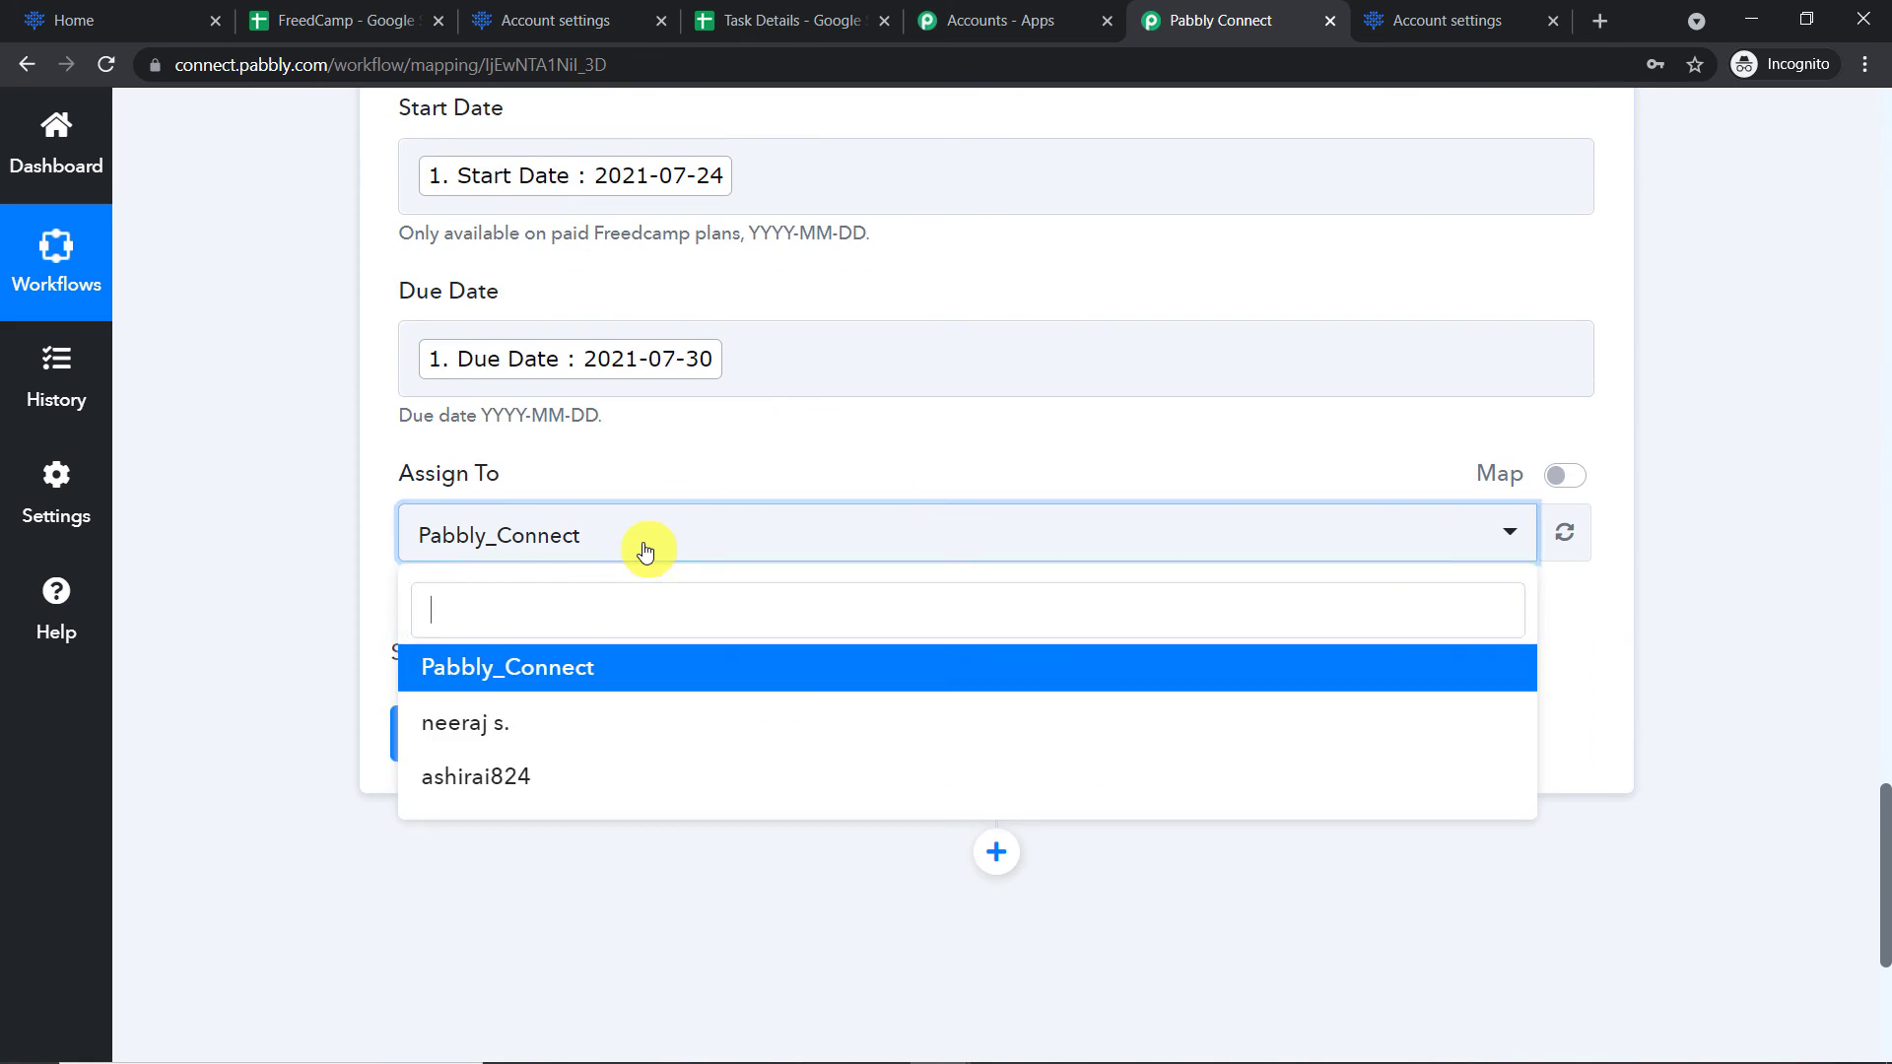
{"action": "left_click", "coordinate": [663, 675]}
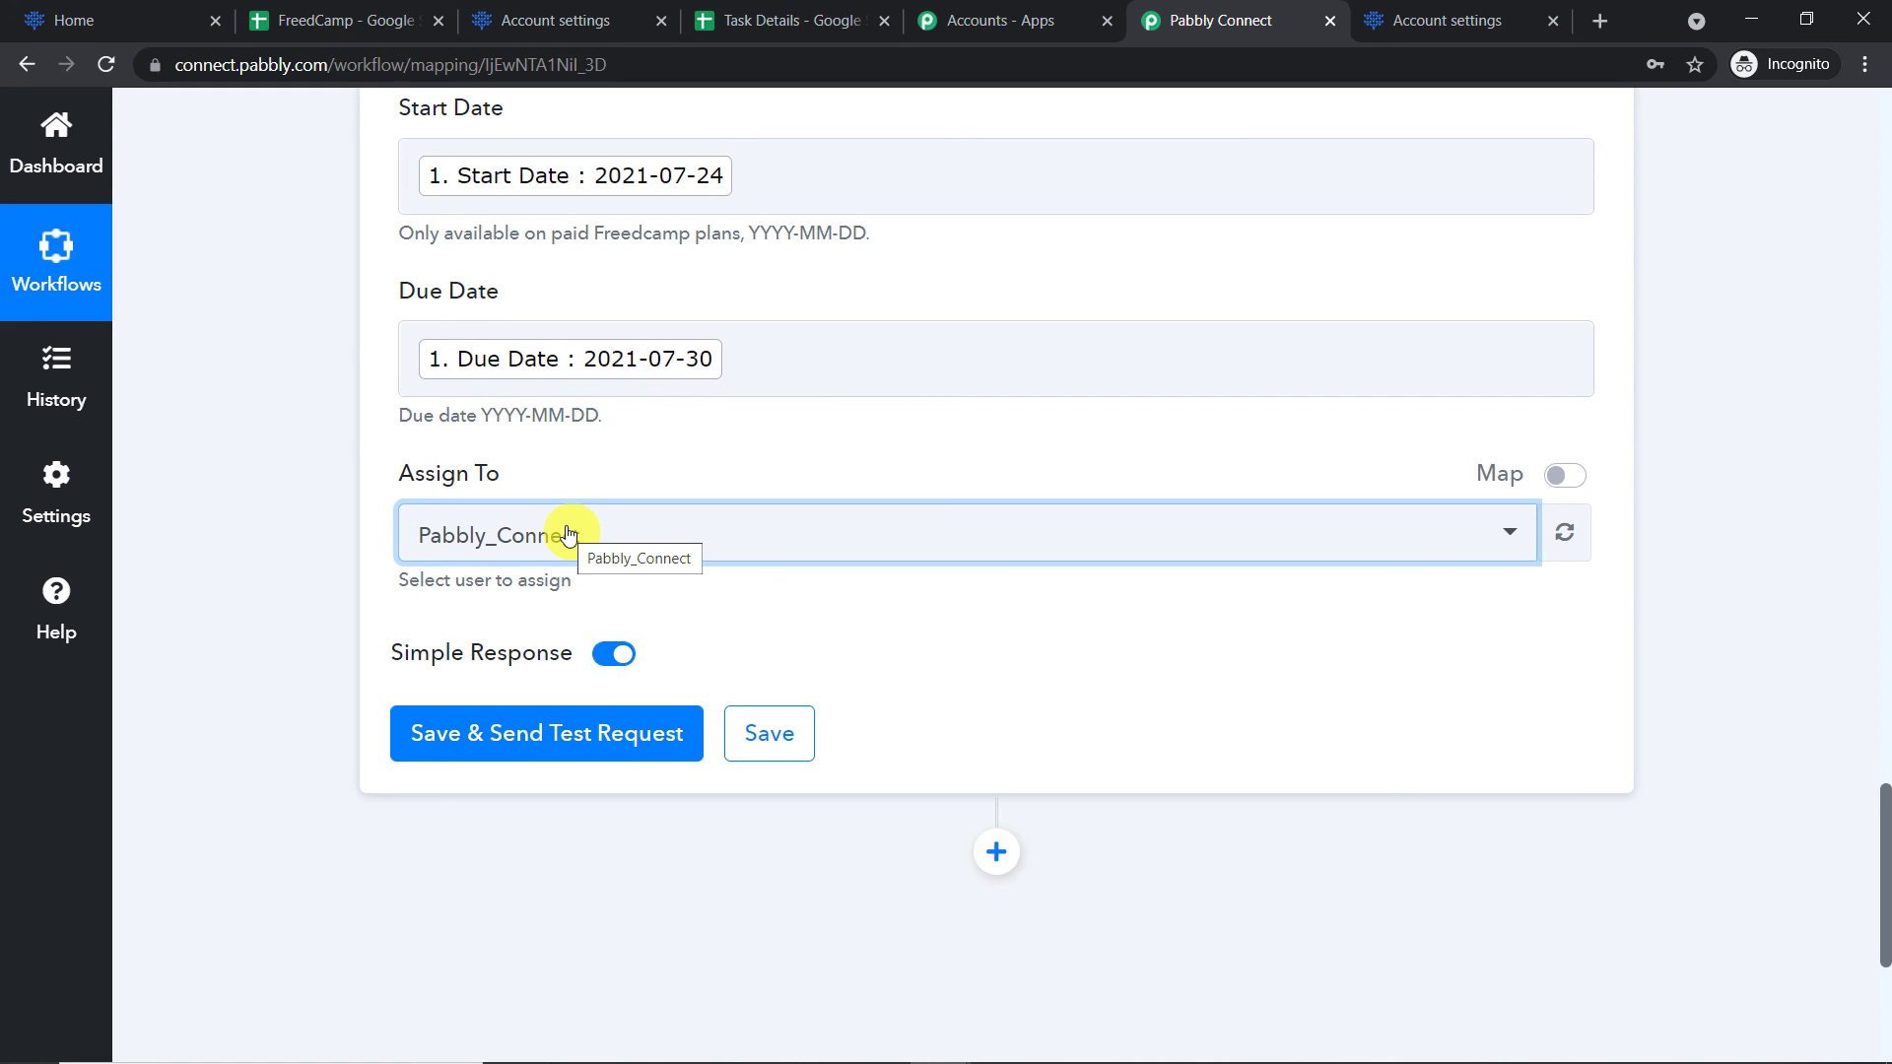
Save the FreedCamp Create Task action and send a test request
{"action": "scroll", "coordinate": [619, 690], "scroll_direction": "down", "scroll_amount": 1}
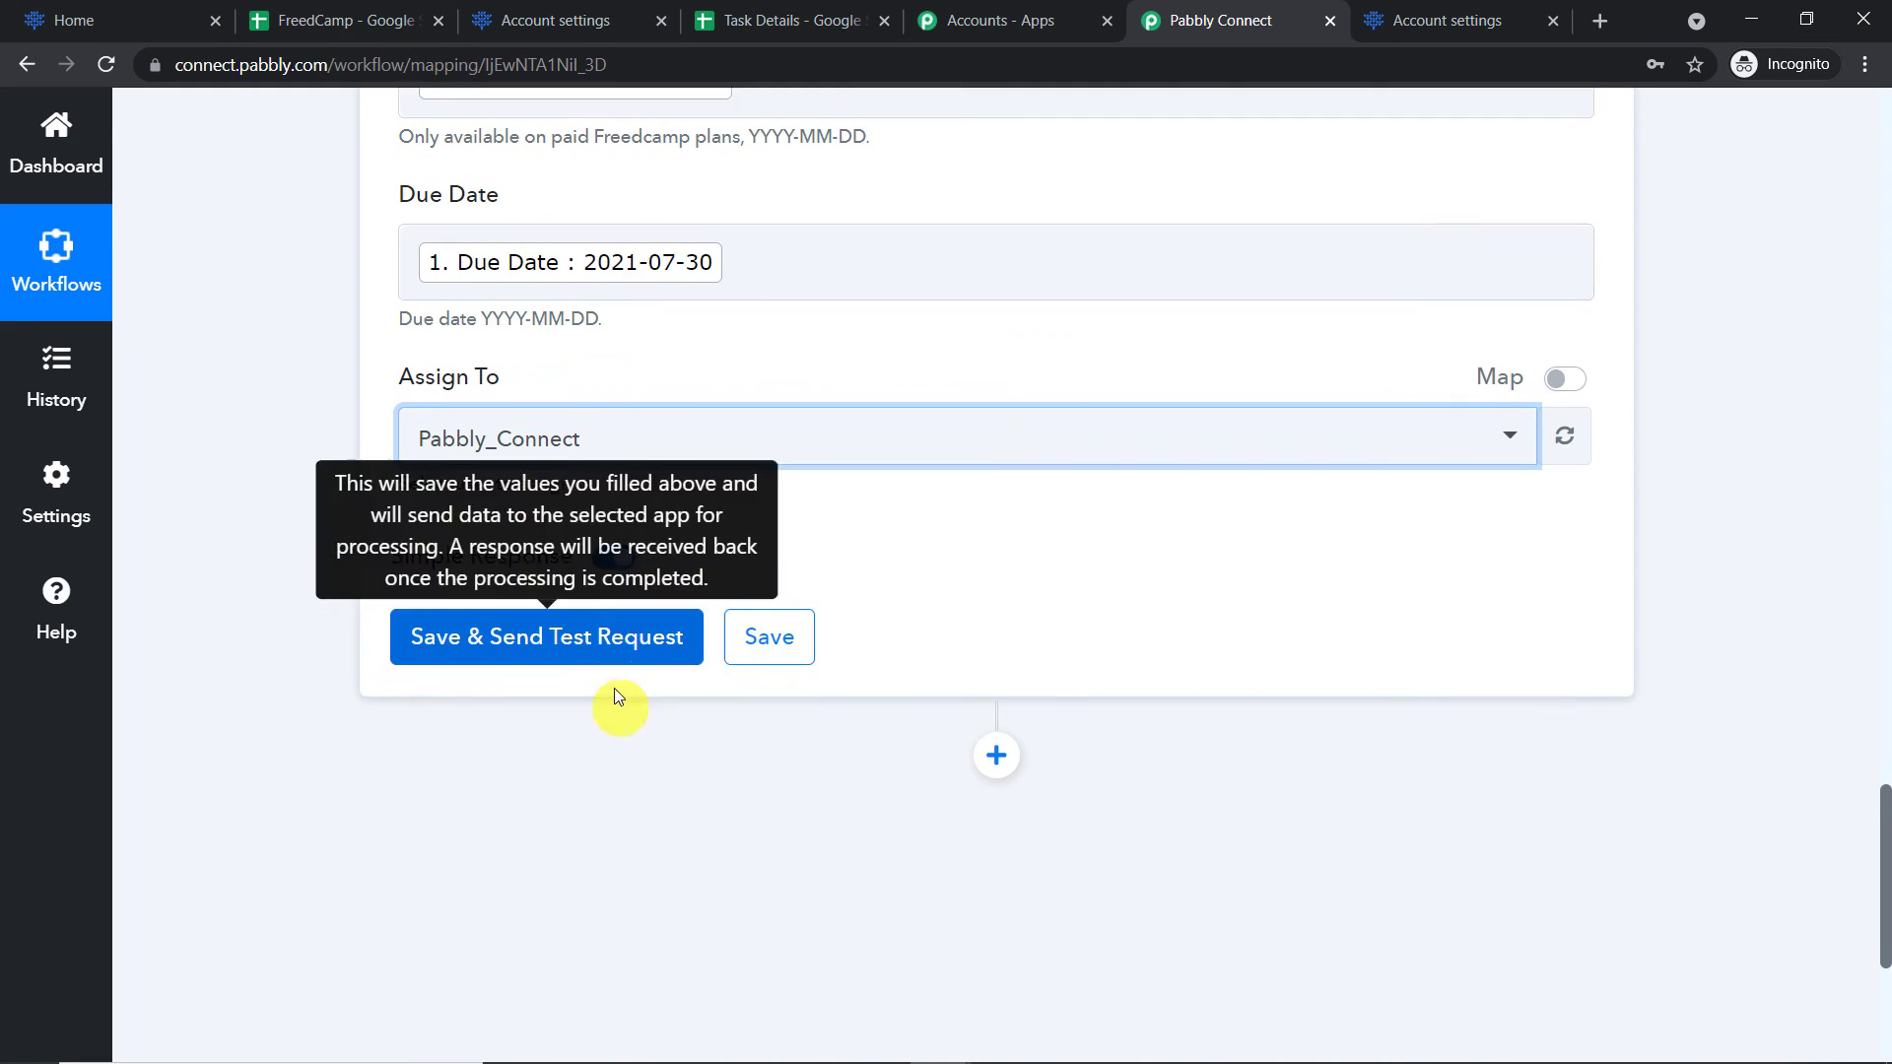
{"action": "left_click", "coordinate": [606, 629]}
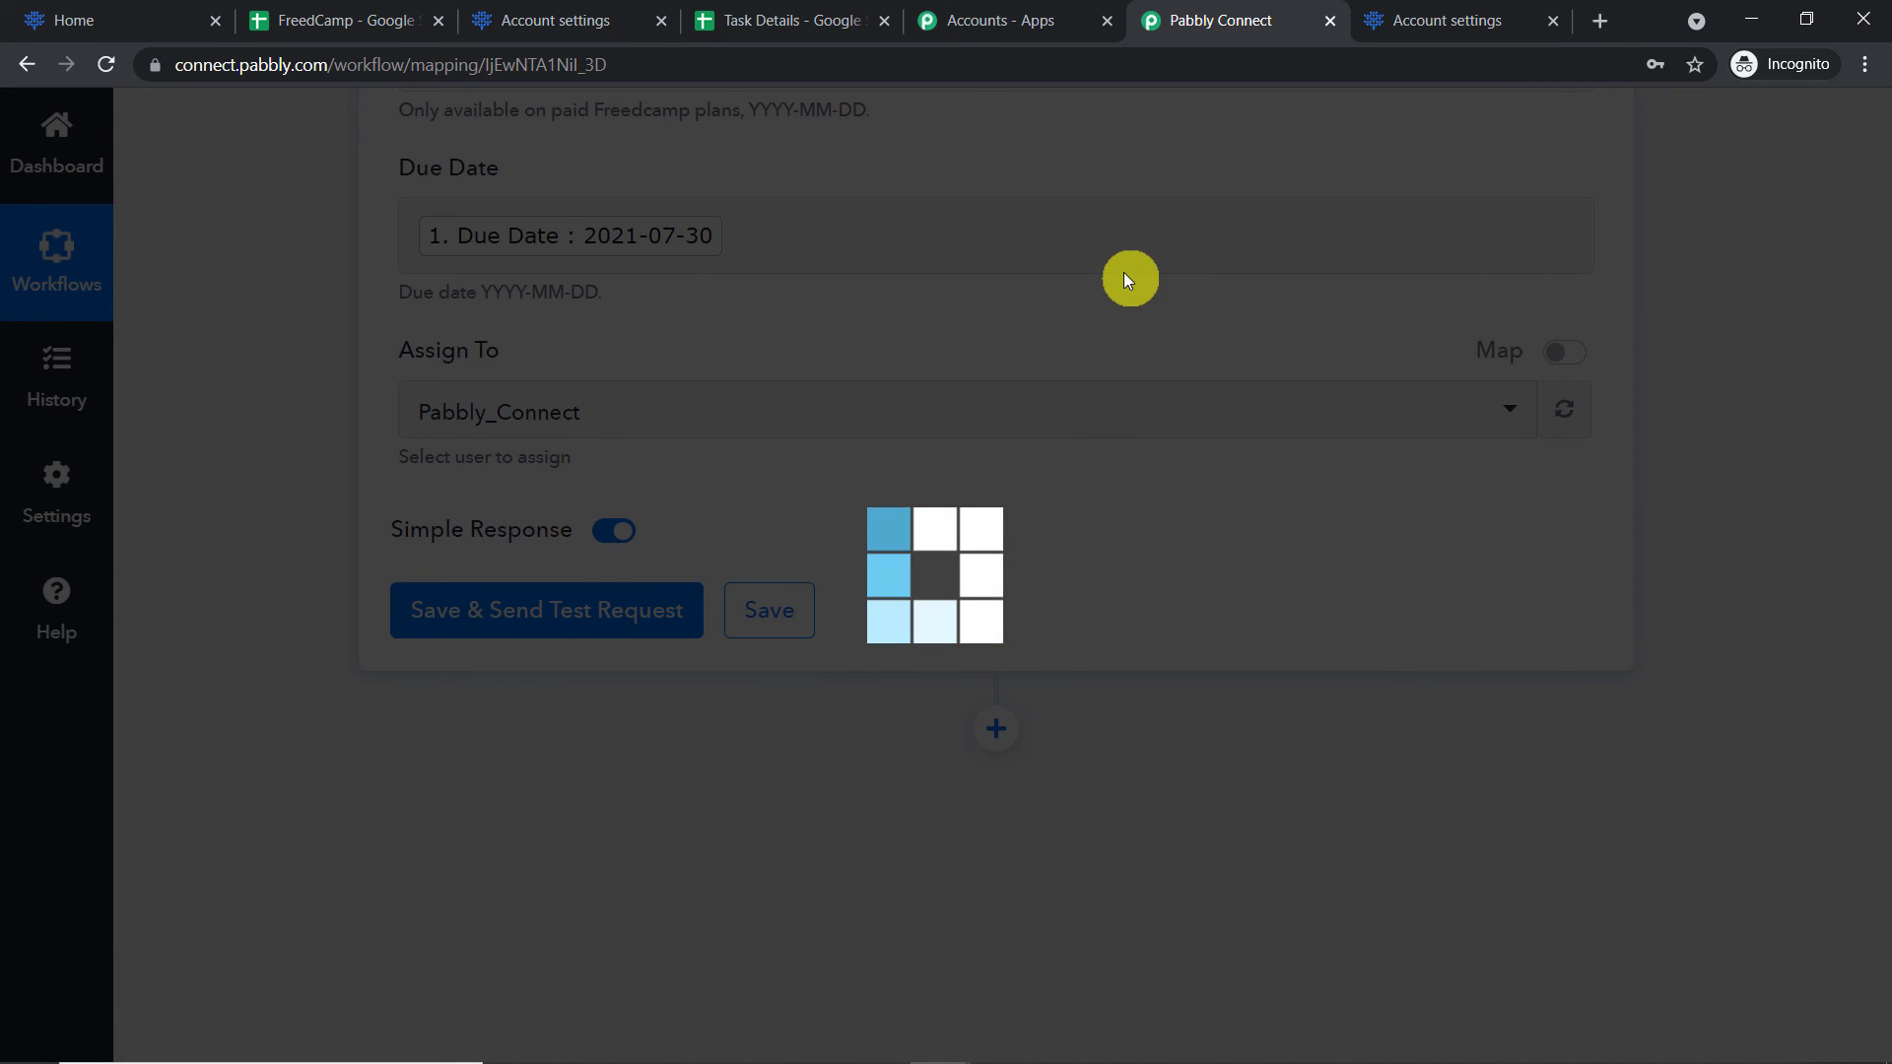
{"action": "scroll", "coordinate": [1007, 642], "scroll_direction": "down", "scroll_amount": 1}
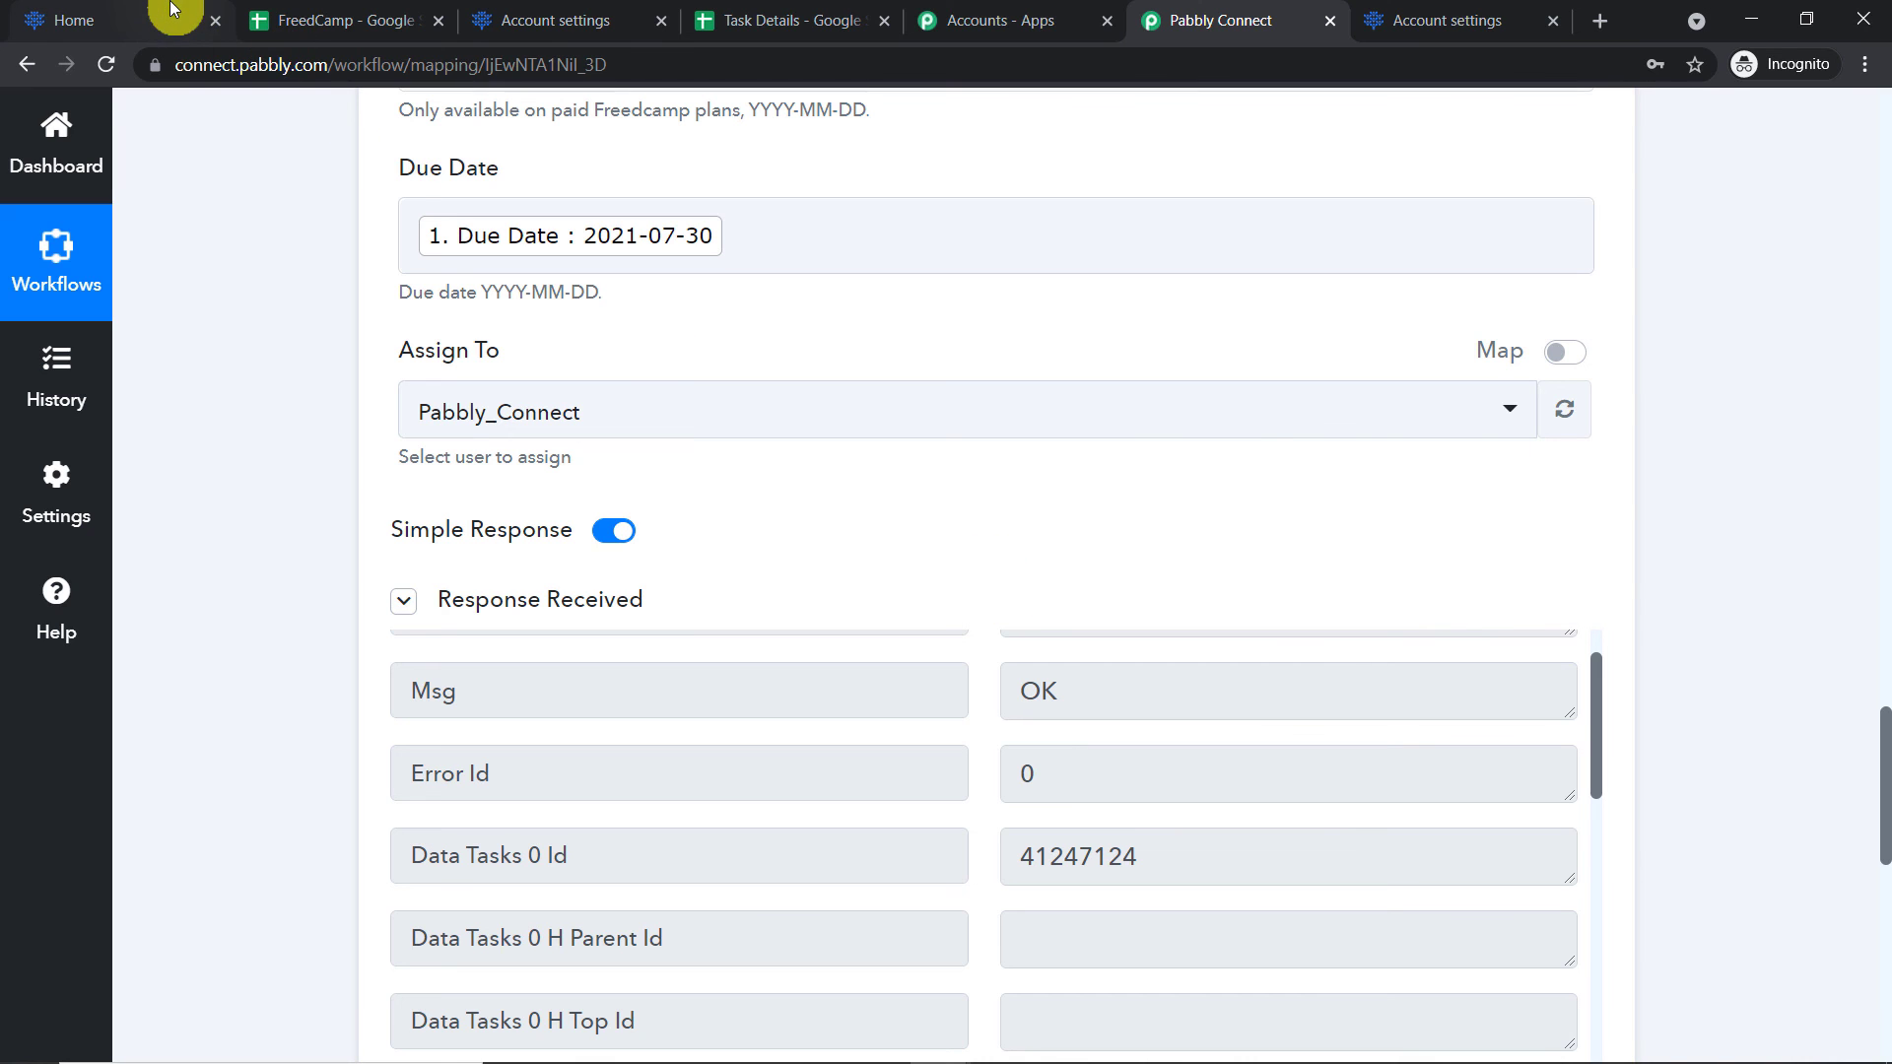
Review the mapped fields, refresh the FreedCamp home dashboard and open the Upgrade Macintosh task to examine its details
{"action": "left_click", "coordinate": [128, 7]}
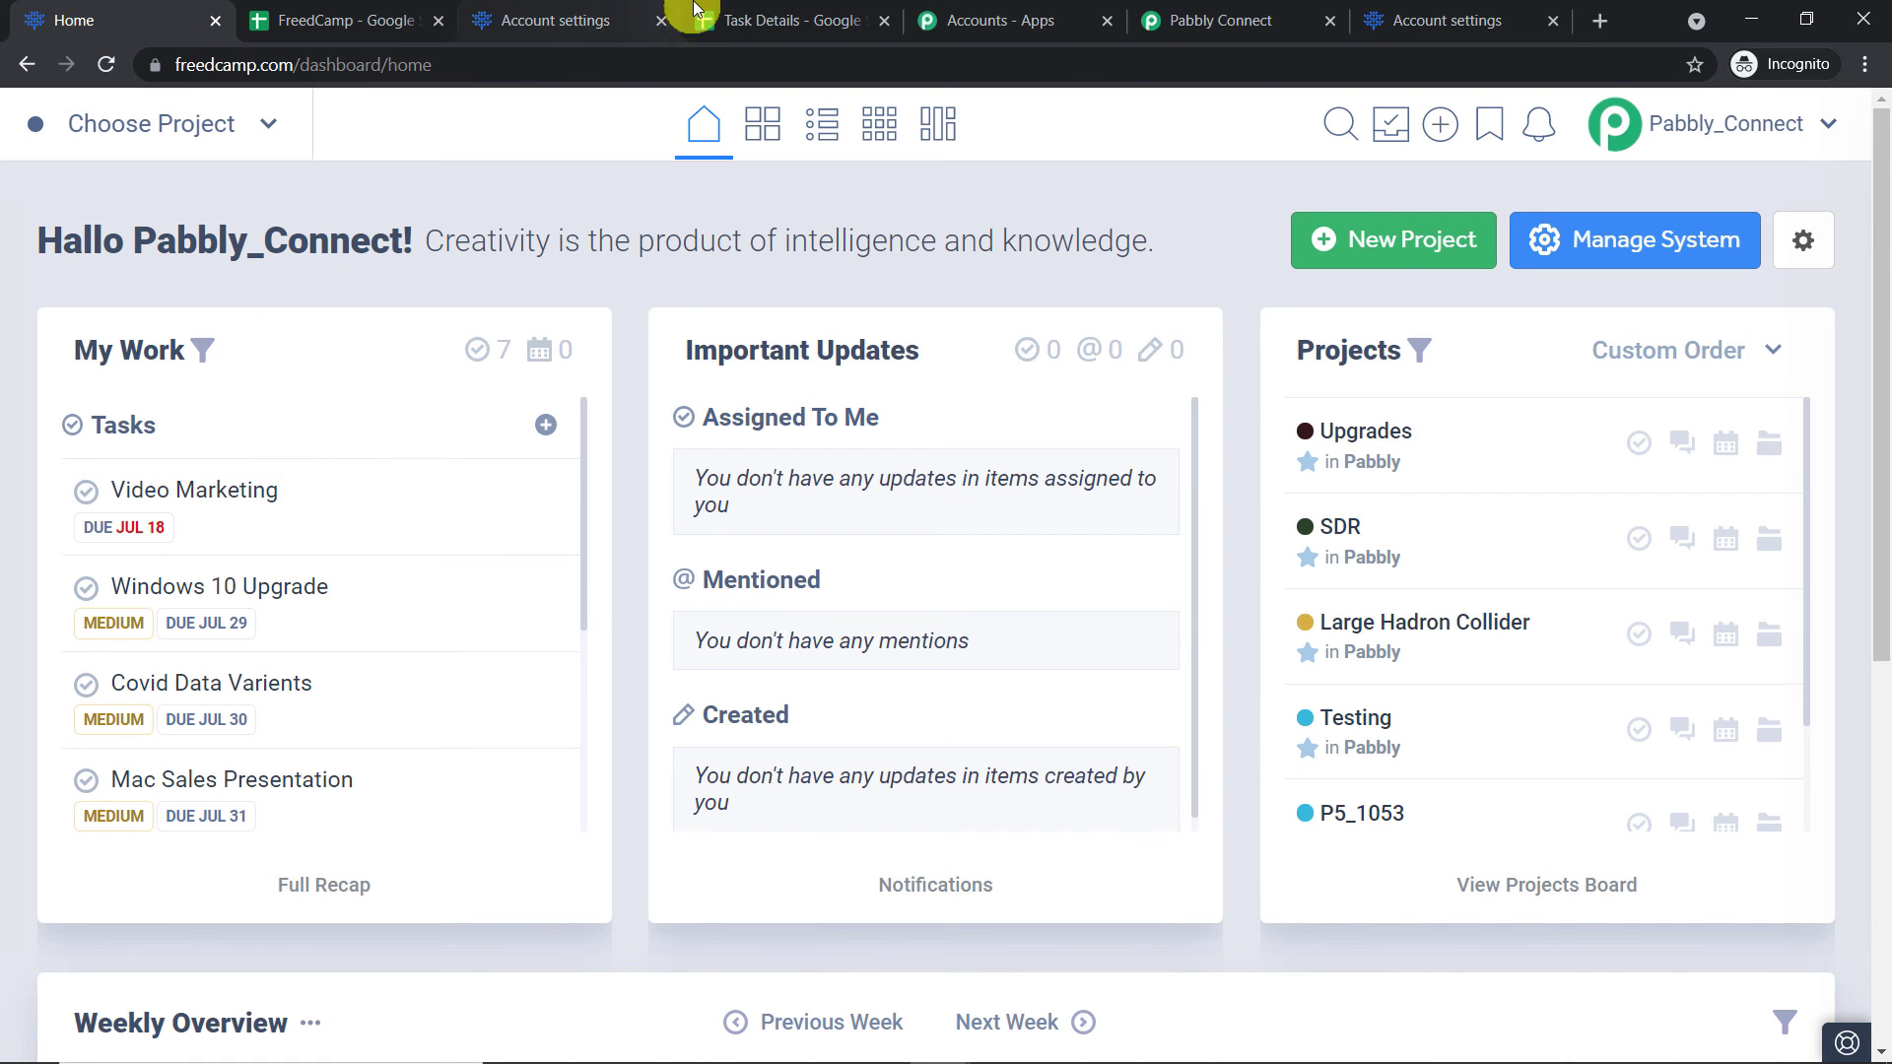
{"action": "left_click", "coordinate": [1220, 20]}
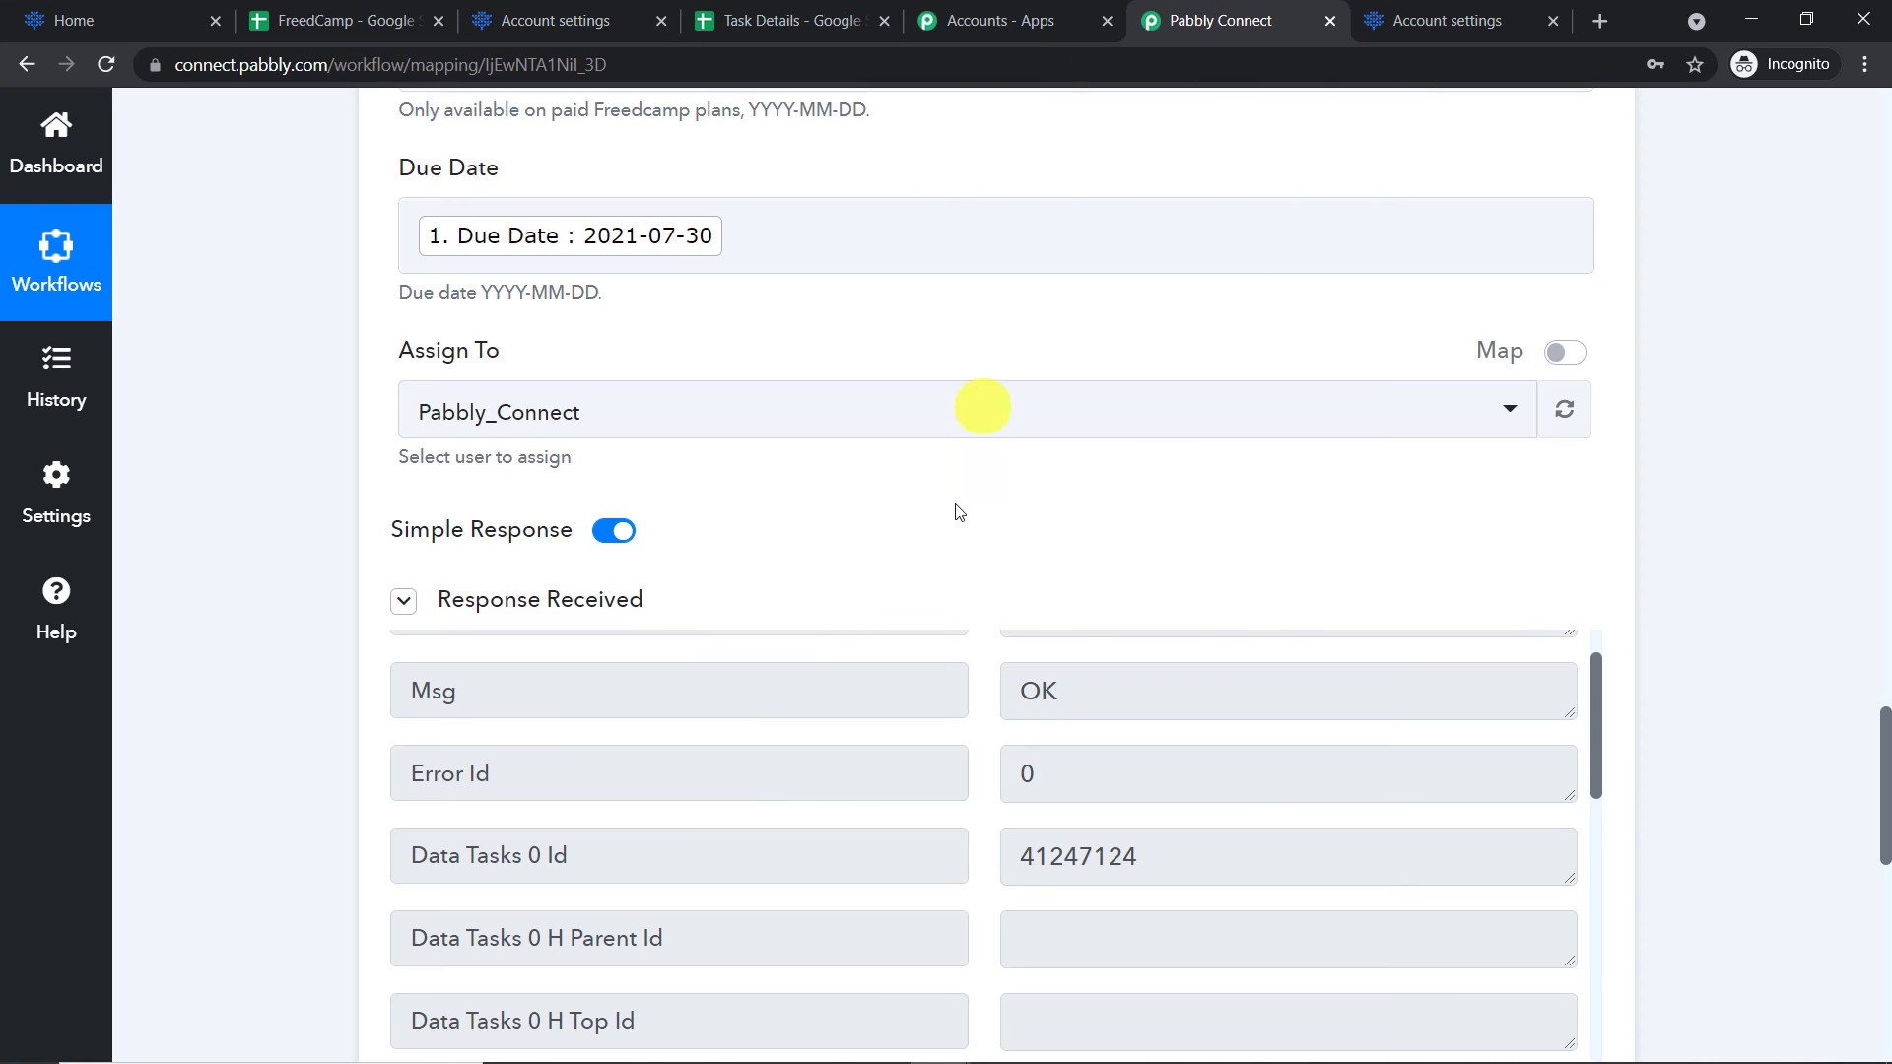
{"action": "scroll", "coordinate": [950, 497], "scroll_direction": "up", "scroll_amount": 7}
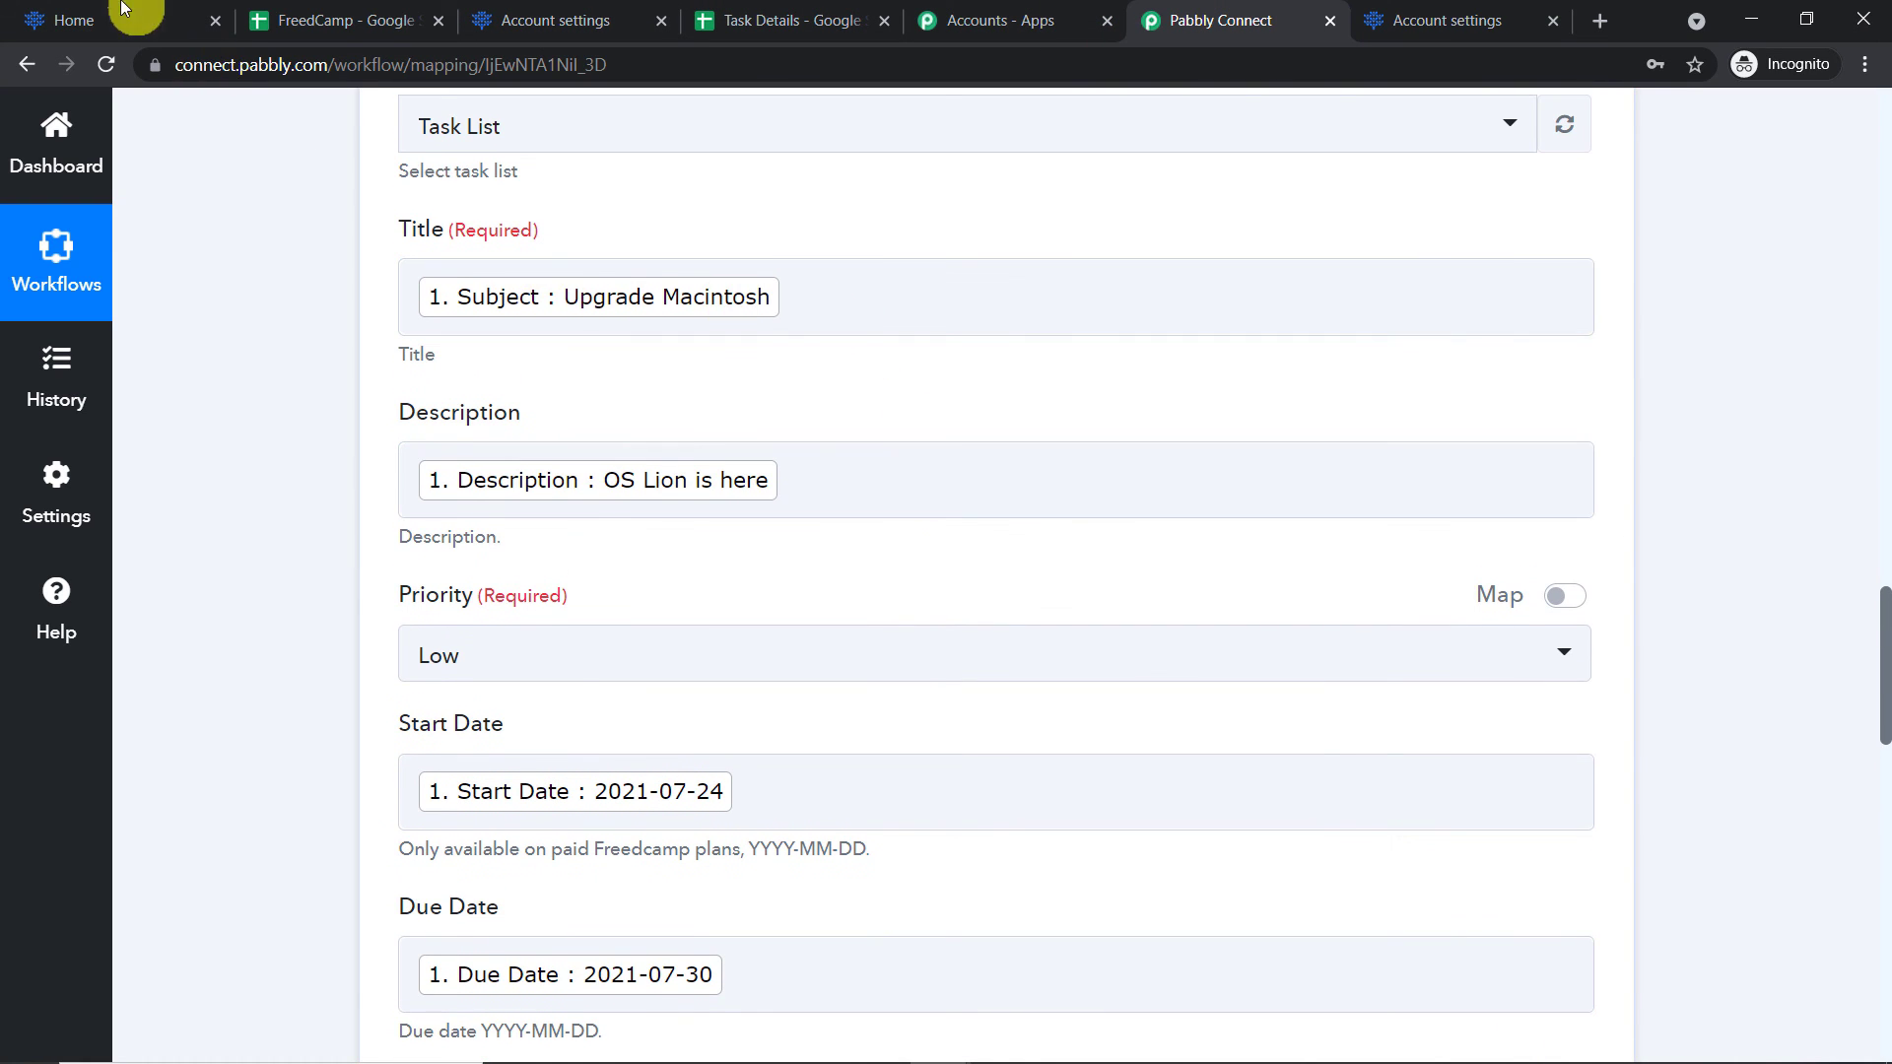
{"action": "left_click", "coordinate": [118, 20]}
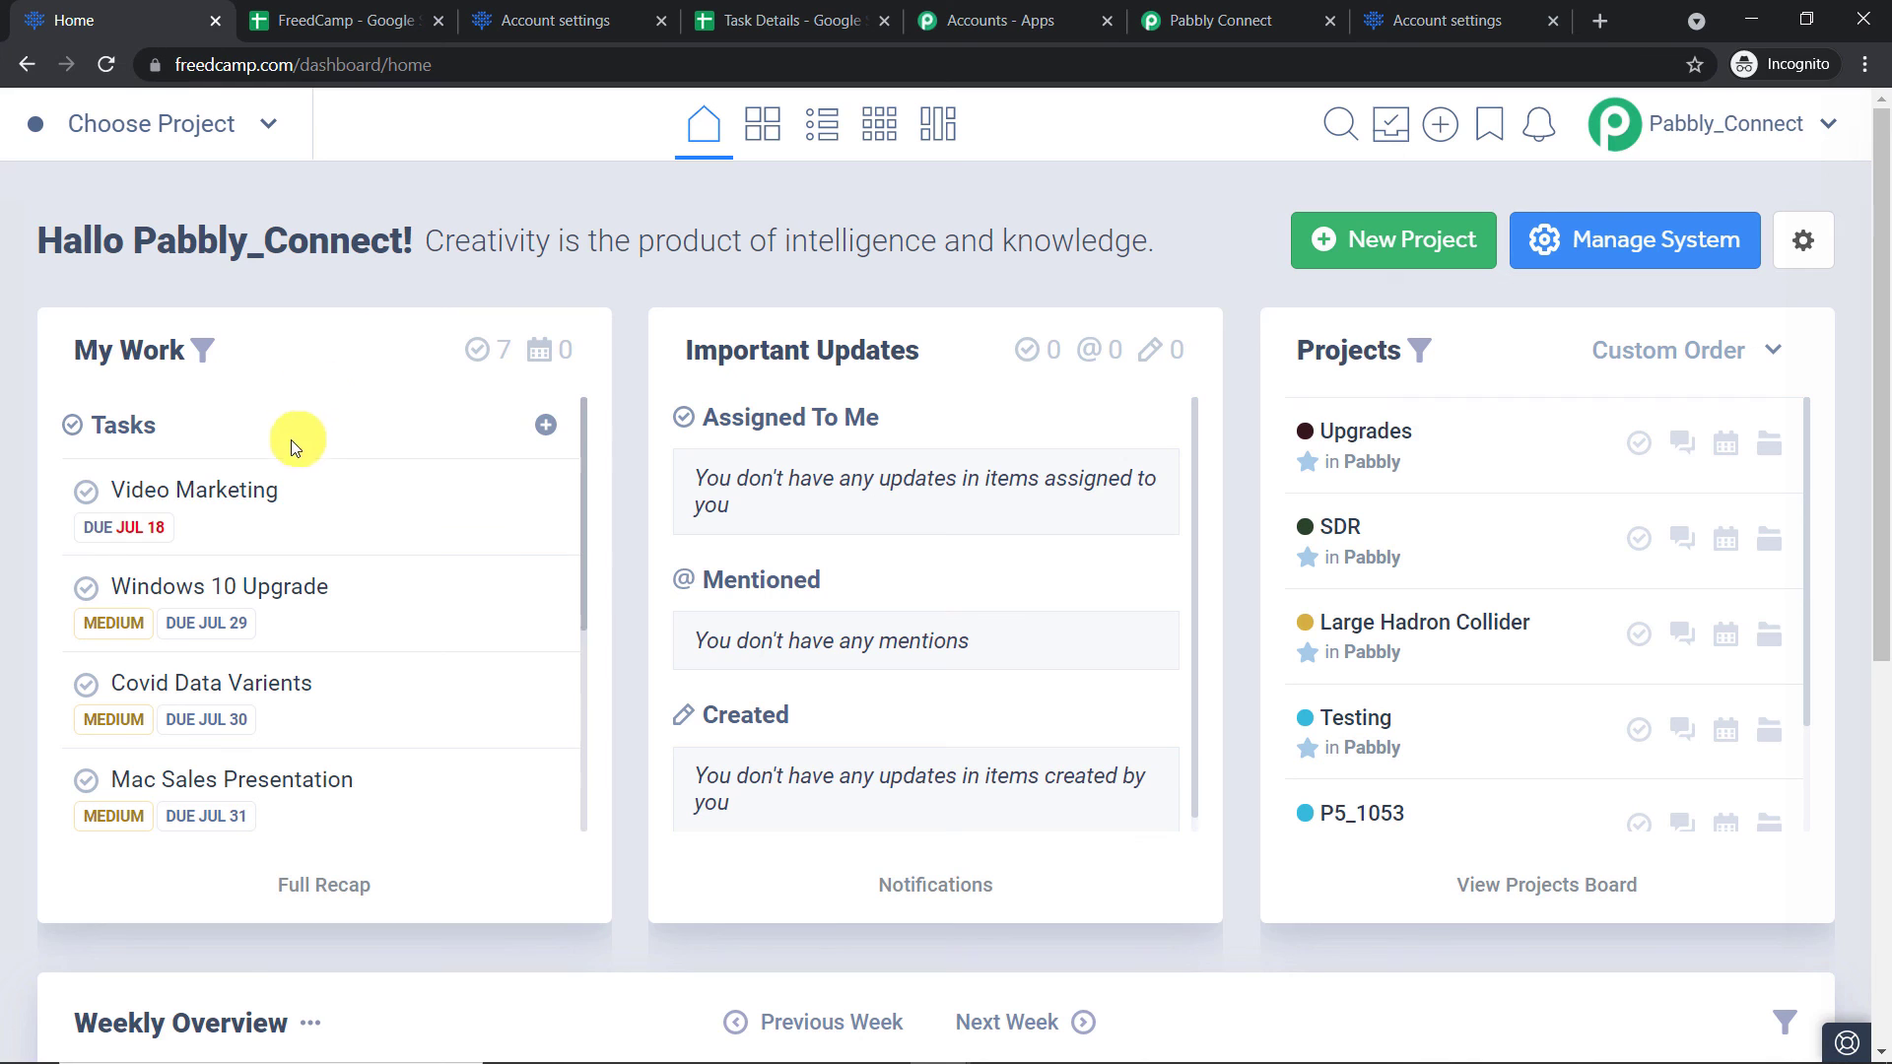
{"action": "left_click", "coordinate": [104, 67]}
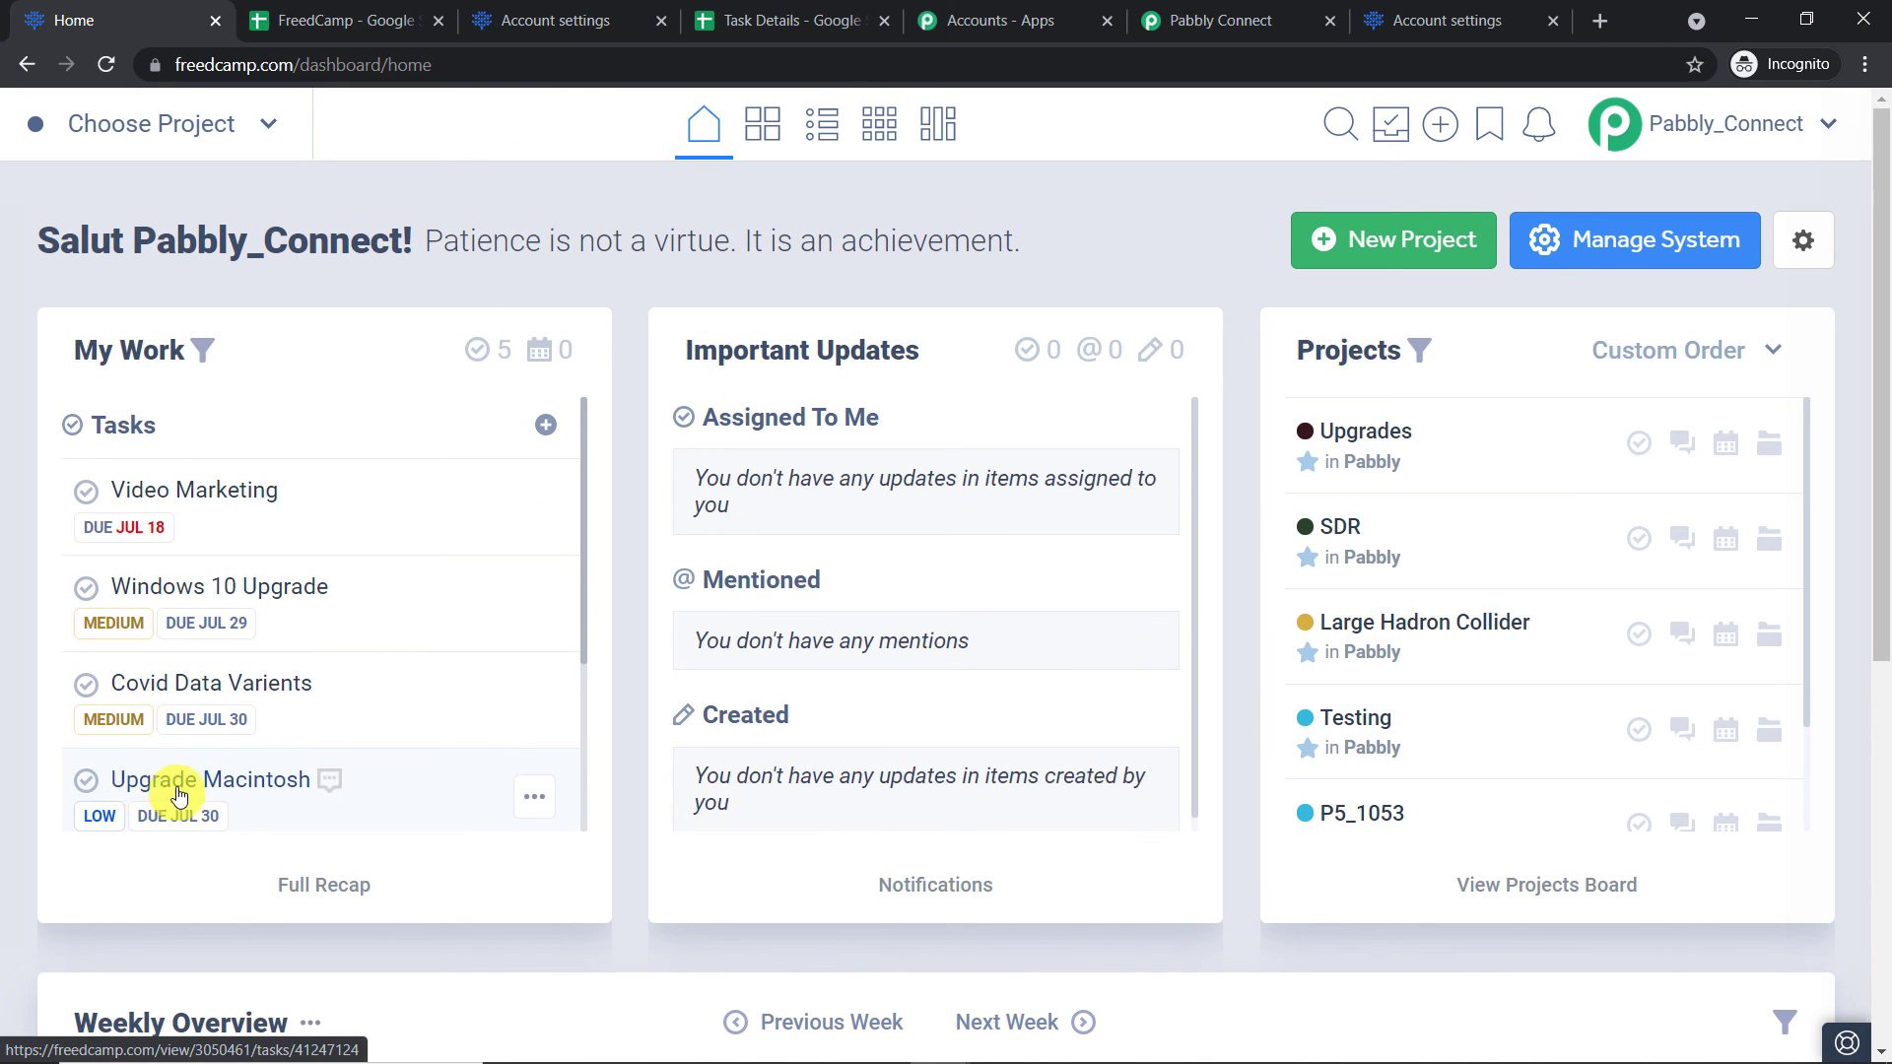
{"action": "left_click", "coordinate": [234, 784]}
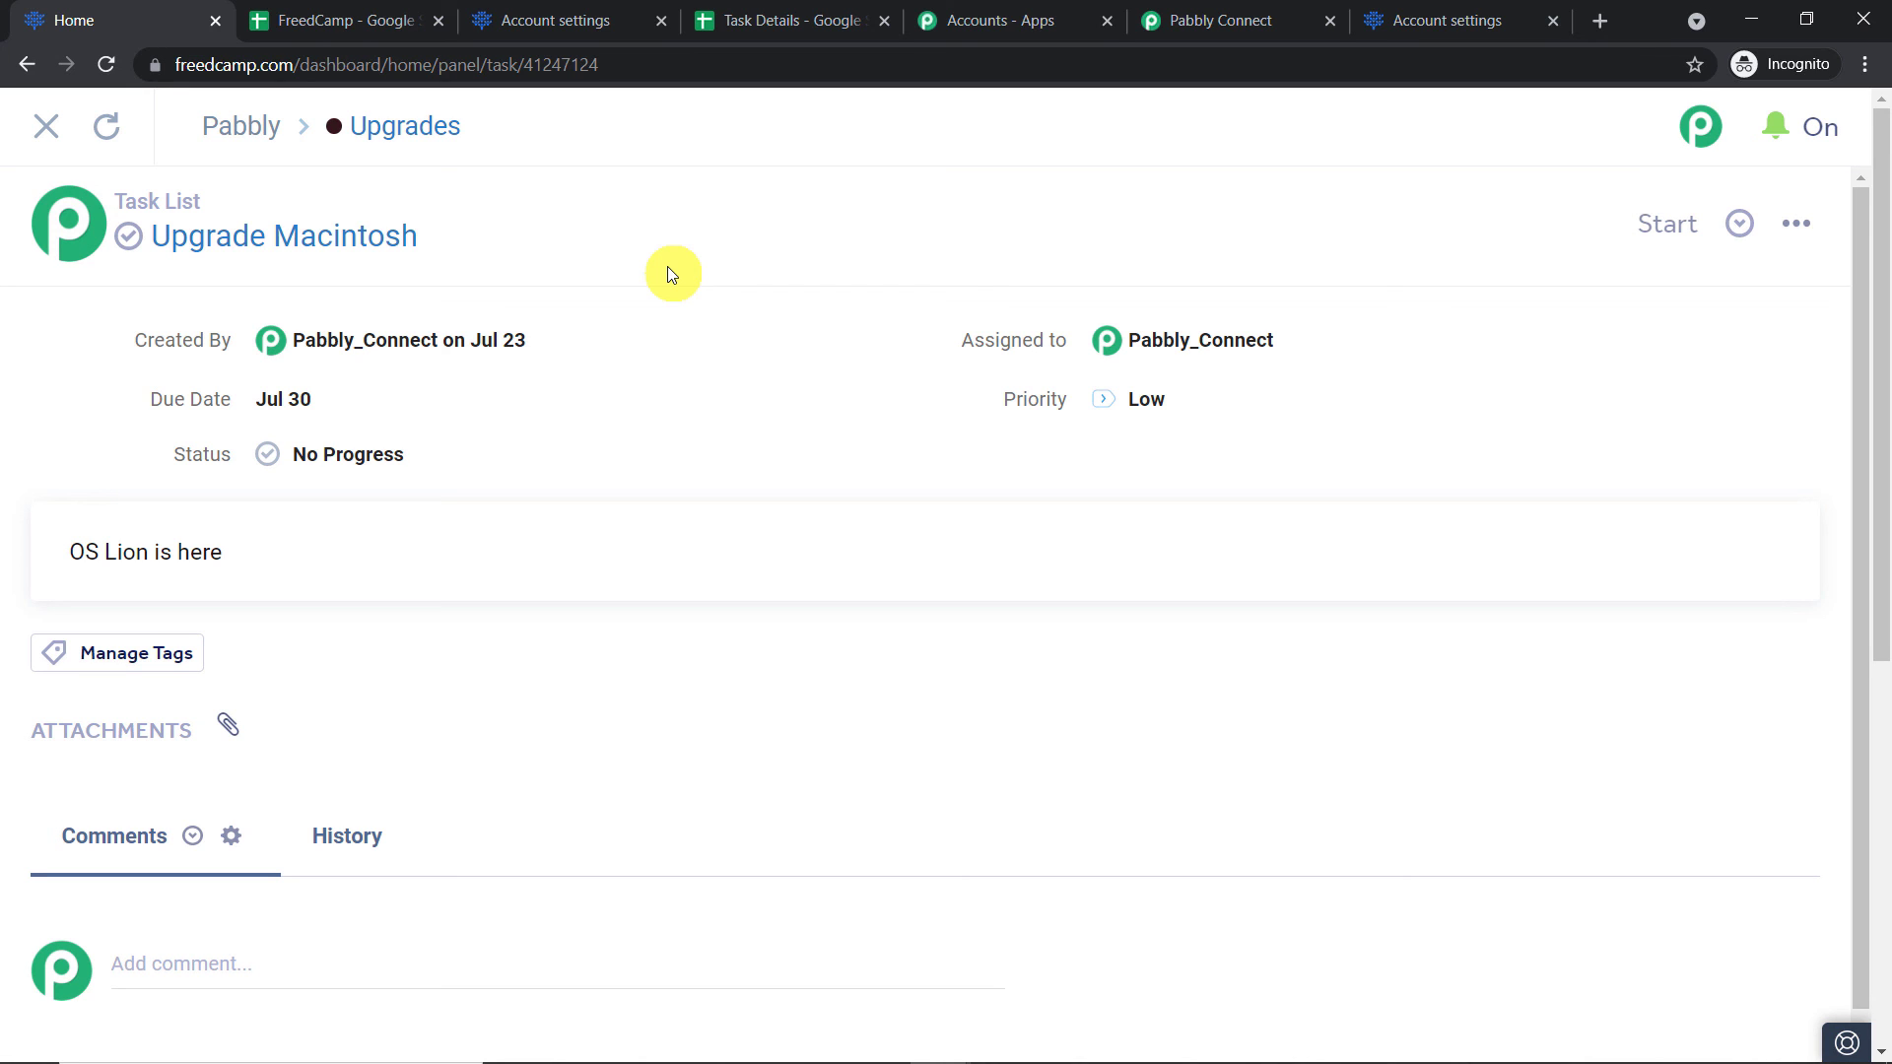
Return to the Pabbly Connect workflow and collapse the FreedCamp action and the Google Sheets trigger
{"action": "left_click", "coordinate": [1193, 20]}
{"action": "scroll", "coordinate": [1604, 435], "scroll_direction": "up", "scroll_amount": 10}
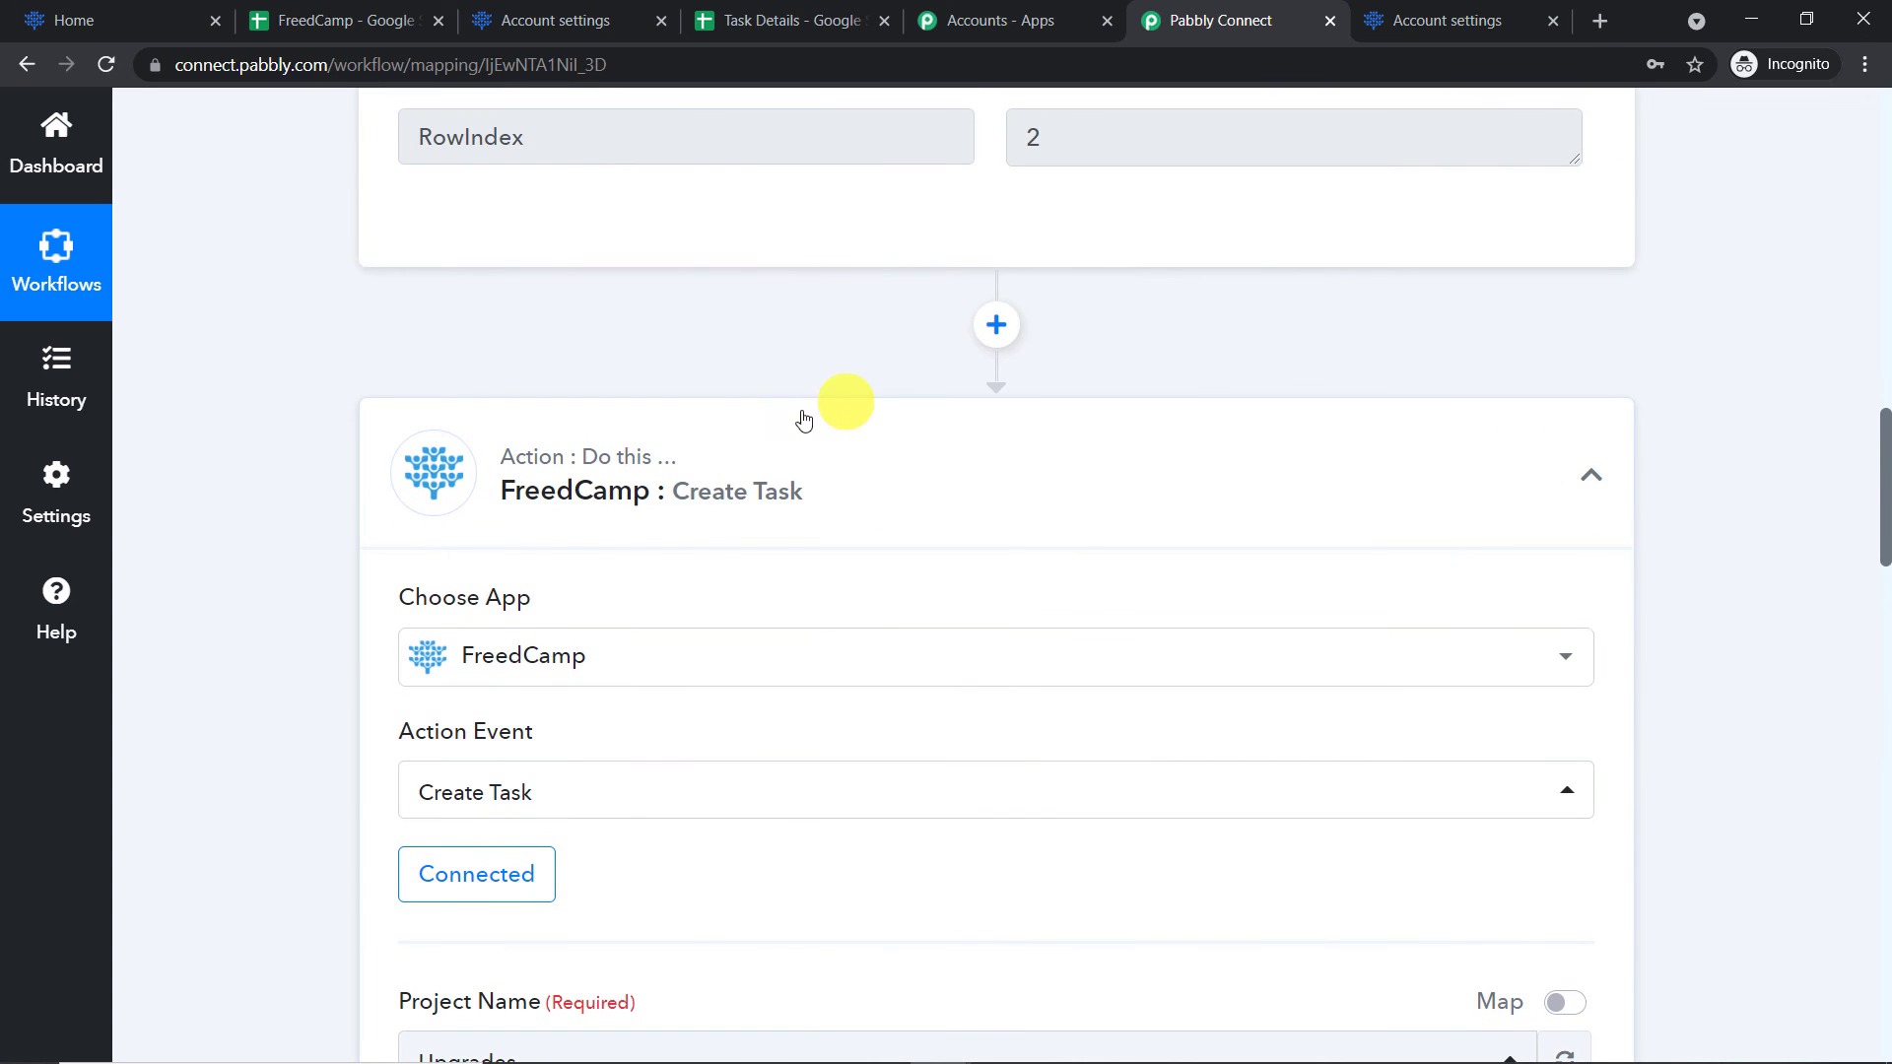
{"action": "left_click", "coordinate": [689, 464]}
{"action": "scroll", "coordinate": [1872, 389], "scroll_direction": "up", "scroll_amount": 15}
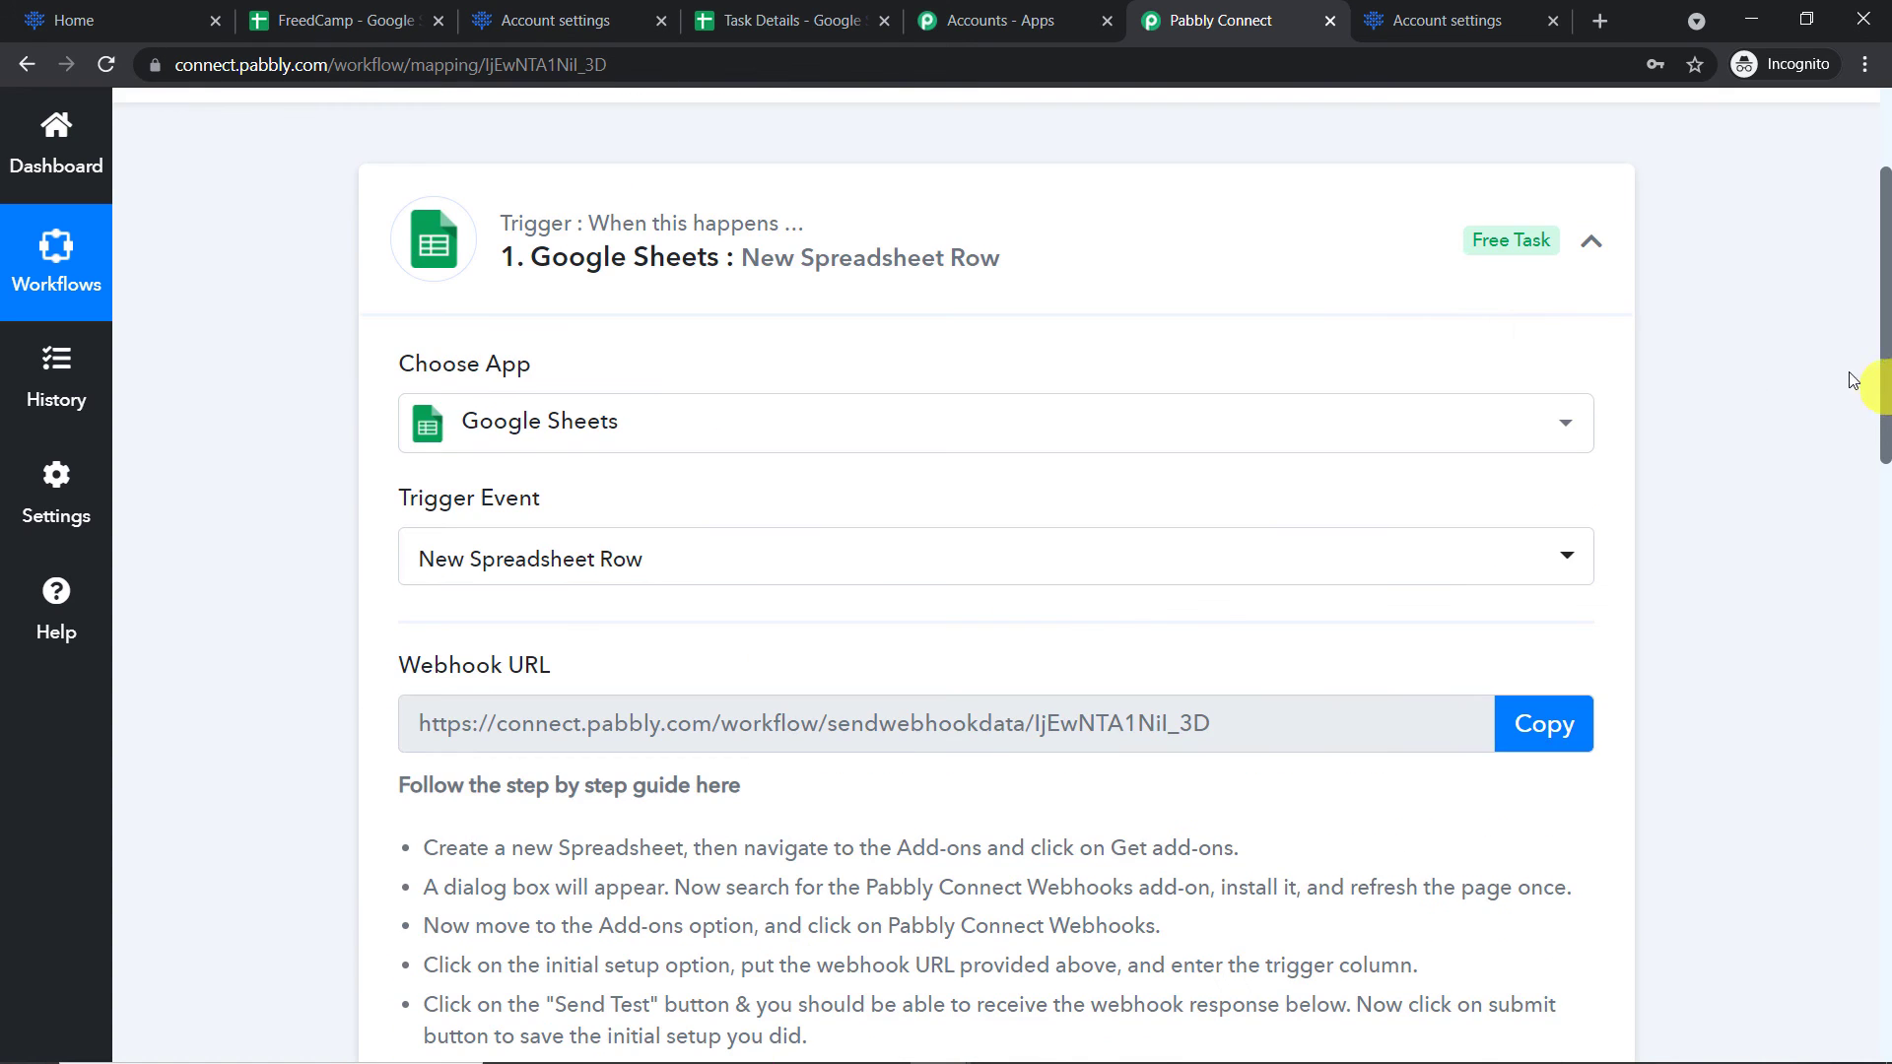
{"action": "left_click", "coordinate": [775, 493]}
{"action": "scroll", "coordinate": [1025, 409], "scroll_direction": "down", "scroll_amount": 1}
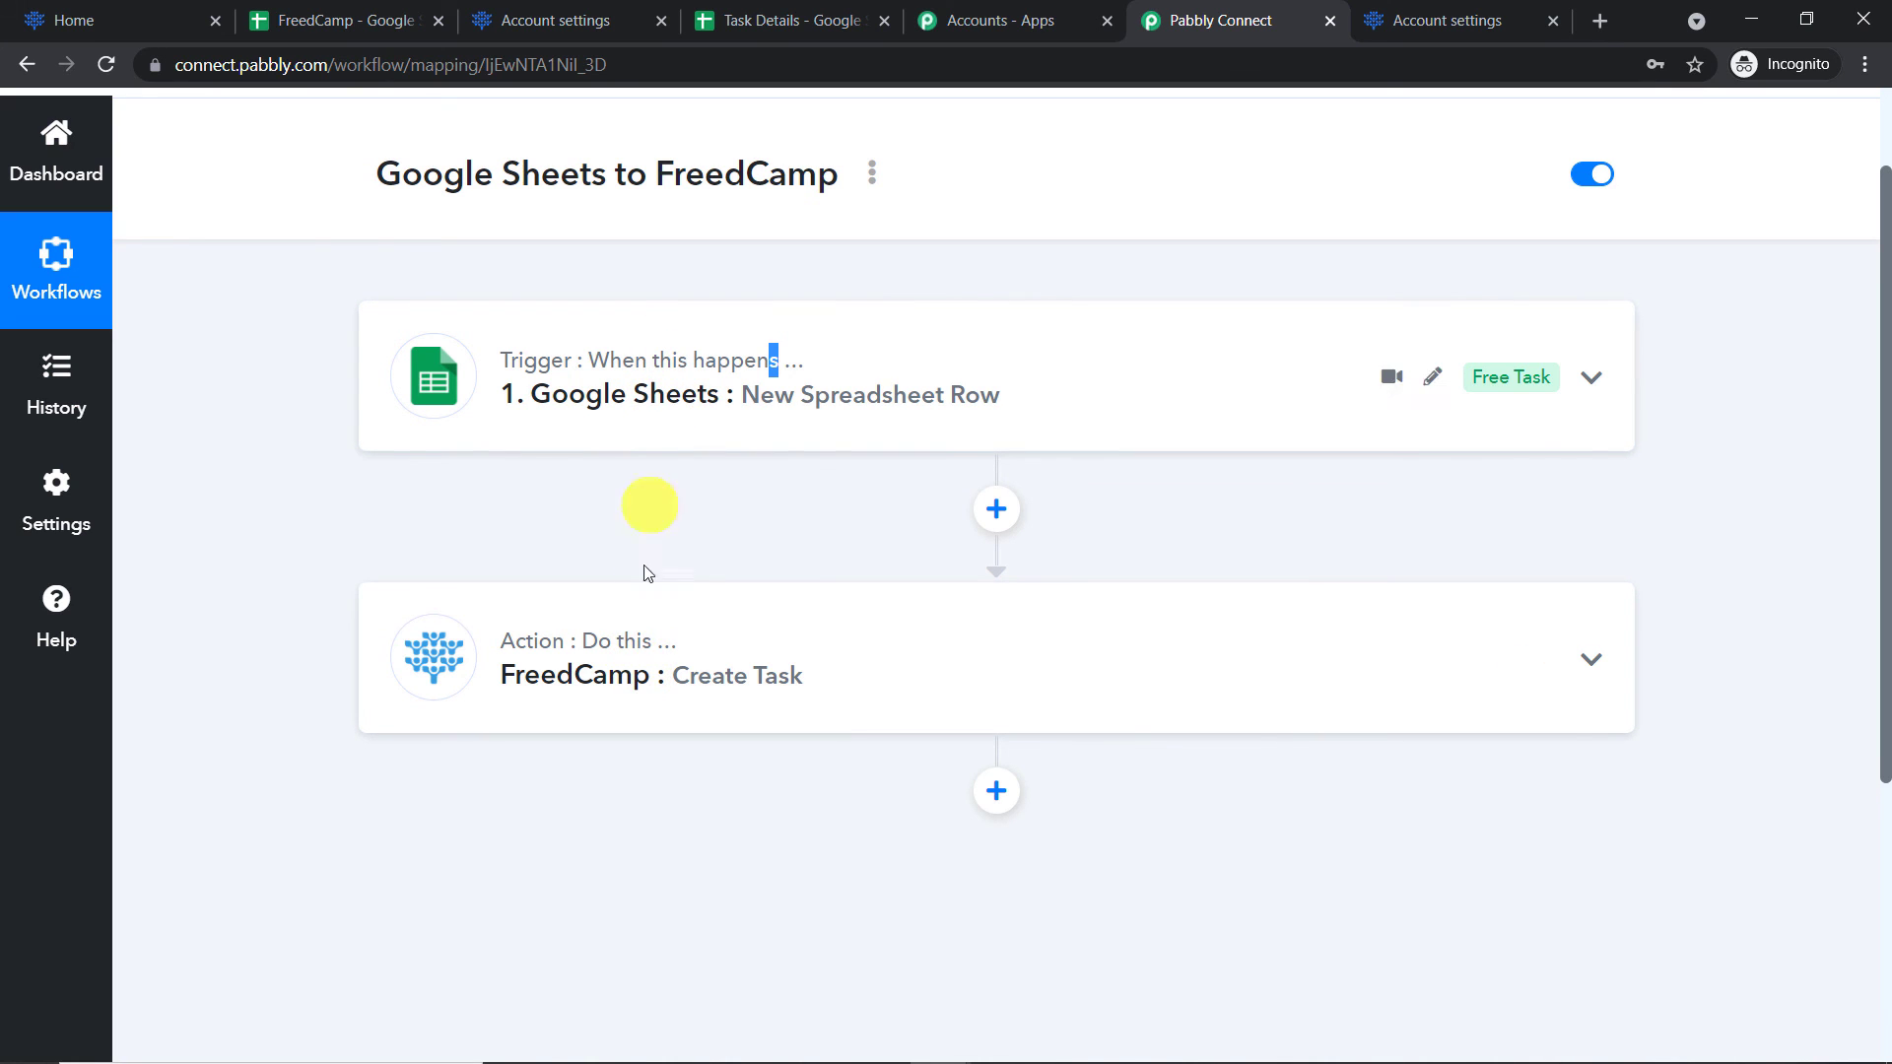
{"action": "mouse_move", "coordinate": [650, 648]}
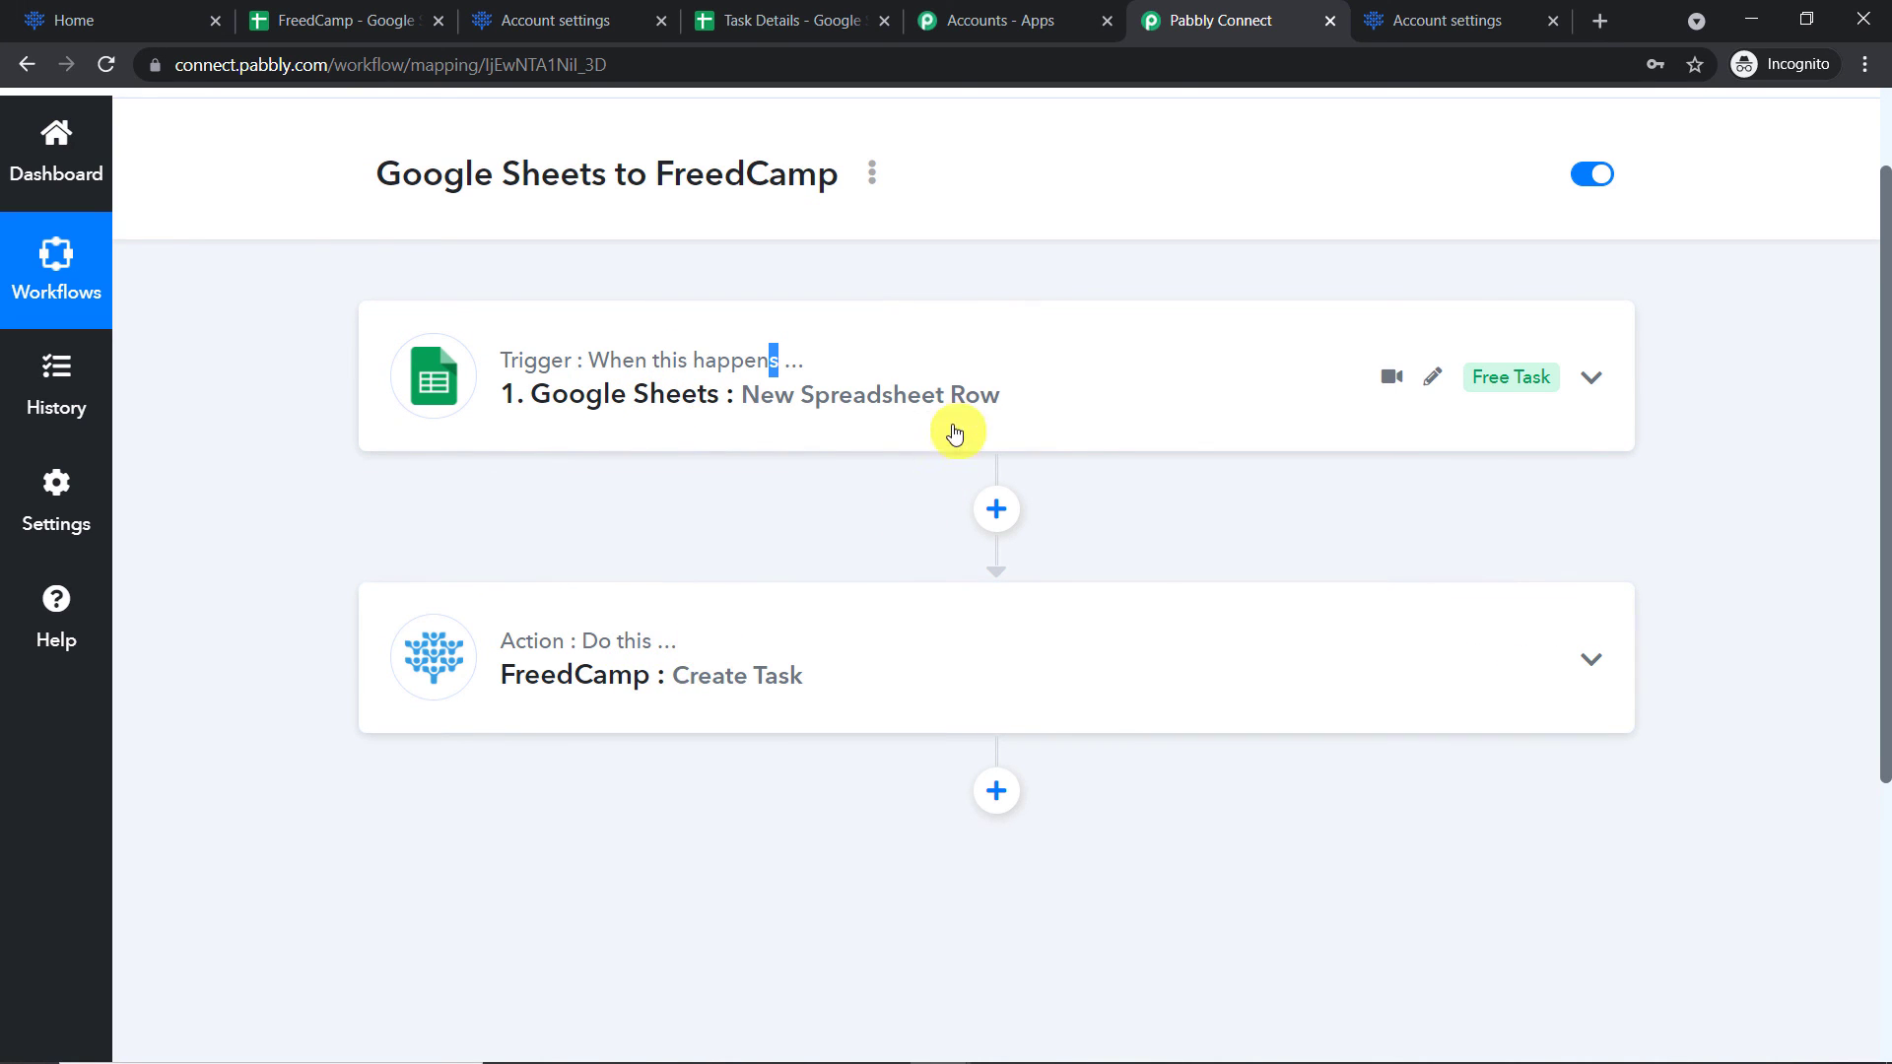